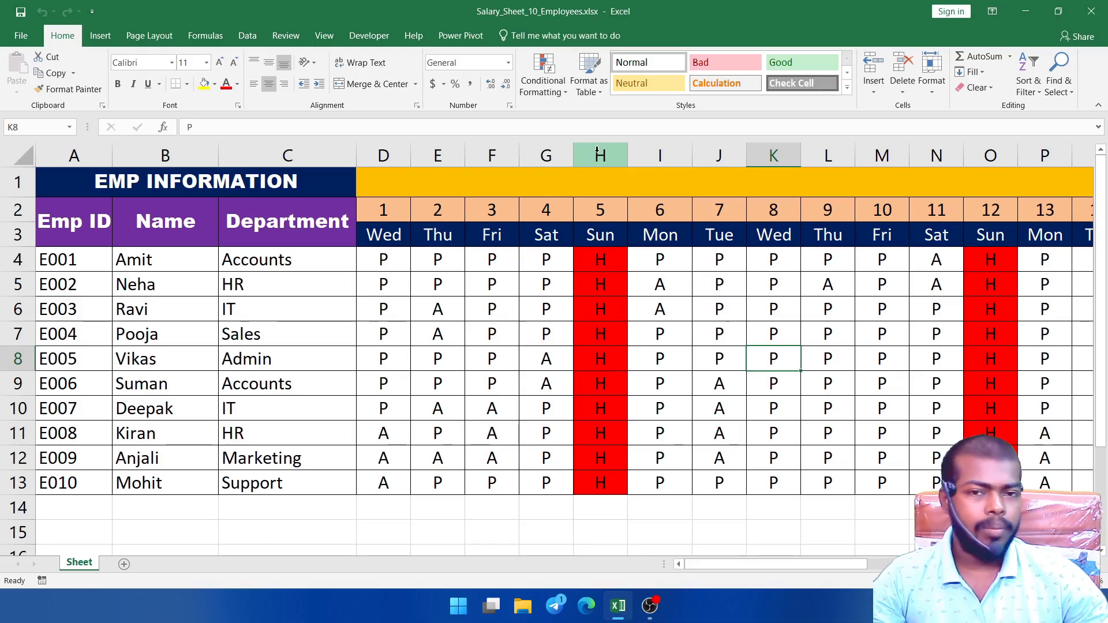
Examine the formulas for the first employee in the Total Present, Total Absent and Total Holiday columns.
{"action": "left_click_drag", "start_coordinate": [795, 564], "coordinate": [848, 565]}
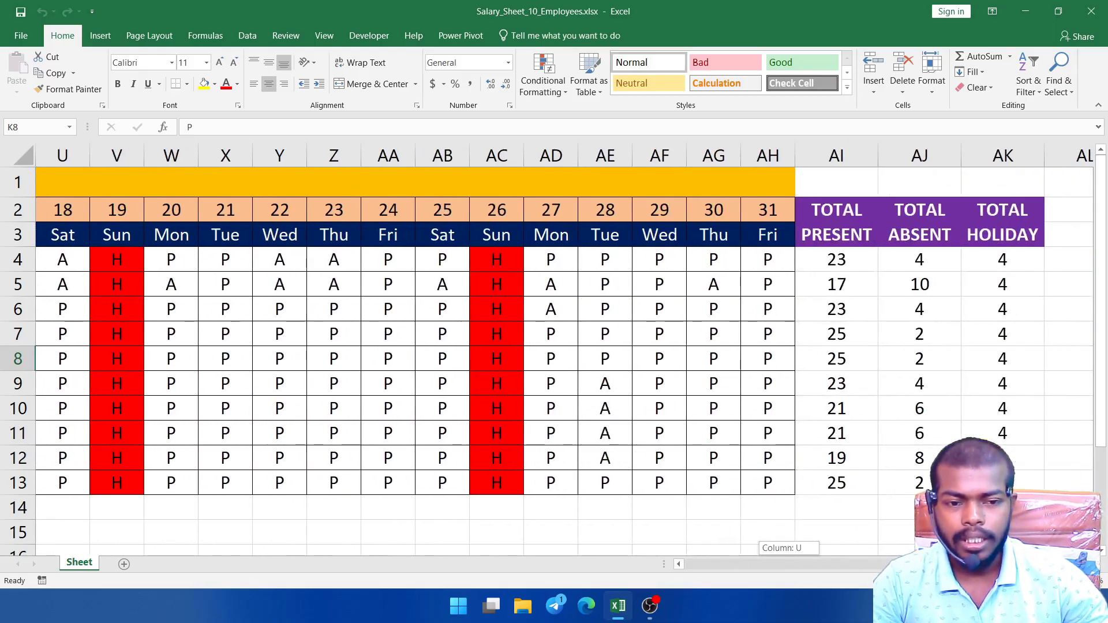
{"action": "left_click", "coordinate": [850, 258]}
{"action": "left_click", "coordinate": [910, 258]}
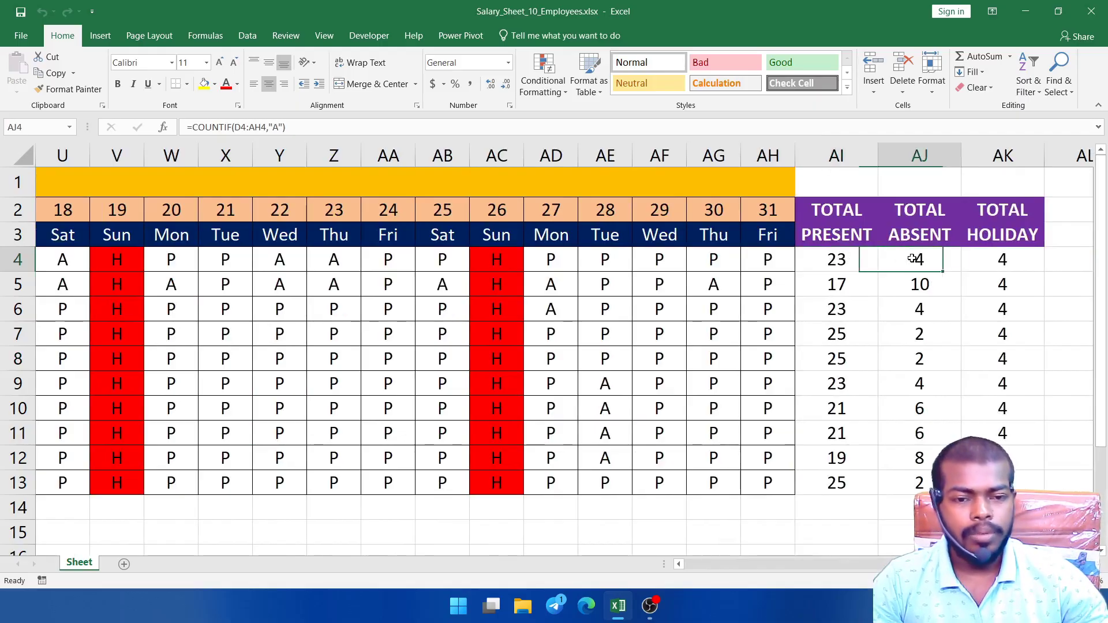
{"action": "left_click", "coordinate": [987, 263]}
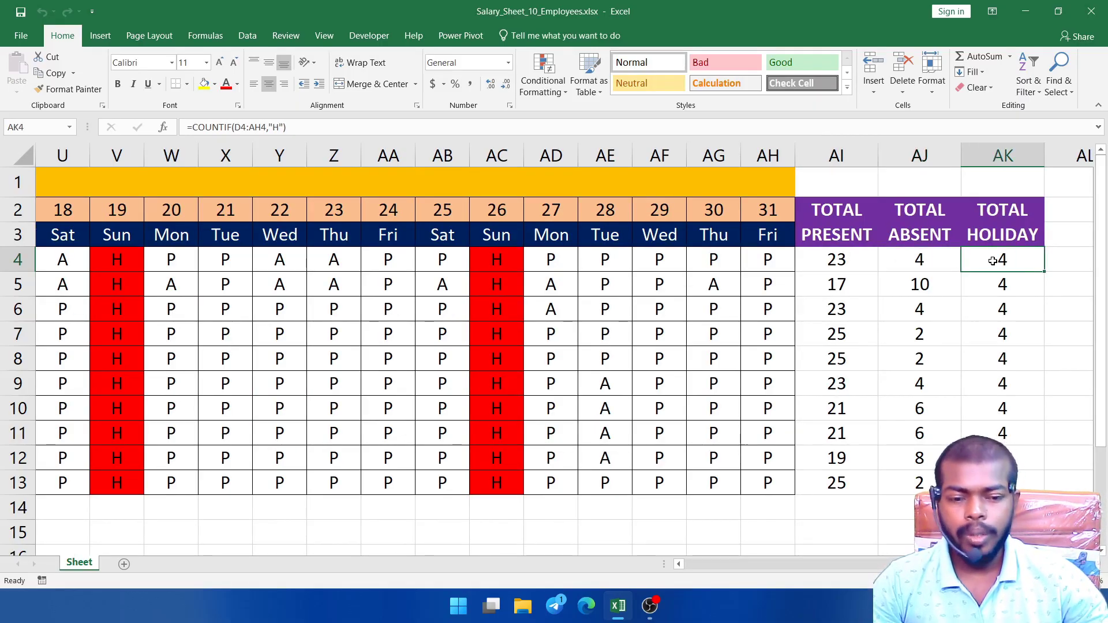
{"action": "left_click", "coordinate": [906, 552]}
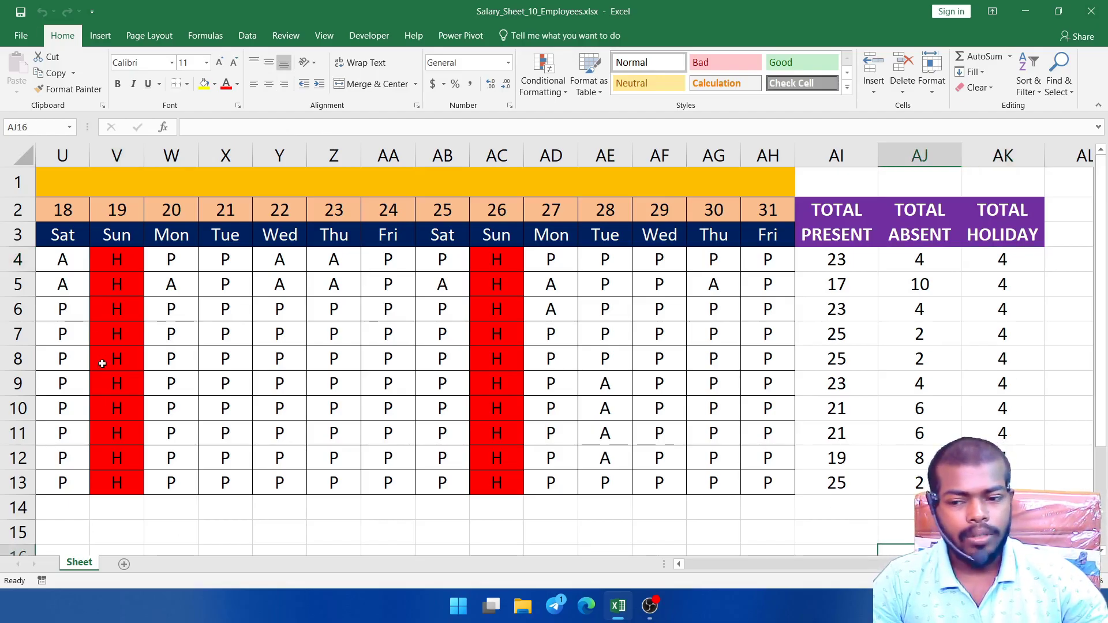
Add a new blank worksheet to the workbook and enlarge its view.
{"action": "left_click", "coordinate": [124, 564]}
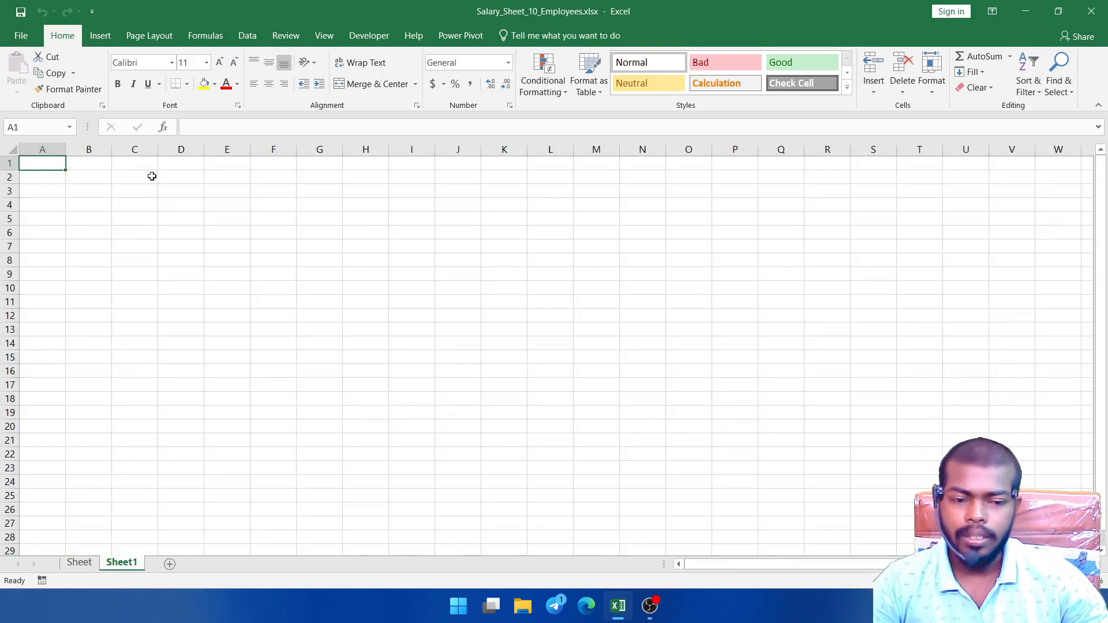
{"action": "scroll", "coordinate": [547, 348], "scroll_direction": "up", "scroll_amount": 5}
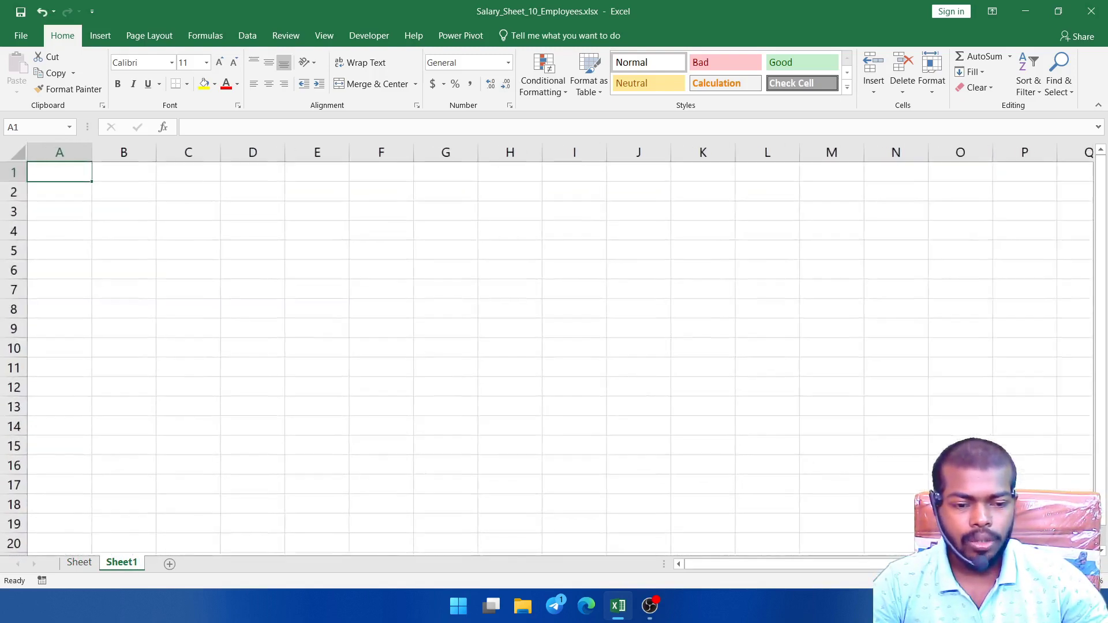
{"action": "scroll", "coordinate": [547, 349], "scroll_direction": "up", "scroll_amount": 2}
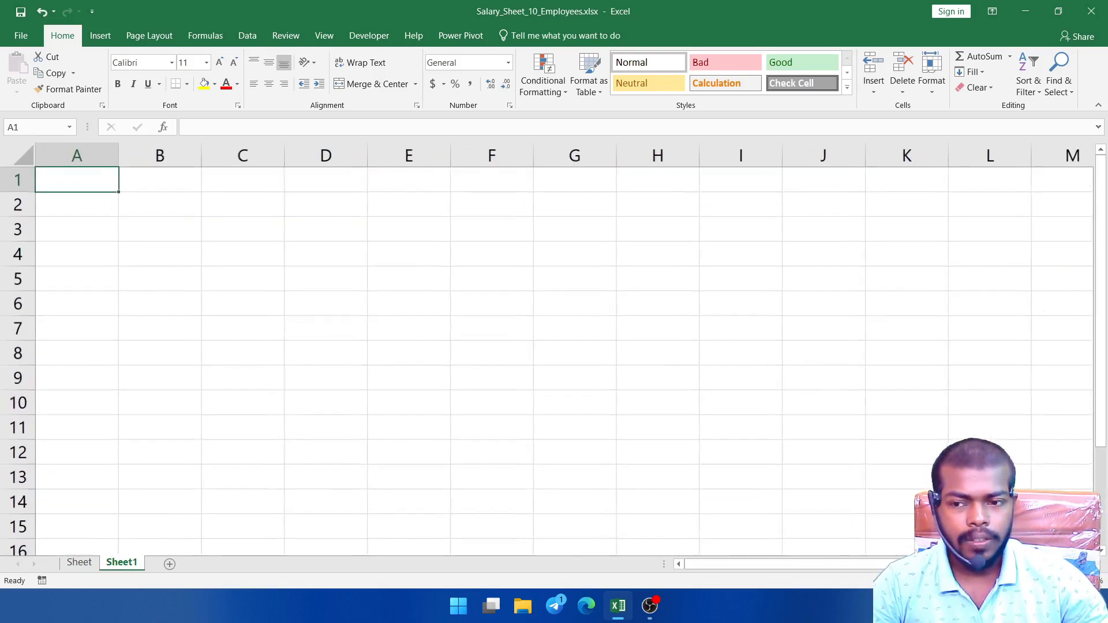
{"action": "left_click", "coordinate": [352, 355]}
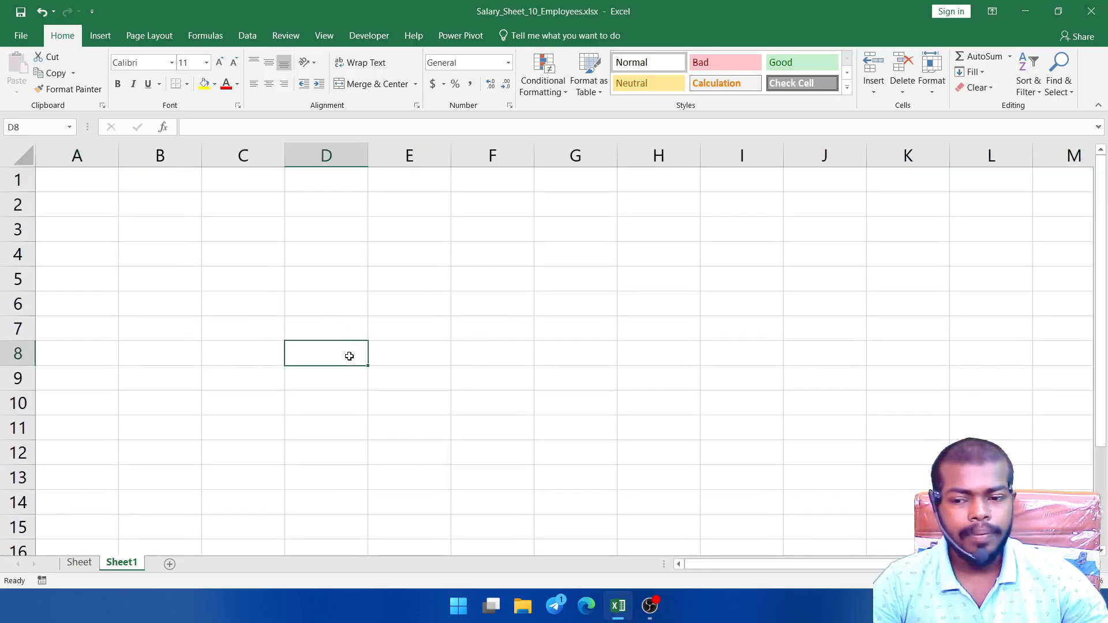
Copy the EMP INFORMATION table, A1:C13, from the attendance sheet and paste it at A1 of Sheet1.
{"action": "left_click", "coordinate": [79, 563]}
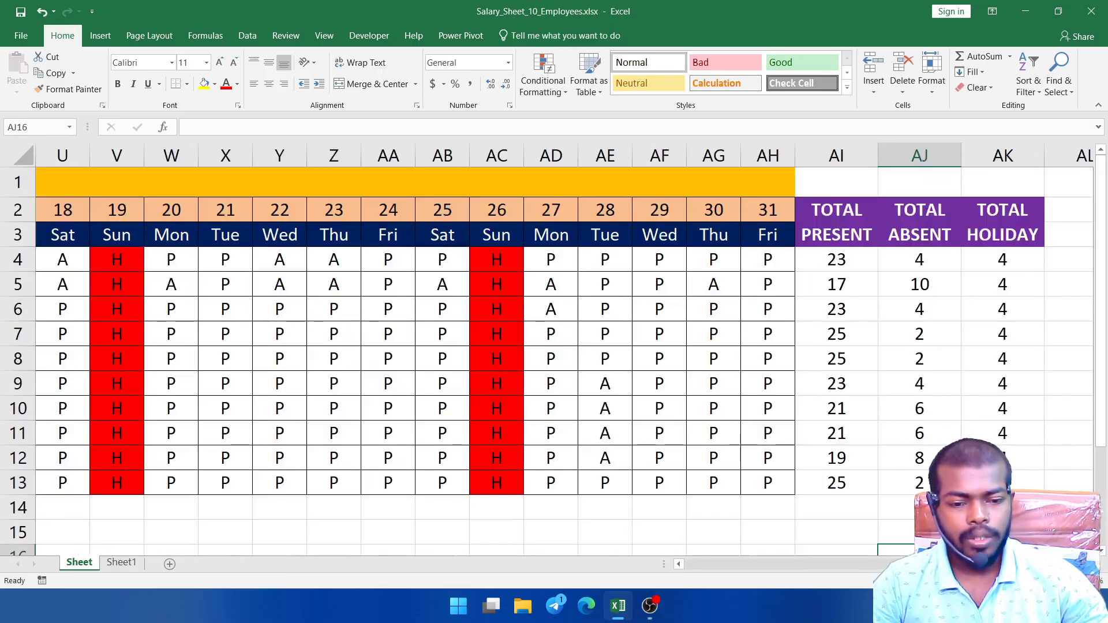
{"action": "left_click_drag", "start_coordinate": [883, 564], "coordinate": [751, 565]}
{"action": "left_click_drag", "start_coordinate": [127, 176], "coordinate": [245, 476]}
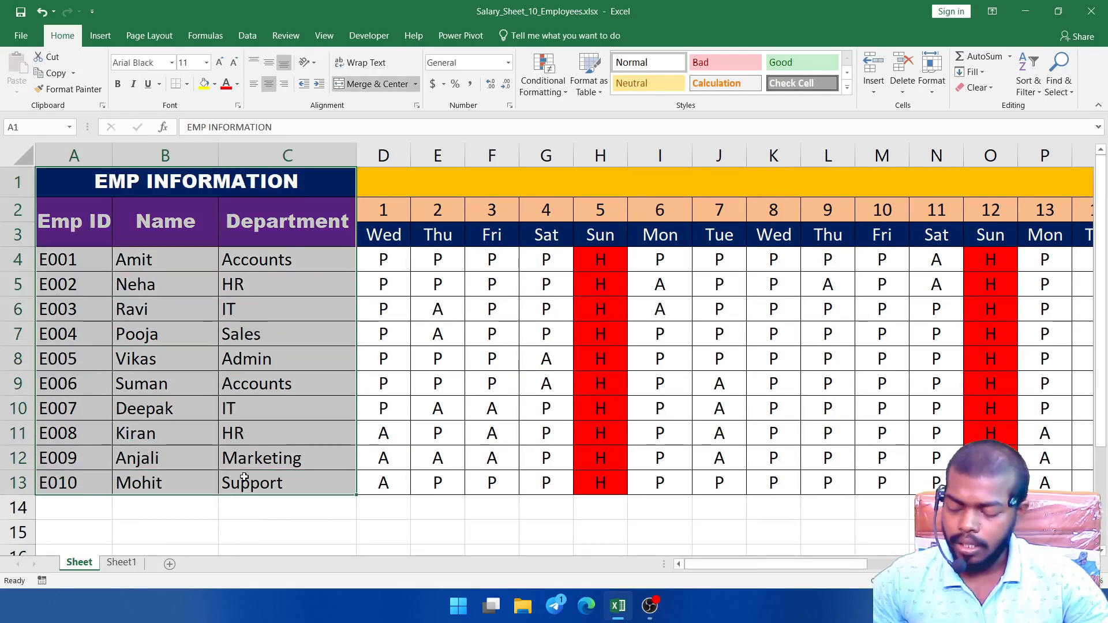
{"action": "key", "text": "ctrl+c"}
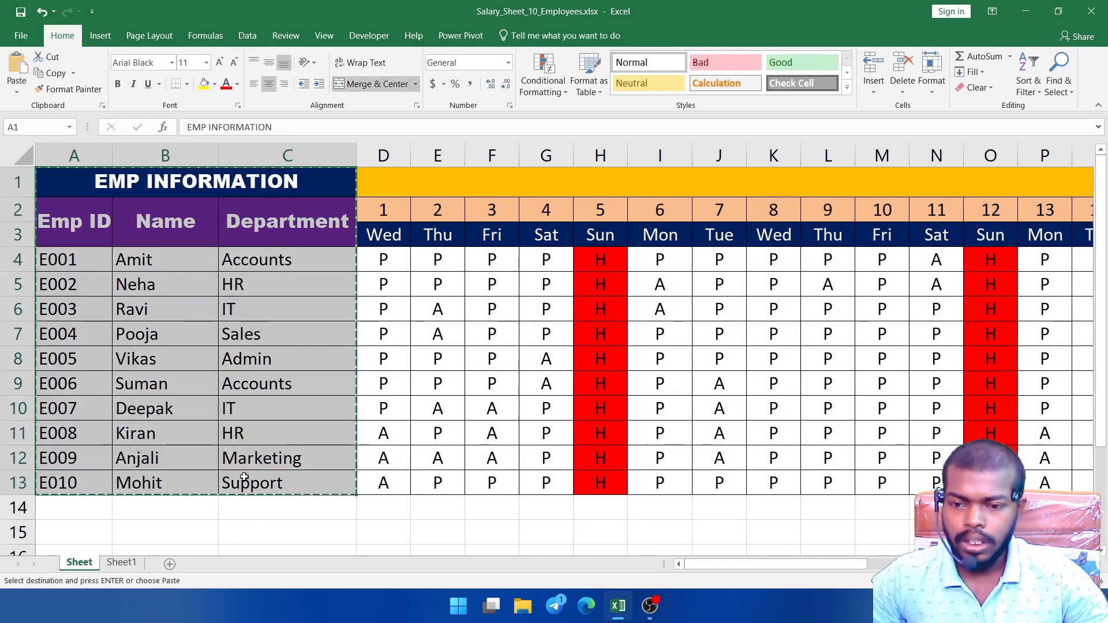
{"action": "left_click", "coordinate": [121, 563]}
{"action": "left_click", "coordinate": [92, 181]}
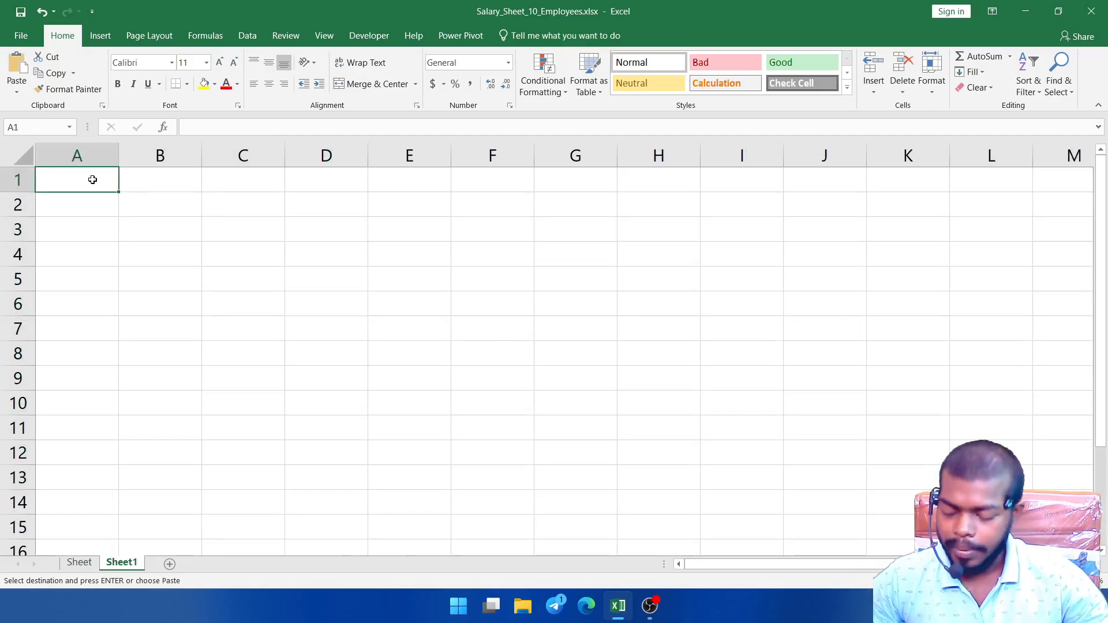
{"action": "key", "text": "ctrl+v"}
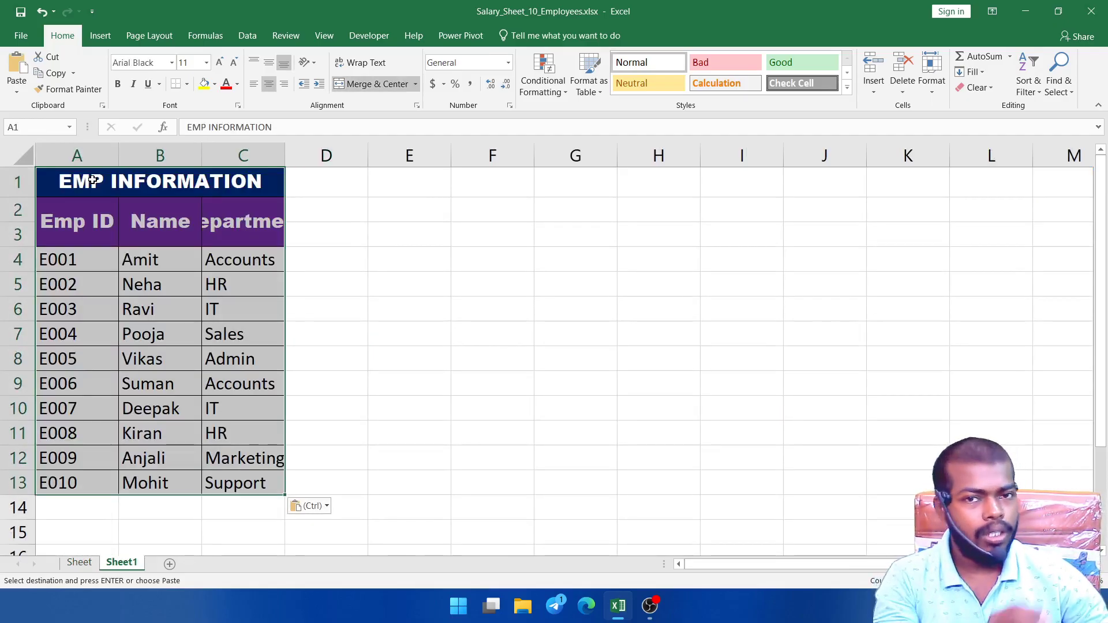
{"action": "left_click", "coordinate": [392, 261]}
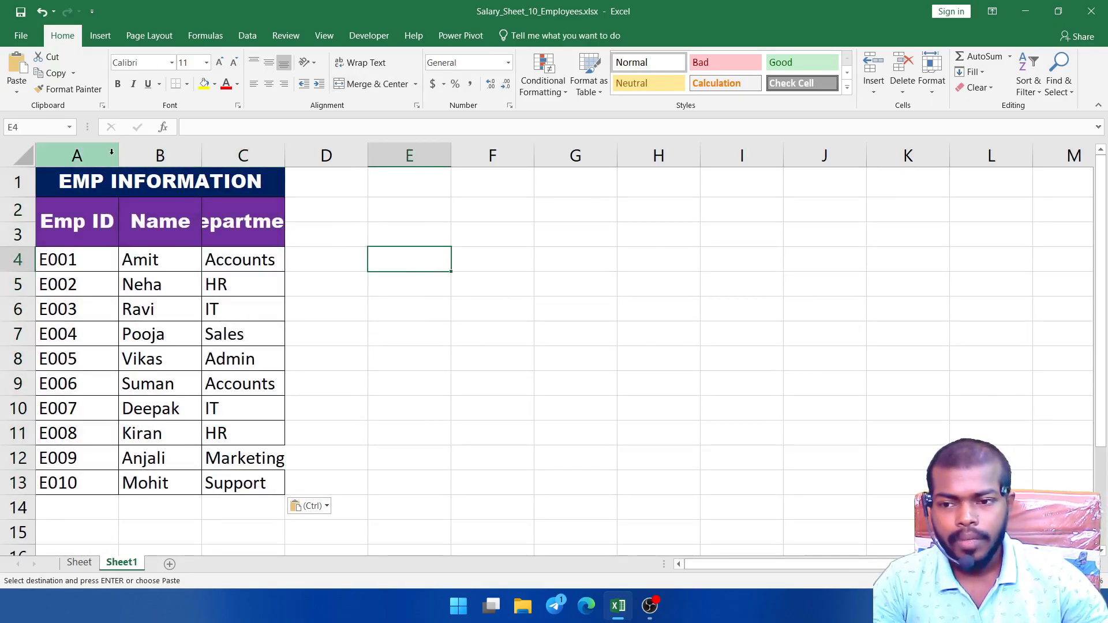
Widen the Emp ID, Name and Department columns on Sheet1 so their headers fit.
{"action": "left_click_drag", "start_coordinate": [113, 151], "coordinate": [122, 151]}
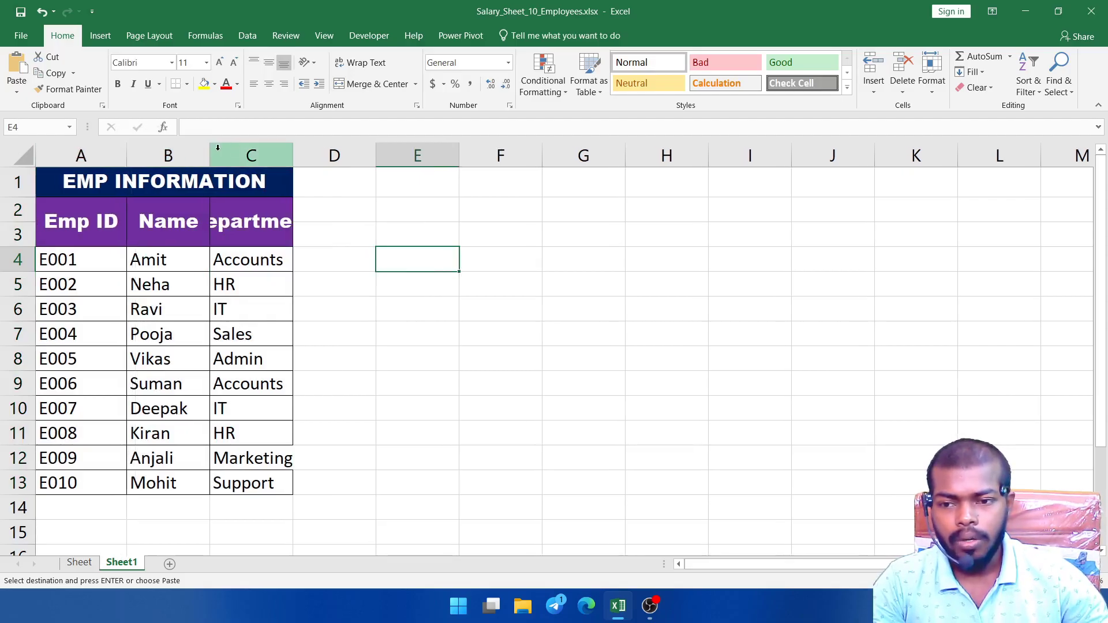
{"action": "left_click_drag", "start_coordinate": [209, 150], "coordinate": [228, 150]}
{"action": "left_click_drag", "start_coordinate": [312, 153], "coordinate": [348, 173]}
{"action": "left_click_drag", "start_coordinate": [228, 156], "coordinate": [238, 161]}
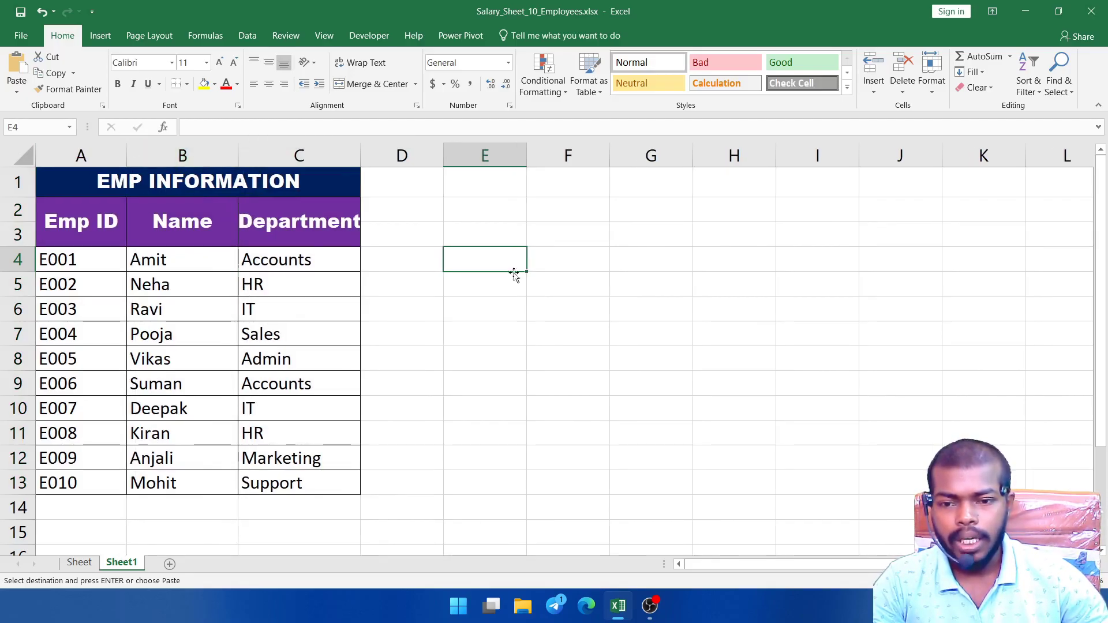
Merge and center cells D2:D3 and cells E2:E3 as two header cells beside Department.
{"action": "key", "text": "ctrl+Up"}
{"action": "left_click_drag", "start_coordinate": [409, 219], "coordinate": [410, 227]}
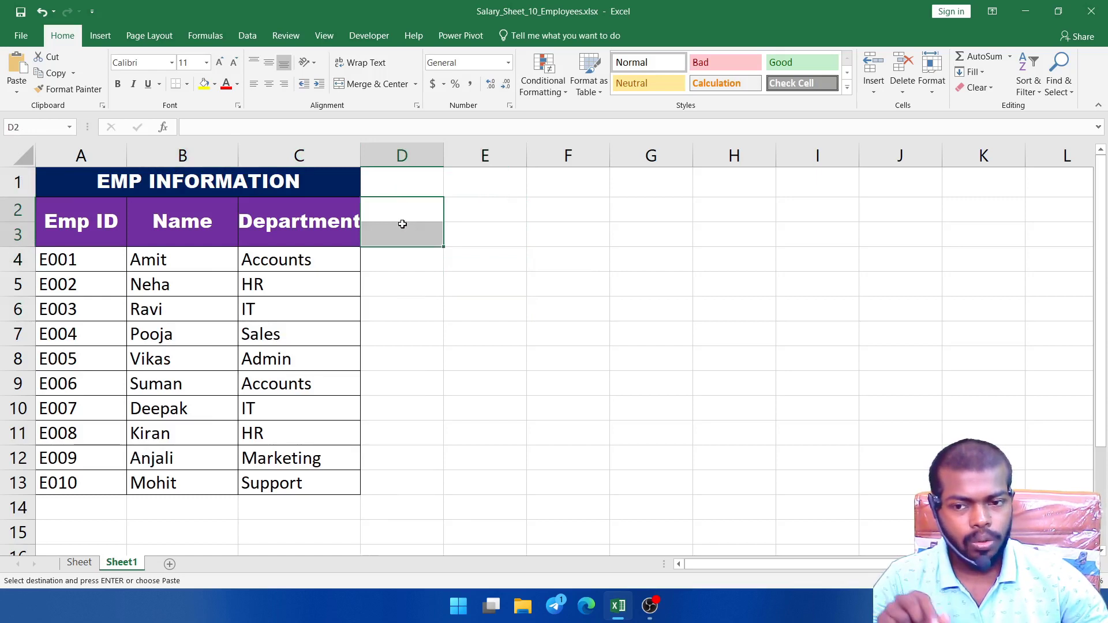
{"action": "left_click", "coordinate": [420, 307]}
{"action": "left_click_drag", "start_coordinate": [410, 217], "coordinate": [411, 232]}
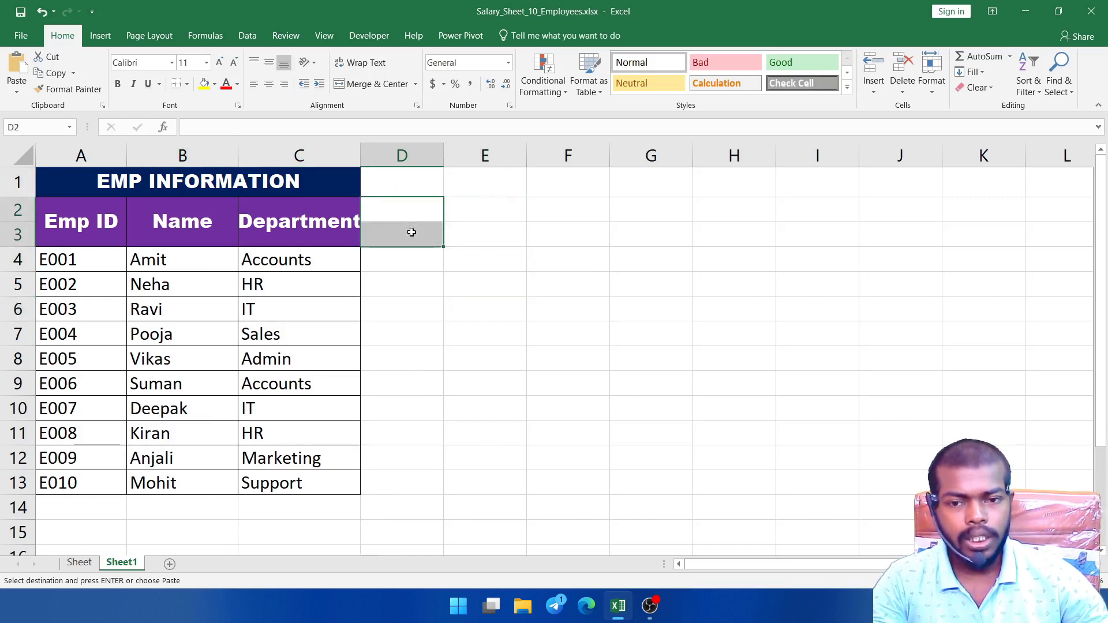
{"action": "left_click", "coordinate": [373, 84]}
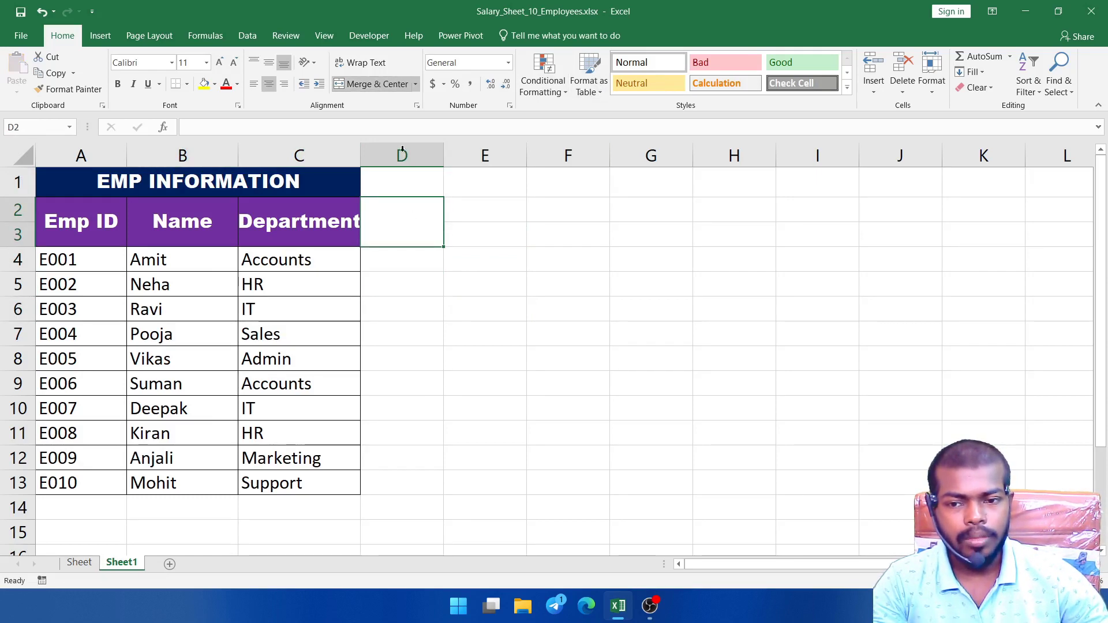
{"action": "left_click", "coordinate": [520, 344]}
{"action": "left_click_drag", "start_coordinate": [495, 213], "coordinate": [493, 225]}
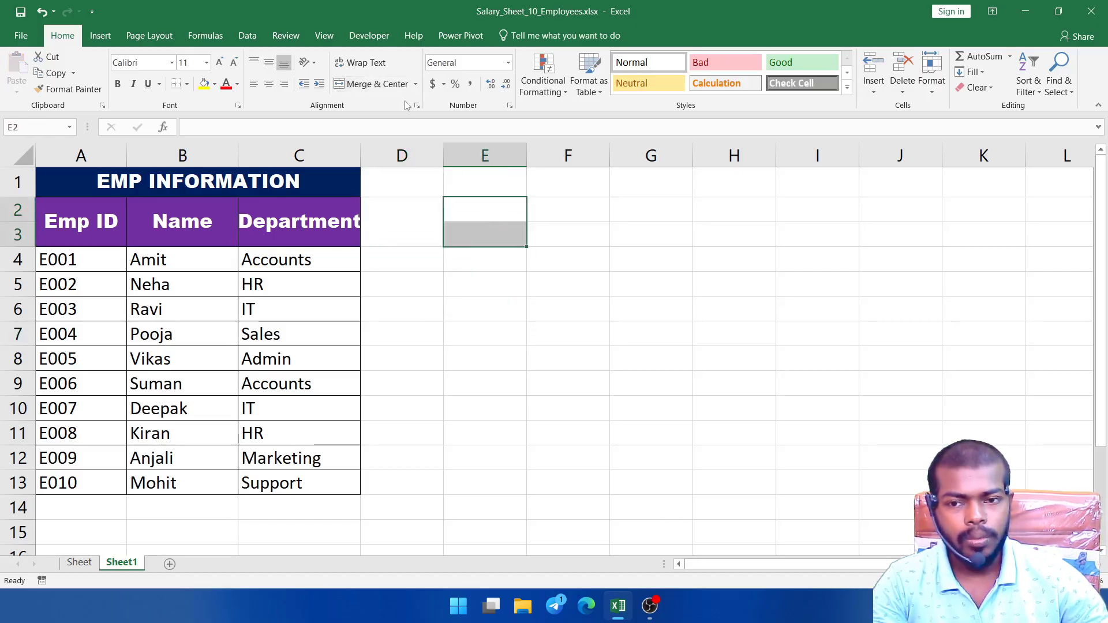
{"action": "left_click", "coordinate": [373, 84]}
{"action": "left_click", "coordinate": [476, 334]}
Widen the Department column slightly and enter the header "Total Present" in merged cell D2.
{"action": "left_click", "coordinate": [428, 221]}
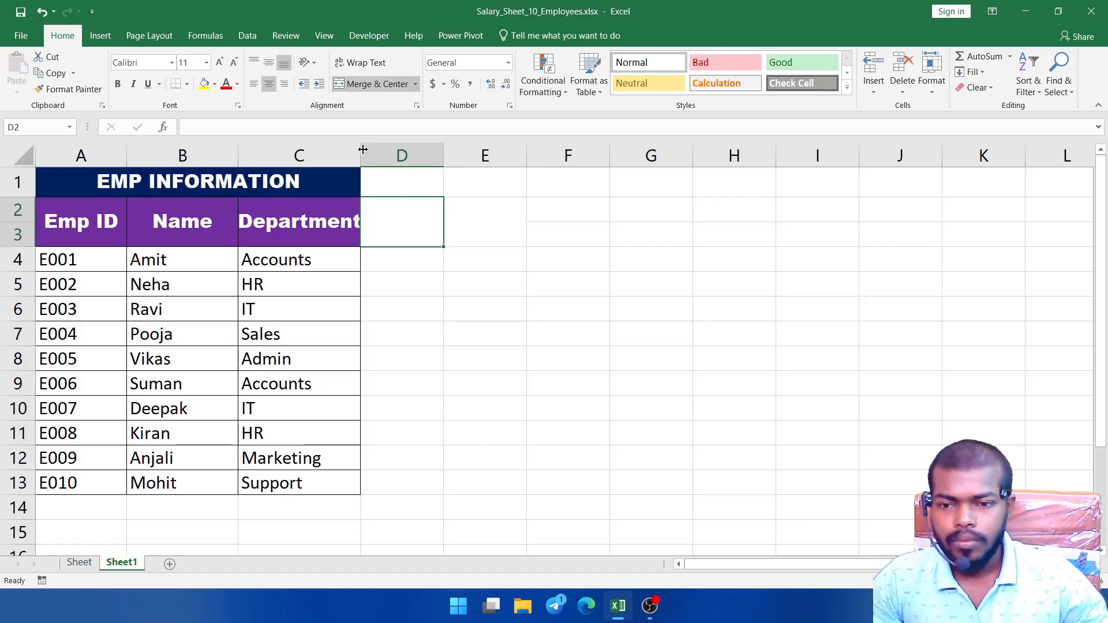
{"action": "left_click_drag", "start_coordinate": [357, 154], "coordinate": [371, 154]}
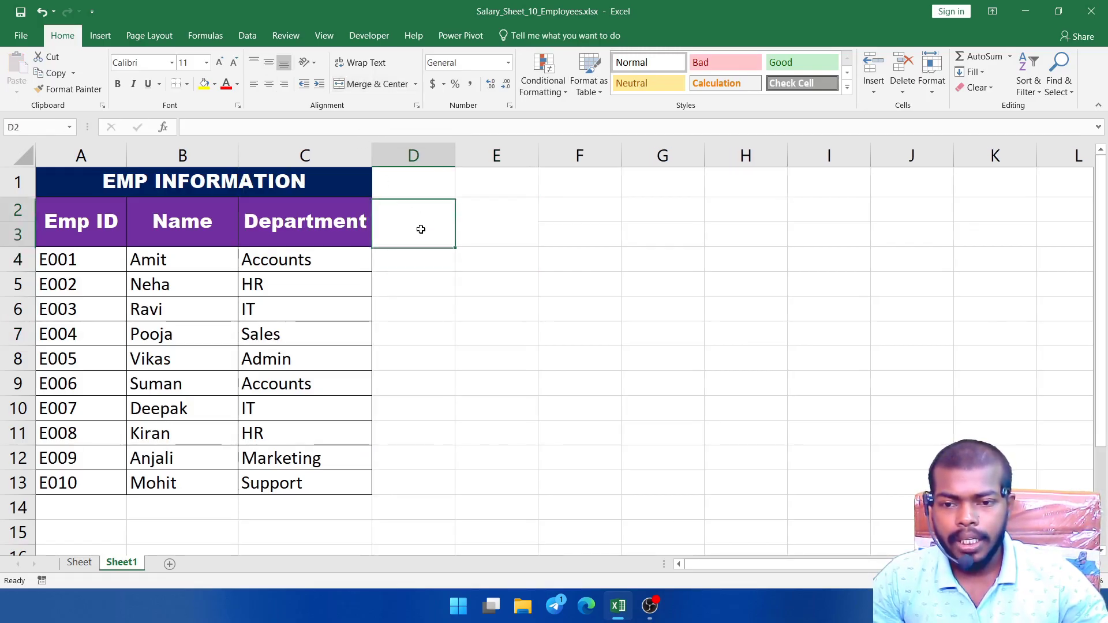
{"action": "type", "text": "T"}
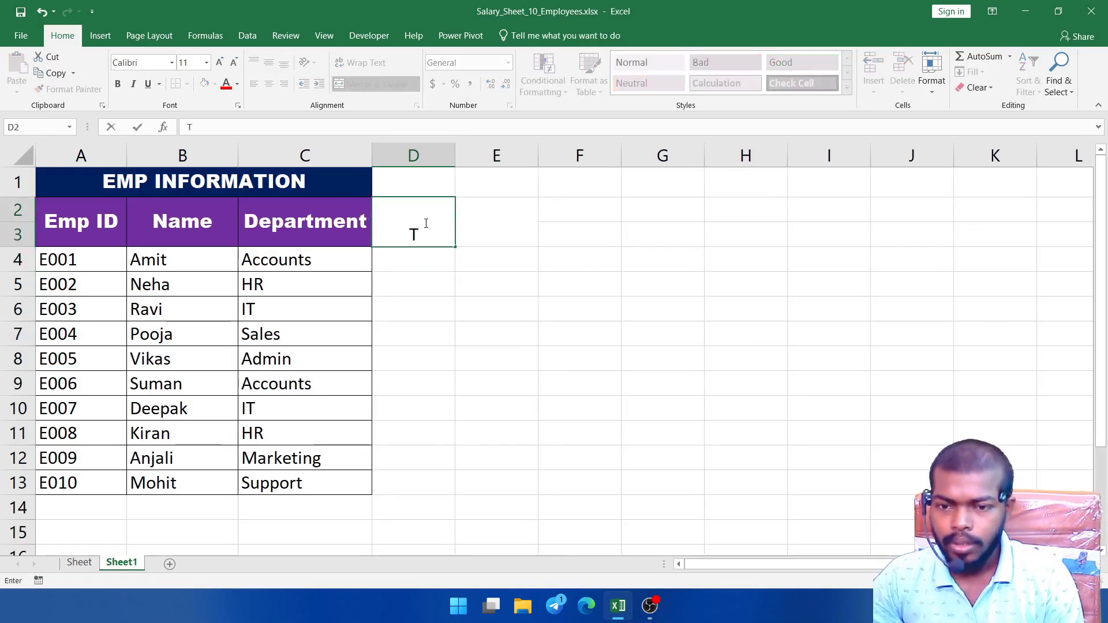
{"action": "type", "text": "otal "}
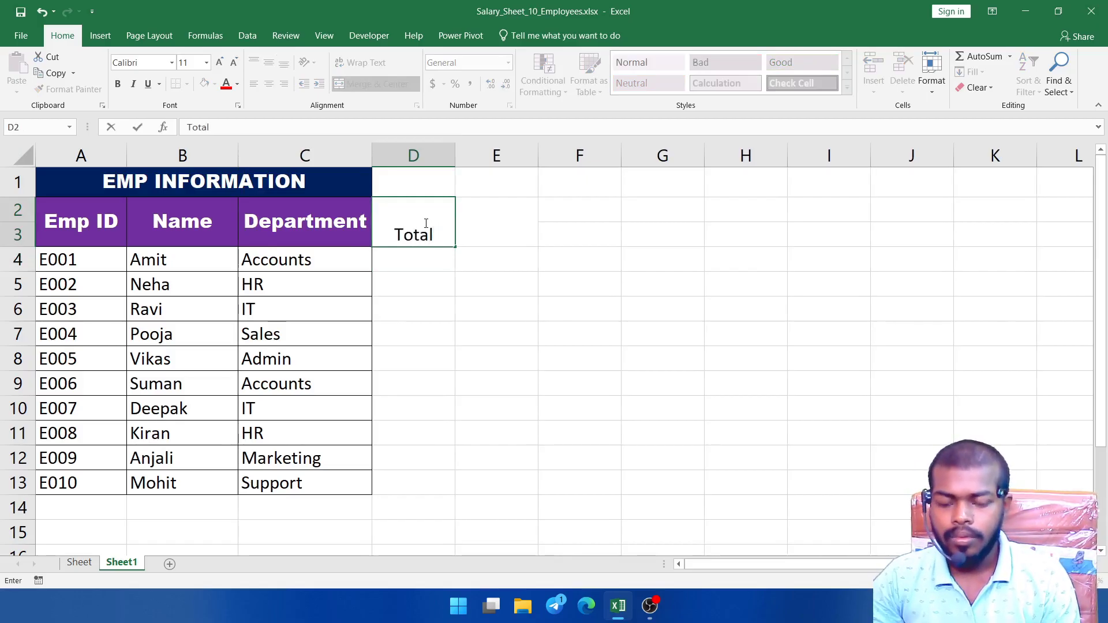
{"action": "type", "text": "Presen"}
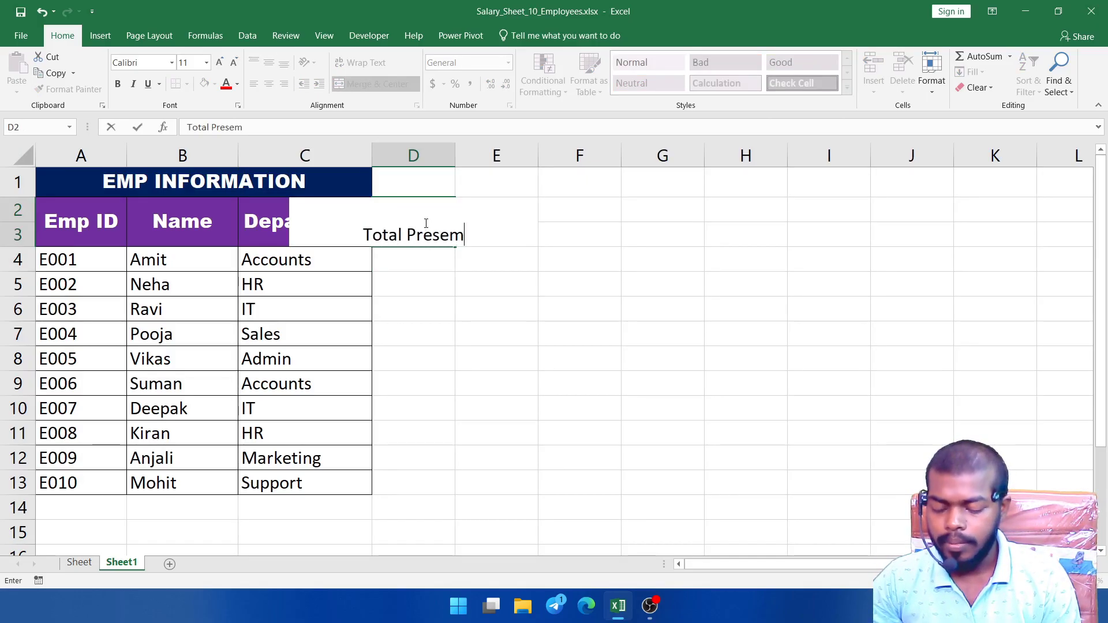
{"action": "key", "text": "BackSpace"}
{"action": "type", "text": "nt"}
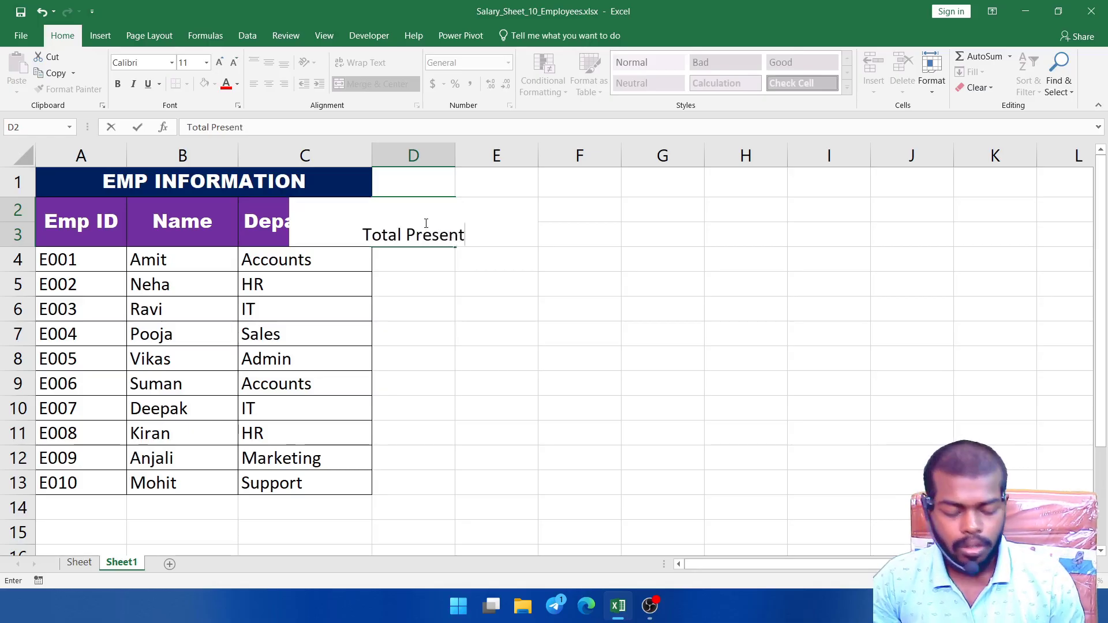
{"action": "key", "text": "Tab"}
Enter the header "Total Absent" in merged cell E2.
{"action": "type", "text": "total"}
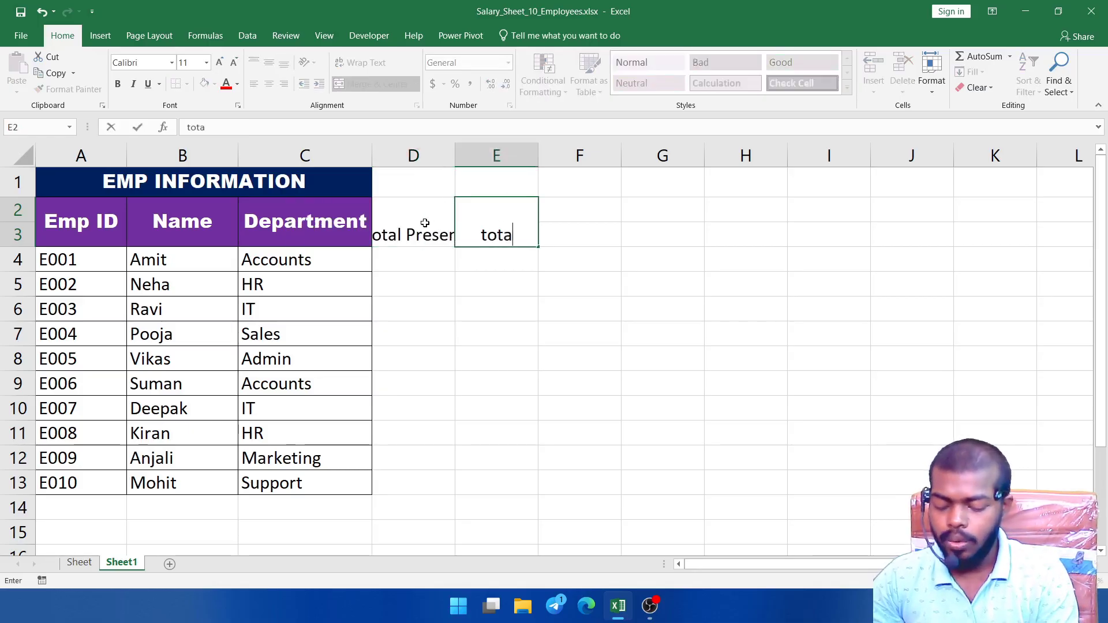
{"action": "key", "text": "BackSpace"}
{"action": "key", "text": "BackSpace"}
{"action": "key", "text": "BackSpace"}
{"action": "key", "text": "BackSpace"}
{"action": "key", "text": "BackSpace"}
{"action": "key", "text": "BackSpace"}
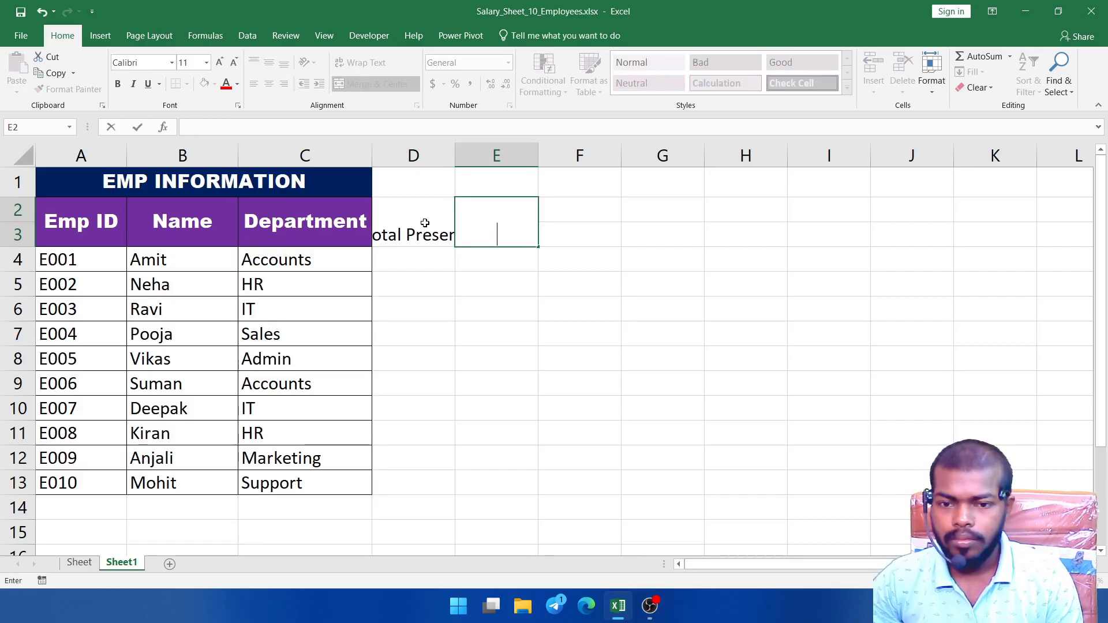
{"action": "type", "text": "Total "}
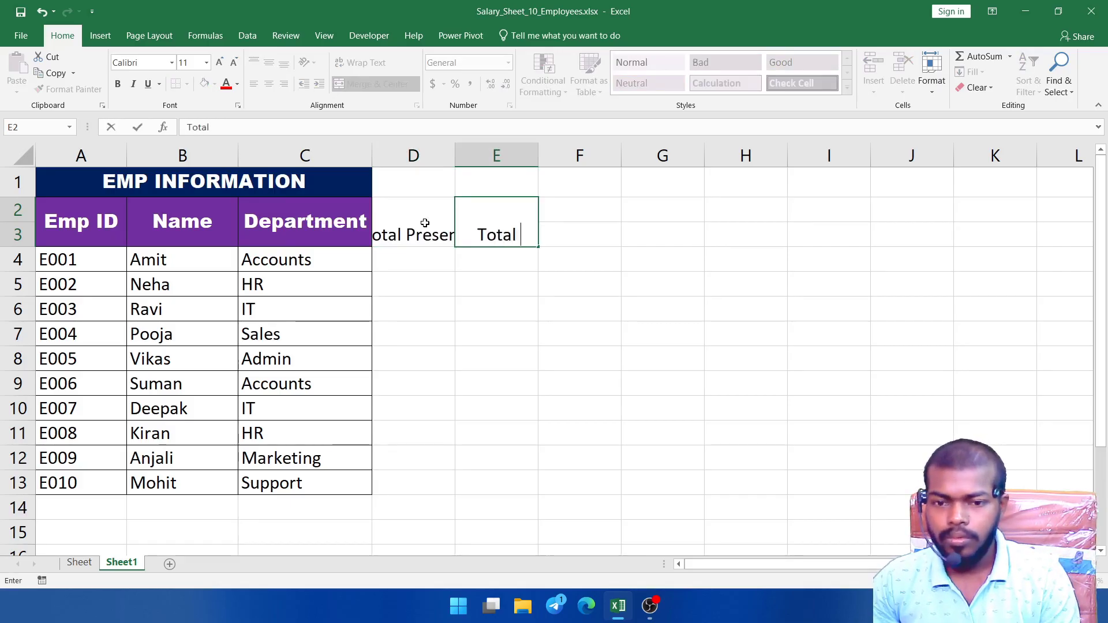
{"action": "type", "text": "b"}
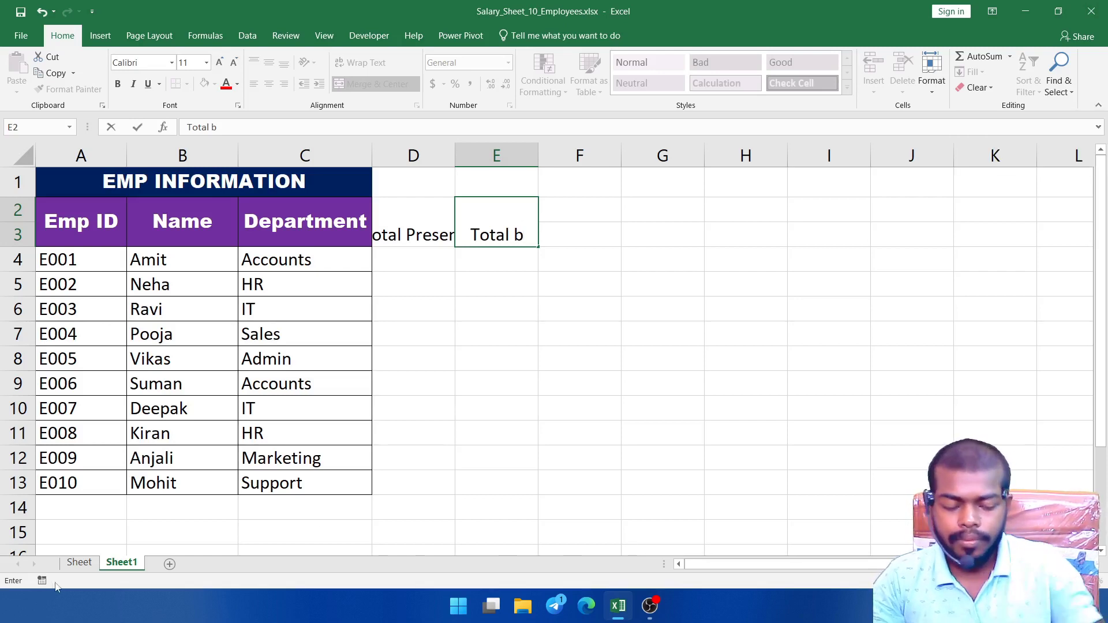
{"action": "key", "text": "BackSpace"}
{"action": "type", "text": "Absent"}
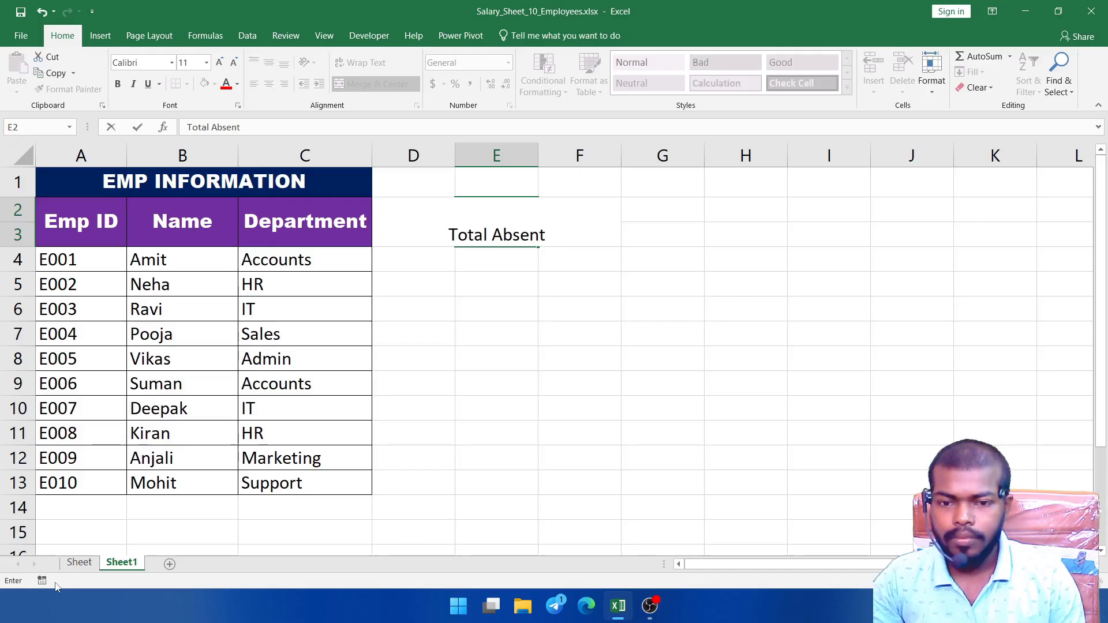
{"action": "key", "text": "Tab"}
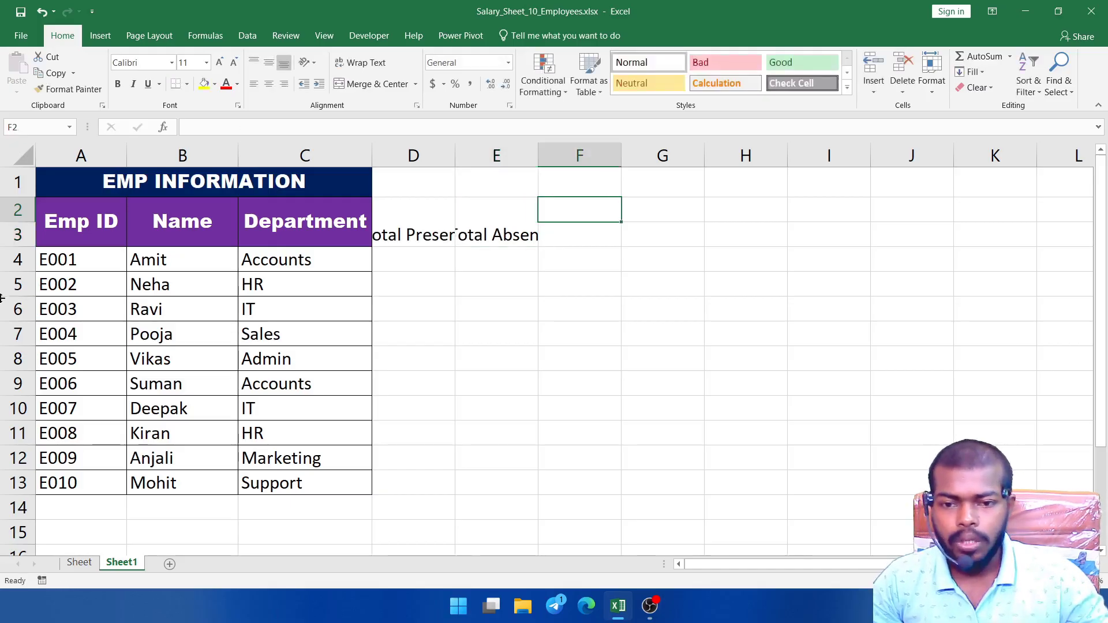
Merge and center cells F2:F3 and enter the header "Total Holiday".
{"action": "left_click", "coordinate": [607, 230]}
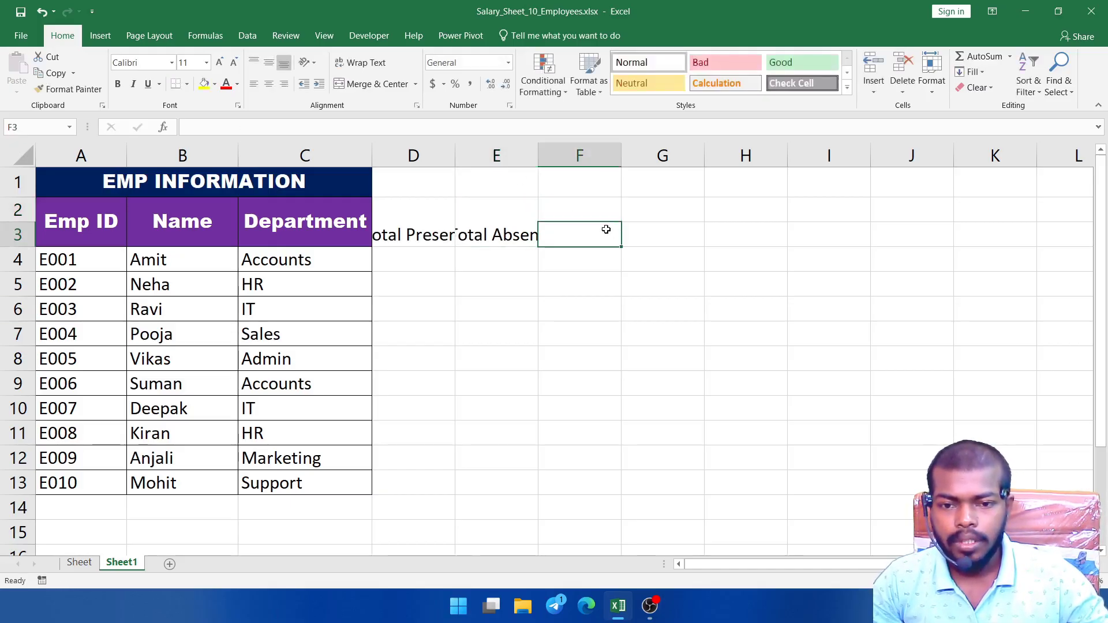
{"action": "left_click_drag", "start_coordinate": [594, 210], "coordinate": [594, 235]}
{"action": "left_click", "coordinate": [373, 83]}
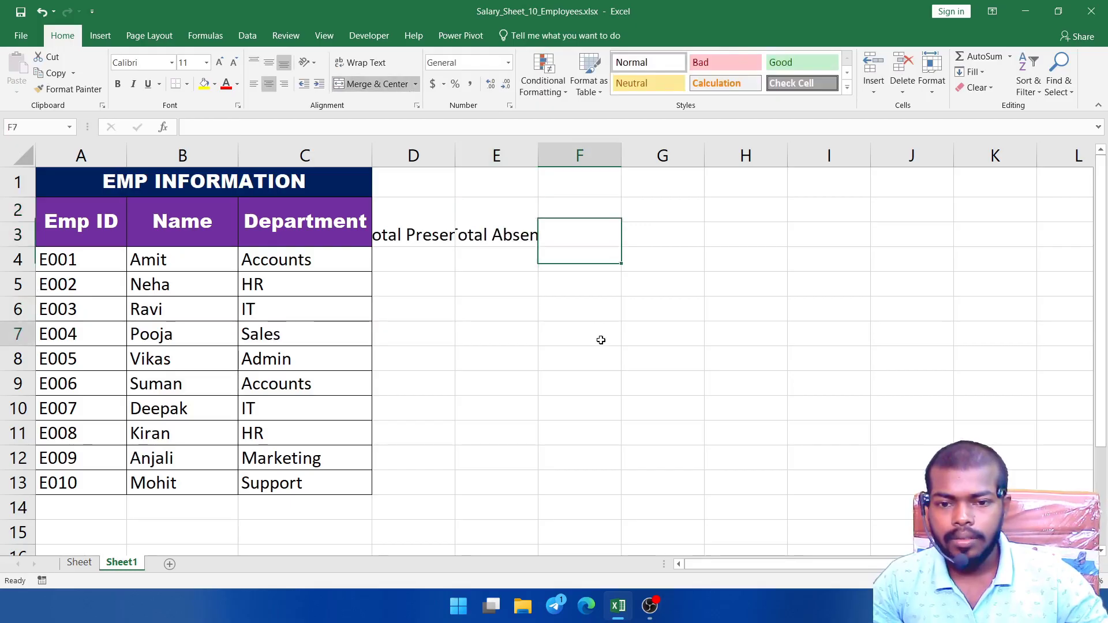
{"action": "left_click", "coordinate": [584, 230]}
{"action": "type", "text": "t"}
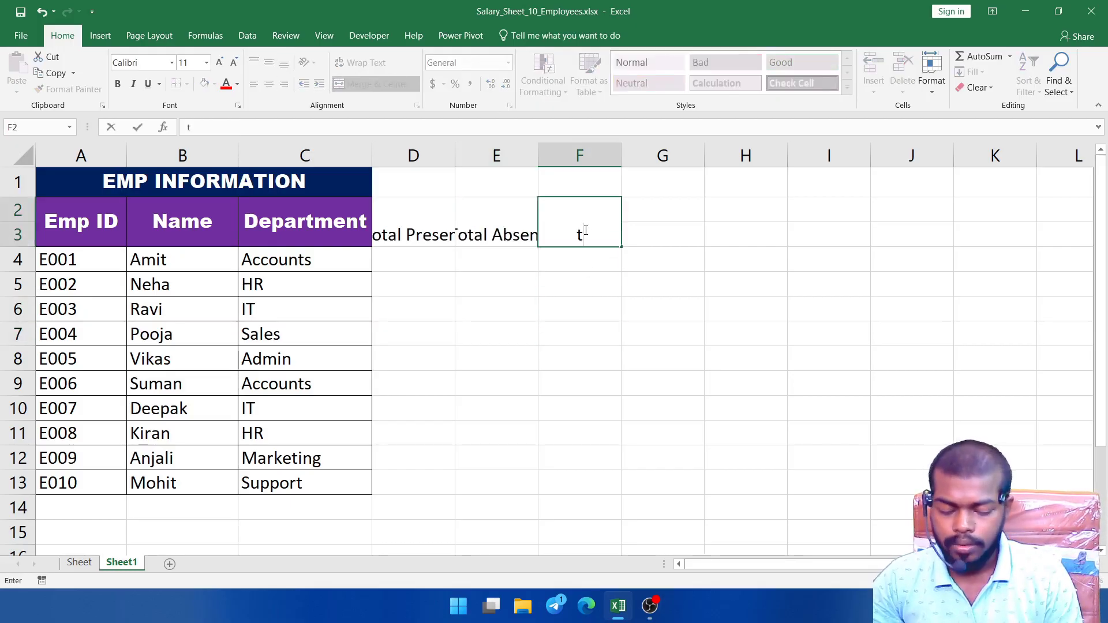
{"action": "key", "text": "BackSpace"}
{"action": "type", "text": "Total"}
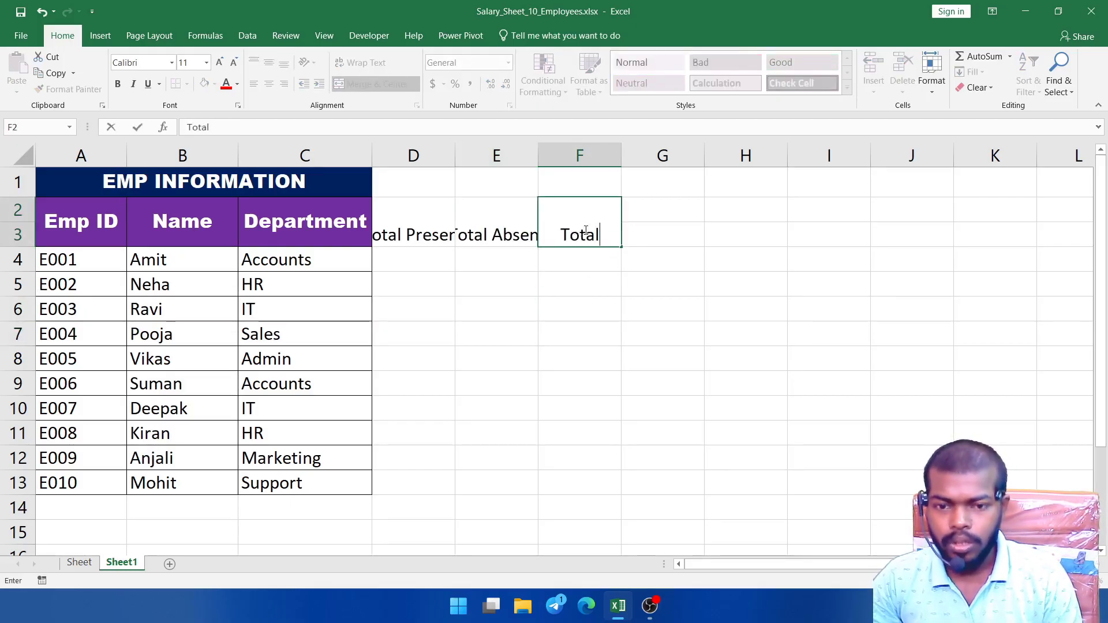
{"action": "type", "text": " Holid"}
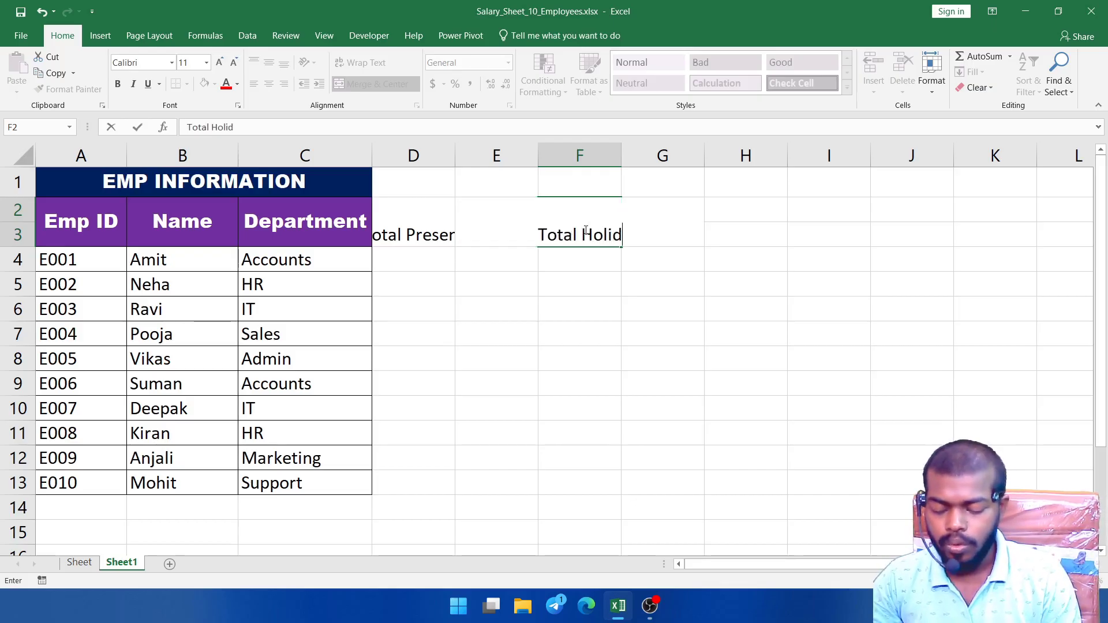
{"action": "type", "text": "ay"}
{"action": "key", "text": "Tab"}
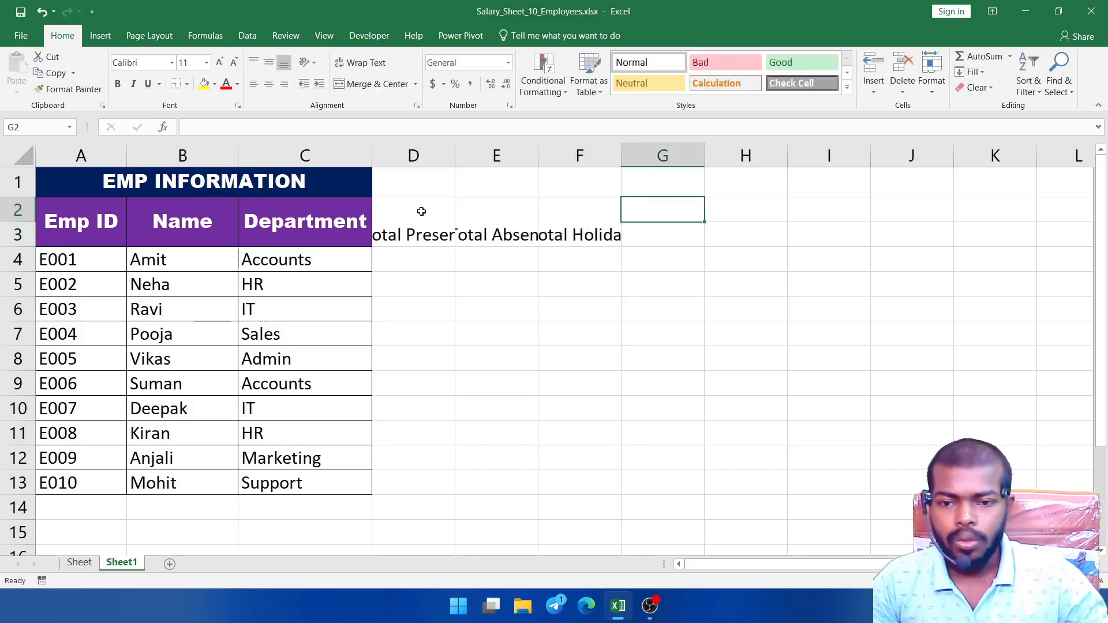
Wrap the text of the Total Present, Total Absent and Total Holiday headers in D2:F3.
{"action": "left_click_drag", "start_coordinate": [421, 212], "coordinate": [596, 212]}
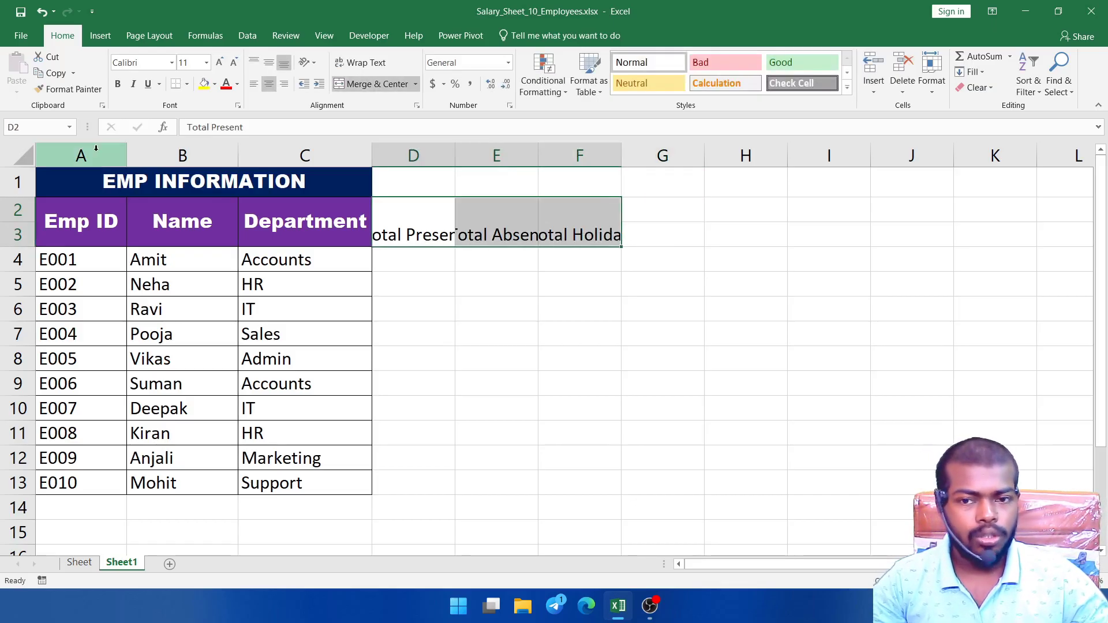
{"action": "left_click", "coordinate": [376, 63]}
{"action": "left_click", "coordinate": [522, 325]}
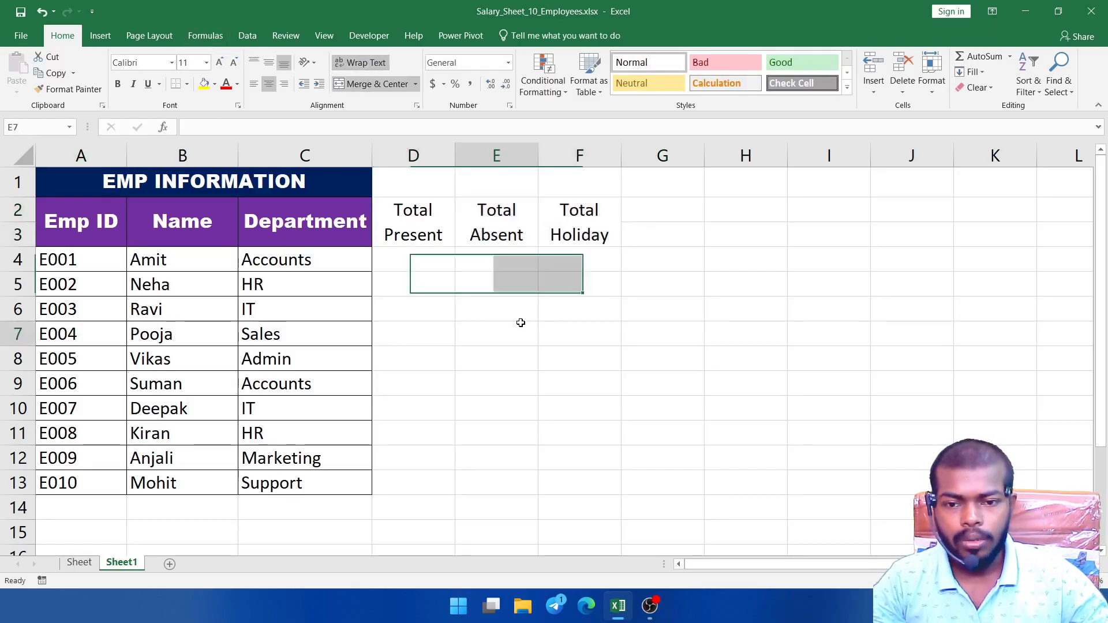
Merge and center cells G2:G3 and enter the header "Fix Salary".
{"action": "left_click", "coordinate": [681, 268]}
{"action": "left_click_drag", "start_coordinate": [667, 215], "coordinate": [668, 235]}
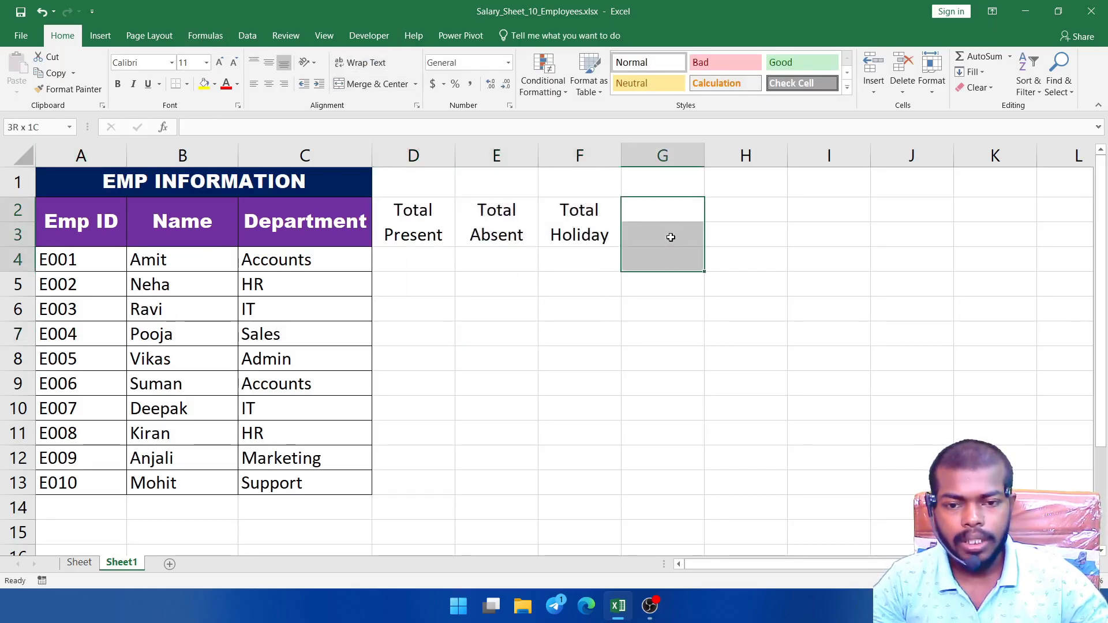
{"action": "left_click", "coordinate": [373, 84]}
{"action": "left_click", "coordinate": [674, 302]}
{"action": "left_click", "coordinate": [669, 233]}
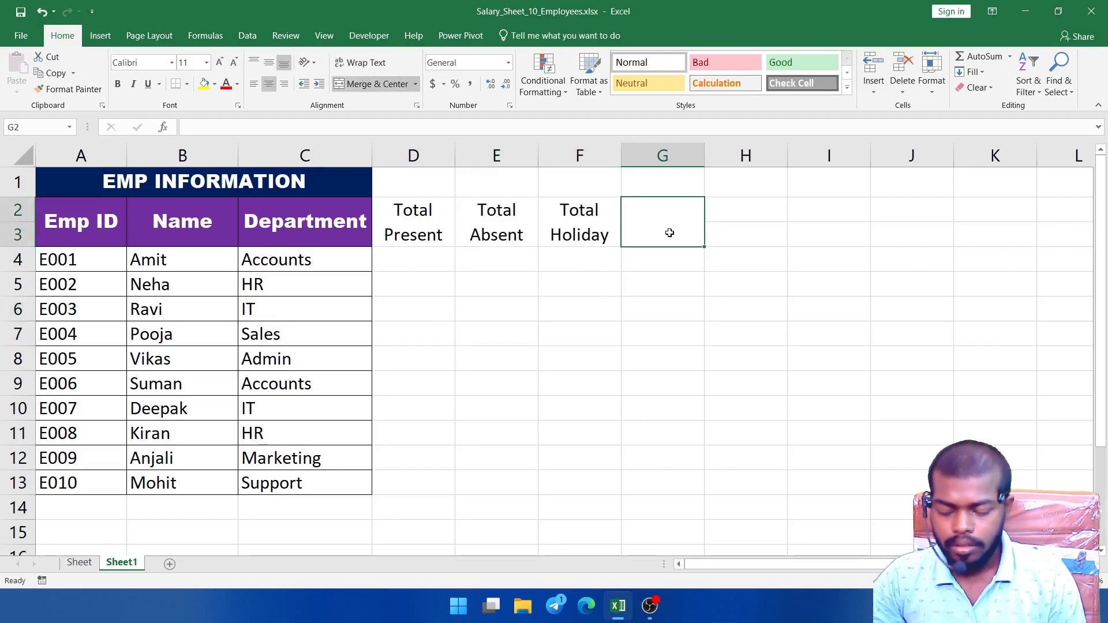
{"action": "type", "text": "Fi"}
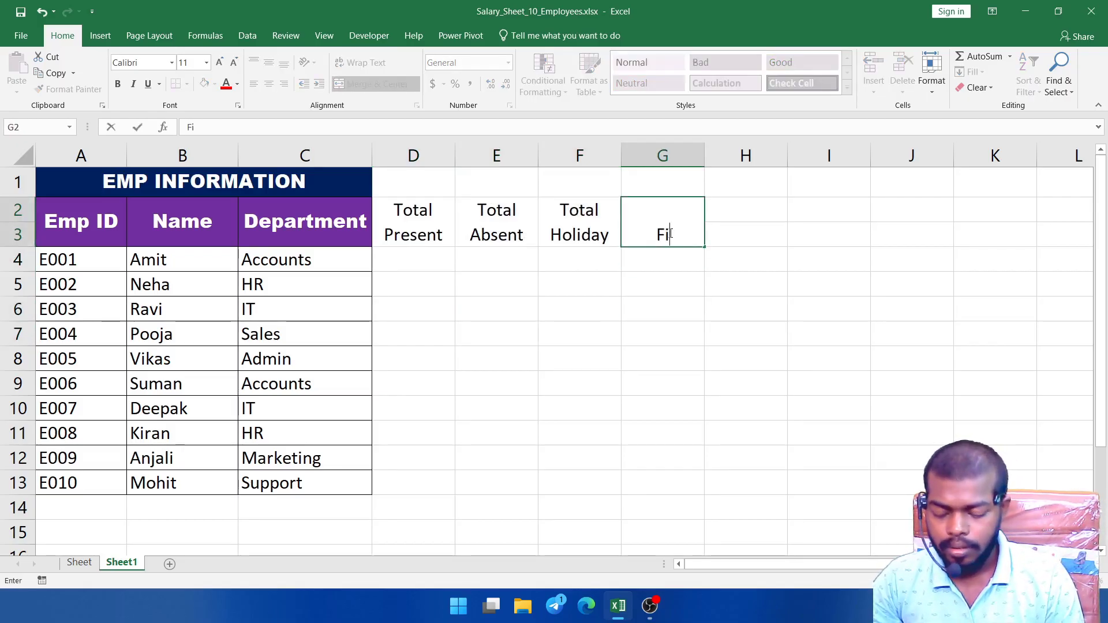
{"action": "type", "text": "x Salary"}
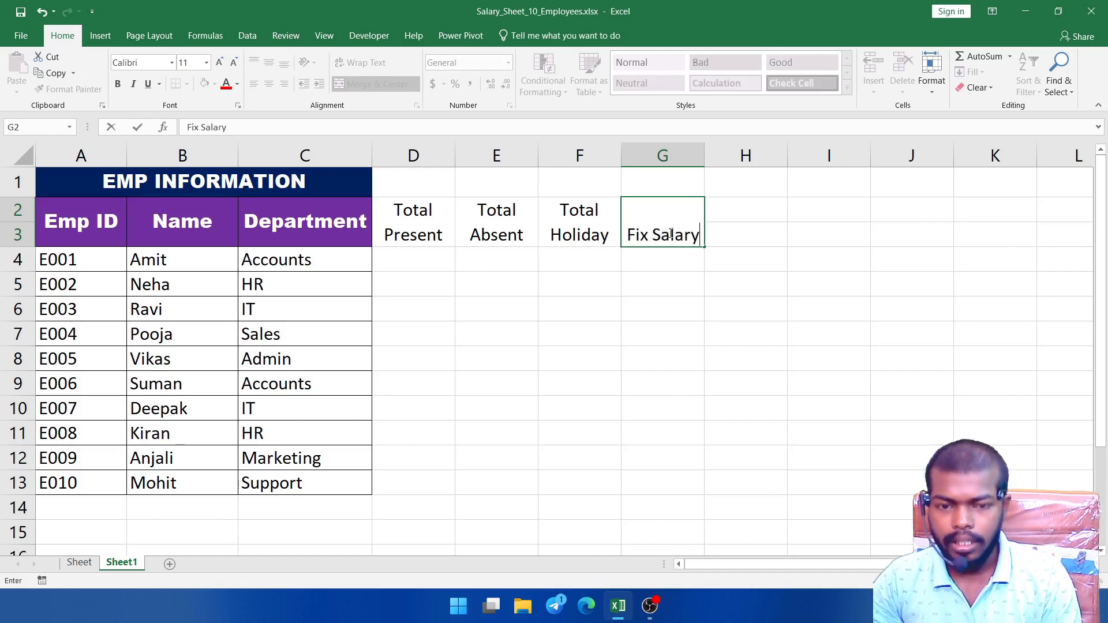
{"action": "key", "text": "Tab"}
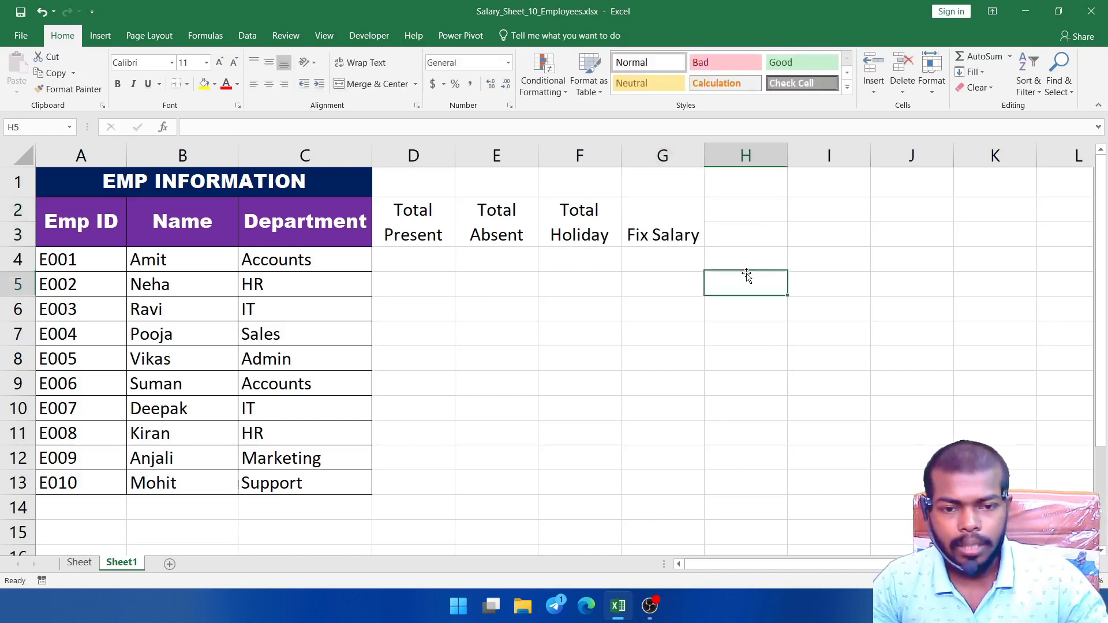
Merge and center cells H2:H3 and enter the header "Working day".
{"action": "left_click_drag", "start_coordinate": [747, 209], "coordinate": [753, 234]}
{"action": "left_click", "coordinate": [365, 84]}
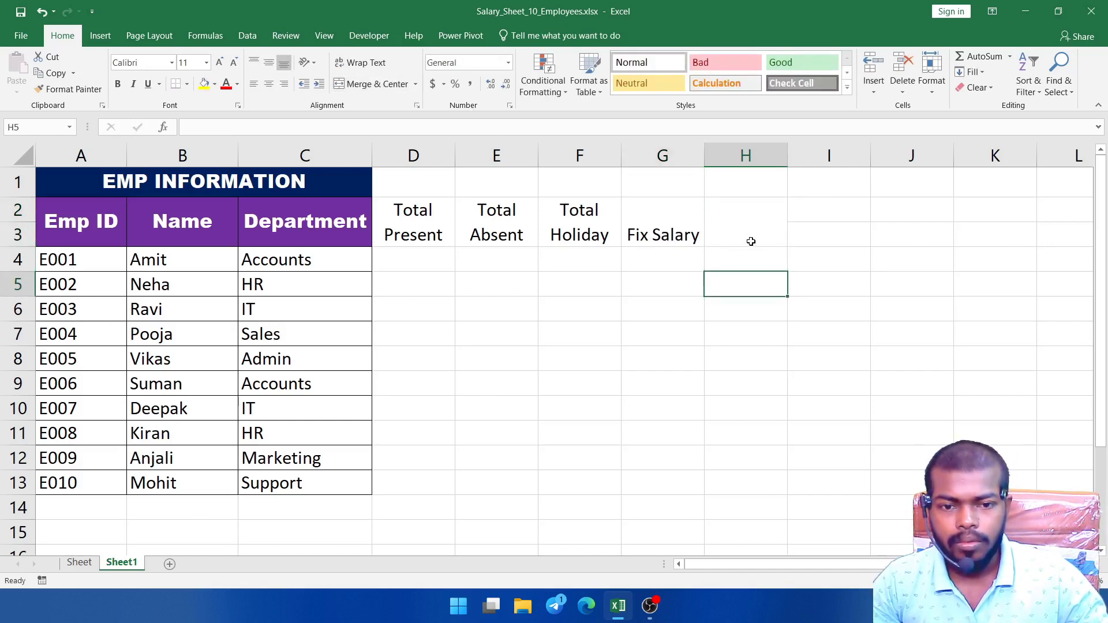
{"action": "type", "text": "Workinf"}
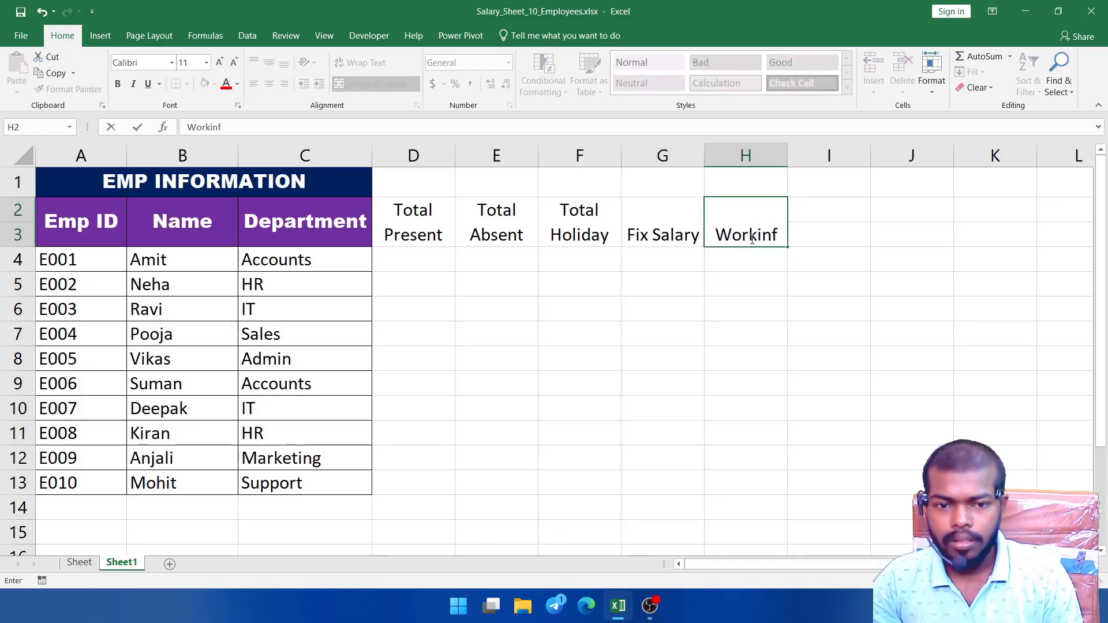
{"action": "key", "text": "BackSpace"}
{"action": "type", "text": "g"}
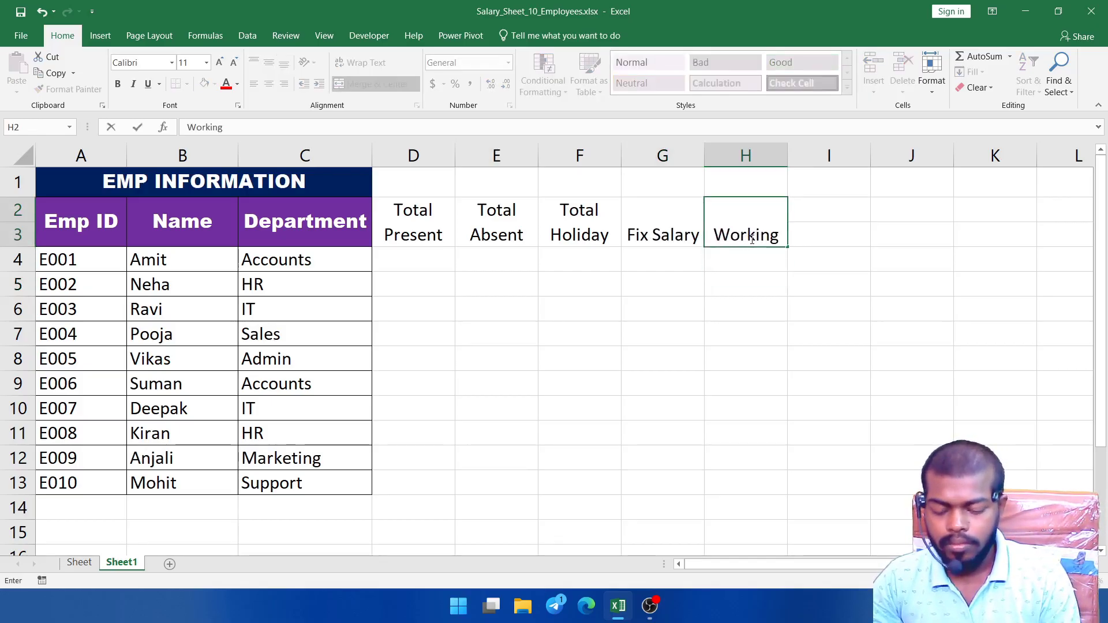
{"action": "type", "text": " day"}
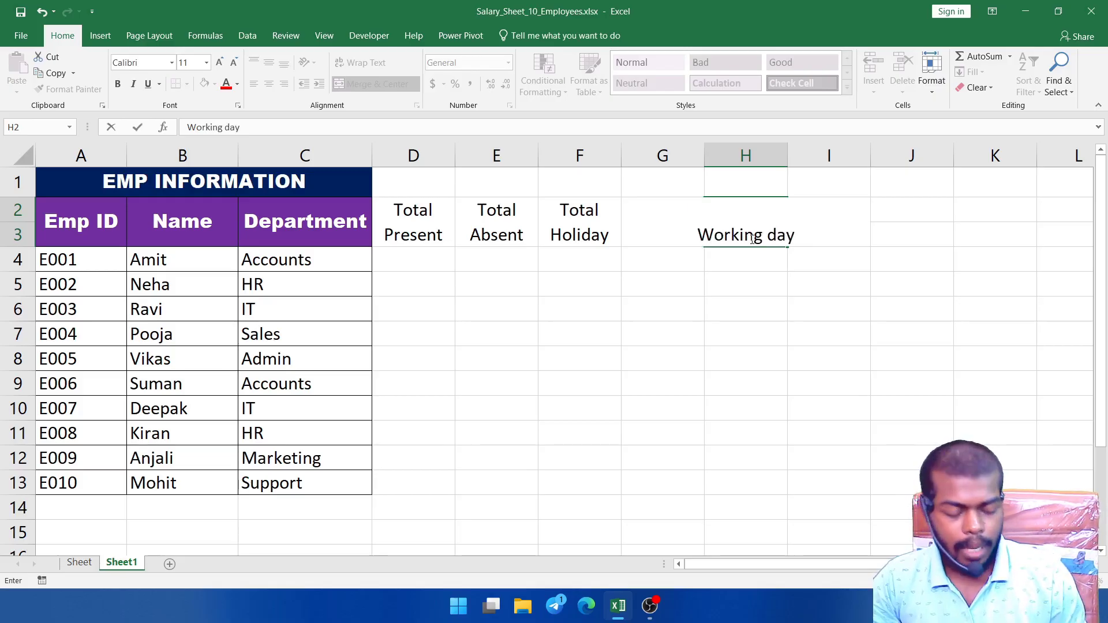
{"action": "key", "text": "Tab"}
Wrap the text of the Fix Salary and Working day headers in G2:H3.
{"action": "left_click_drag", "start_coordinate": [643, 210], "coordinate": [744, 226]}
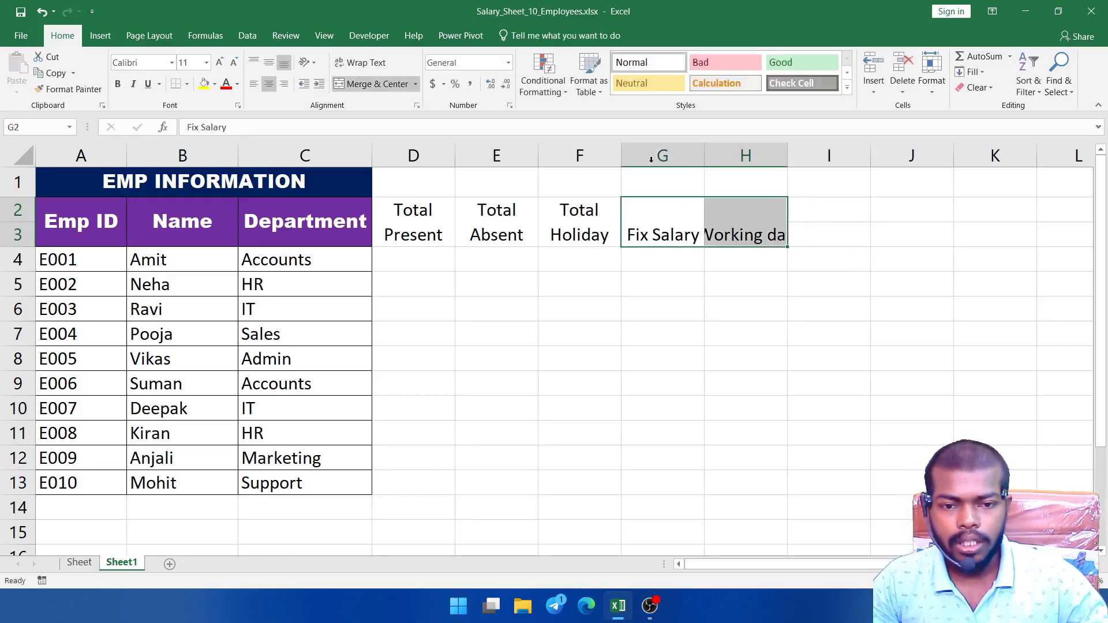
{"action": "left_click", "coordinate": [375, 63]}
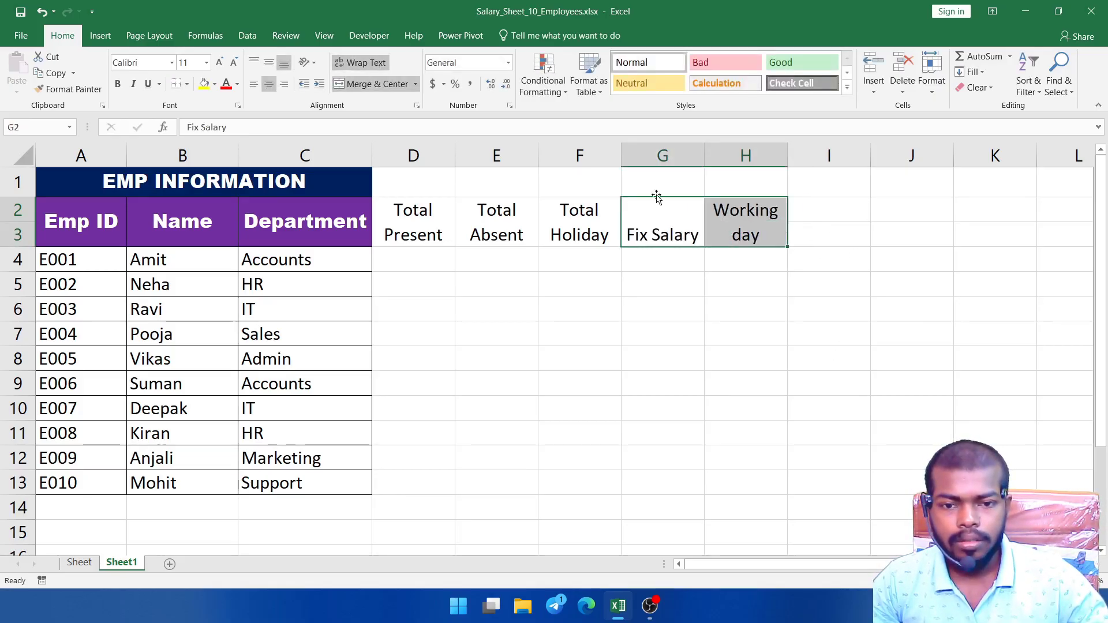
{"action": "left_click", "coordinate": [656, 212]}
{"action": "left_click", "coordinate": [750, 331]}
Merge and center cells I2:I3 and enter the header "Basic Salary".
{"action": "left_click_drag", "start_coordinate": [833, 203], "coordinate": [835, 237]}
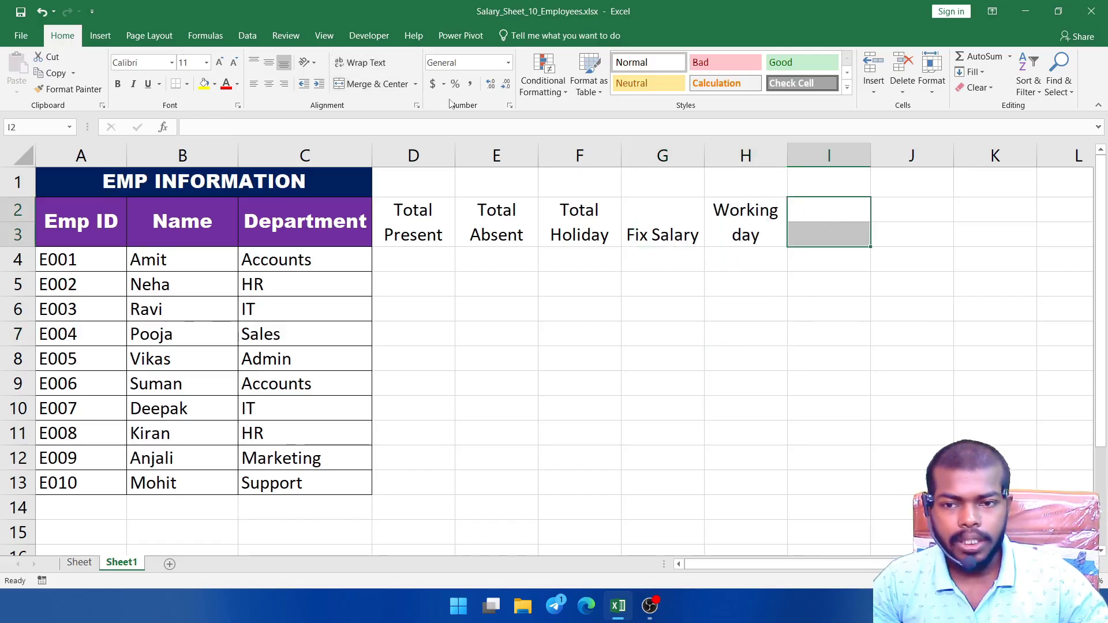
{"action": "left_click", "coordinate": [375, 84]}
{"action": "left_click", "coordinate": [903, 334]}
{"action": "left_click", "coordinate": [835, 222]}
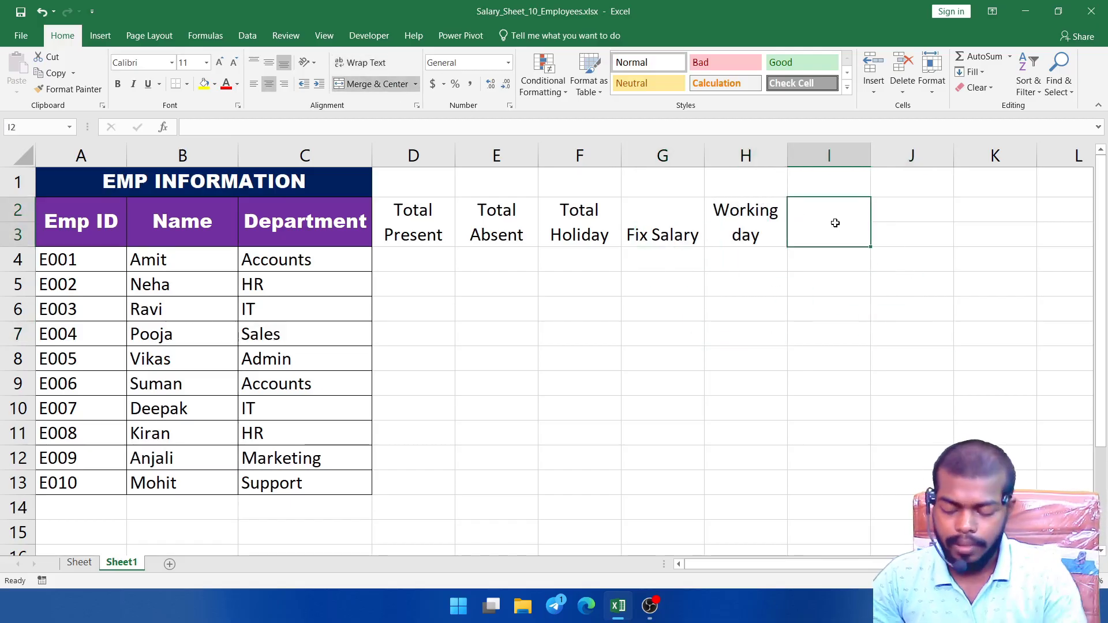
{"action": "type", "text": "Basi"}
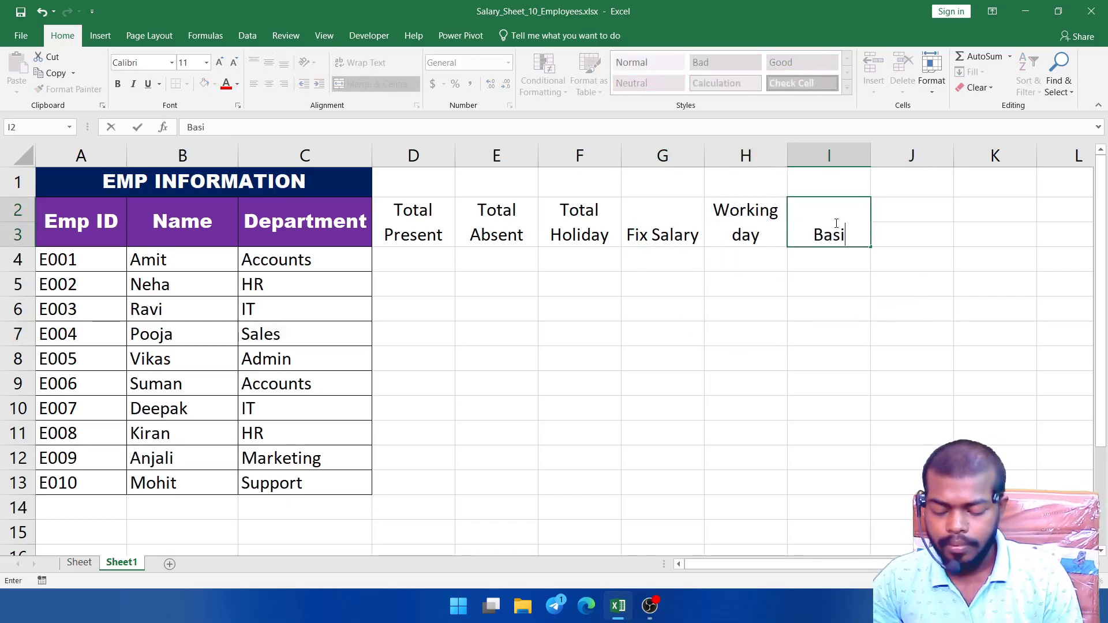
{"action": "type", "text": "c Sala"}
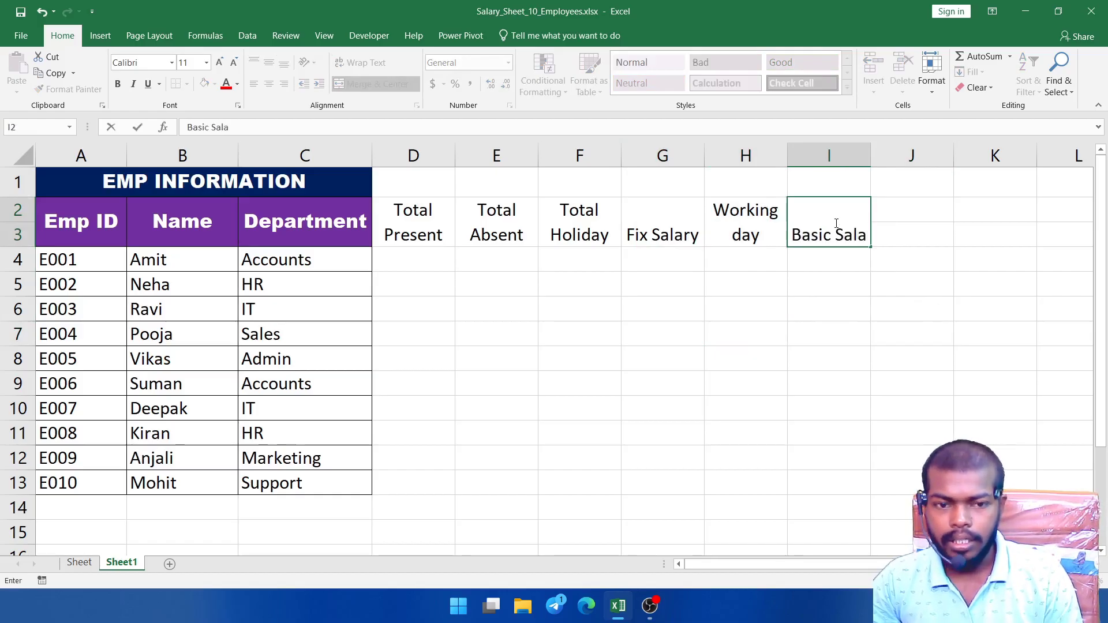
{"action": "key", "text": "BackSpace"}
{"action": "type", "text": "ary"}
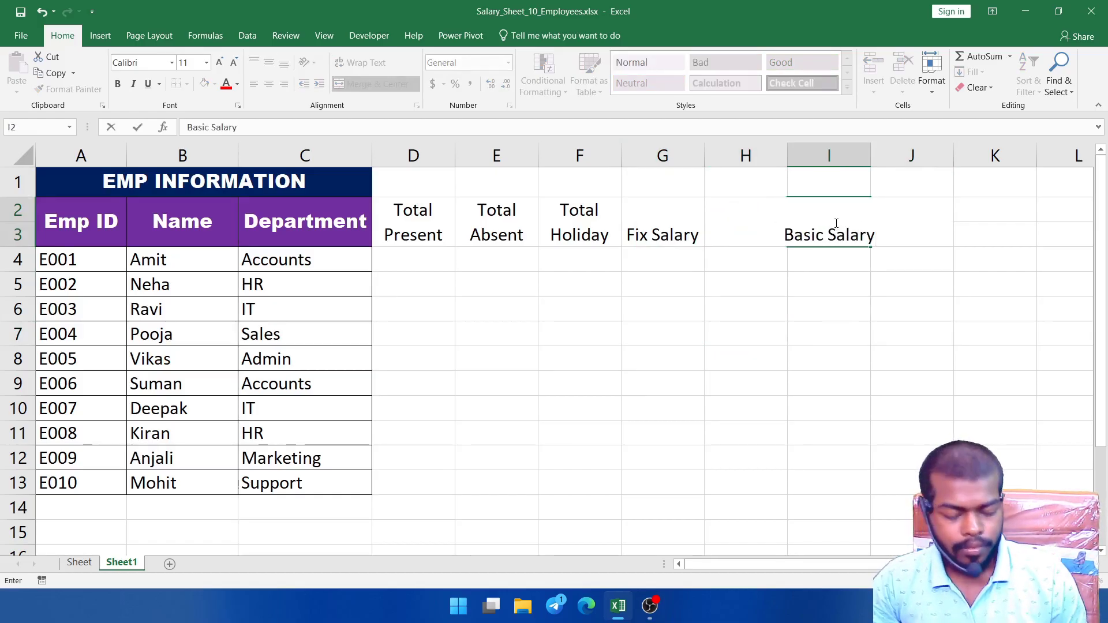
{"action": "key", "text": "Return"}
Wrap the text of the Basic Salary header in merged cell I2.
{"action": "left_click", "coordinate": [836, 223]}
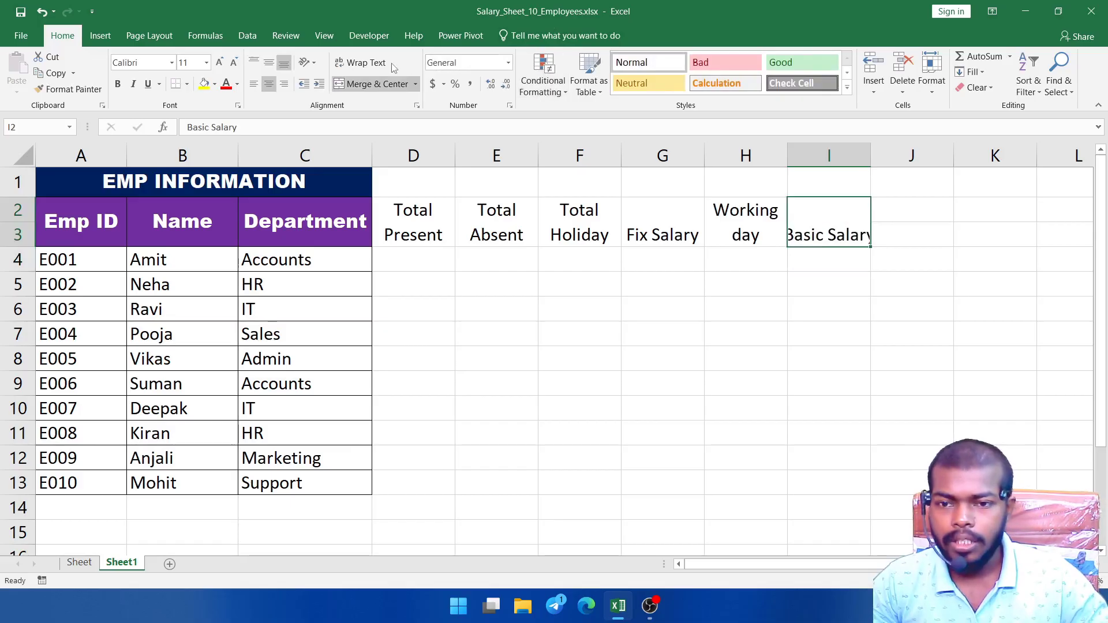
{"action": "left_click", "coordinate": [364, 63]}
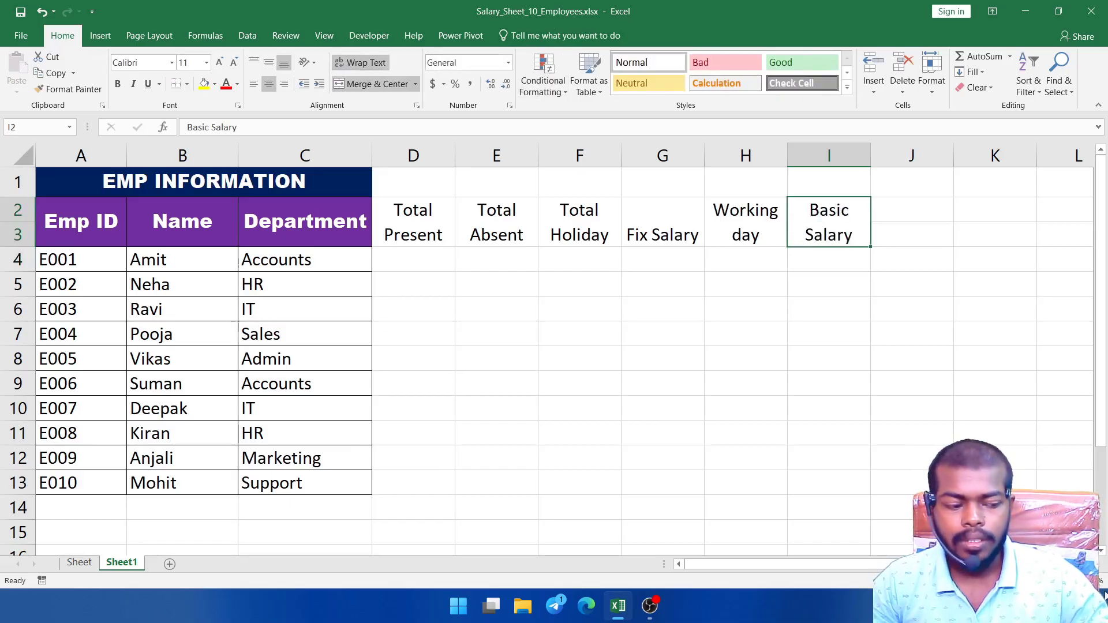
{"action": "left_click", "coordinate": [676, 395]}
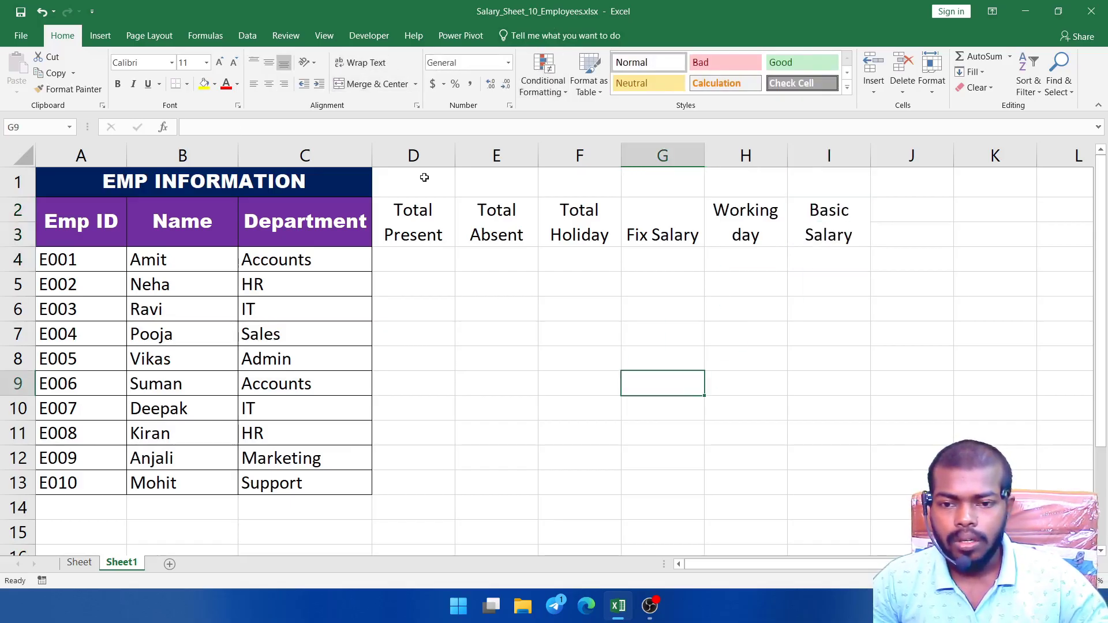
{"action": "left_click", "coordinate": [430, 240]}
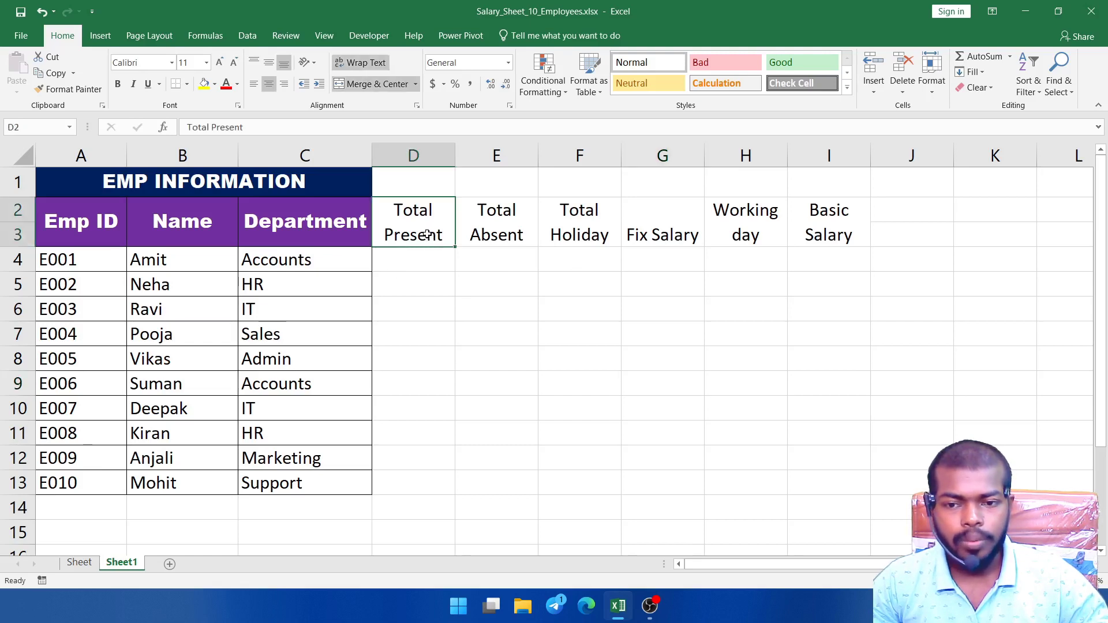
{"action": "left_click", "coordinate": [549, 330]}
{"action": "left_click_drag", "start_coordinate": [403, 220], "coordinate": [756, 226]}
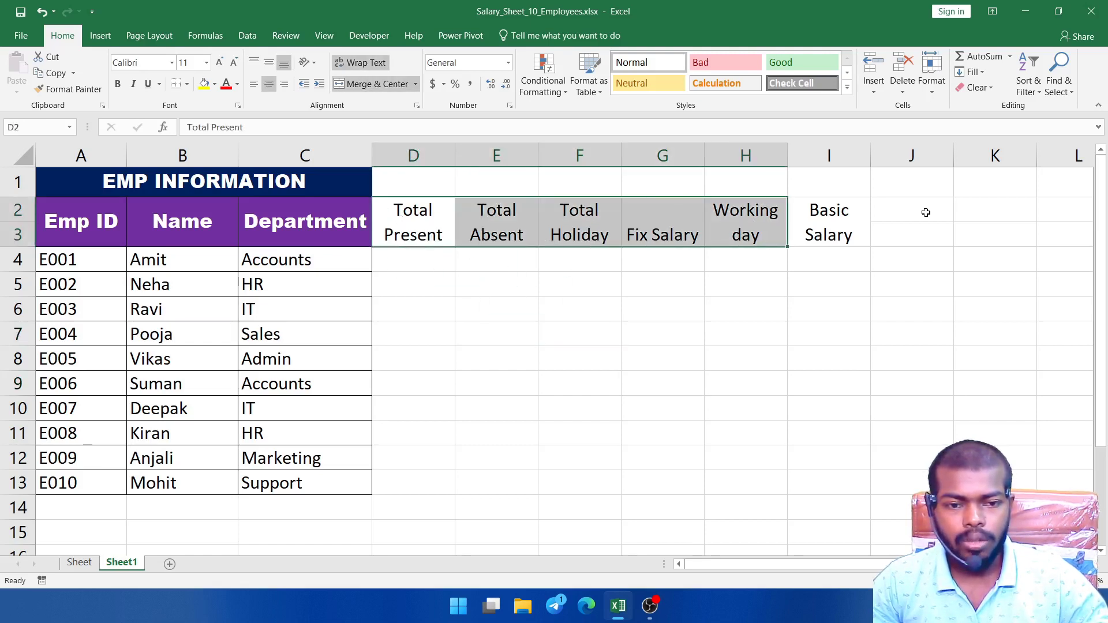
{"action": "left_click", "coordinate": [925, 214]}
{"action": "left_click", "coordinate": [894, 260]}
Enter the header "H/R" in cell J2 and its rate of 10% in cell J3.
{"action": "left_click", "coordinate": [910, 218]}
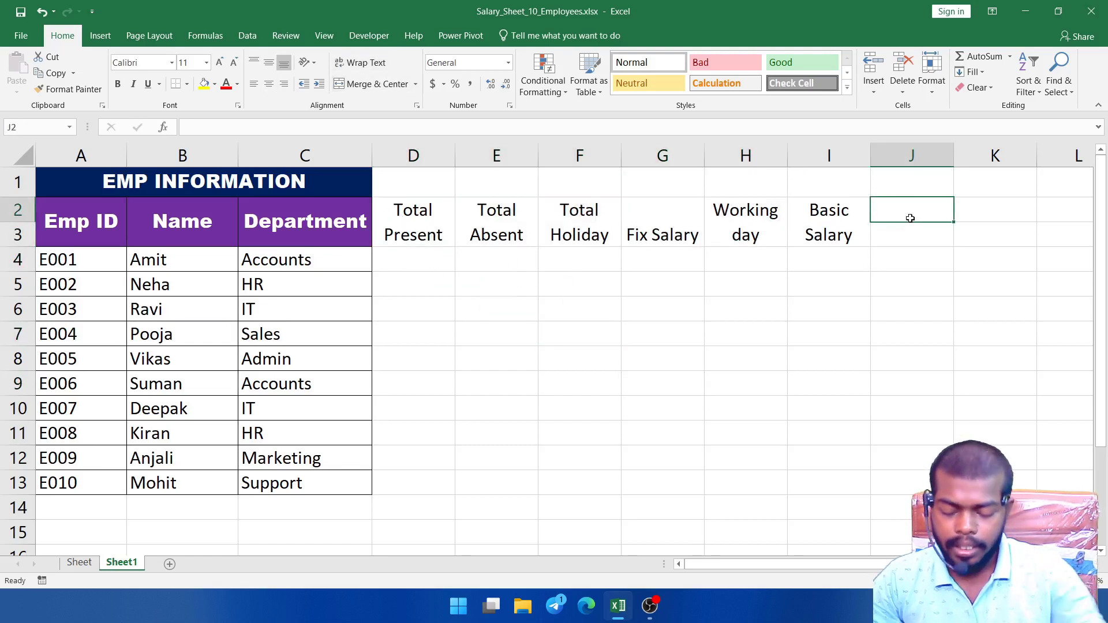
{"action": "type", "text": "H/R"}
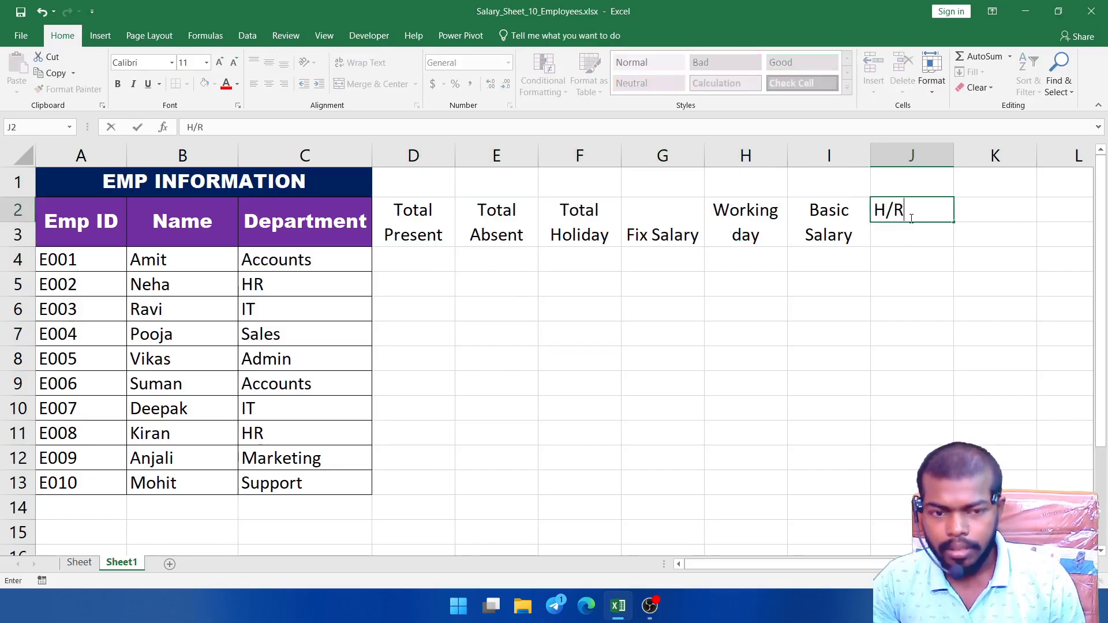
{"action": "key", "text": "Return"}
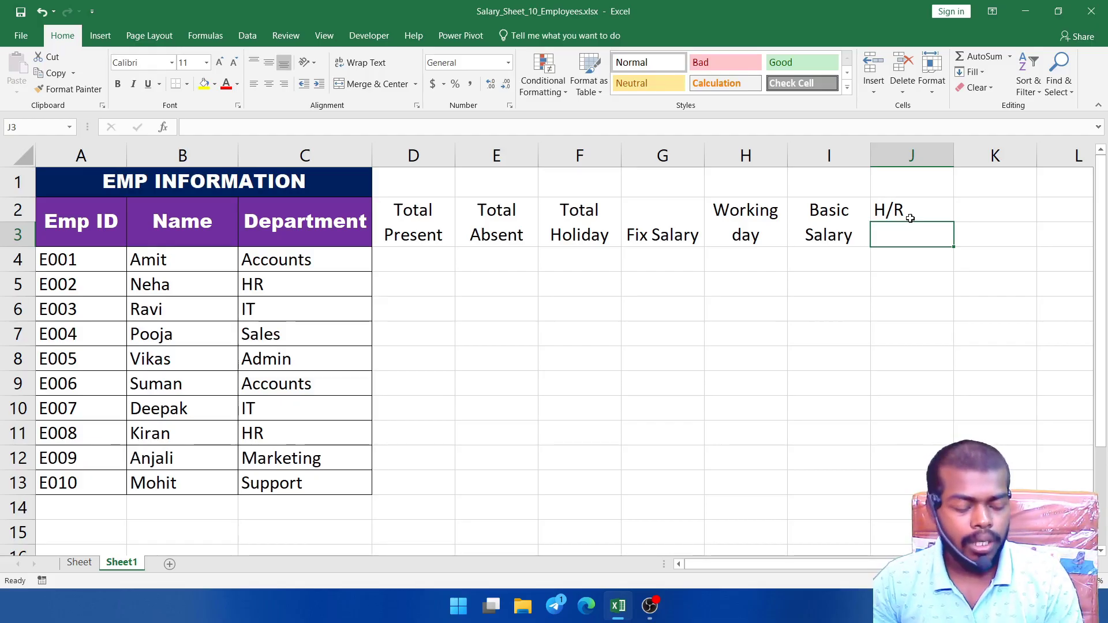
{"action": "type", "text": "10"}
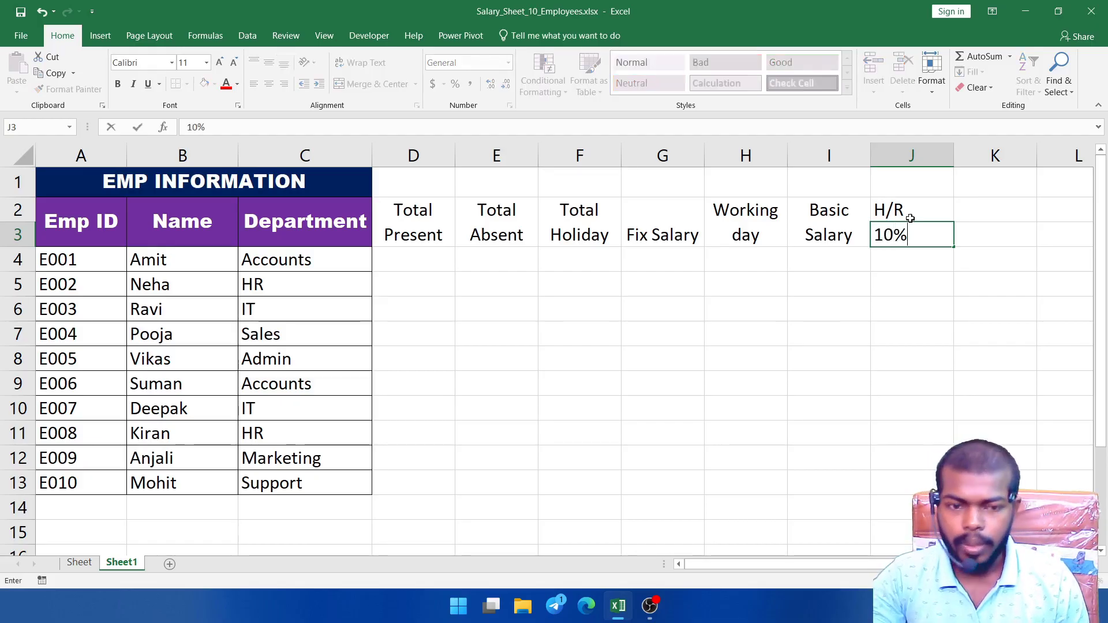
{"action": "key", "text": "Tab"}
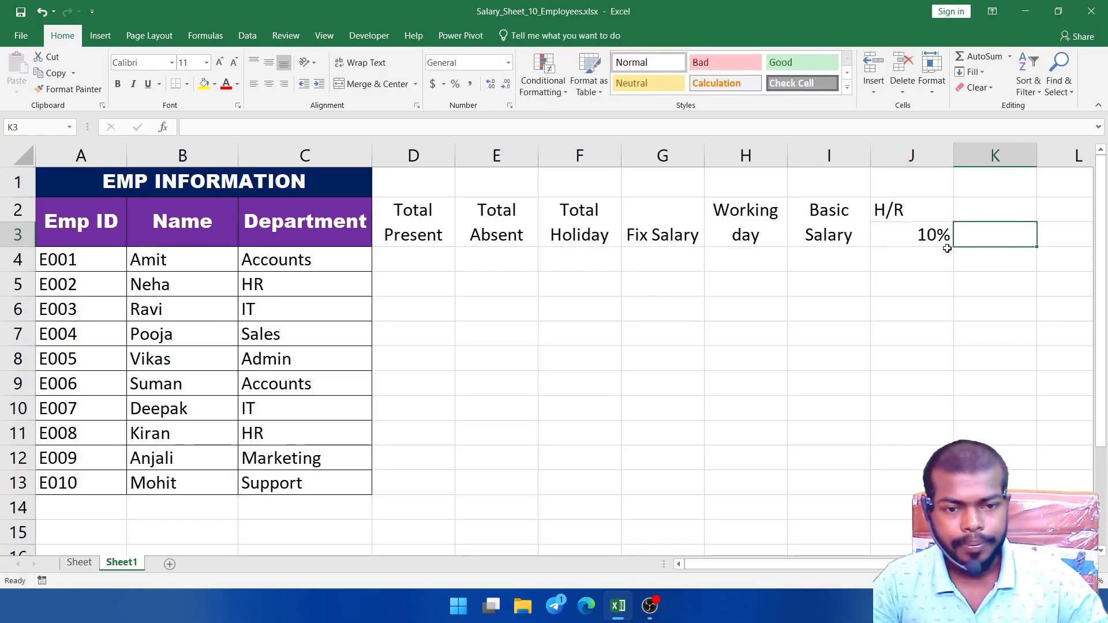
{"action": "left_click", "coordinate": [901, 237]}
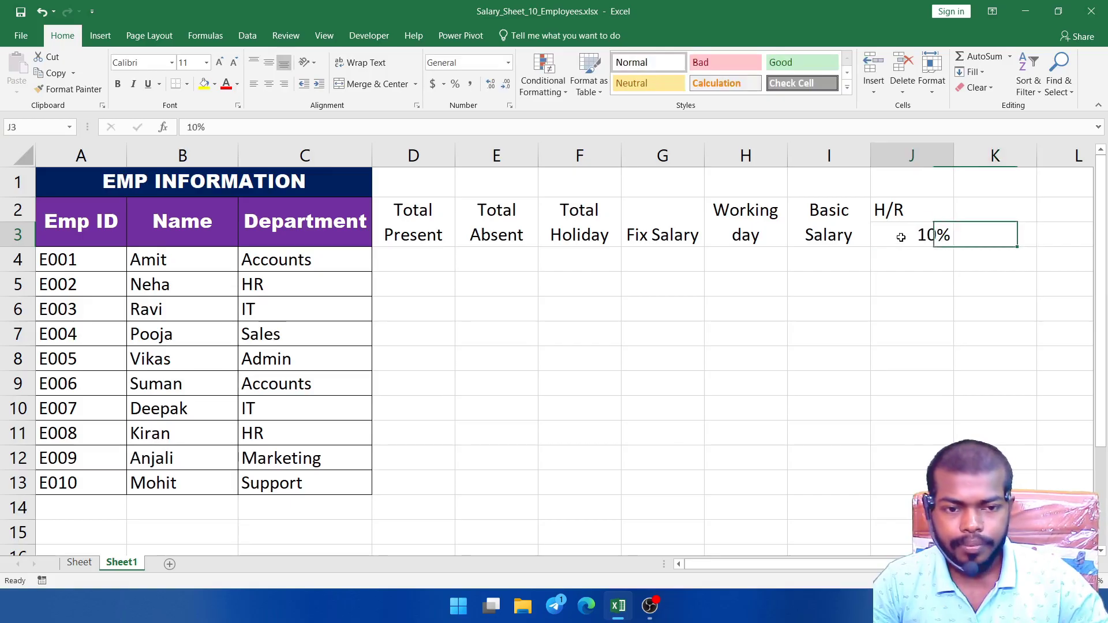
Center the 10% rate in cell J3 and the H/R header in cell J2.
{"action": "left_click", "coordinate": [269, 85]}
{"action": "left_click", "coordinate": [911, 211]}
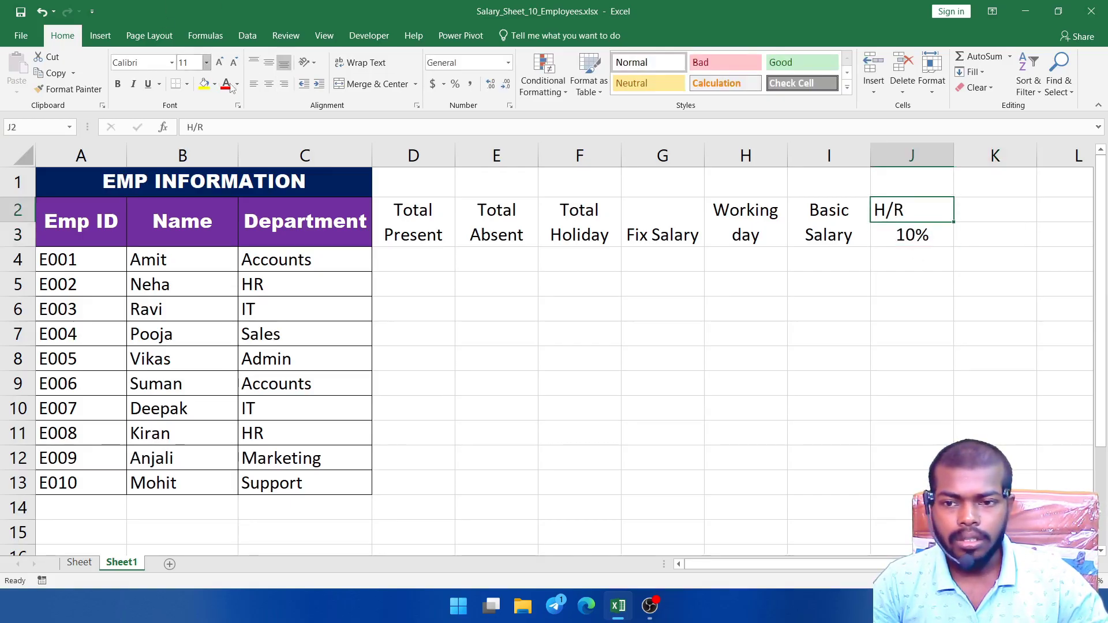
{"action": "left_click", "coordinate": [269, 84]}
{"action": "left_click", "coordinate": [893, 290]}
Enter the header "M/A" in cell K2 and its rate of 5% in cell K3.
{"action": "left_click", "coordinate": [987, 210]}
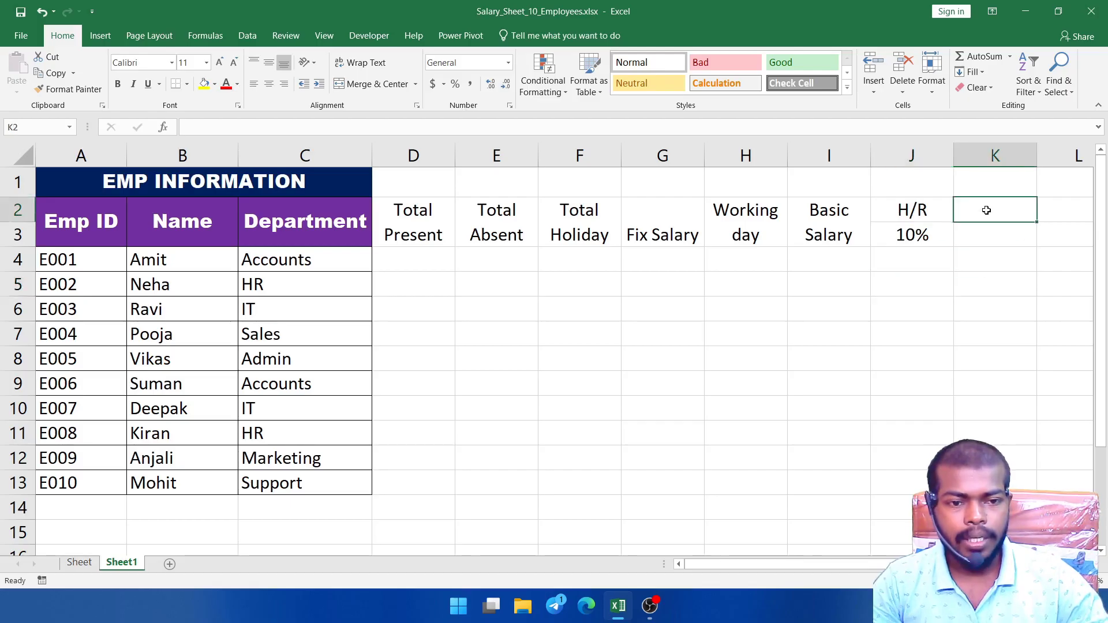
{"action": "type", "text": "M/A"}
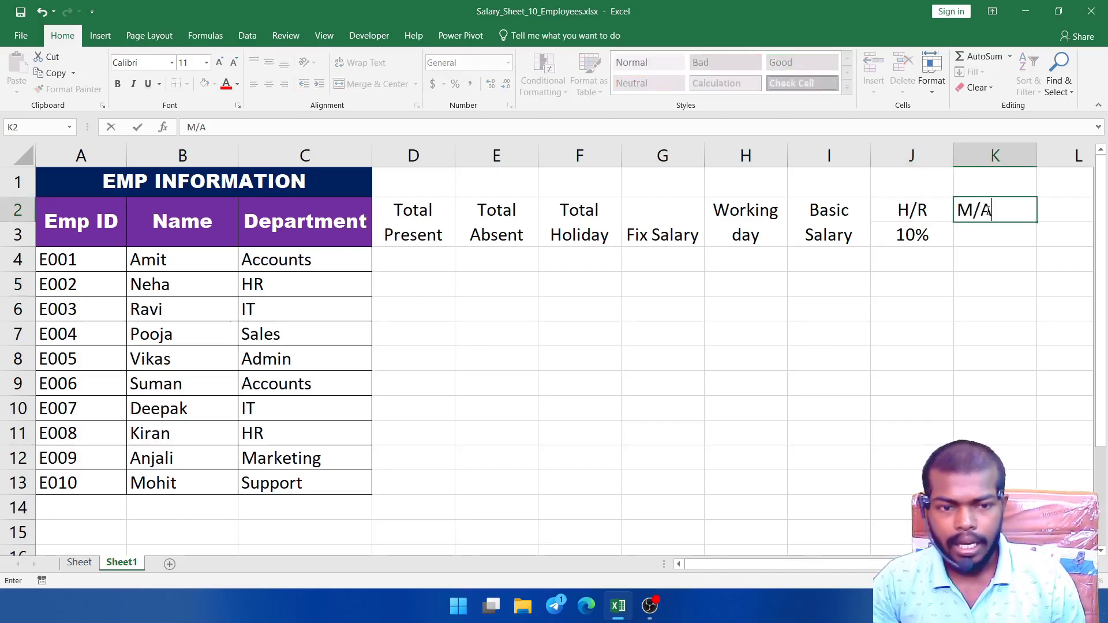
{"action": "key", "text": "Return"}
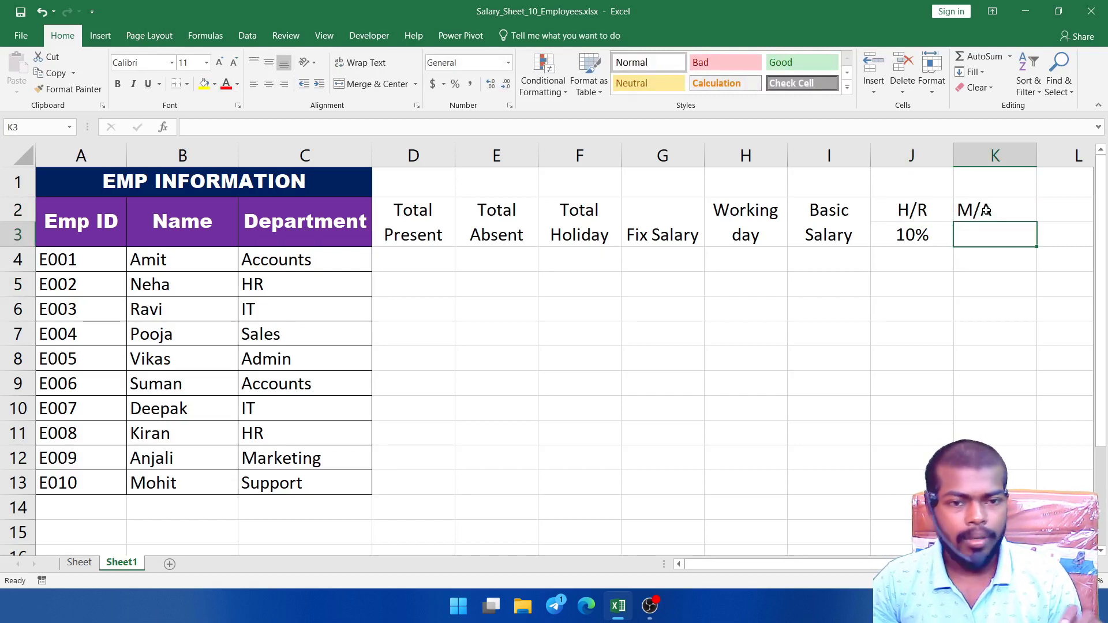
{"action": "type", "text": "5%"}
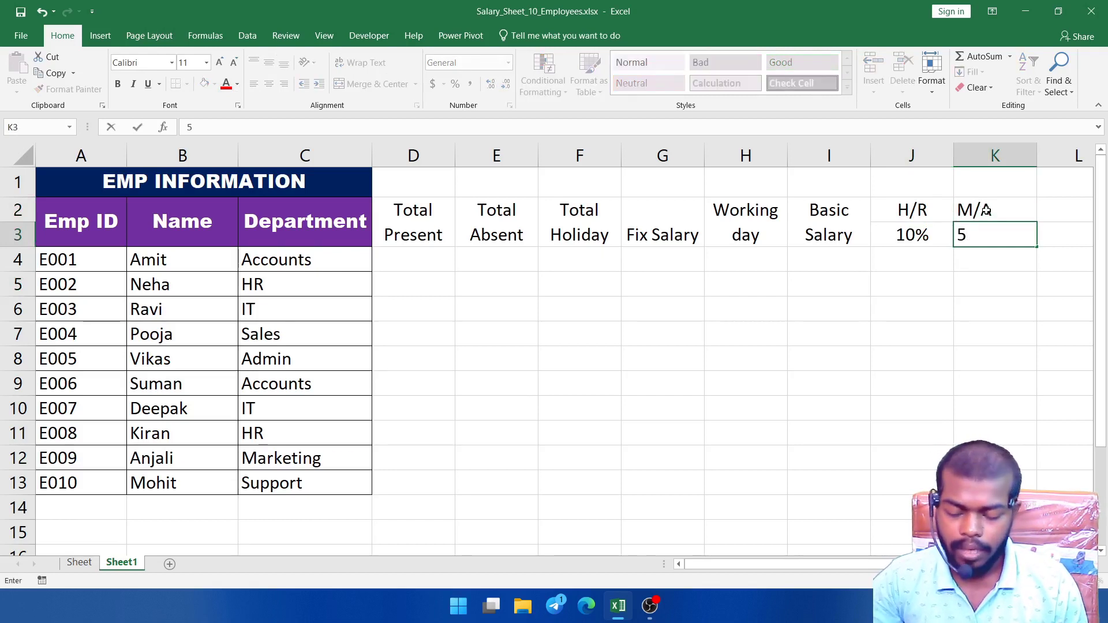
{"action": "key", "text": "Tab"}
{"action": "left_click_drag", "start_coordinate": [907, 204], "coordinate": [916, 235]}
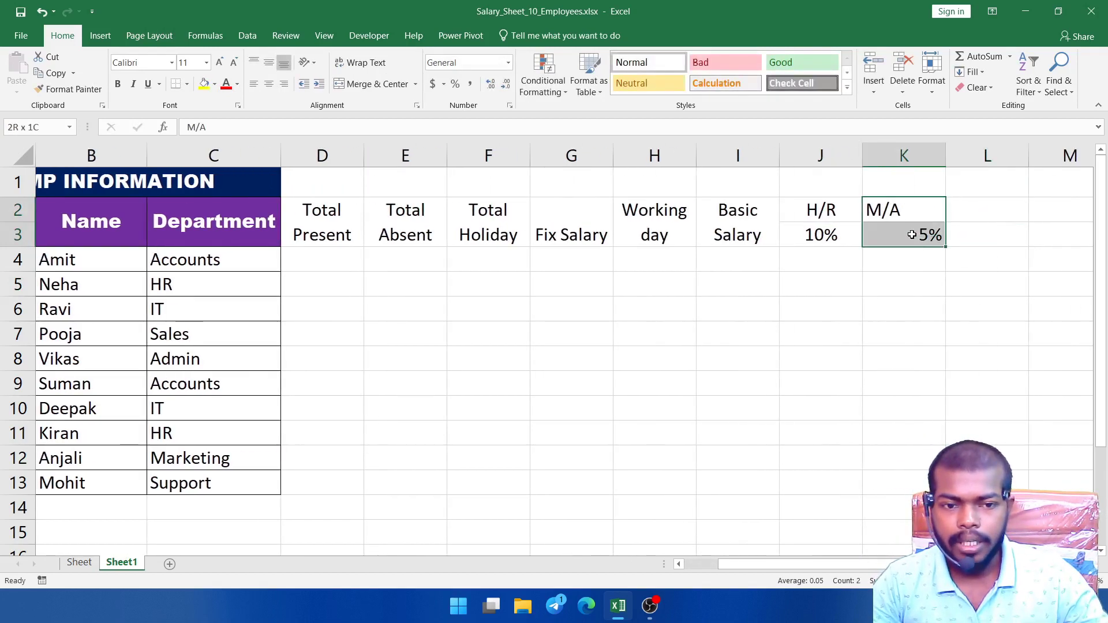
{"action": "key", "text": "alt+h"}
{"action": "key", "text": "m"}
{"action": "key", "text": "c"}
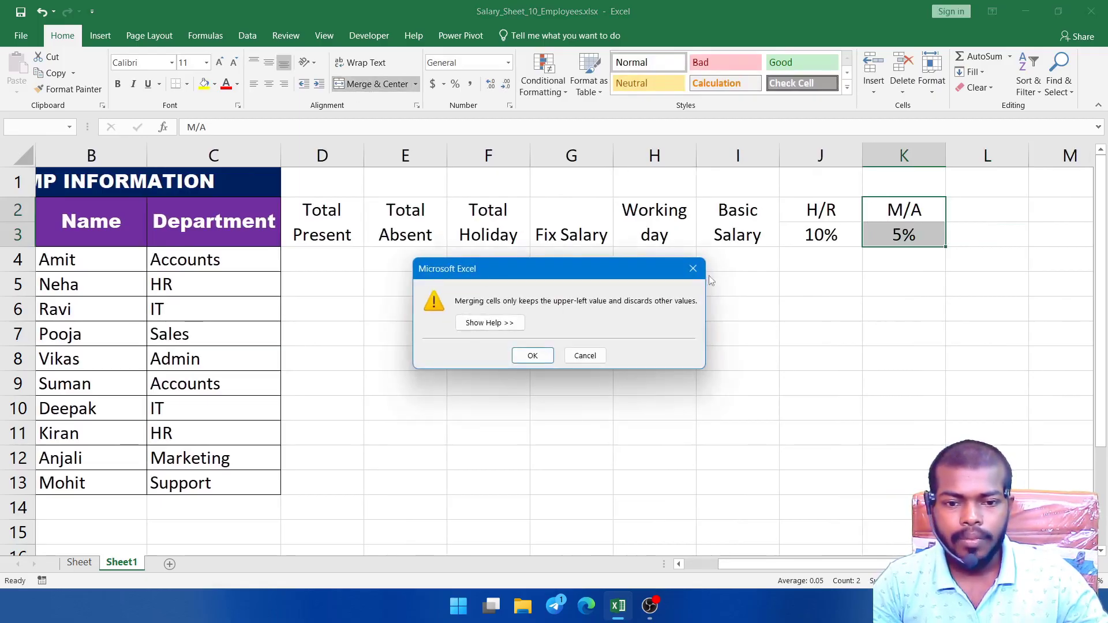
{"action": "left_click", "coordinate": [693, 270]}
Center the 5% rate in cell K3 and the M/A header in cell K2.
{"action": "left_click", "coordinate": [896, 276]}
{"action": "left_click", "coordinate": [898, 241]}
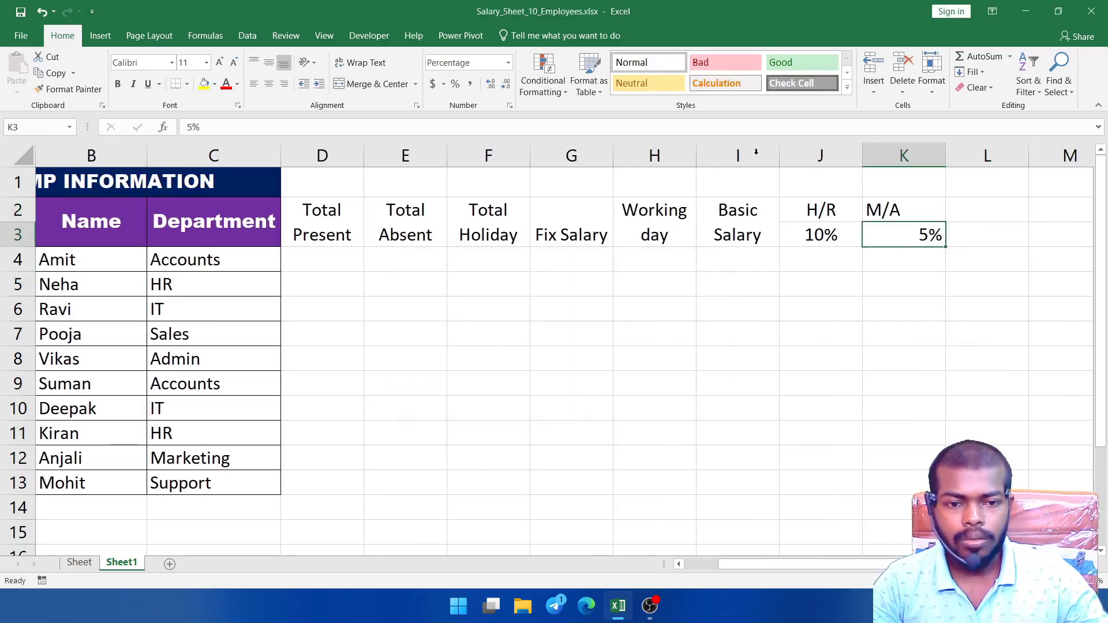
{"action": "left_click", "coordinate": [269, 84]}
{"action": "left_click", "coordinate": [900, 208]}
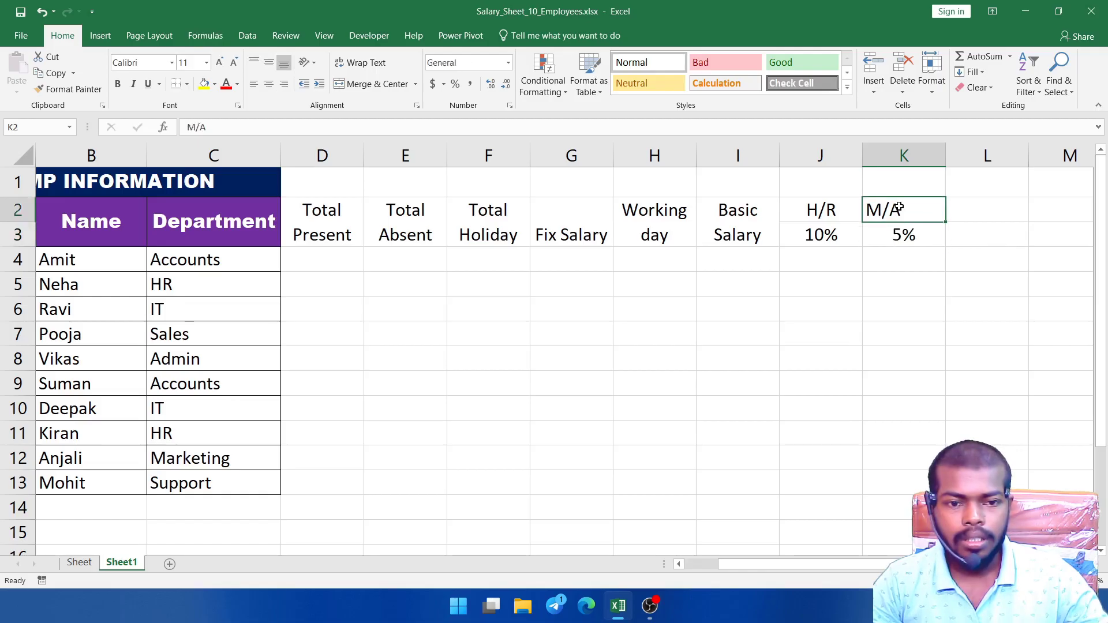
{"action": "left_click", "coordinate": [269, 84]}
Merge and center cells L2:L3 and enter the header "Gross Salary".
{"action": "left_click", "coordinate": [1009, 289]}
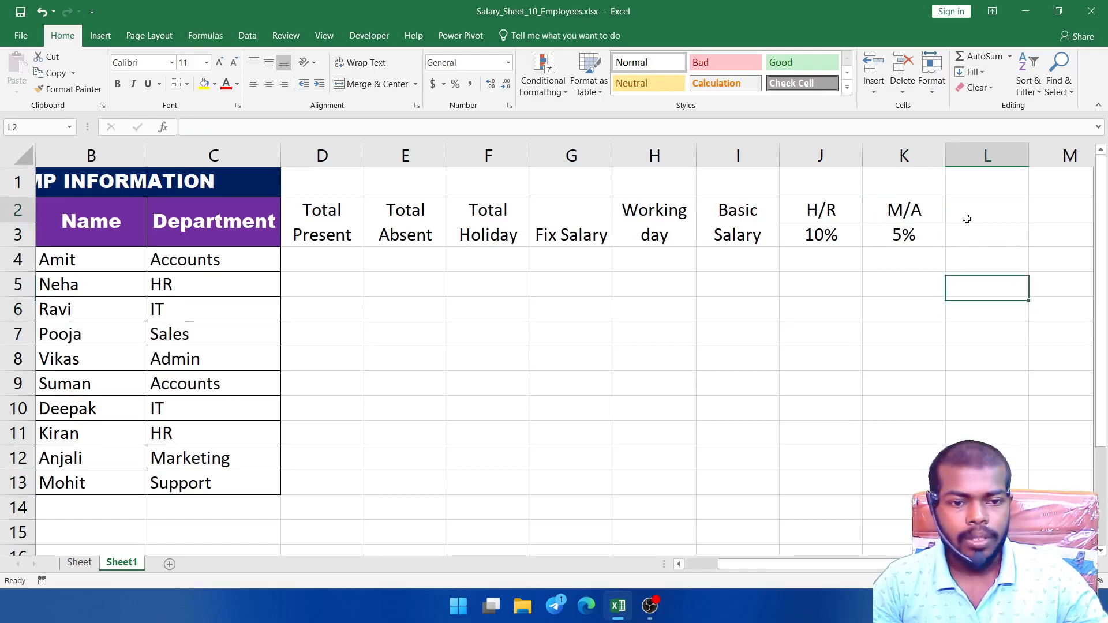
{"action": "left_click_drag", "start_coordinate": [964, 214], "coordinate": [972, 236]}
{"action": "left_click", "coordinate": [377, 84]}
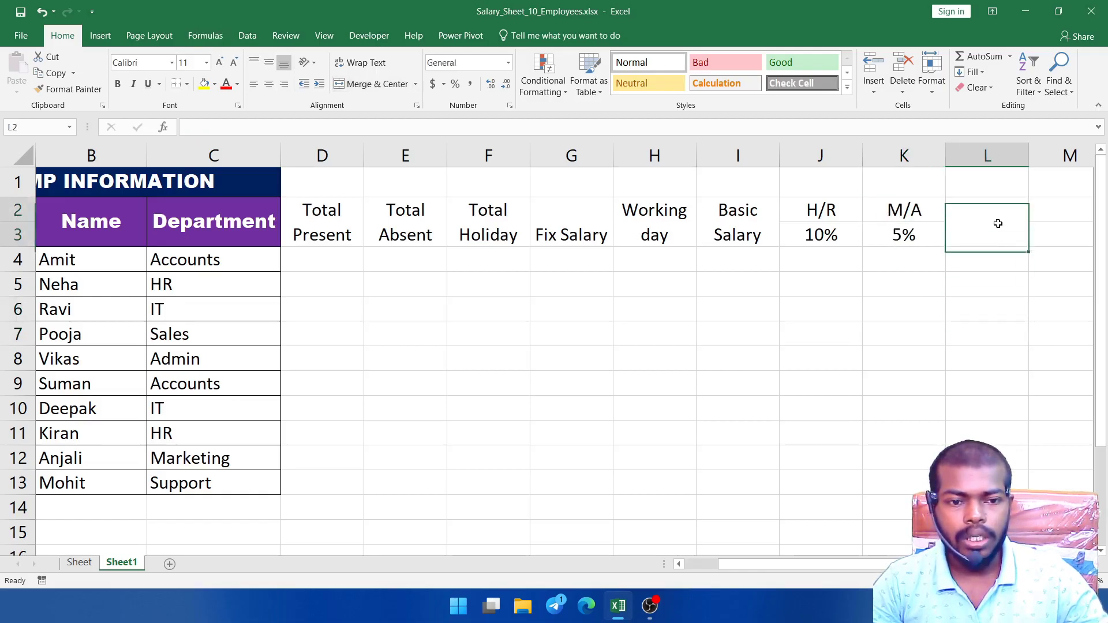
{"action": "type", "text": "gROSS"}
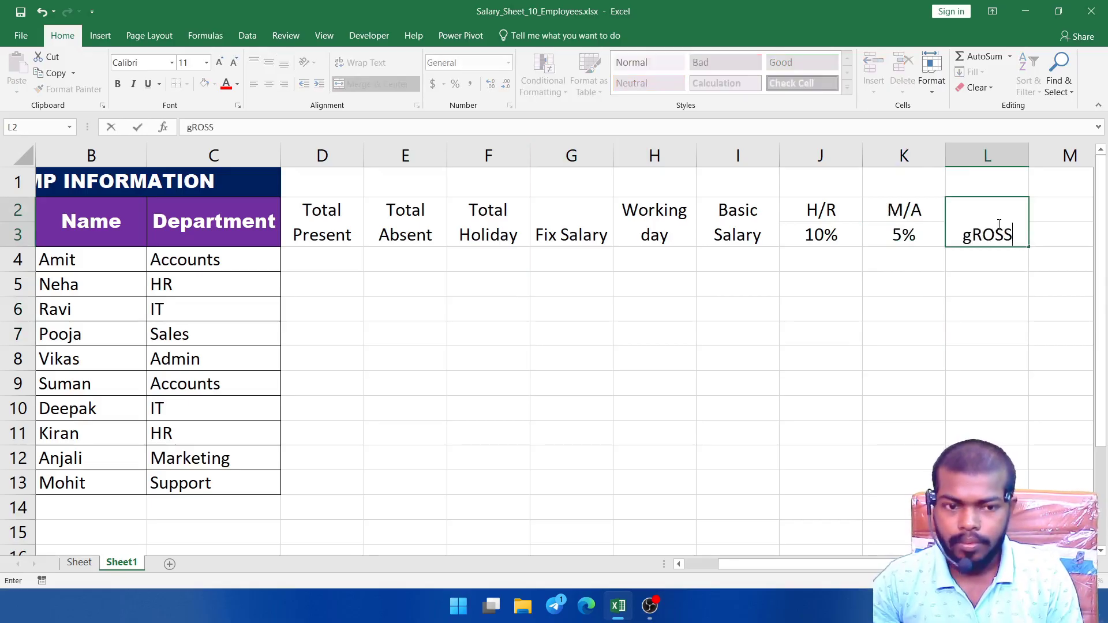
{"action": "type", "text": "S Sa"}
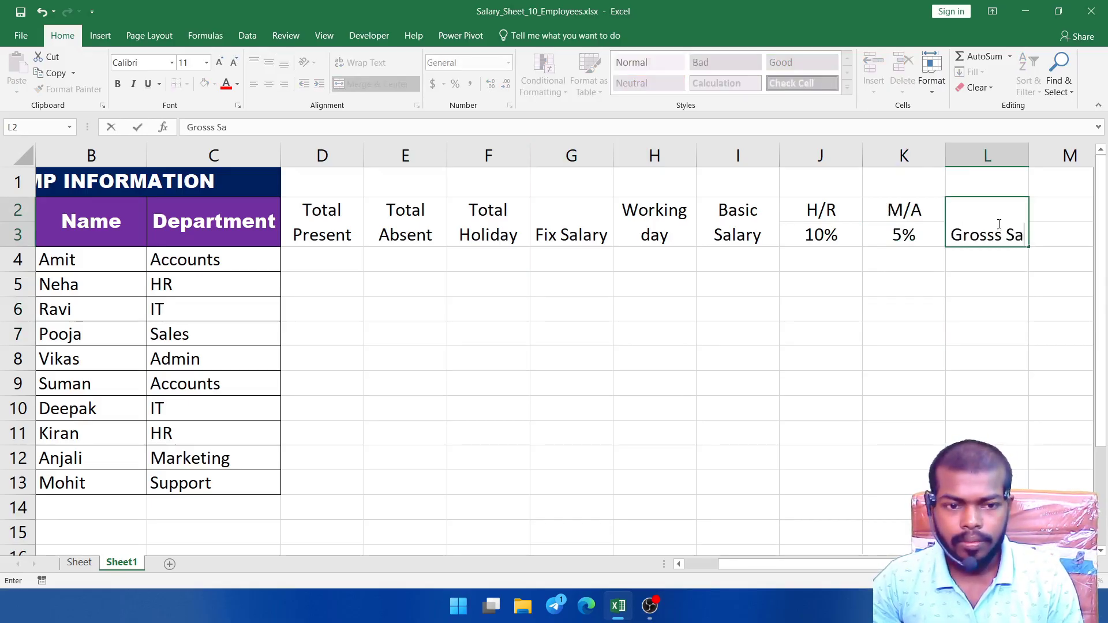
{"action": "key", "text": "BackSpace"}
{"action": "key", "text": "BackSpace"}
{"action": "key", "text": "BackSpace"}
{"action": "key", "text": "BackSpace"}
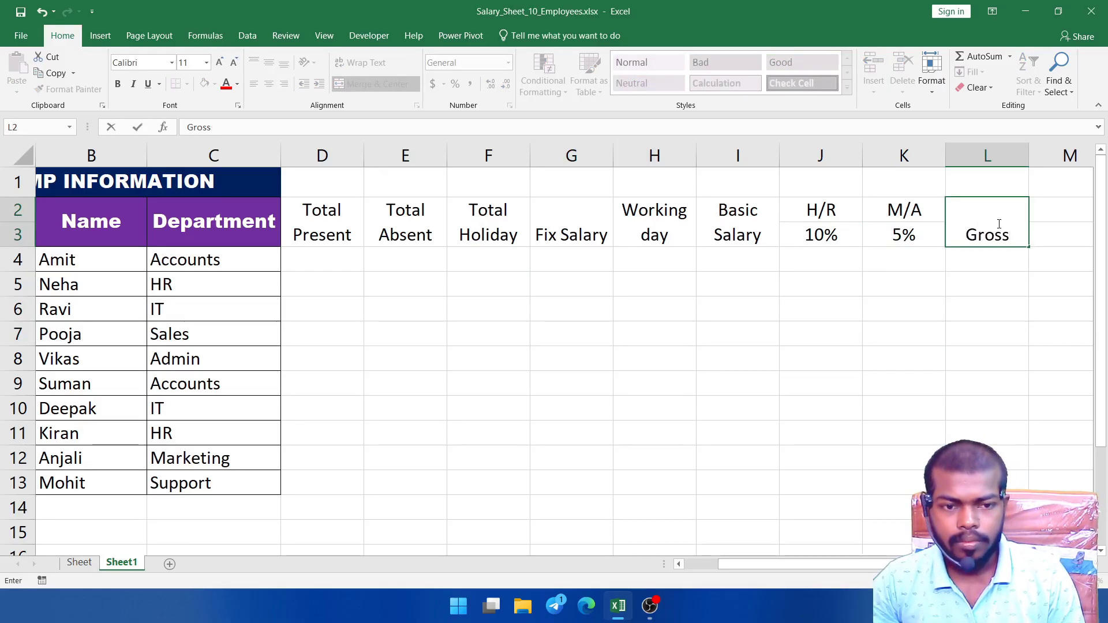
{"action": "type", "text": "Salary"}
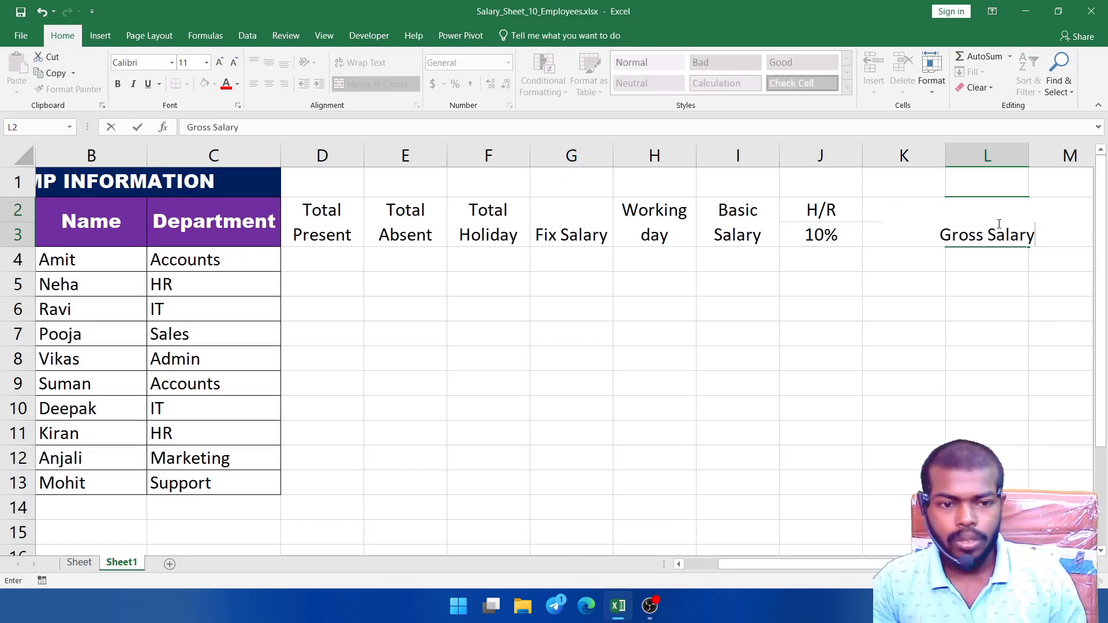
{"action": "key", "text": "Return"}
Wrap the text of the Gross Salary header in merged cell L2.
{"action": "left_click", "coordinate": [999, 223]}
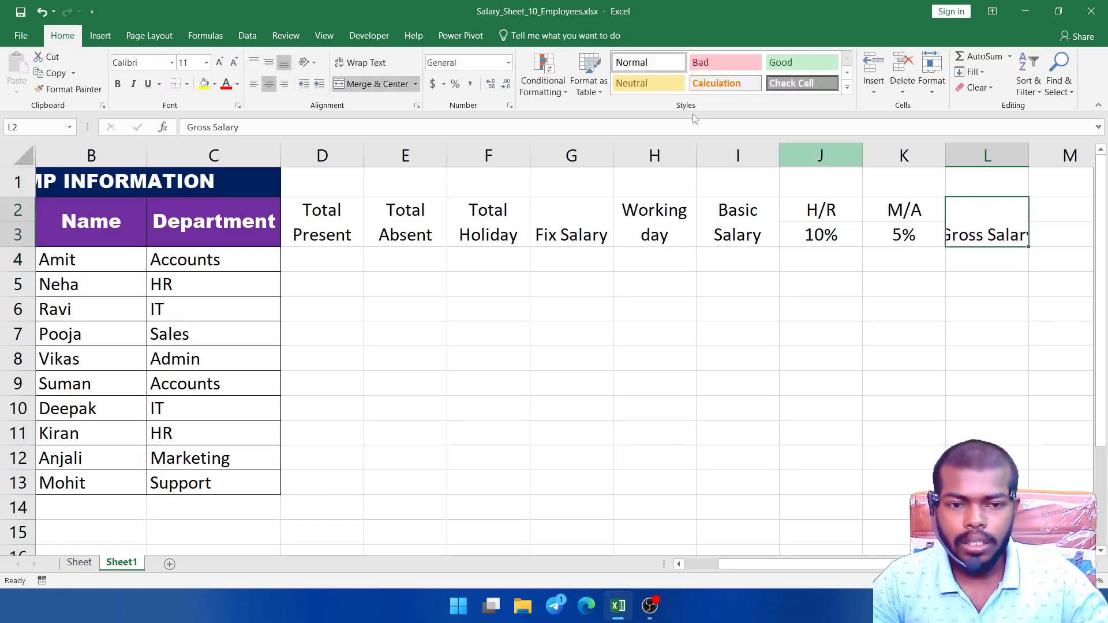
{"action": "left_click", "coordinate": [364, 63]}
{"action": "left_click", "coordinate": [1009, 282]}
{"action": "left_click", "coordinate": [999, 231]}
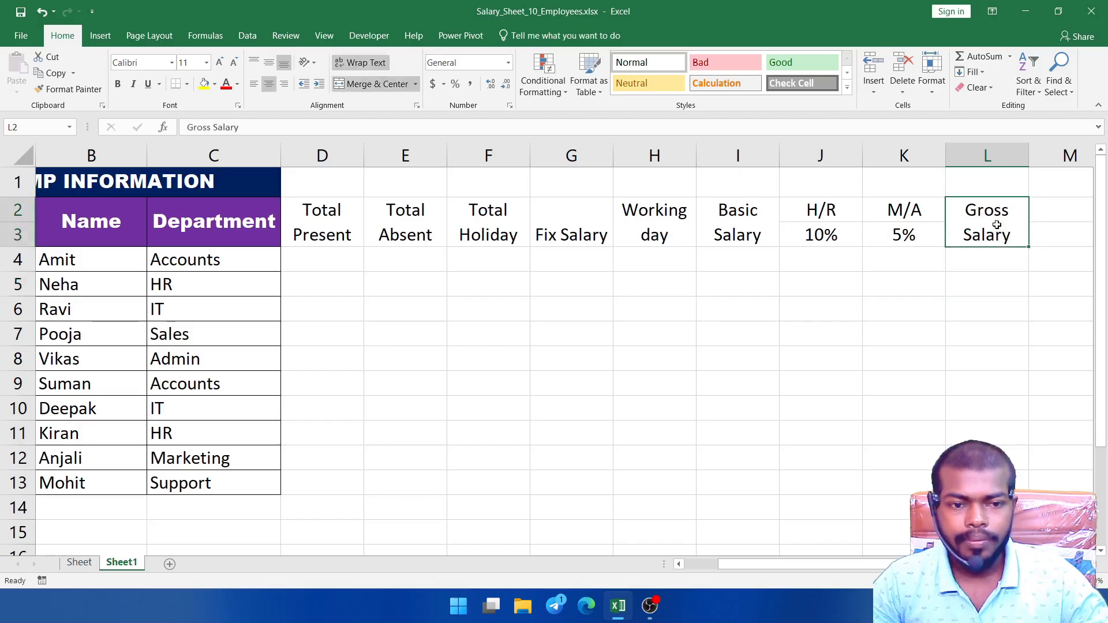
Enter the header "PF" in cell M2 and its rate of 12% in cell M3.
{"action": "key", "text": "Right"}
{"action": "key", "text": "Right"}
{"action": "key", "text": "Right"}
{"action": "left_click", "coordinate": [948, 294]}
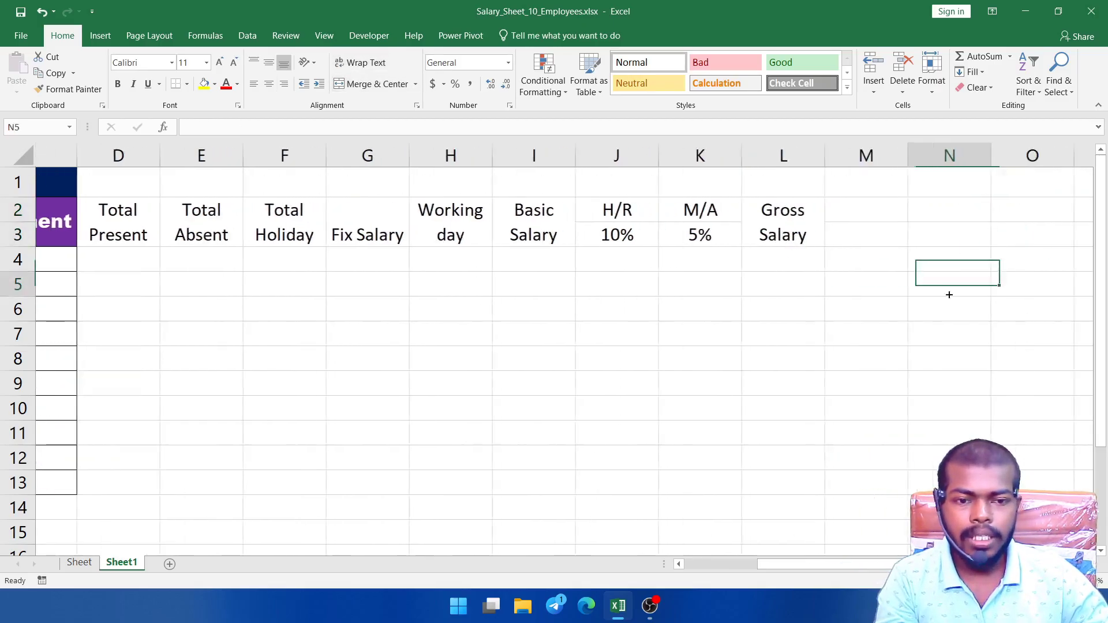
{"action": "left_click", "coordinate": [804, 214]}
{"action": "left_click_drag", "start_coordinate": [811, 231], "coordinate": [810, 237]}
{"action": "left_click", "coordinate": [805, 314]}
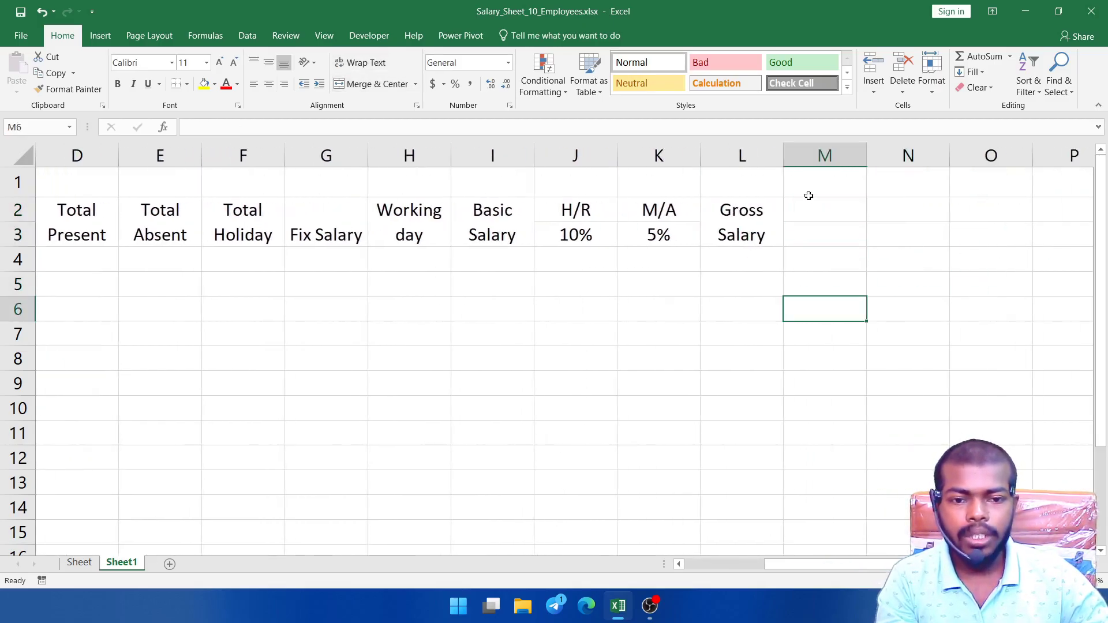
{"action": "left_click", "coordinate": [818, 205]}
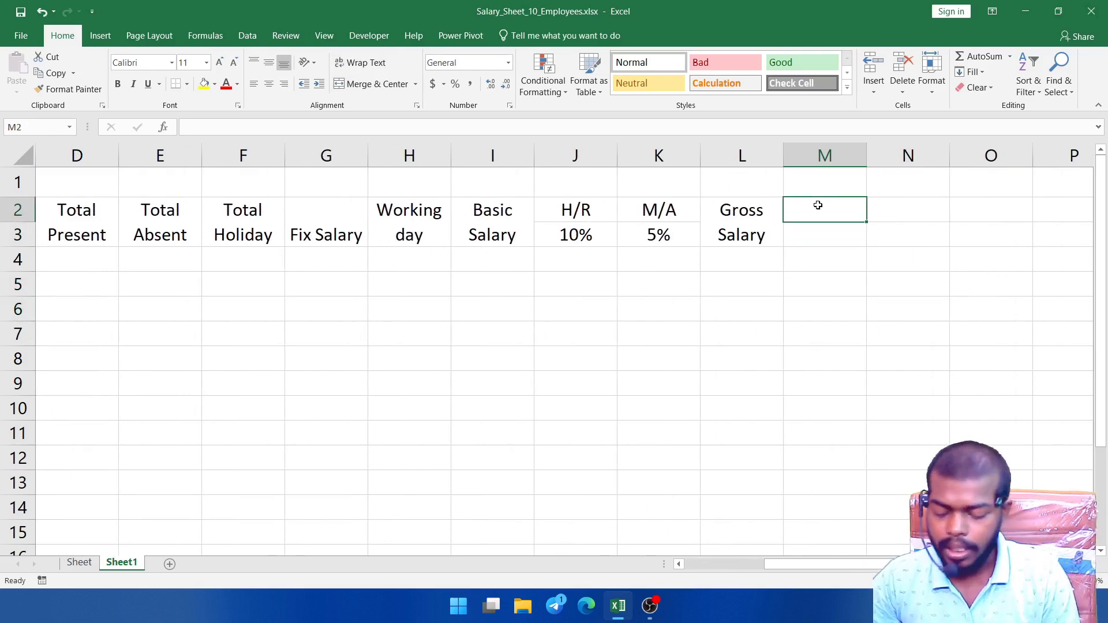
{"action": "type", "text": "PF"}
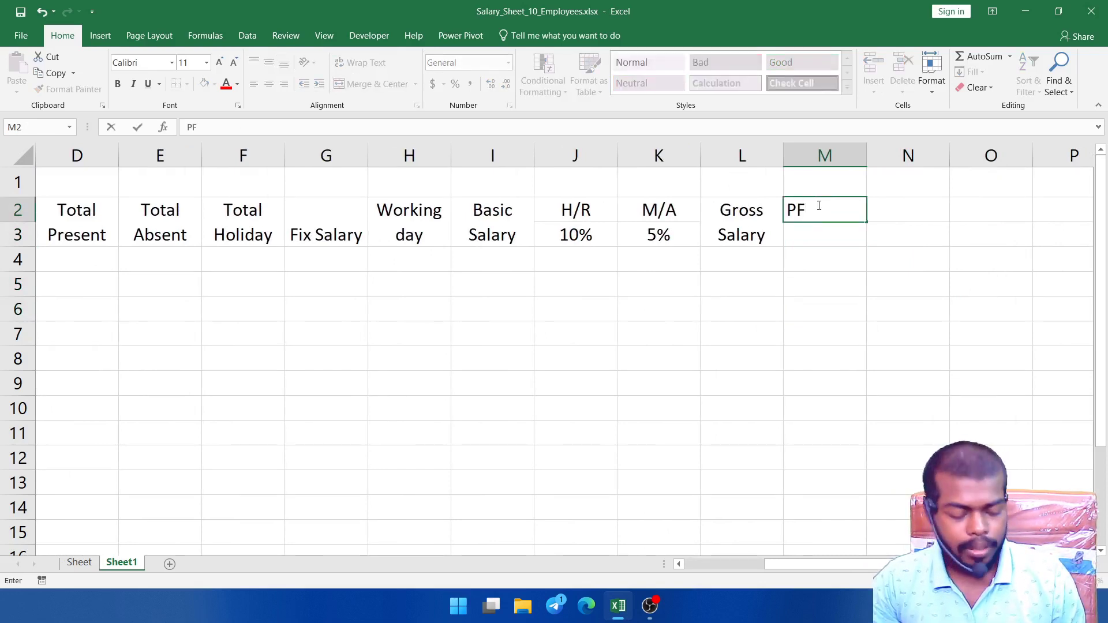
{"action": "key", "text": "Return"}
{"action": "type", "text": "12"}
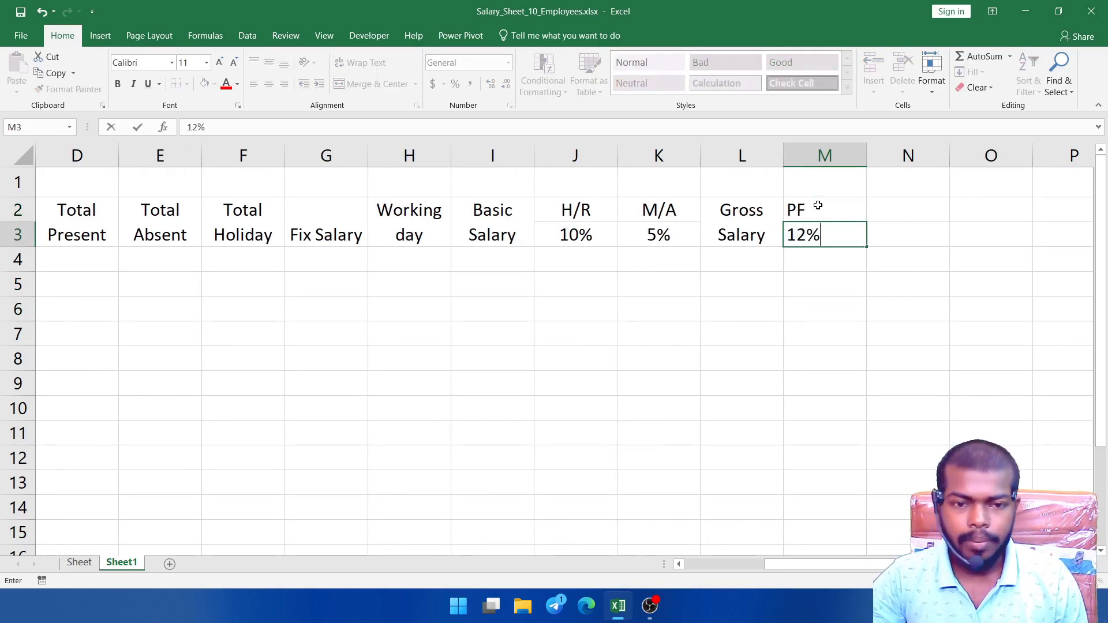
{"action": "type", "text": "%"}
{"action": "key", "text": "Tab"}
{"action": "key", "text": "Up"}
Center the PF header and its rate in cells M2:M3.
{"action": "left_click", "coordinate": [816, 259]}
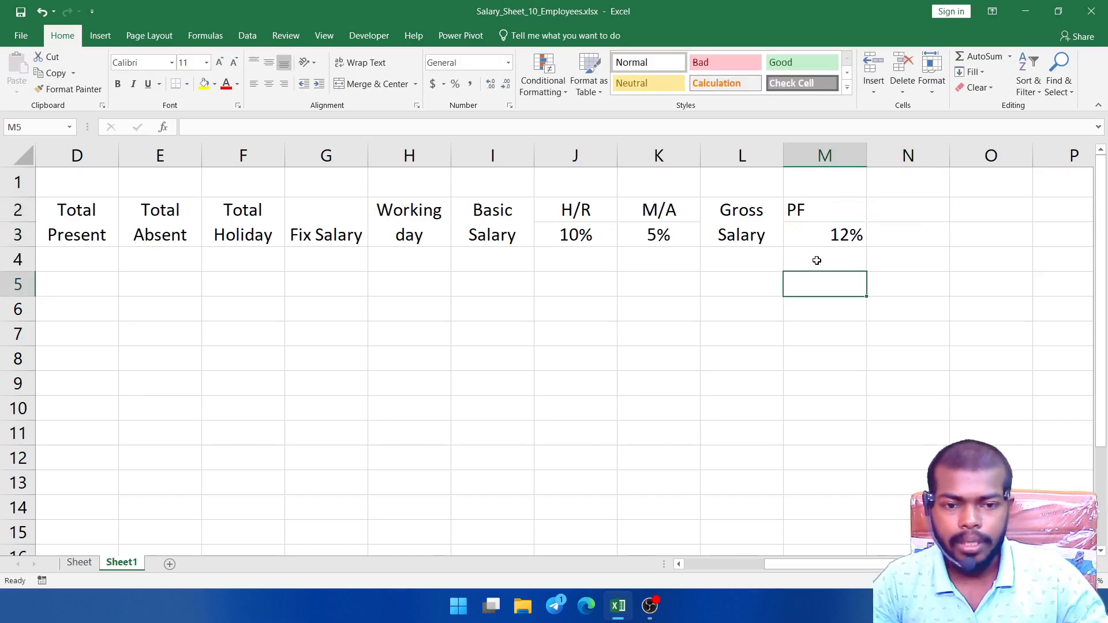
{"action": "left_click_drag", "start_coordinate": [824, 211], "coordinate": [817, 230]}
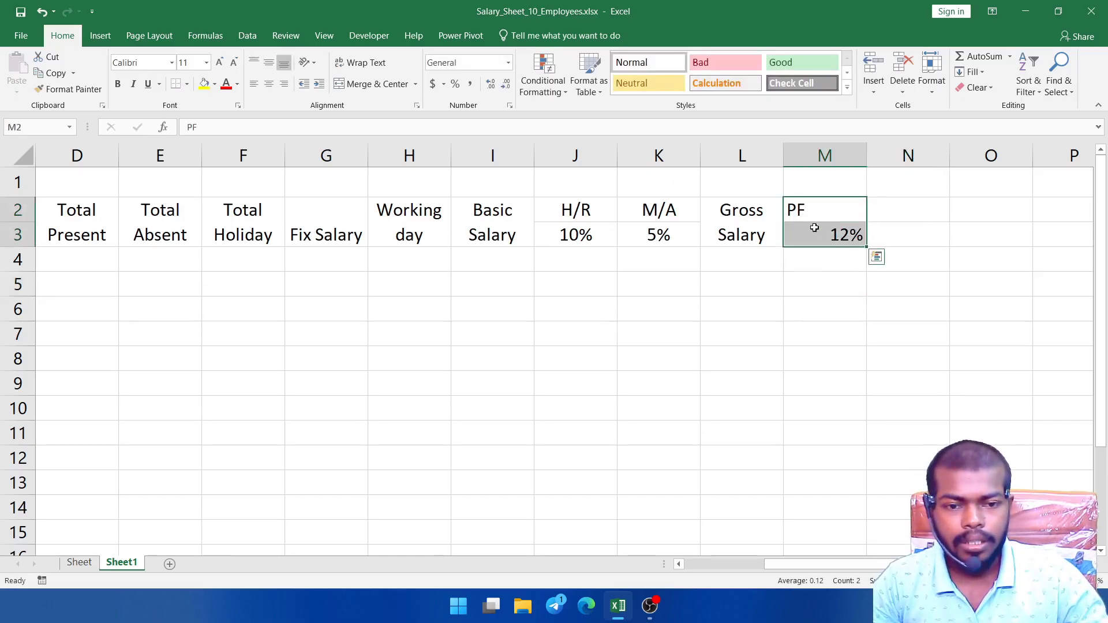
{"action": "left_click", "coordinate": [269, 84]}
{"action": "left_click", "coordinate": [892, 334]}
Enter the header "TDS" in cell N2 and its rate of 5% in cell N3.
{"action": "left_click", "coordinate": [887, 237]}
{"action": "left_click", "coordinate": [896, 201]}
{"action": "type", "text": "Y"}
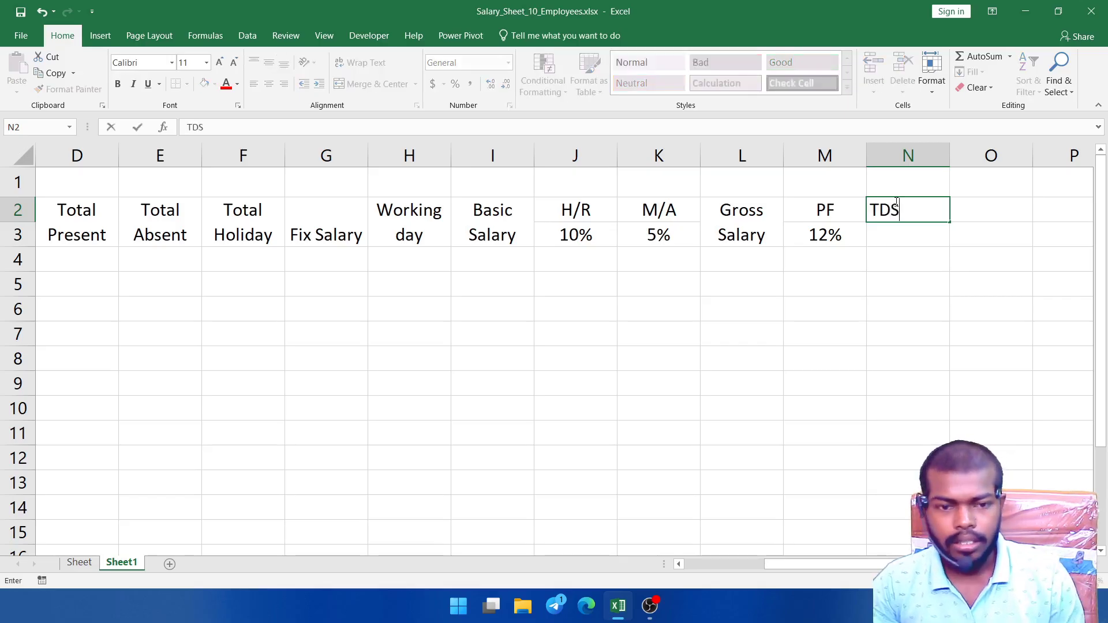
{"action": "key", "text": "Return"}
{"action": "type", "text": "5"}
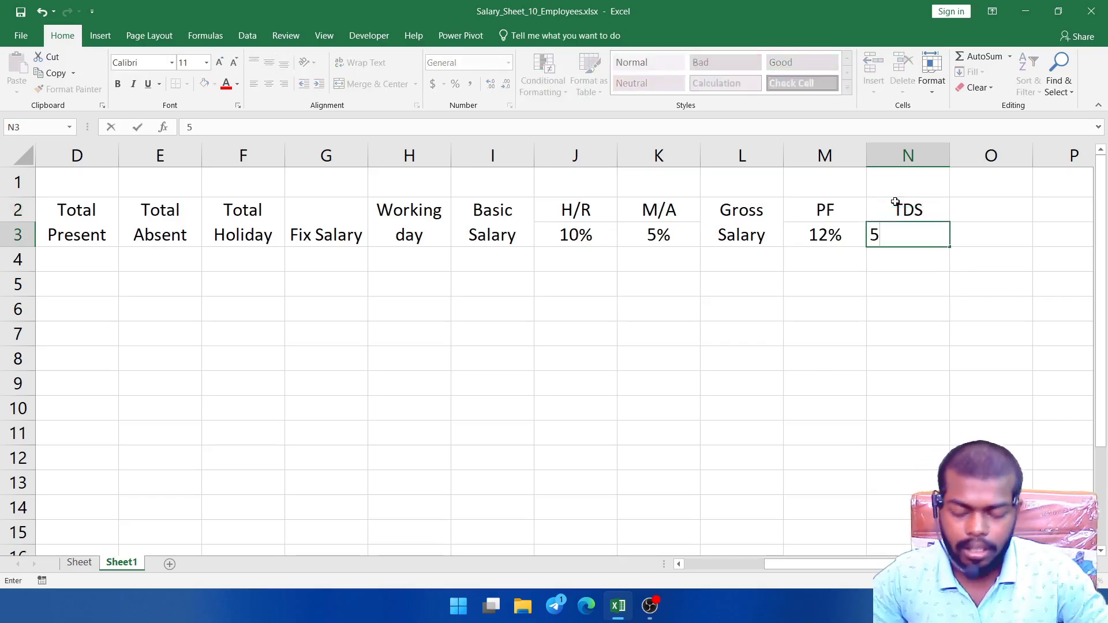
{"action": "key", "text": "Tab"}
{"action": "key", "text": "Down"}
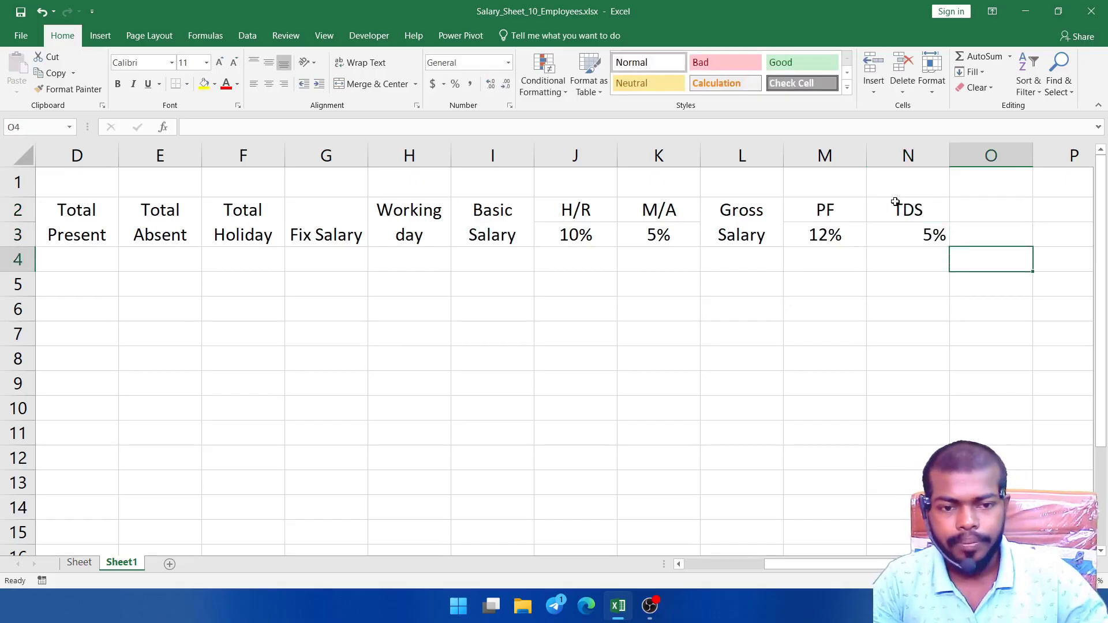
Toggle center alignment on the TDS cells N2:N3, and center the 5% rate in cell N3.
{"action": "left_click_drag", "start_coordinate": [895, 201], "coordinate": [900, 233]}
{"action": "left_click", "coordinate": [269, 84]}
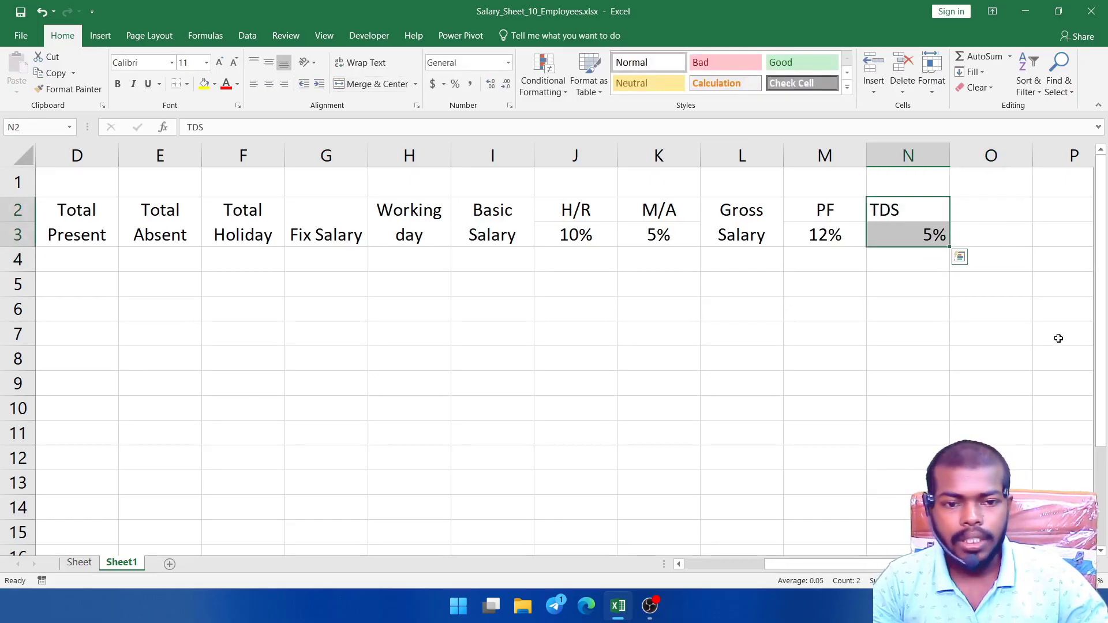
{"action": "left_click", "coordinate": [919, 261]}
{"action": "left_click", "coordinate": [915, 237]}
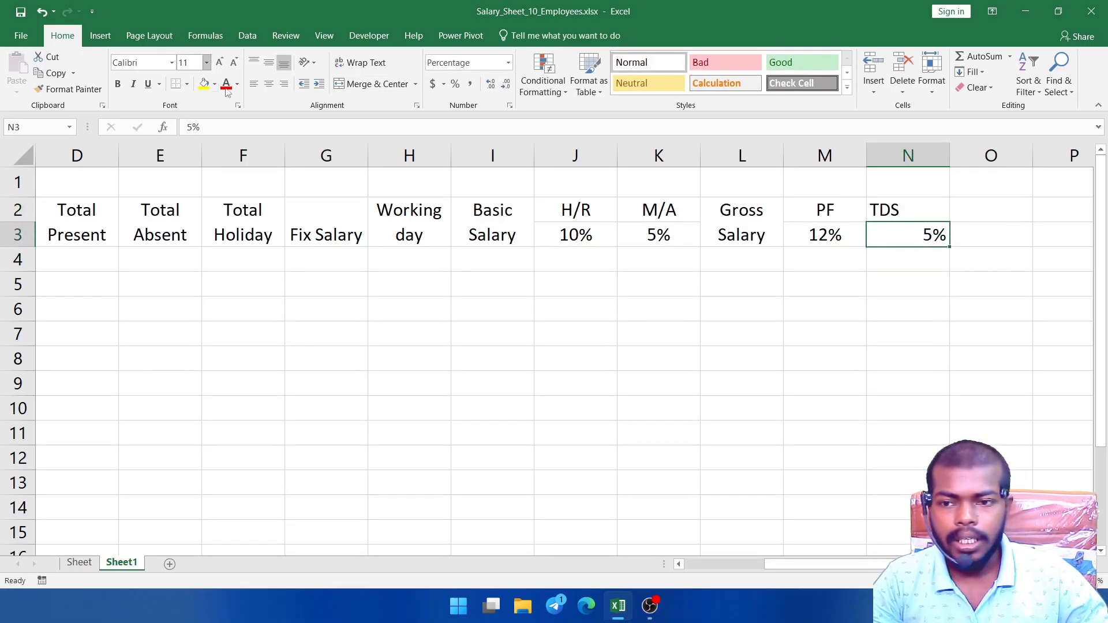
{"action": "left_click", "coordinate": [269, 83]}
Merge and center cells O2:O3 and enter the header "Total Deducation".
{"action": "left_click_drag", "start_coordinate": [987, 208], "coordinate": [975, 237]}
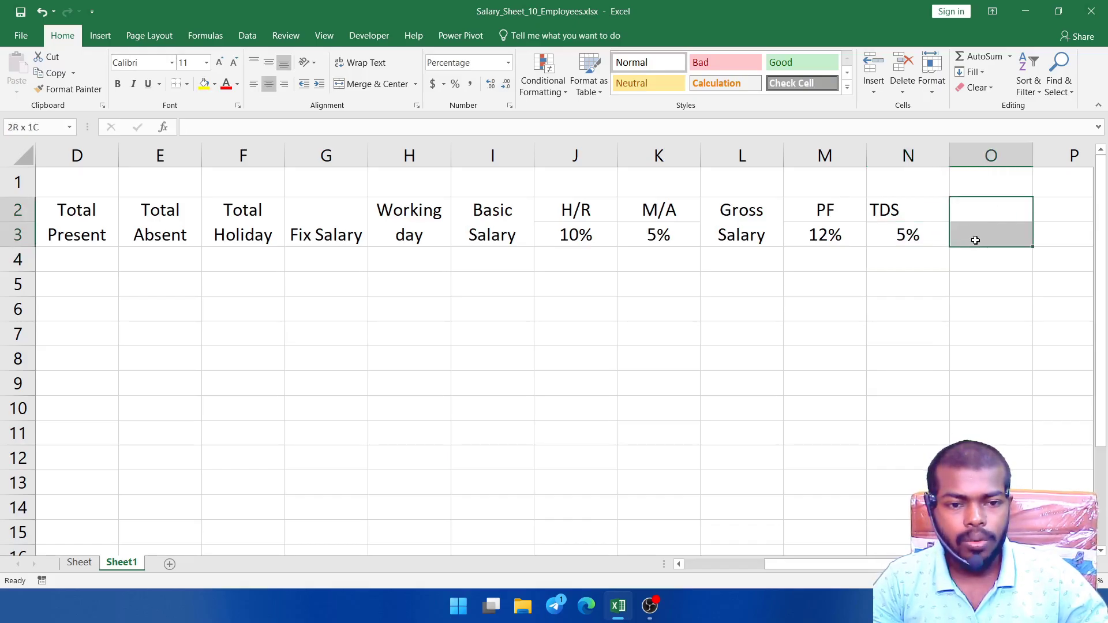
{"action": "left_click", "coordinate": [370, 84]}
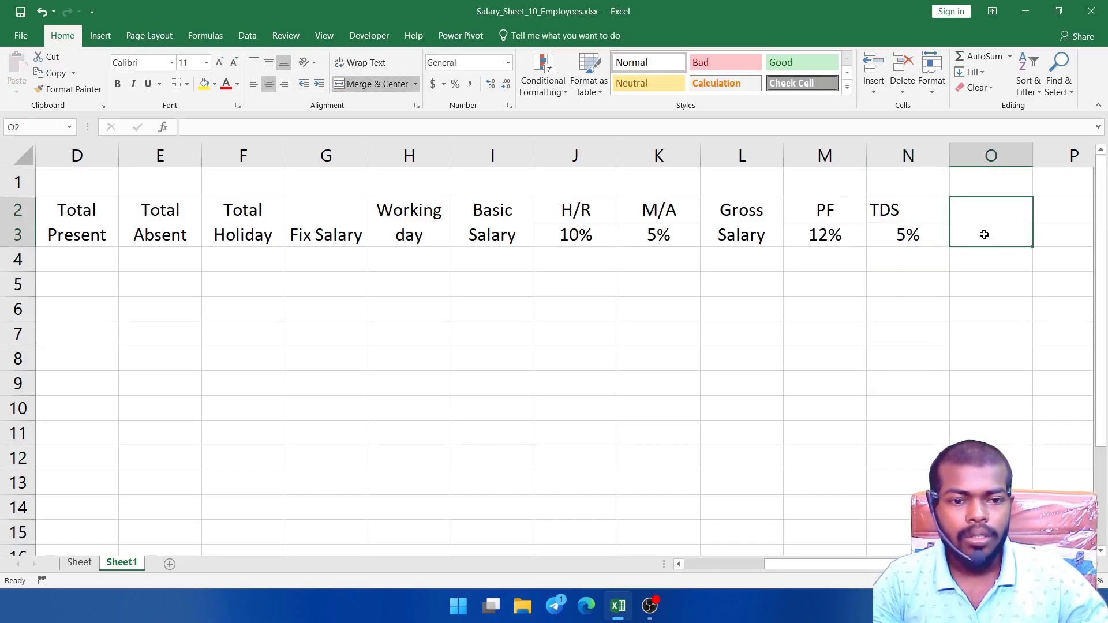
{"action": "left_click", "coordinate": [969, 311]}
{"action": "left_click", "coordinate": [996, 234]}
{"action": "type", "text": "tO"}
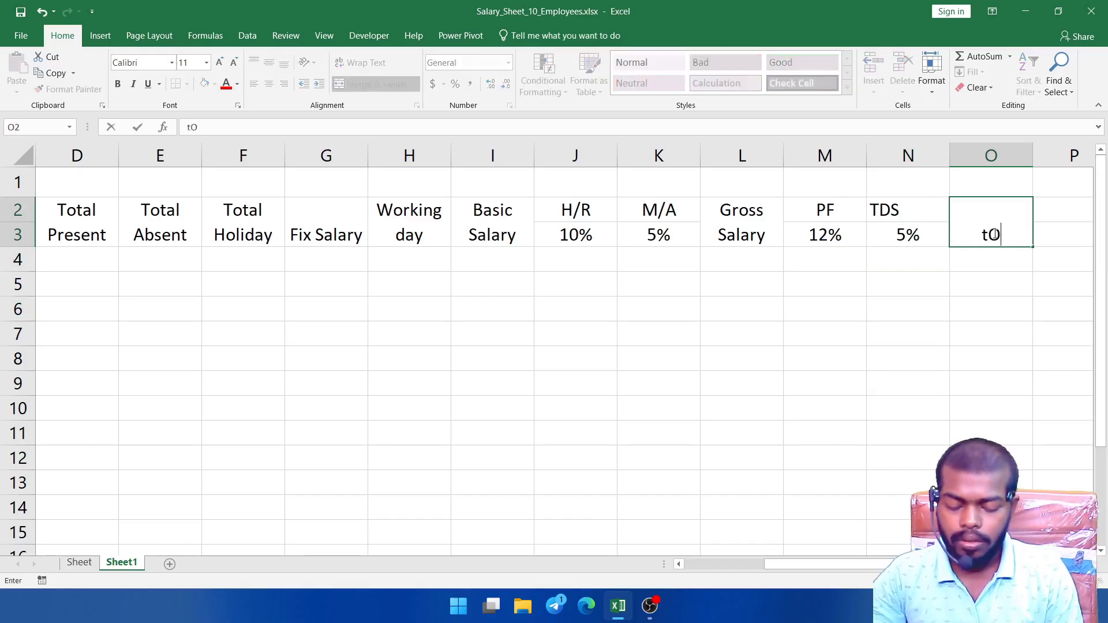
{"action": "type", "text": "TAL D"}
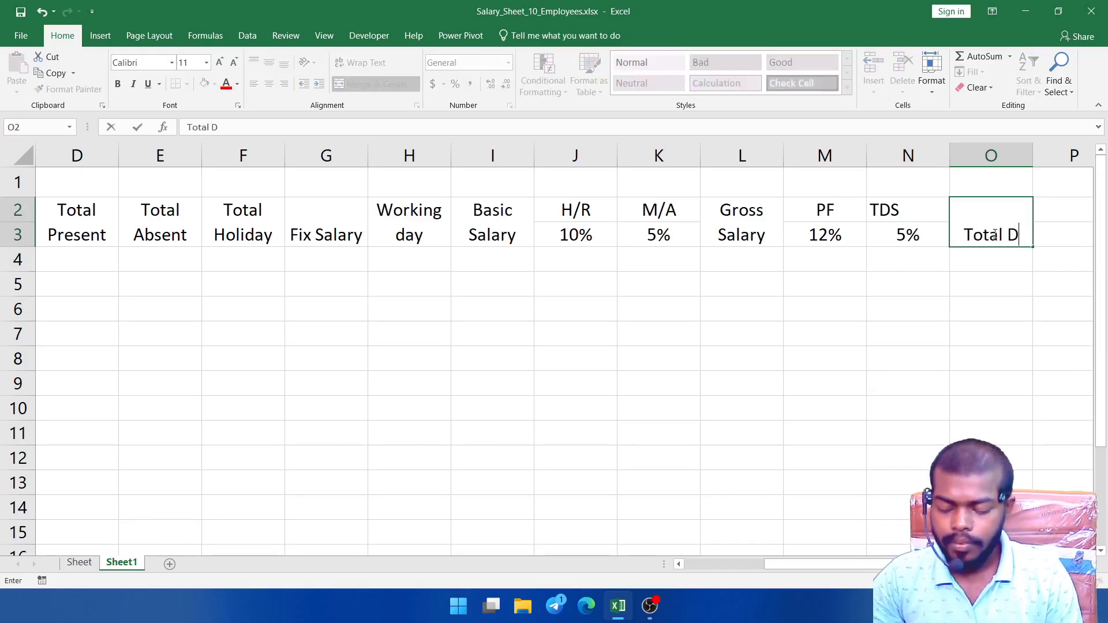
{"action": "type", "text": "education"}
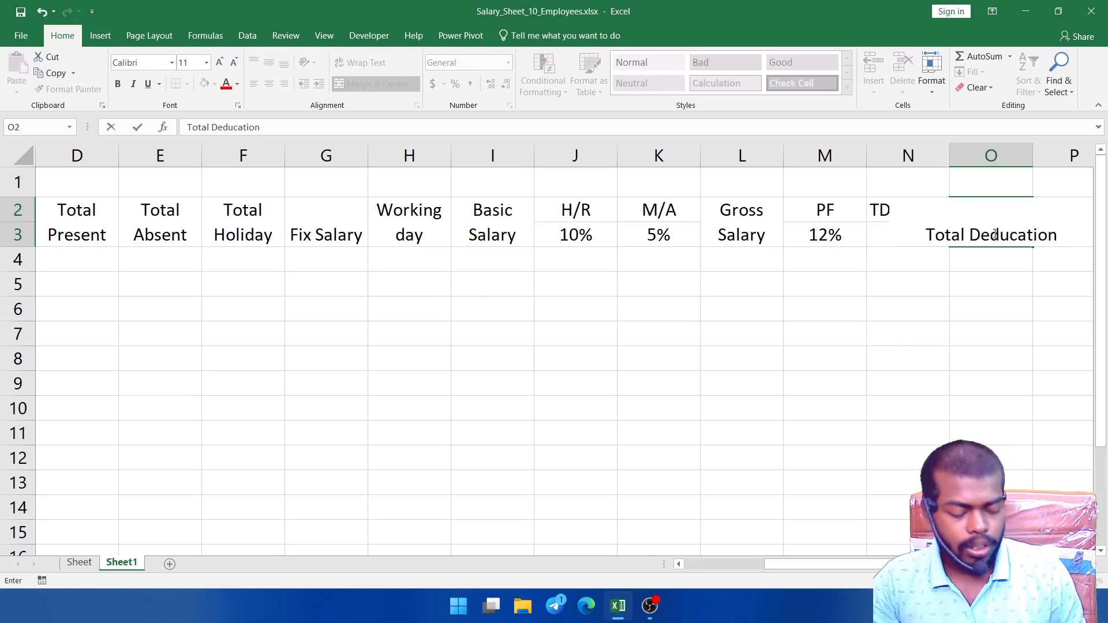
{"action": "key", "text": "Tab"}
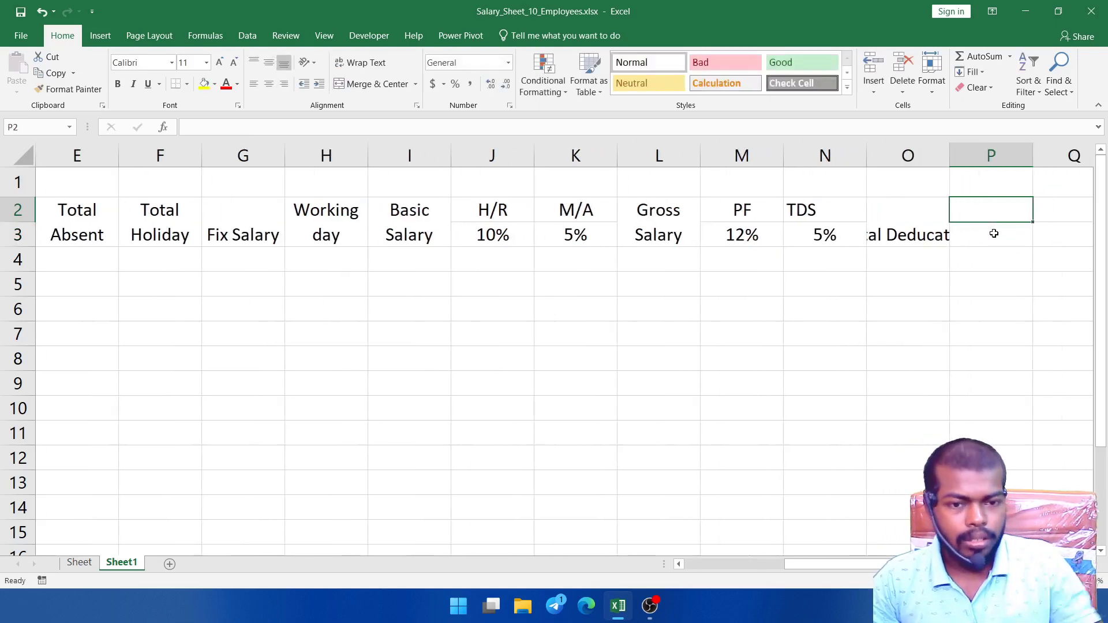
Wrap the text of the "Total Deducation" header in merged cell O2.
{"action": "left_click", "coordinate": [906, 336]}
{"action": "left_click", "coordinate": [914, 243]}
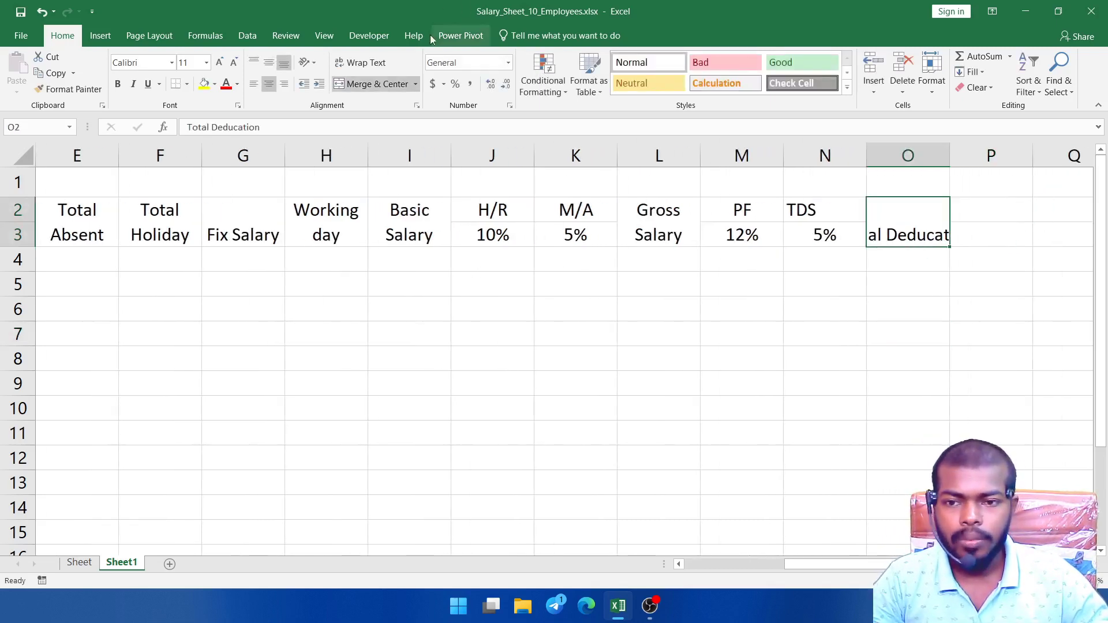
{"action": "left_click", "coordinate": [361, 63]}
{"action": "left_click", "coordinate": [958, 257]}
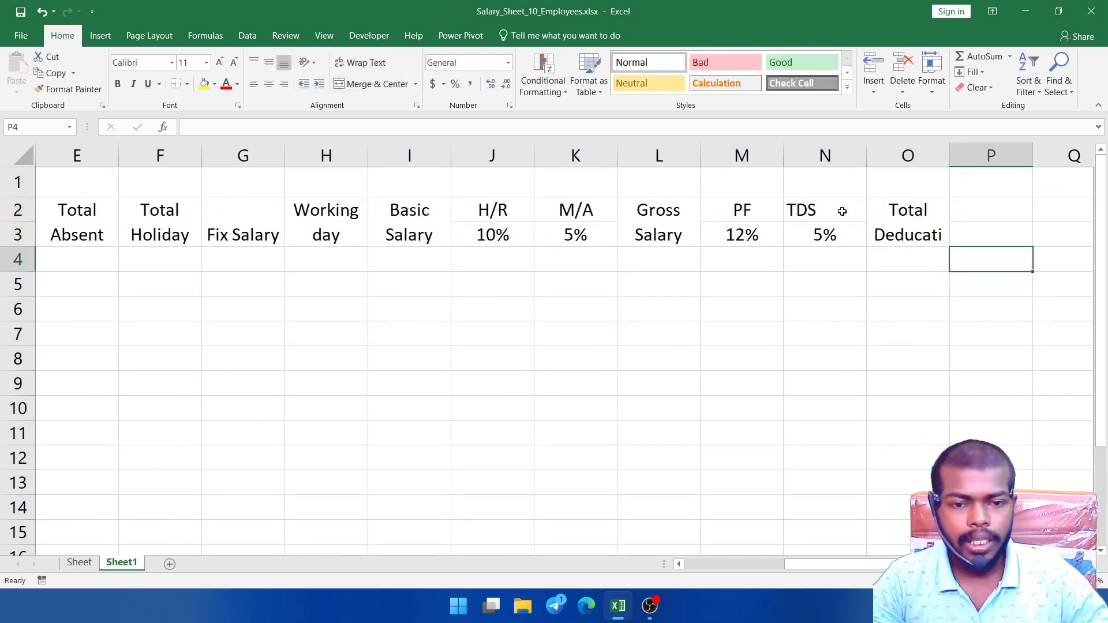
Center the "TDS" header in cell N2.
{"action": "left_click", "coordinate": [841, 210]}
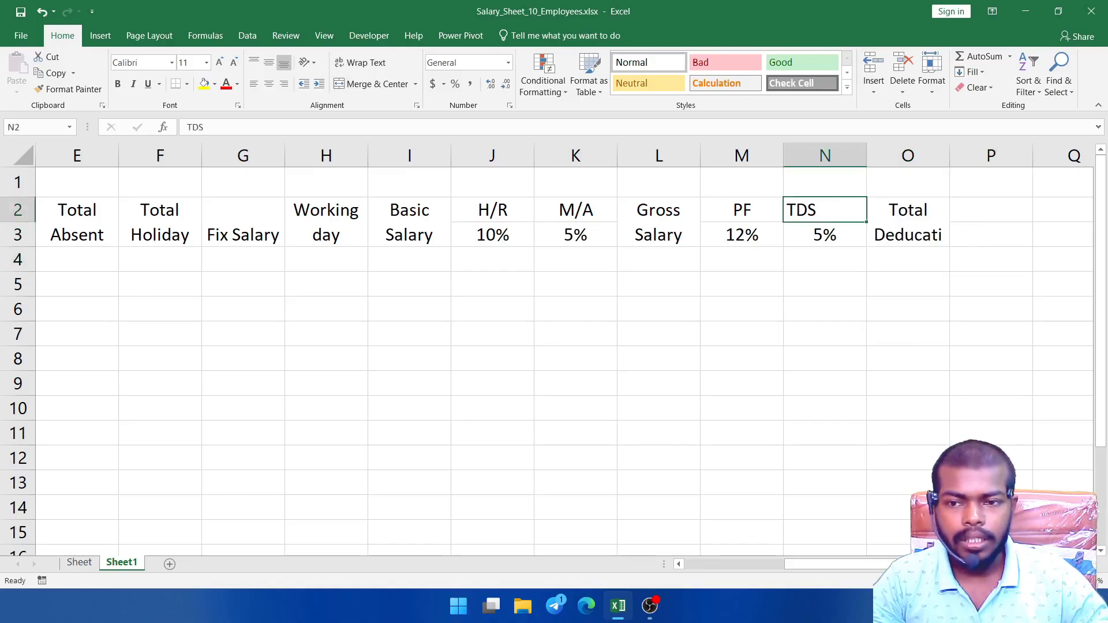
{"action": "left_click", "coordinate": [269, 84]}
{"action": "left_click", "coordinate": [896, 278]}
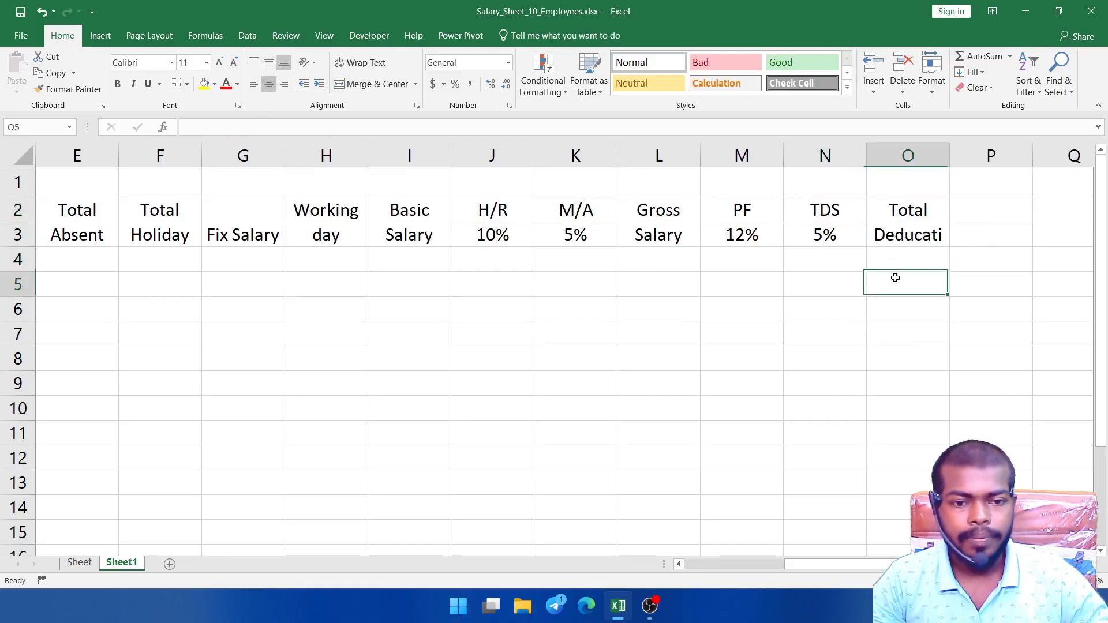
Merge and center cells P2:P3 and enter the header "Pay Salary".
{"action": "left_click_drag", "start_coordinate": [993, 210], "coordinate": [992, 237]}
{"action": "left_click", "coordinate": [398, 85]}
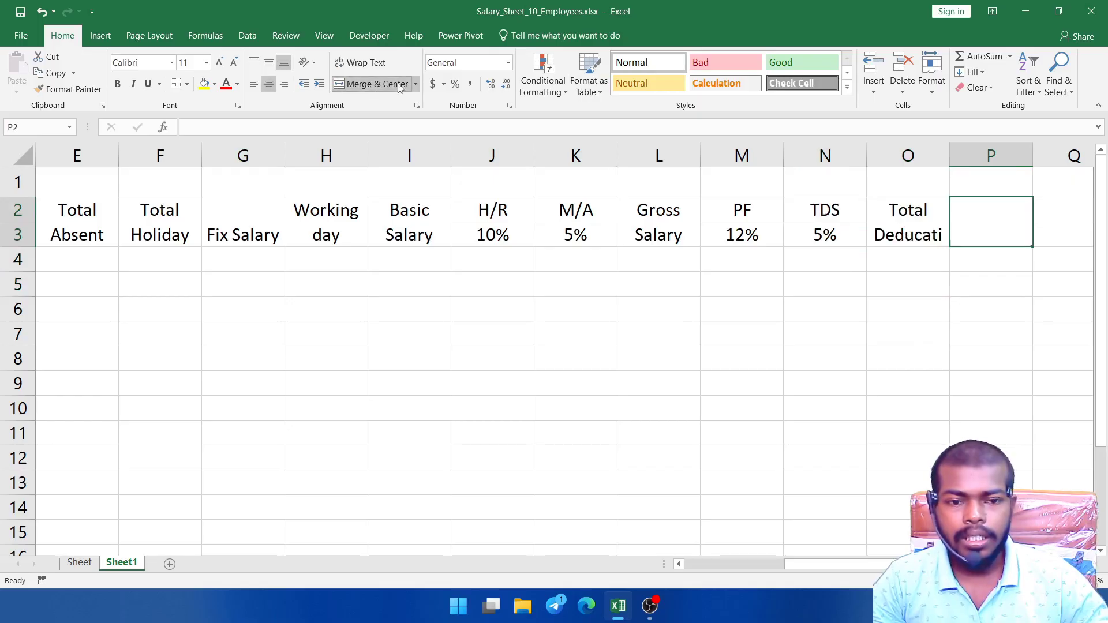
{"action": "left_click", "coordinate": [995, 286]}
{"action": "left_click", "coordinate": [987, 227]}
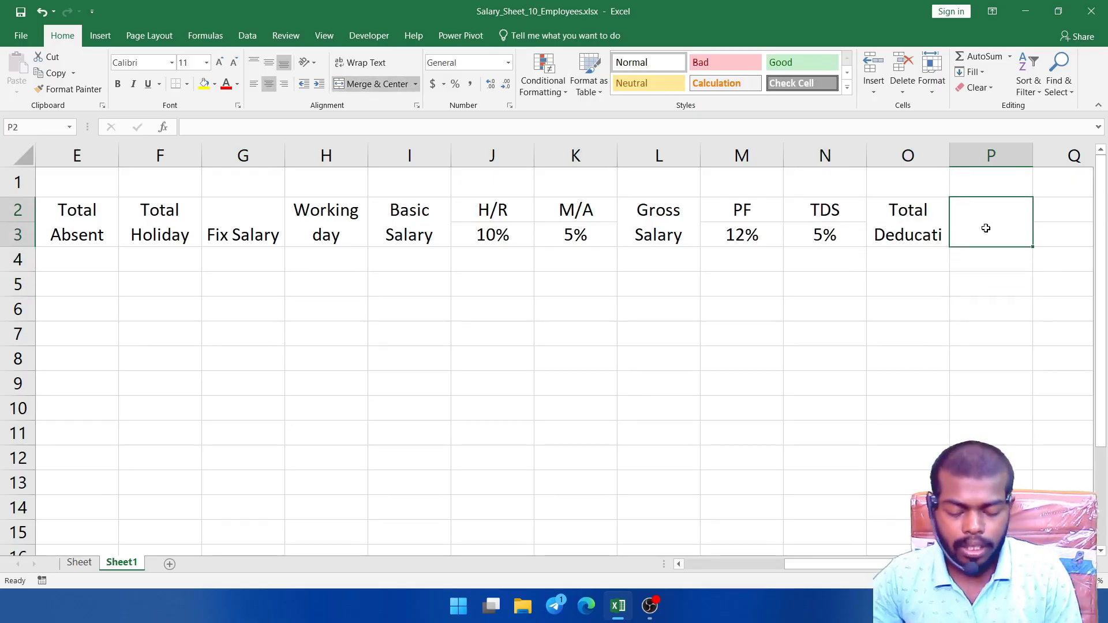
{"action": "type", "text": "Pay S"}
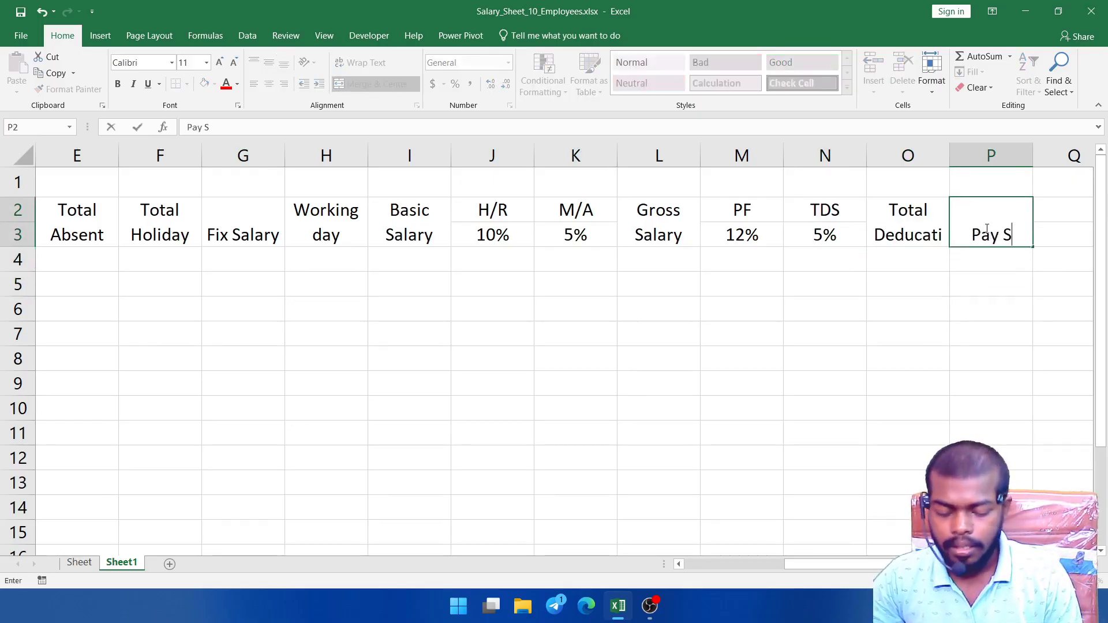
{"action": "type", "text": "alary"}
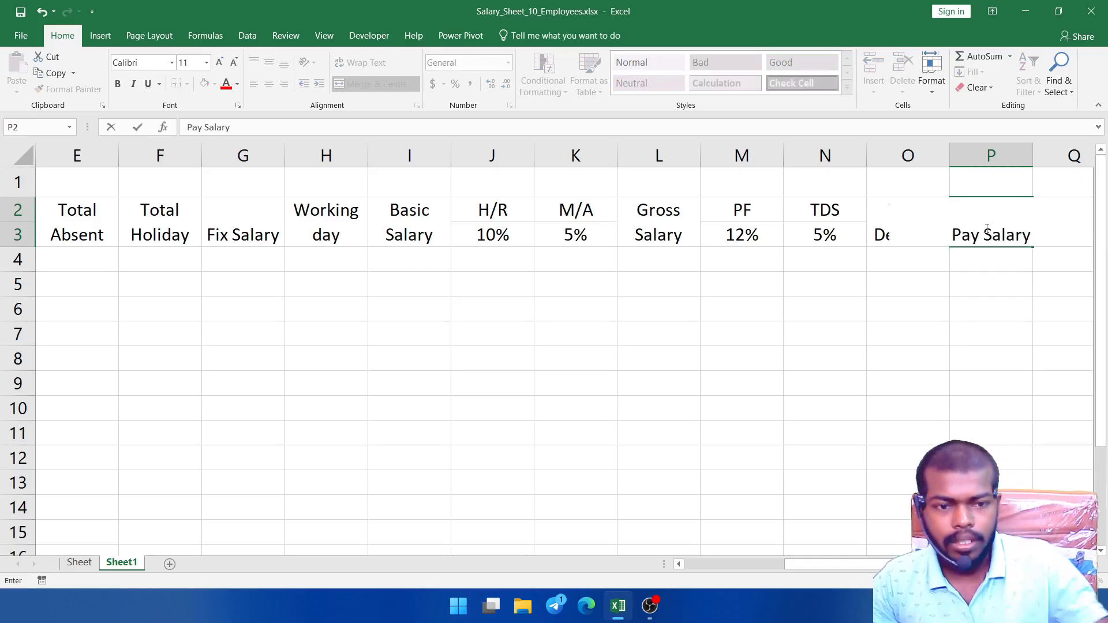
{"action": "left_click", "coordinate": [991, 329]}
Wrap the text of the "Pay Salary" header in merged cell P2.
{"action": "left_click", "coordinate": [993, 245]}
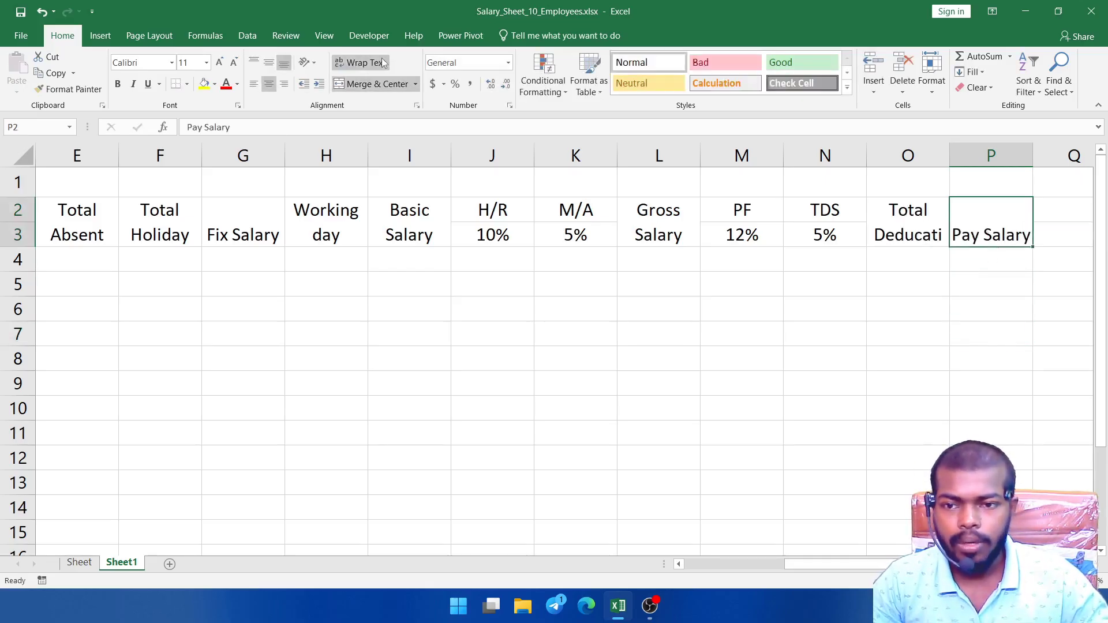
{"action": "left_click", "coordinate": [360, 62]}
{"action": "left_click", "coordinate": [877, 334]}
Make the header cells from Total Present to Pay Salary (D2:P3) bold.
{"action": "mouse_move", "coordinate": [873, 564]}
{"action": "left_mouse_down"}
{"action": "mouse_move", "coordinate": [768, 564]}
{"action": "mouse_move", "coordinate": [873, 566]}
{"action": "left_mouse_up"}
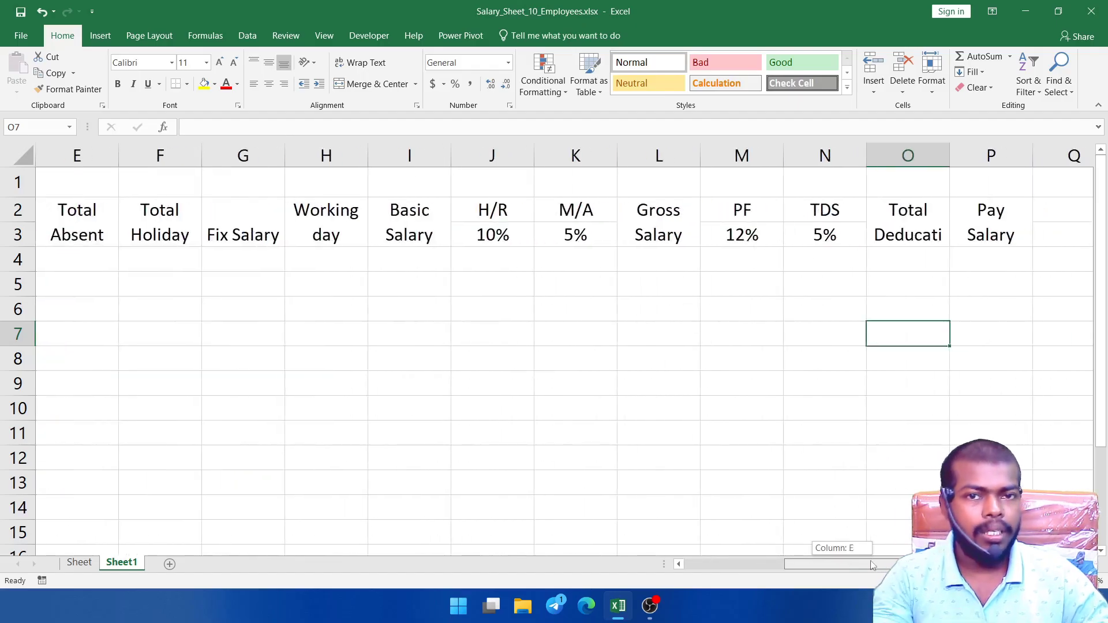
{"action": "left_click_drag", "start_coordinate": [873, 566], "coordinate": [797, 565]}
{"action": "left_click", "coordinate": [648, 408]}
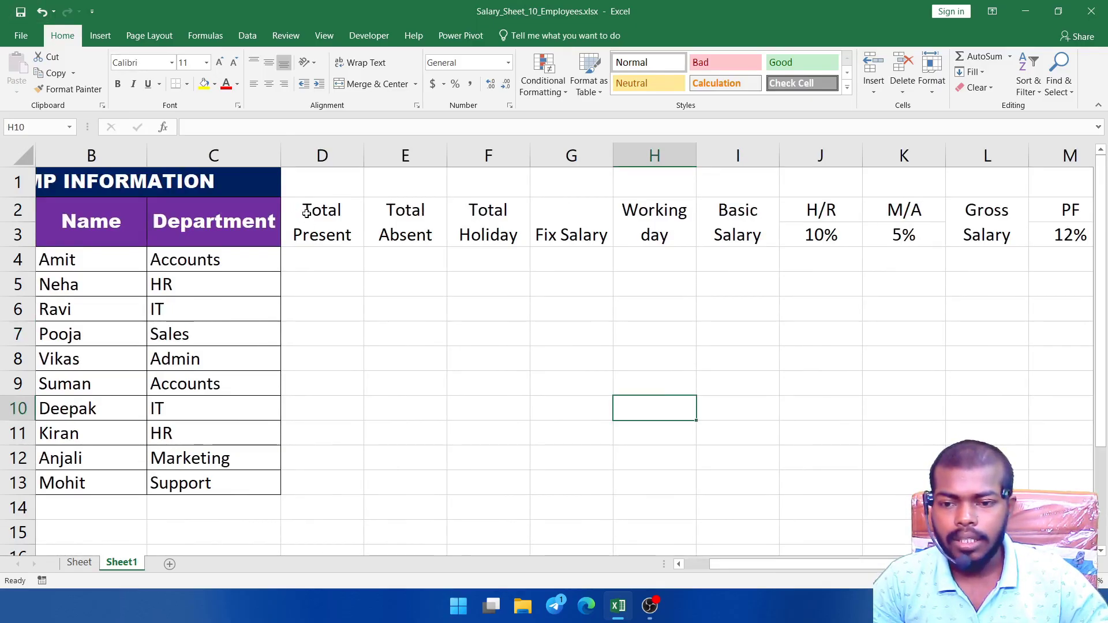
{"action": "left_click_drag", "start_coordinate": [291, 207], "coordinate": [933, 231]}
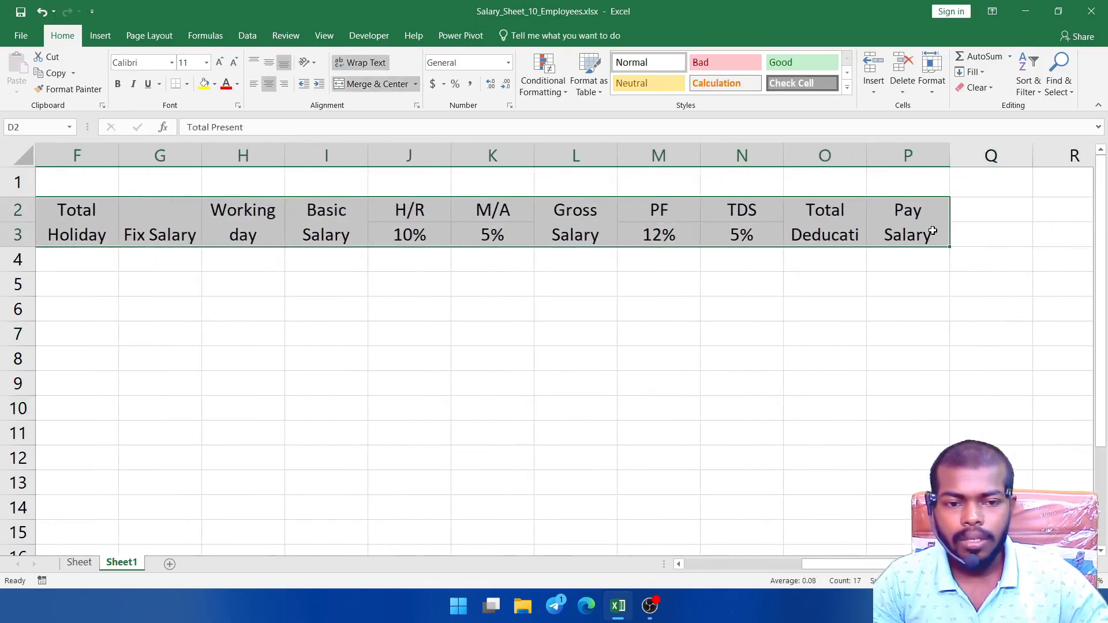
{"action": "left_click", "coordinate": [119, 85]}
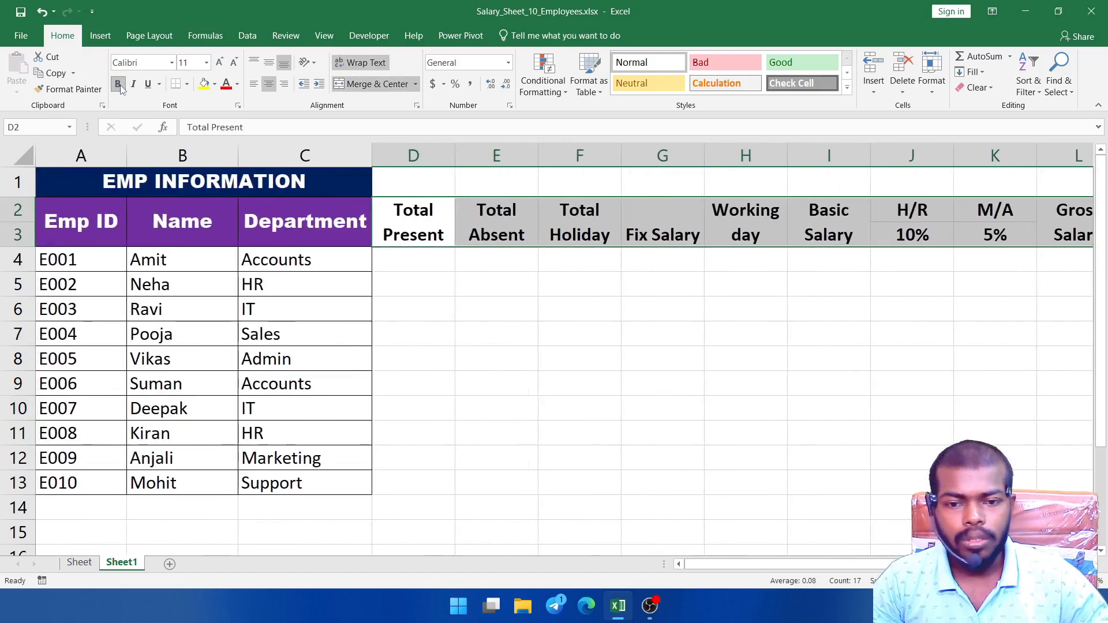
Give the header cells D2:P3 a dark blue fill and white font color.
{"action": "left_click", "coordinate": [214, 85]}
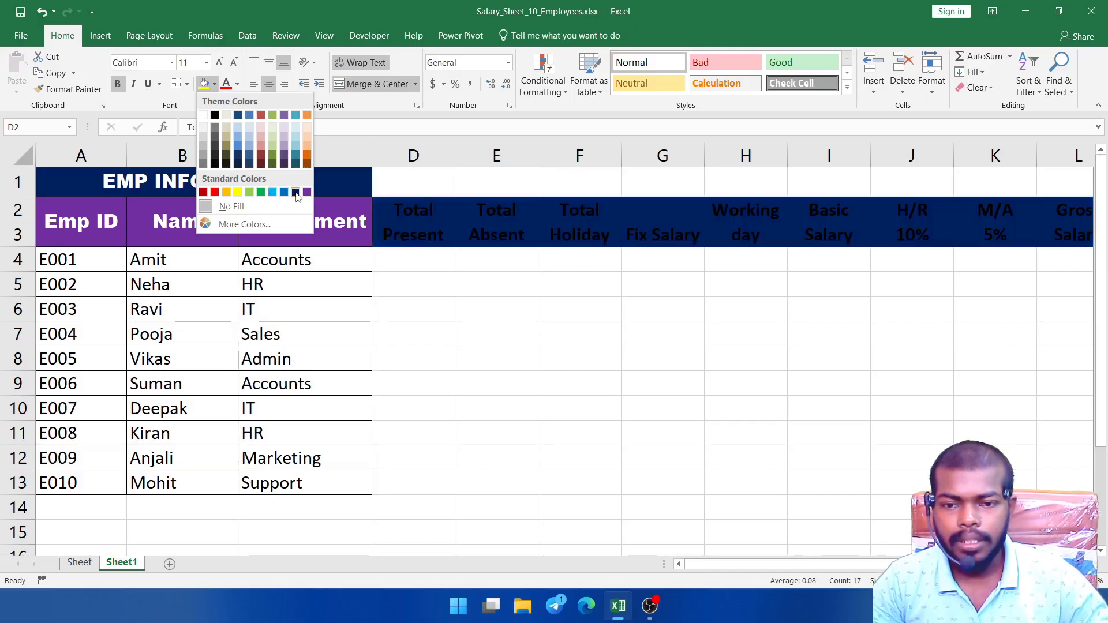
{"action": "left_click", "coordinate": [295, 192]}
{"action": "left_click", "coordinate": [237, 86]}
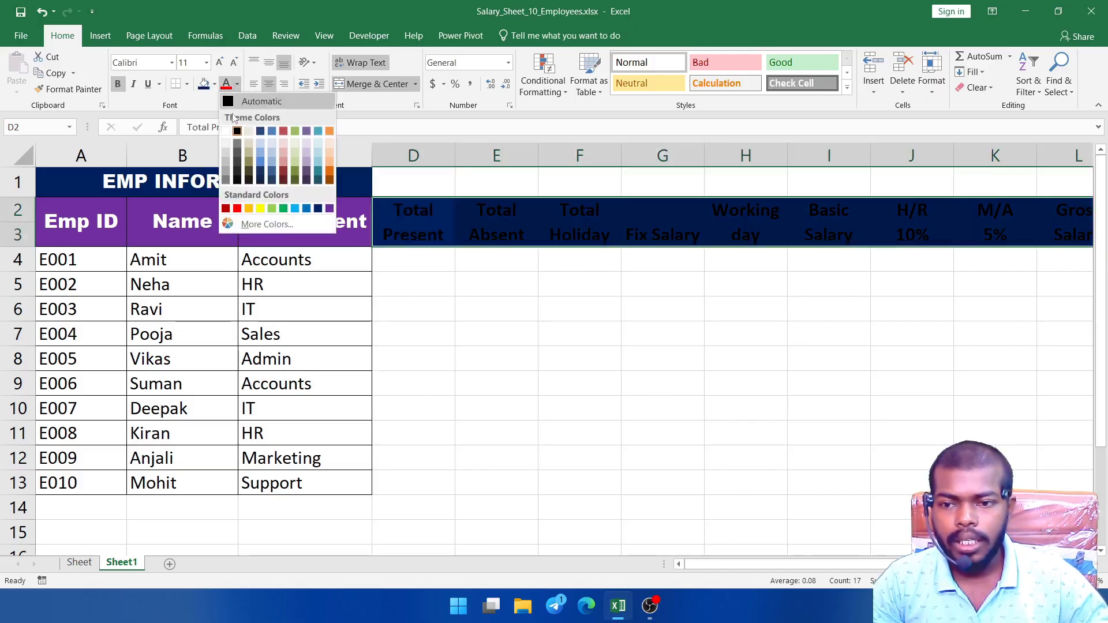
{"action": "left_click", "coordinate": [226, 126]}
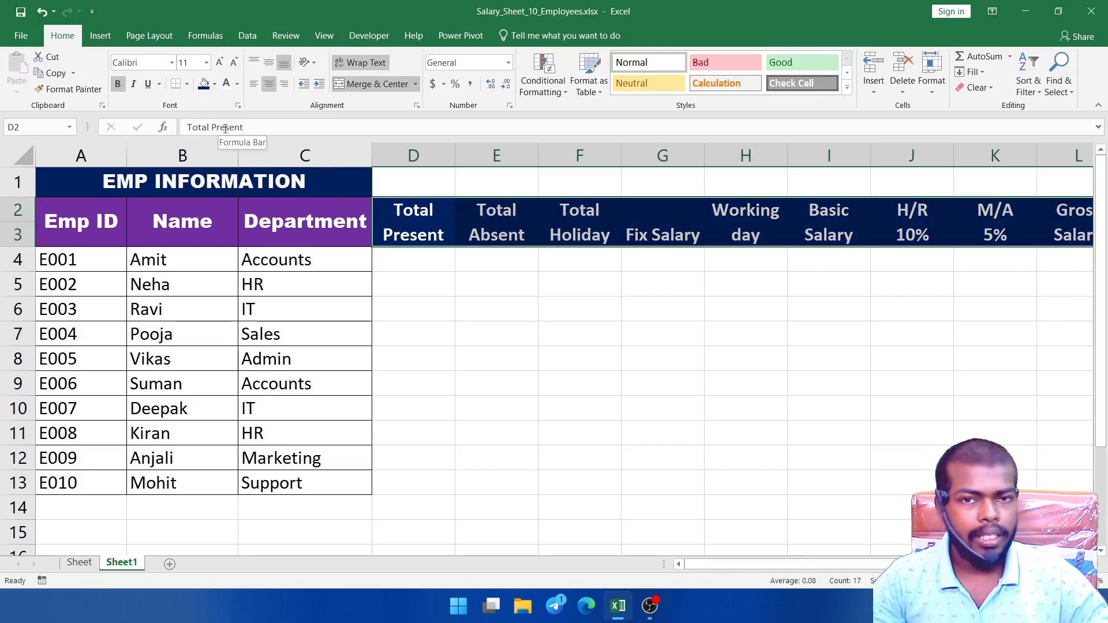
{"action": "left_click", "coordinate": [782, 511]}
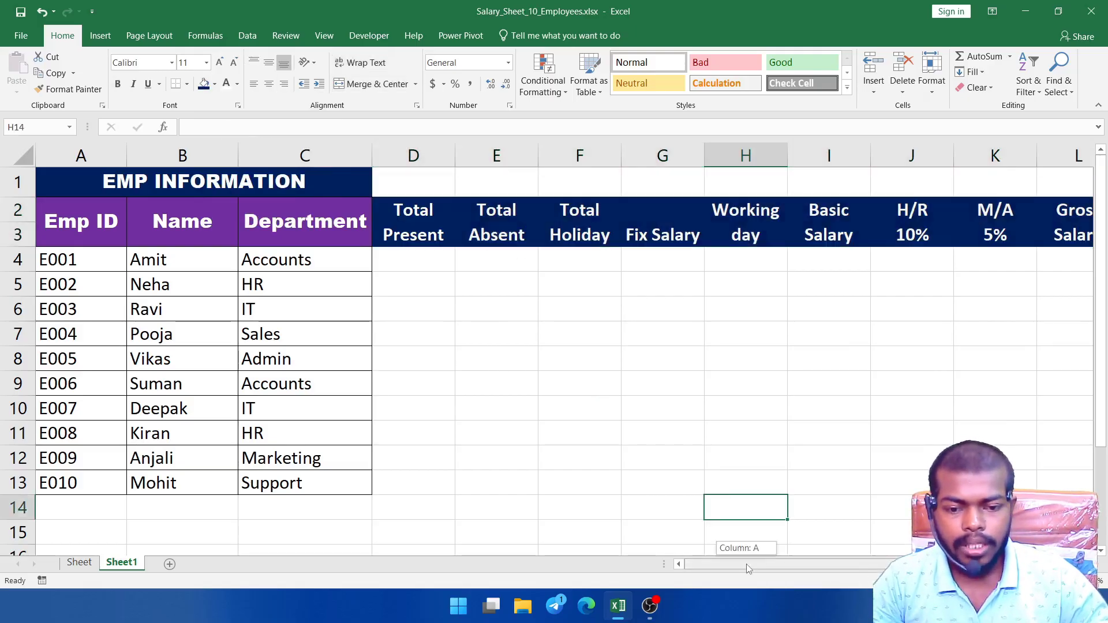
Give the H/R and M/A rate cells J3:K3 an orange fill and black font color.
{"action": "left_click_drag", "start_coordinate": [747, 565], "coordinate": [821, 564]}
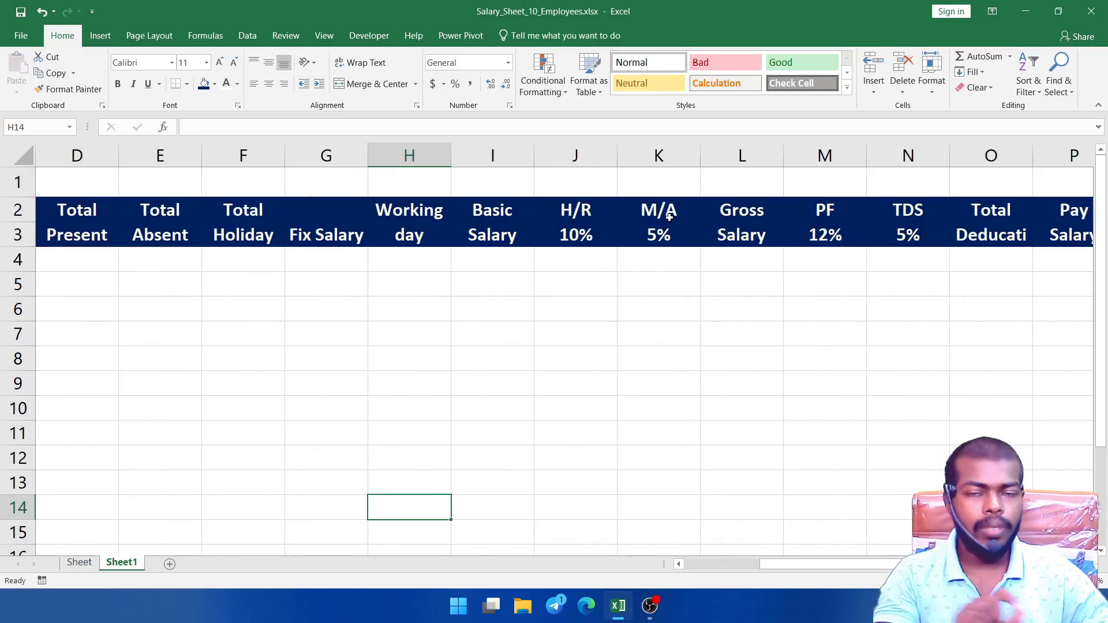
{"action": "left_click", "coordinate": [667, 296]}
{"action": "left_click_drag", "start_coordinate": [578, 234], "coordinate": [645, 233]}
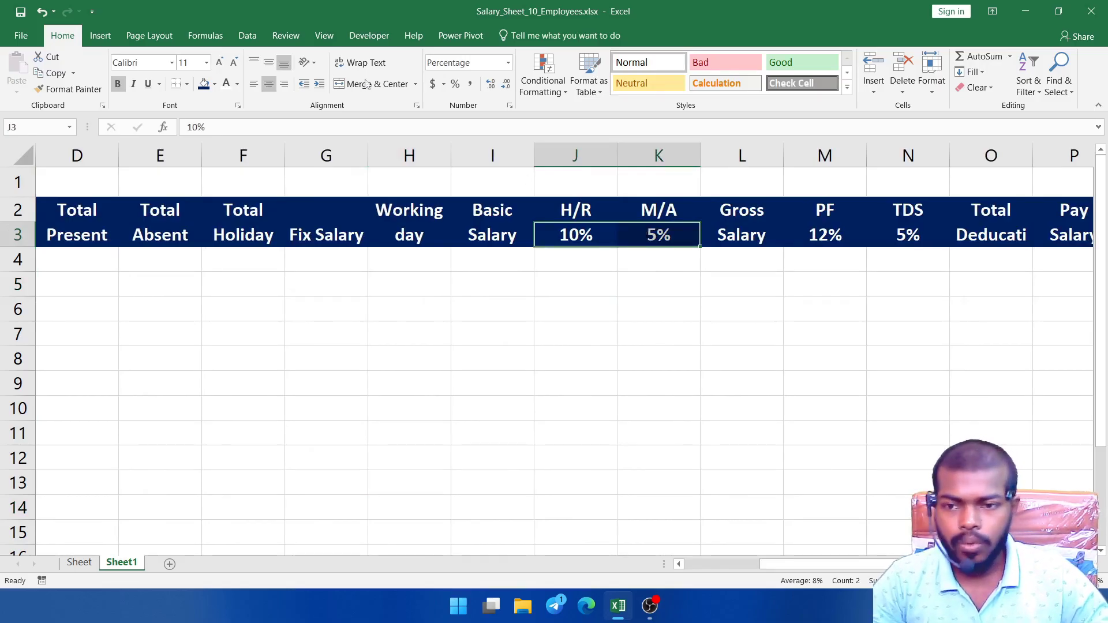
{"action": "left_click", "coordinate": [215, 84]}
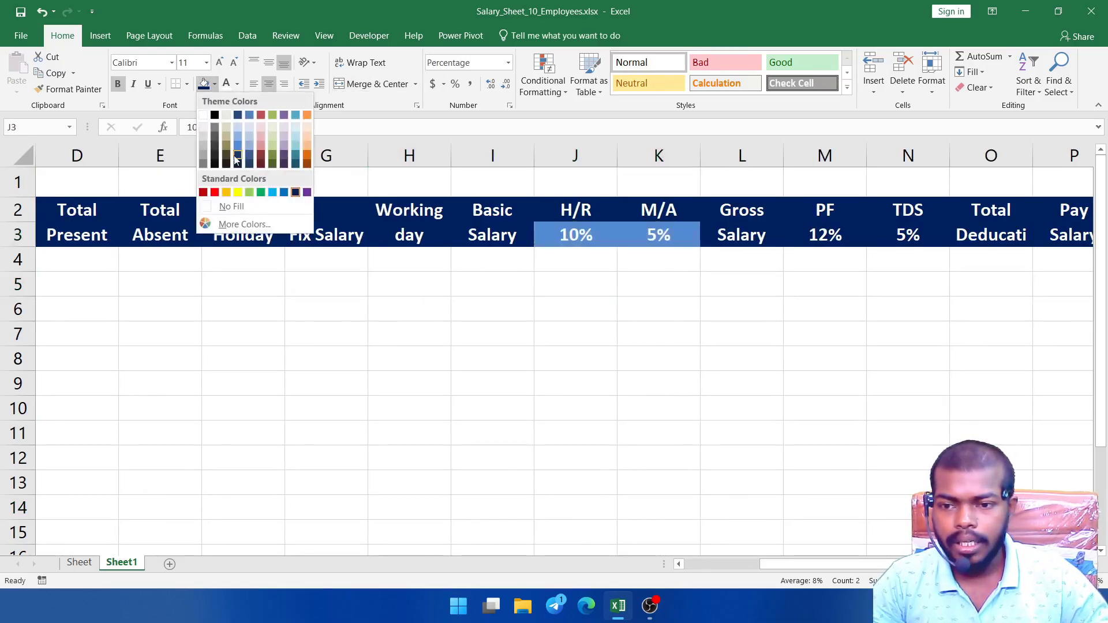
{"action": "left_click", "coordinate": [227, 193]}
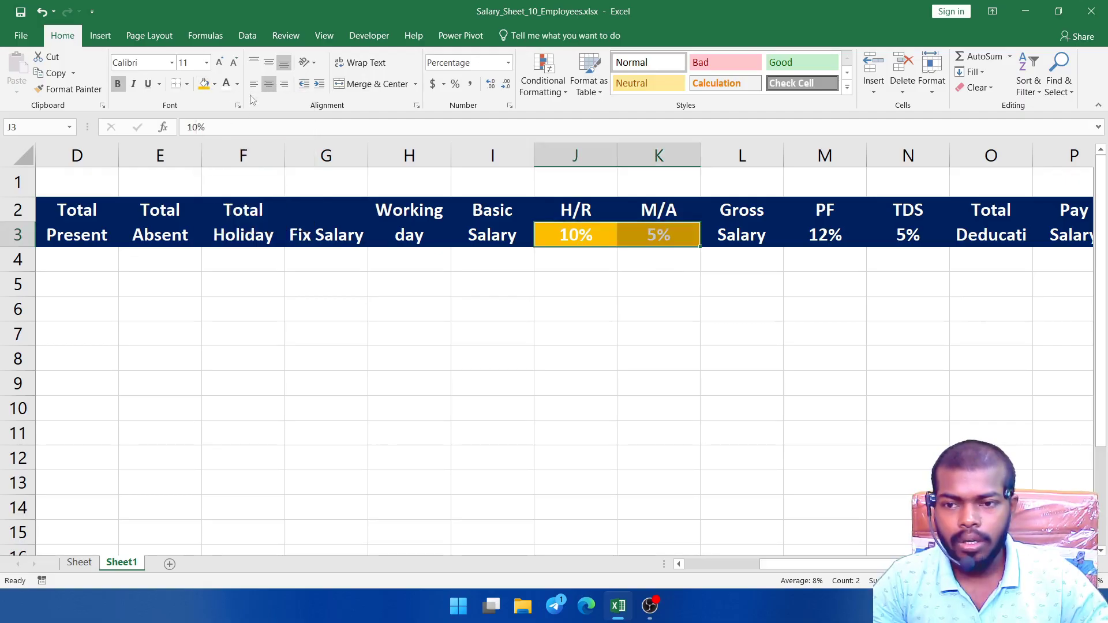
{"action": "left_click", "coordinate": [237, 83]}
{"action": "left_click", "coordinate": [237, 131]}
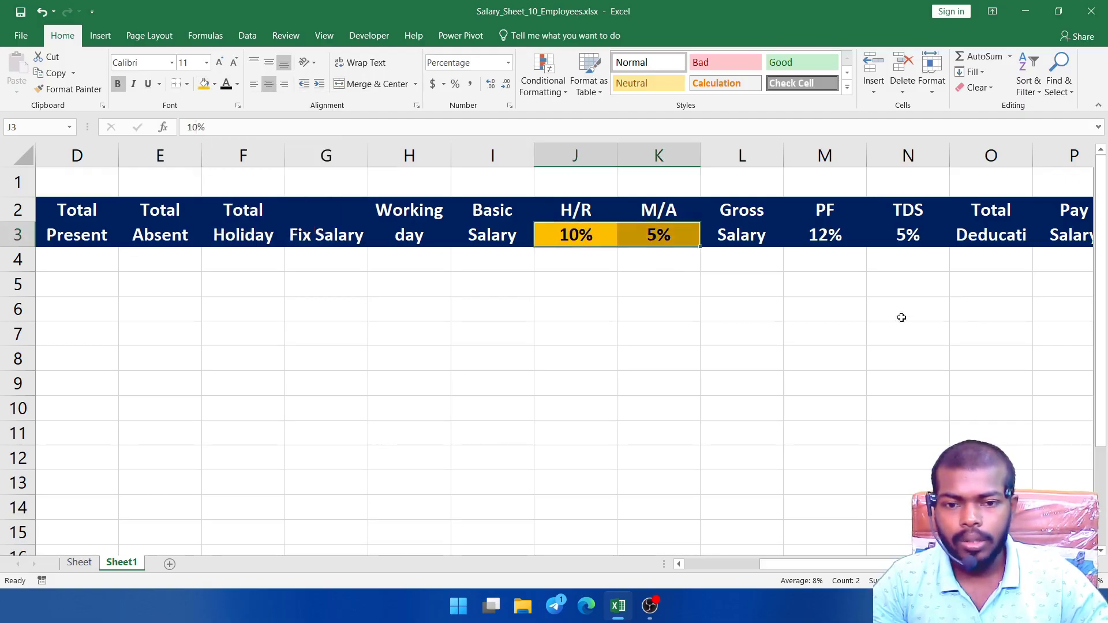
{"action": "left_click", "coordinate": [883, 326]}
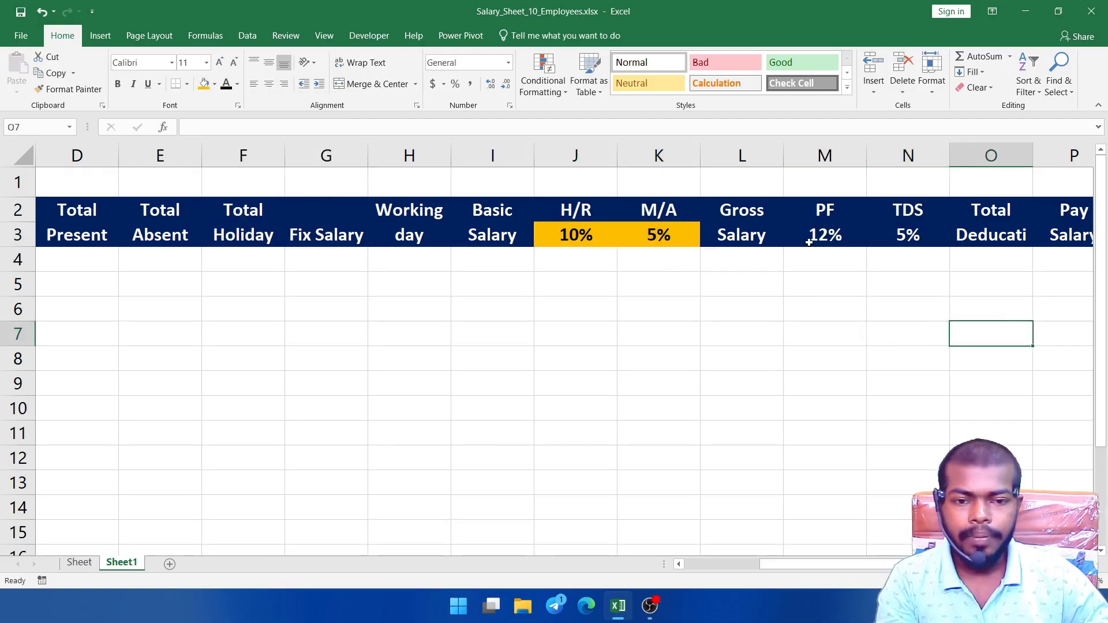
Apply the same orange fill and black font color to the PF and TDS rate cells M3:N3.
{"action": "left_click_drag", "start_coordinate": [817, 237], "coordinate": [884, 240]}
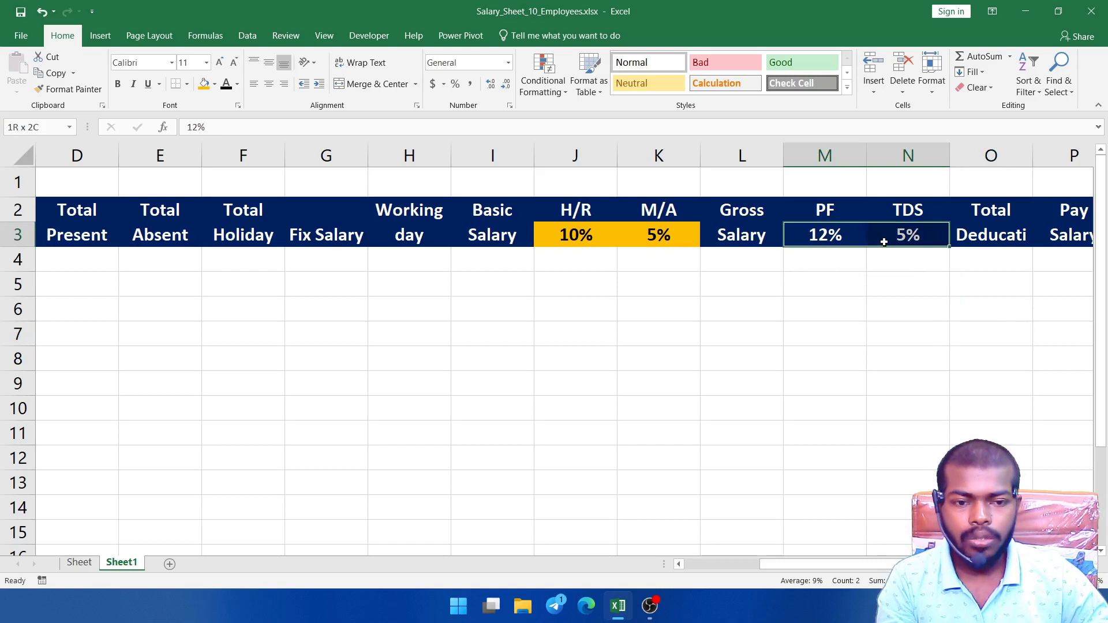
{"action": "left_click", "coordinate": [204, 84]}
{"action": "left_click", "coordinate": [226, 84]}
{"action": "left_click", "coordinate": [632, 305]}
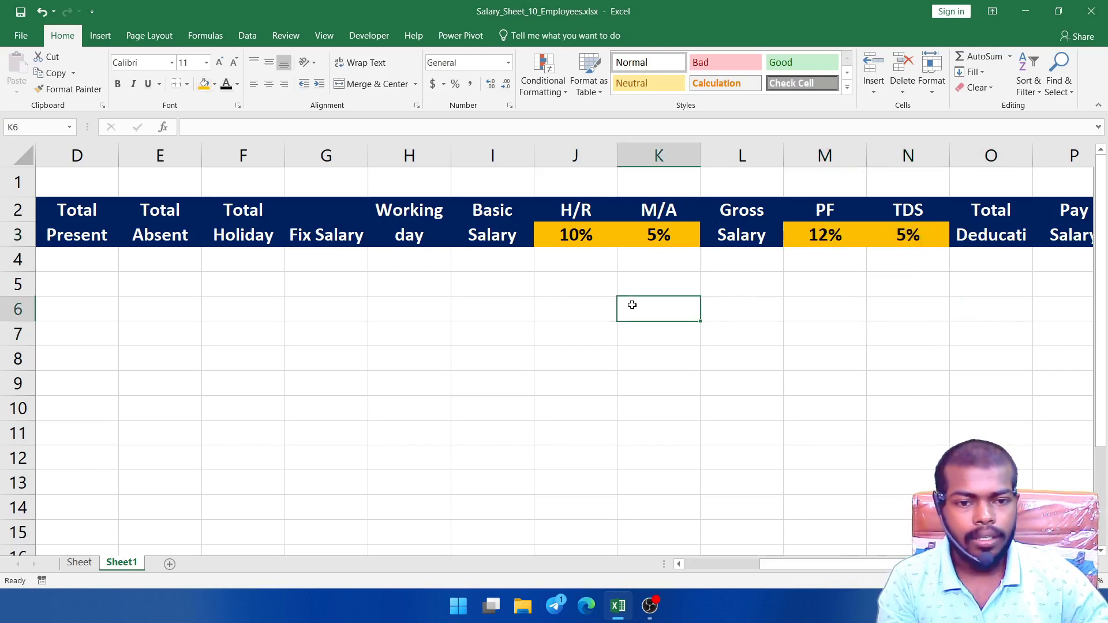
Merge and center cells D1:P1 above the attendance and salary headers.
{"action": "key", "text": "Right"}
{"action": "key", "text": "Right"}
{"action": "key", "text": "Right"}
{"action": "key", "text": "Right"}
{"action": "key", "text": "Right"}
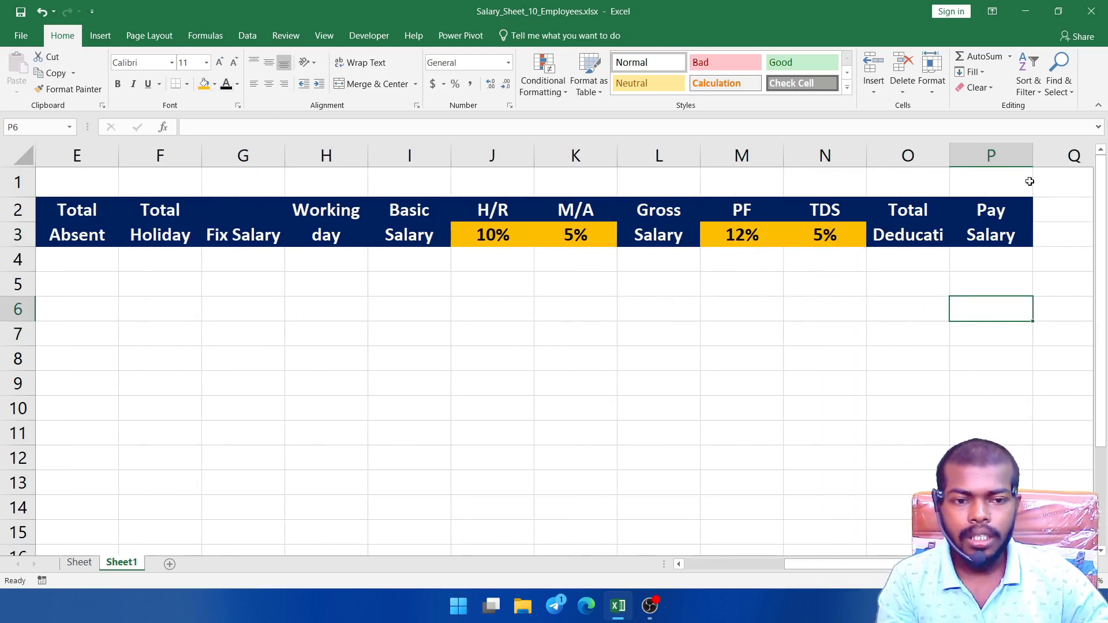
{"action": "left_click_drag", "start_coordinate": [1019, 185], "coordinate": [250, 175]}
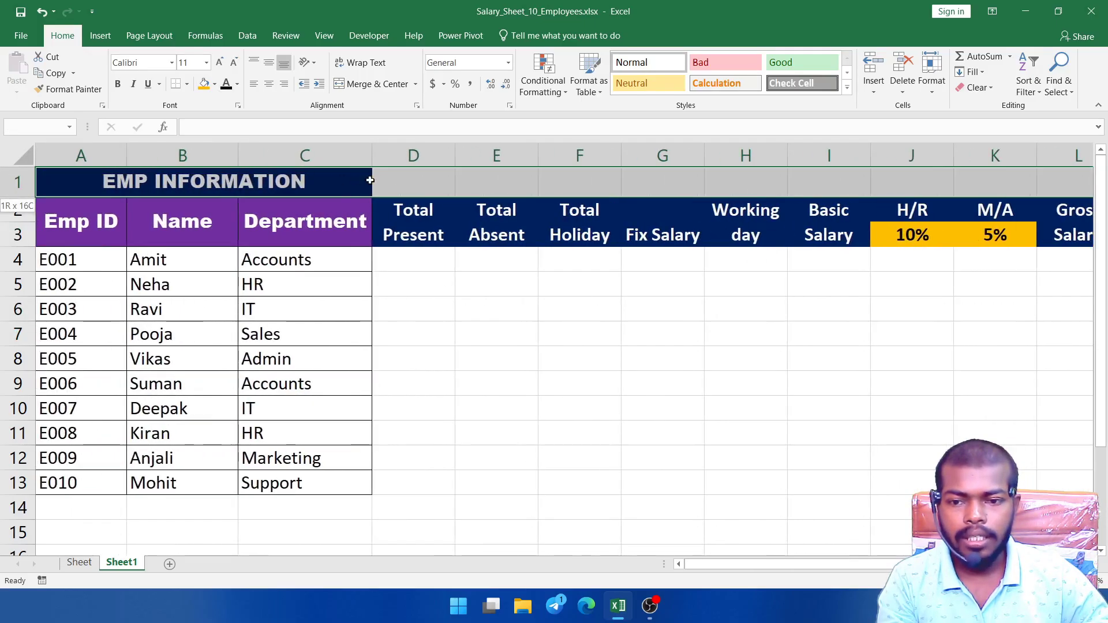
{"action": "left_click_drag", "start_coordinate": [370, 180], "coordinate": [409, 179]}
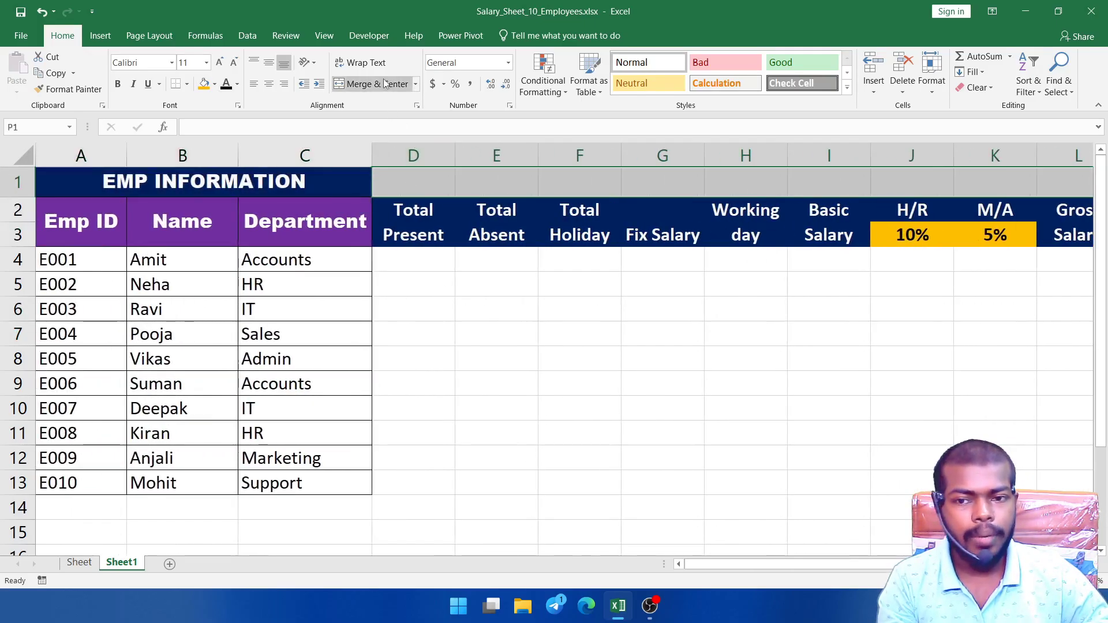
{"action": "left_click", "coordinate": [386, 83]}
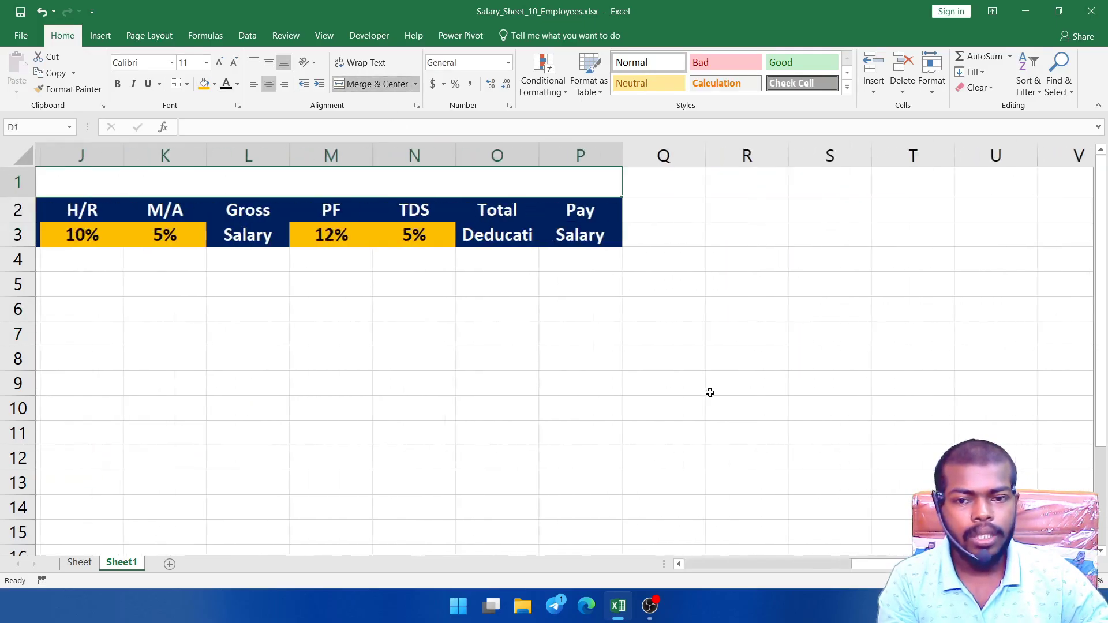
{"action": "left_click", "coordinate": [599, 364]}
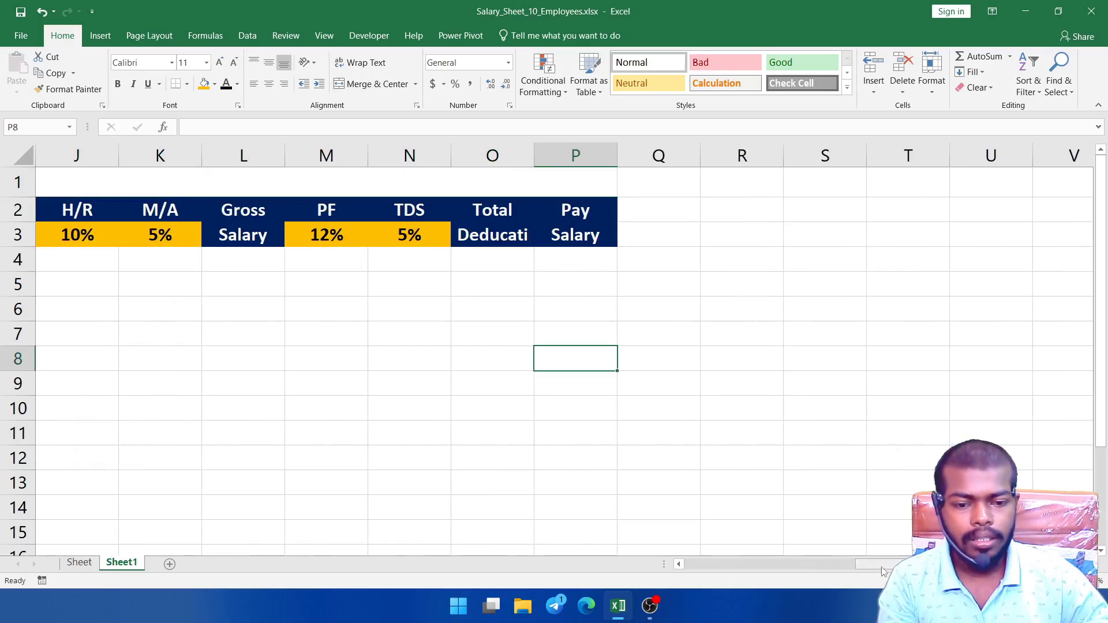
Enter the title "Salary Sheet of January Month 2026" in the merged cell D1.
{"action": "scroll", "coordinate": [780, 340], "scroll_direction": "left", "scroll_amount": 5}
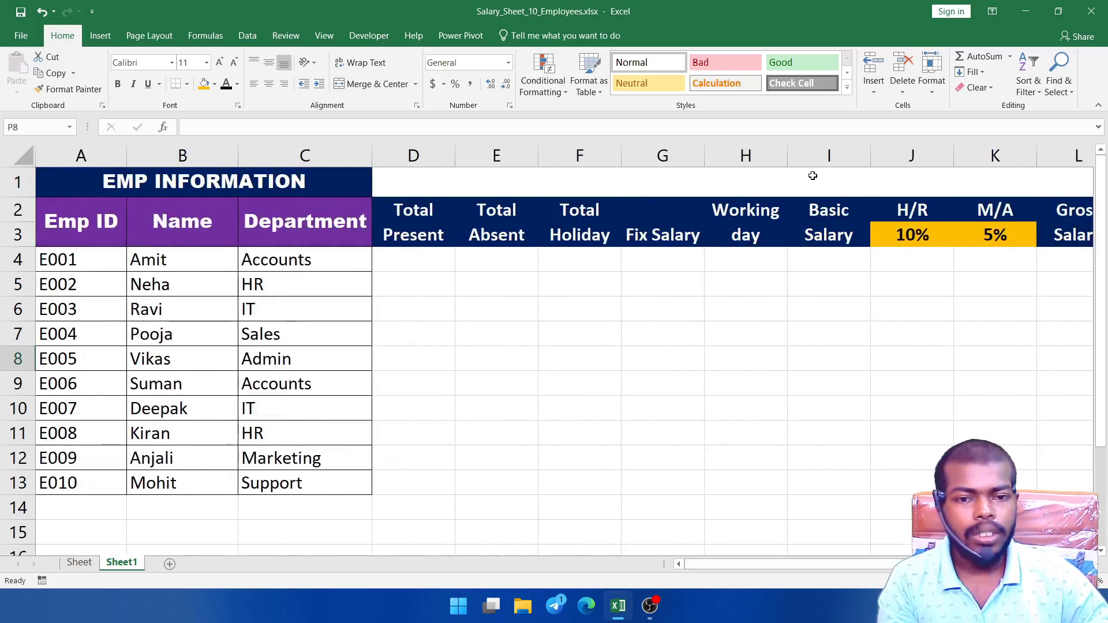
{"action": "left_click", "coordinate": [805, 306]}
{"action": "left_click", "coordinate": [789, 177]}
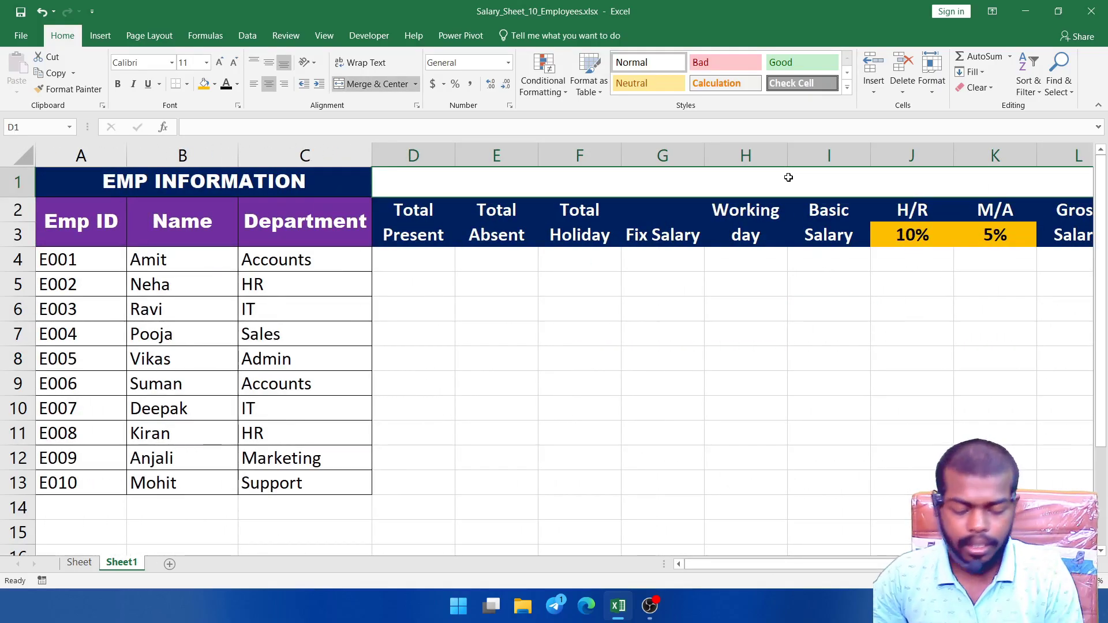
{"action": "type", "text": "Sak"}
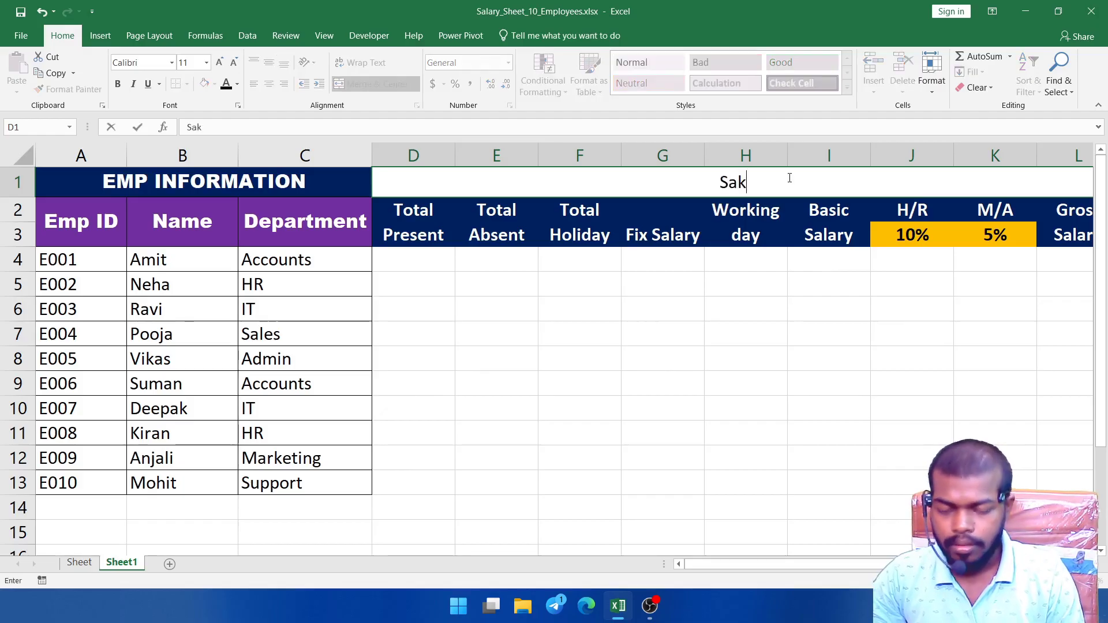
{"action": "key", "text": "BackSpace"}
{"action": "type", "text": "lary S"}
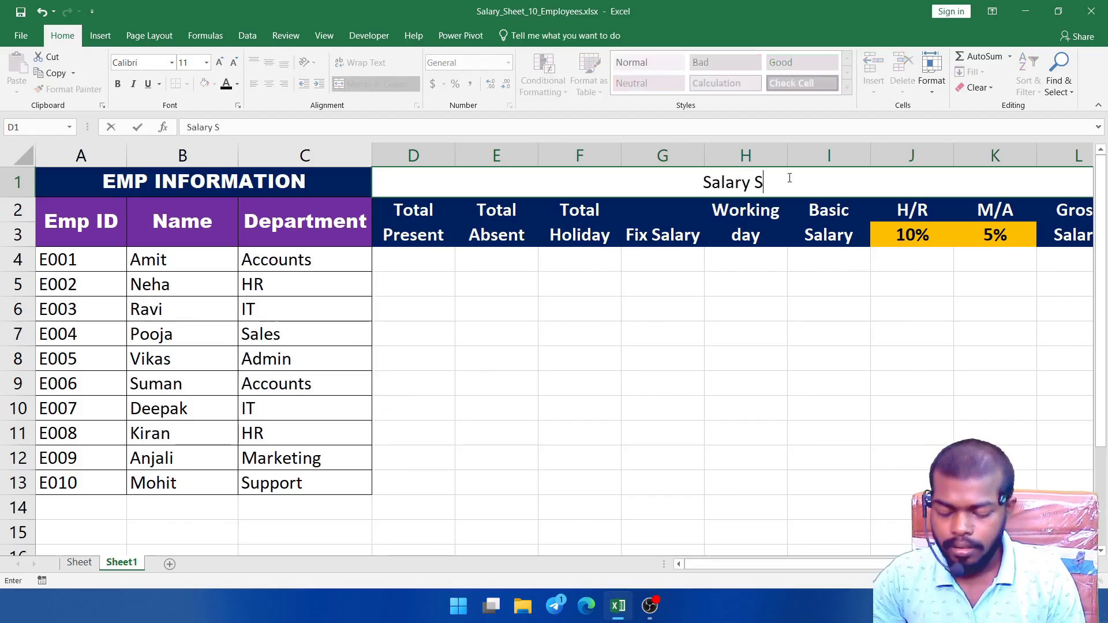
{"action": "type", "text": "heet "}
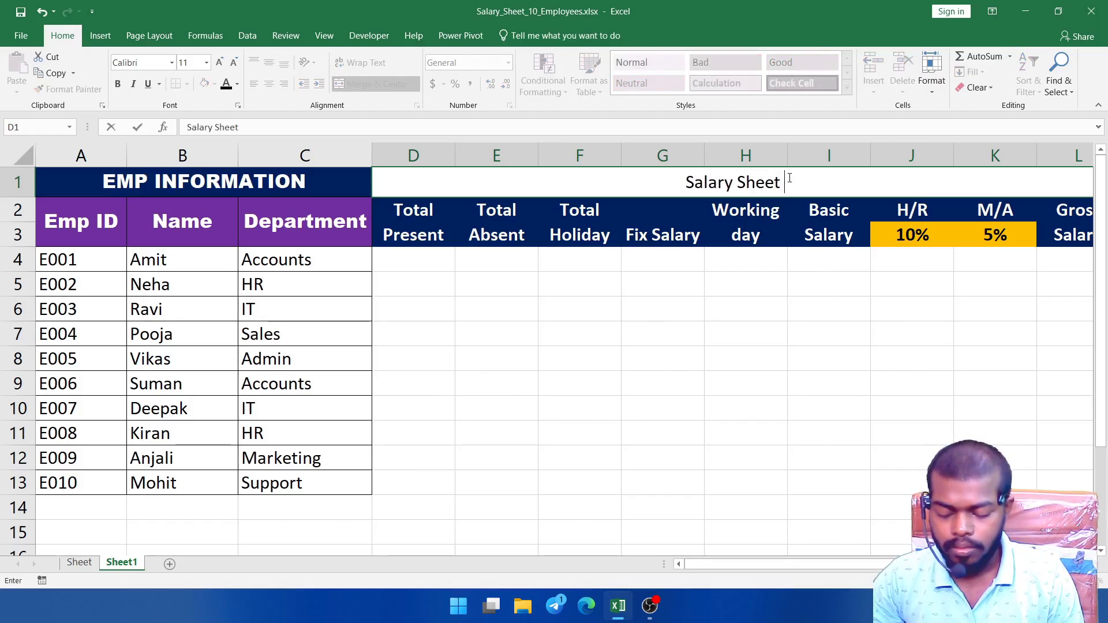
{"action": "type", "text": "OF"}
{"action": "key", "text": "BackSpace"}
{"action": "type", "text": "OF"}
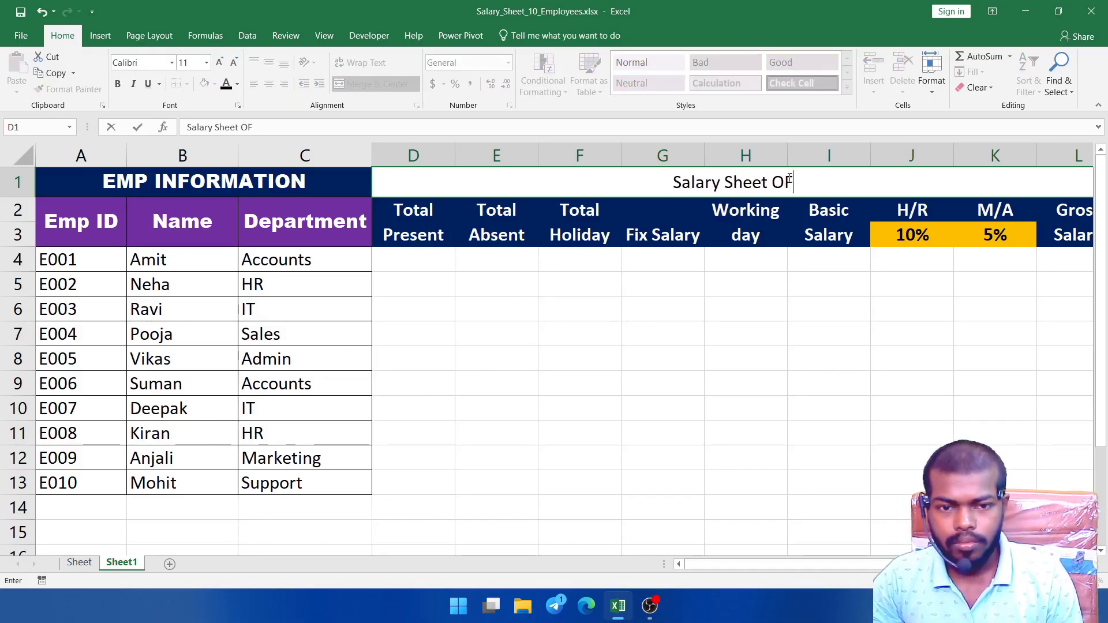
{"action": "key", "text": "BackSpace"}
{"action": "key", "text": "BackSpace"}
{"action": "type", "text": "of"}
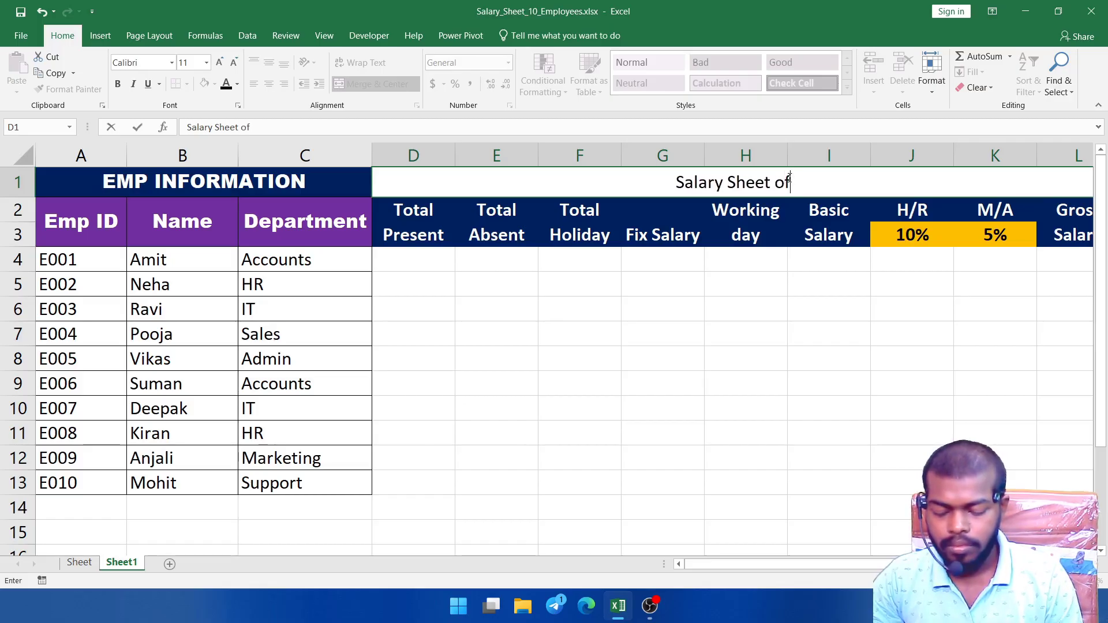
{"action": "type", "text": " J"}
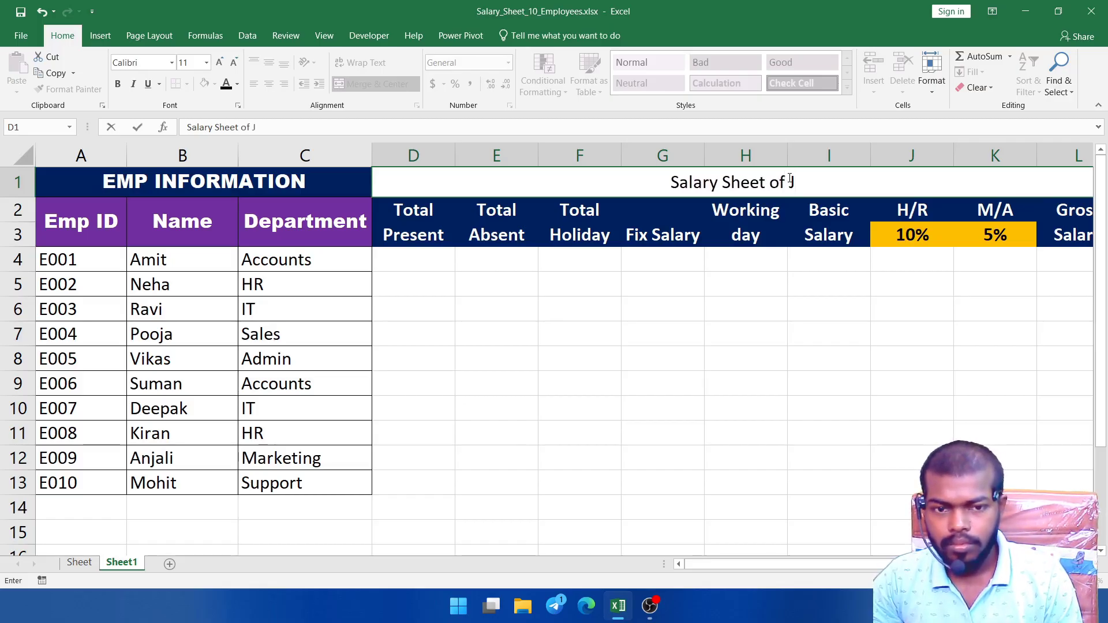
{"action": "type", "text": "anua"}
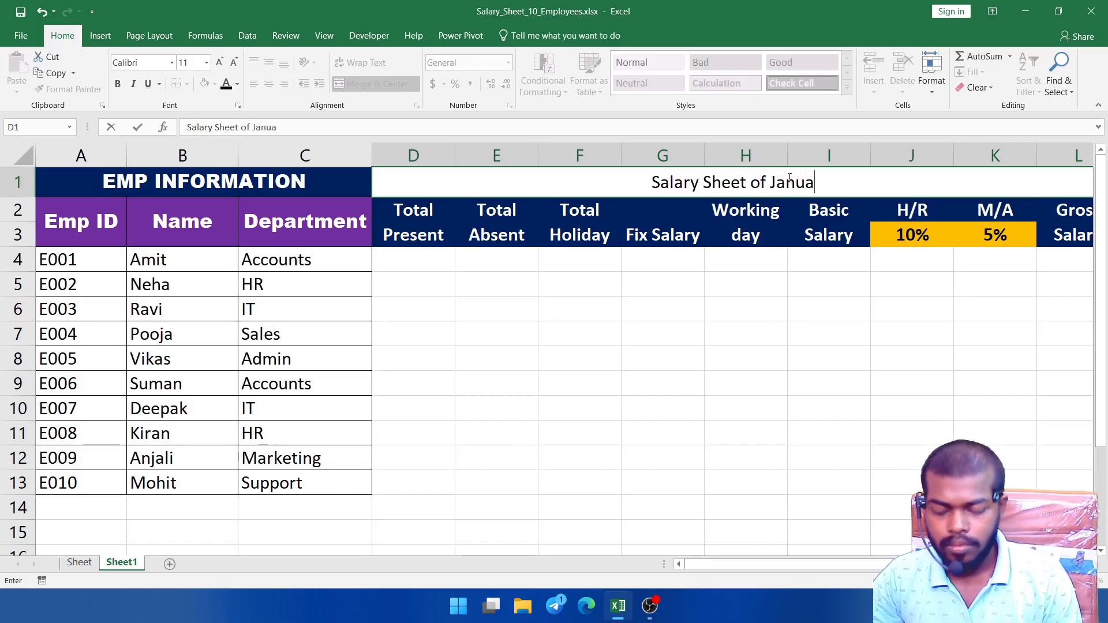
{"action": "type", "text": "ry Month"}
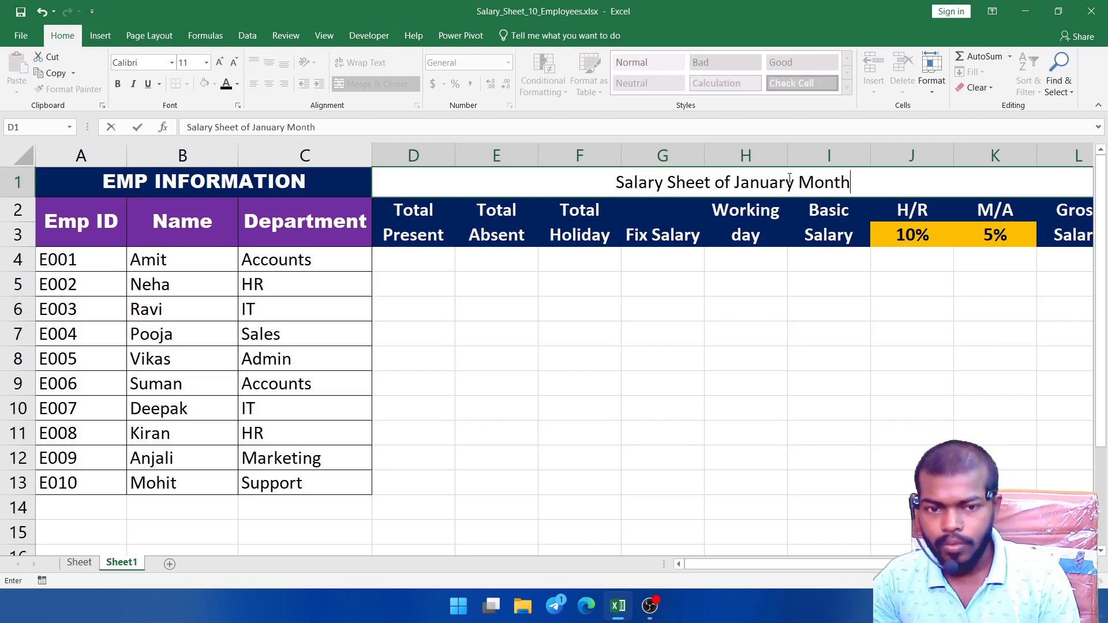
{"action": "type", "text": " 2026"}
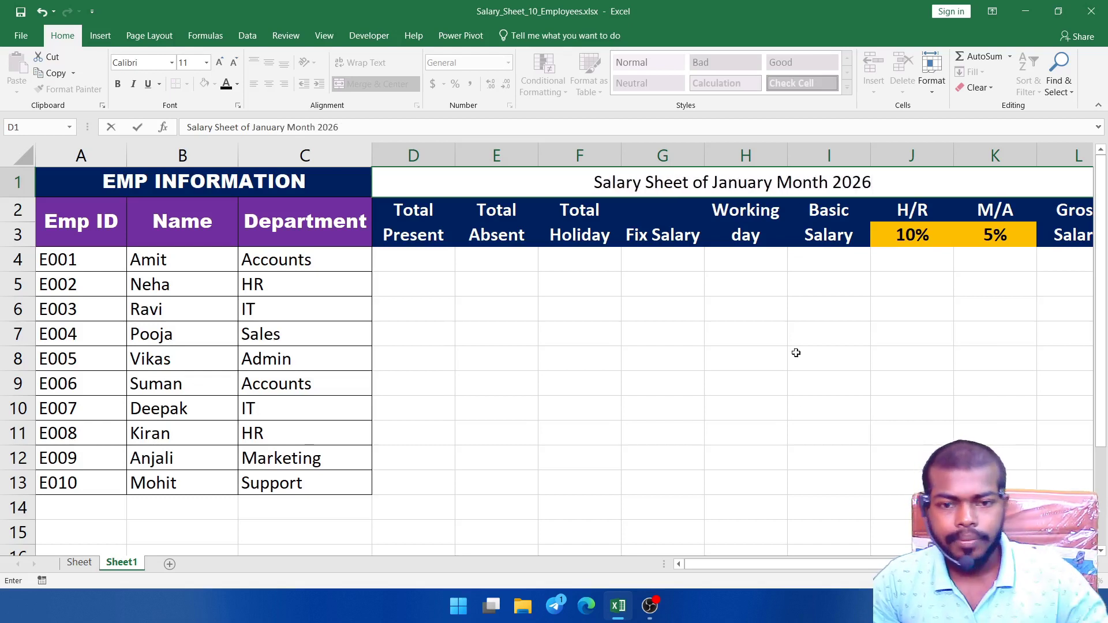
{"action": "left_click", "coordinate": [806, 406]}
{"action": "double_click", "coordinate": [790, 185]}
{"action": "left_click", "coordinate": [853, 309]}
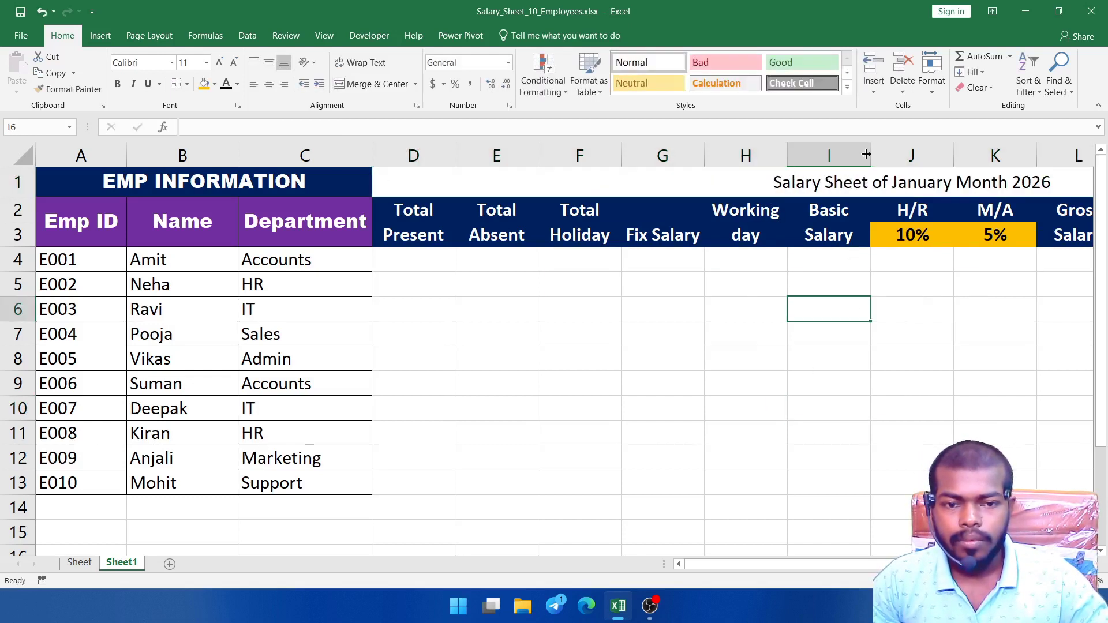
Set the salary sheet title in D1 to font size 16 and the Arial Black font.
{"action": "left_click", "coordinate": [848, 183]}
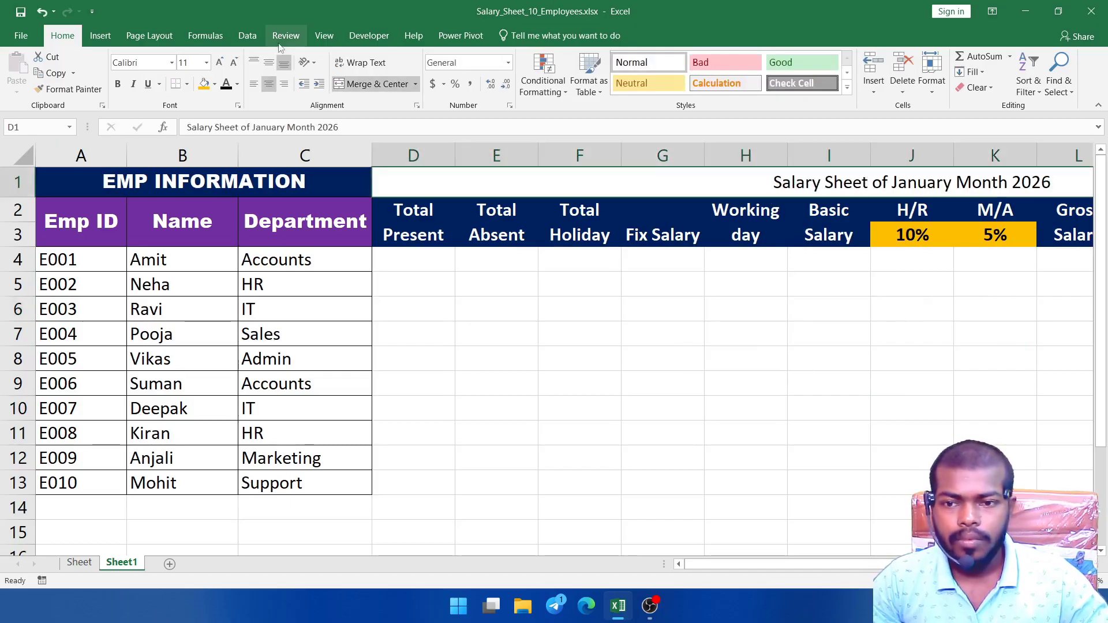
{"action": "left_click", "coordinate": [220, 62]}
{"action": "left_click", "coordinate": [220, 62]}
{"action": "left_click", "coordinate": [220, 62]}
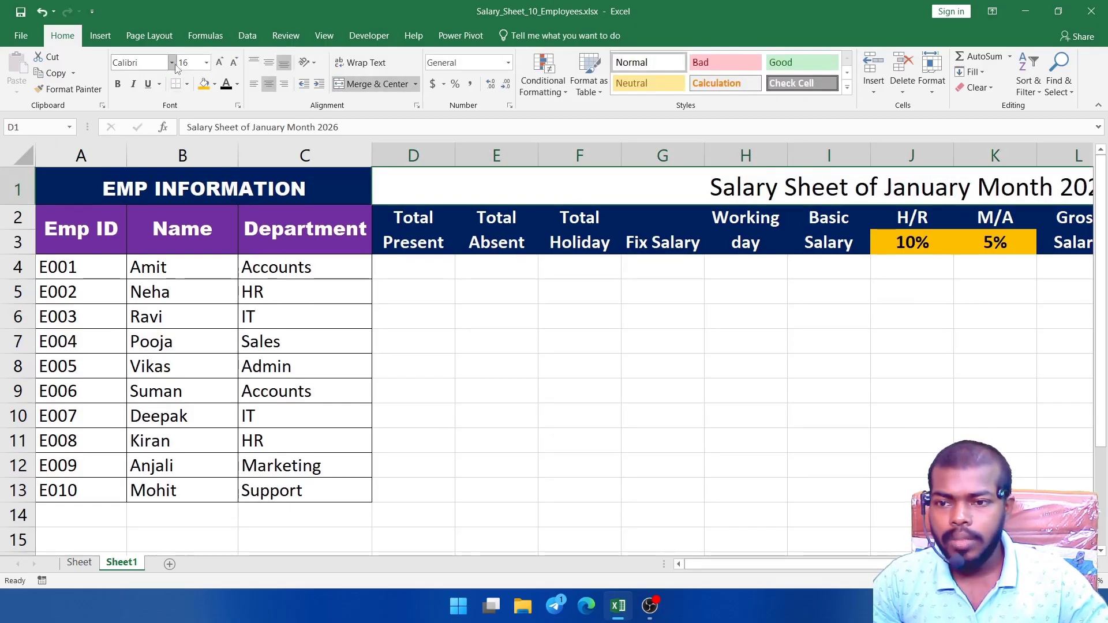
{"action": "left_click", "coordinate": [172, 63]}
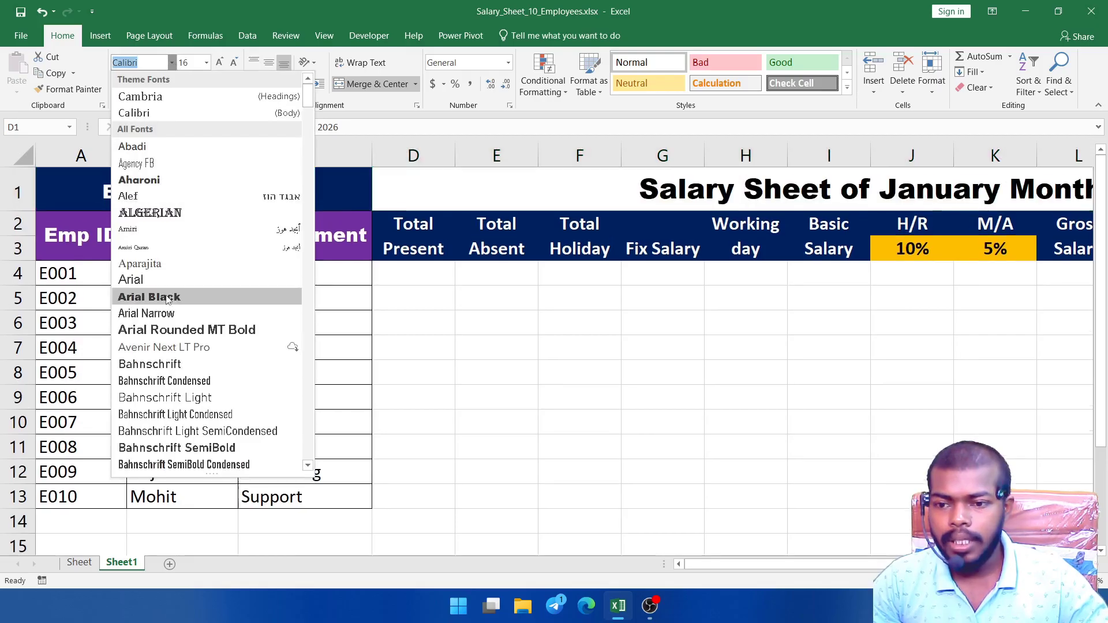
{"action": "left_click", "coordinate": [166, 296]}
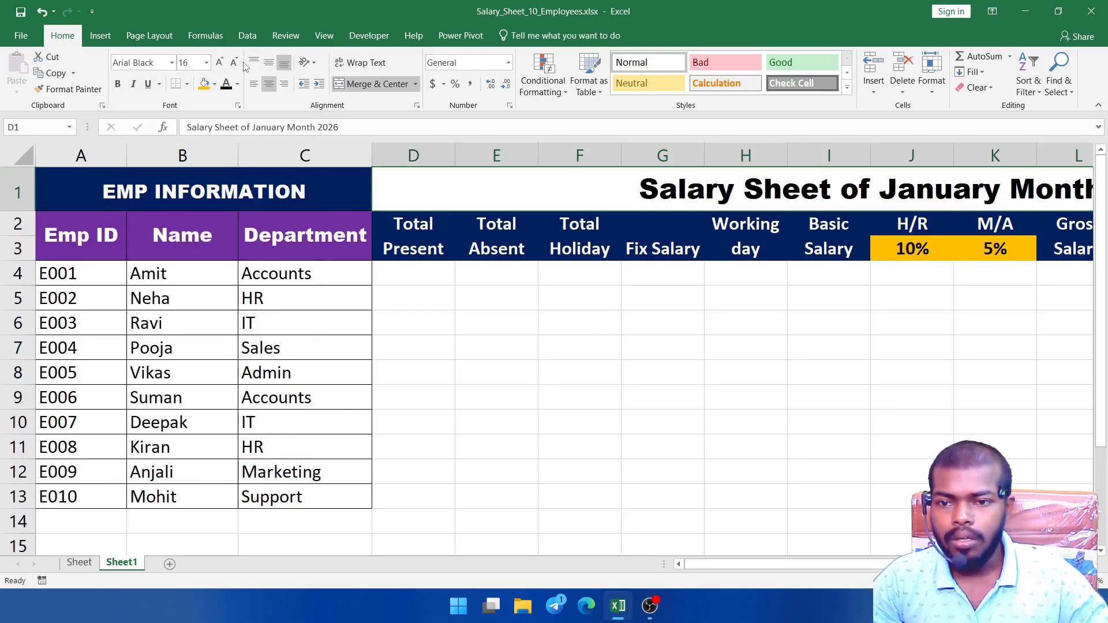
Give the title cell D1 a purple fill and white font color.
{"action": "left_click", "coordinate": [237, 85]}
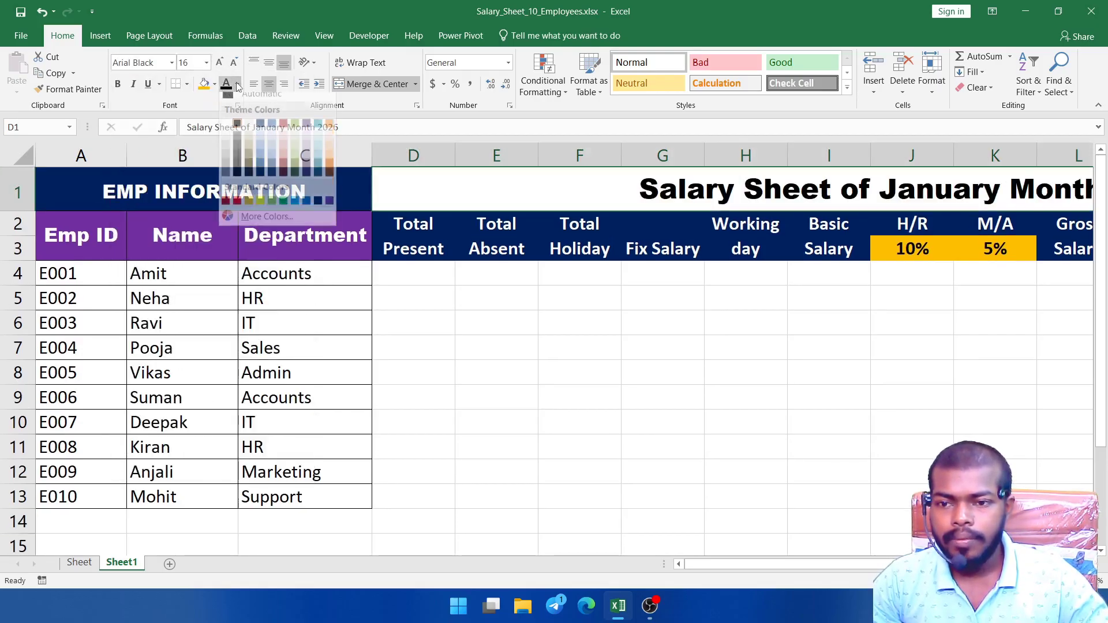
{"action": "left_click", "coordinate": [215, 84]}
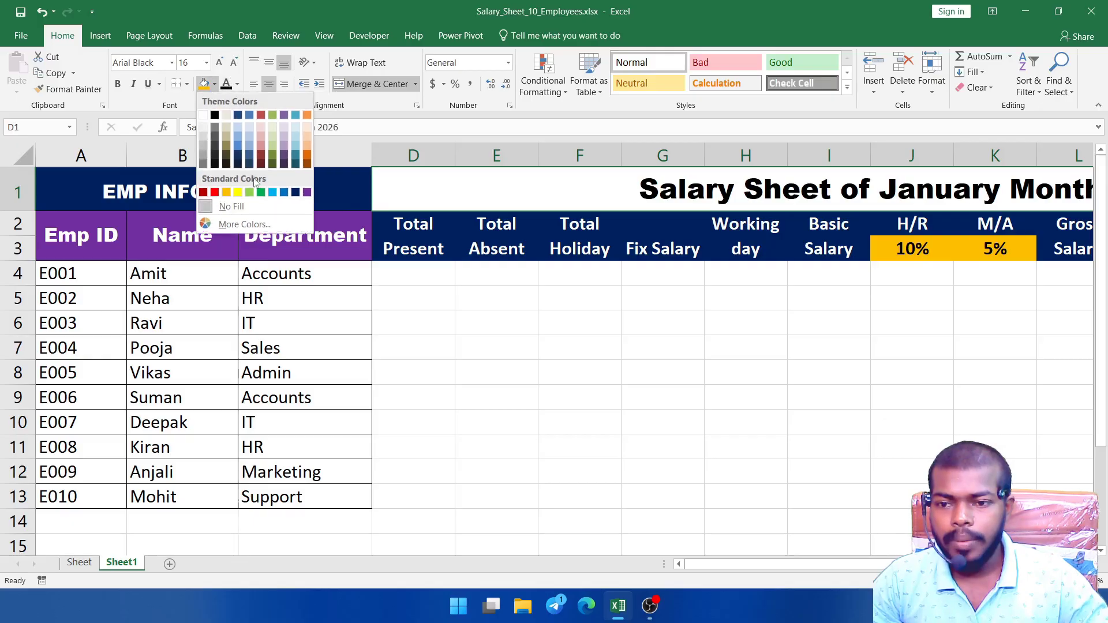
{"action": "left_click", "coordinate": [307, 193]}
{"action": "left_click", "coordinate": [237, 85]}
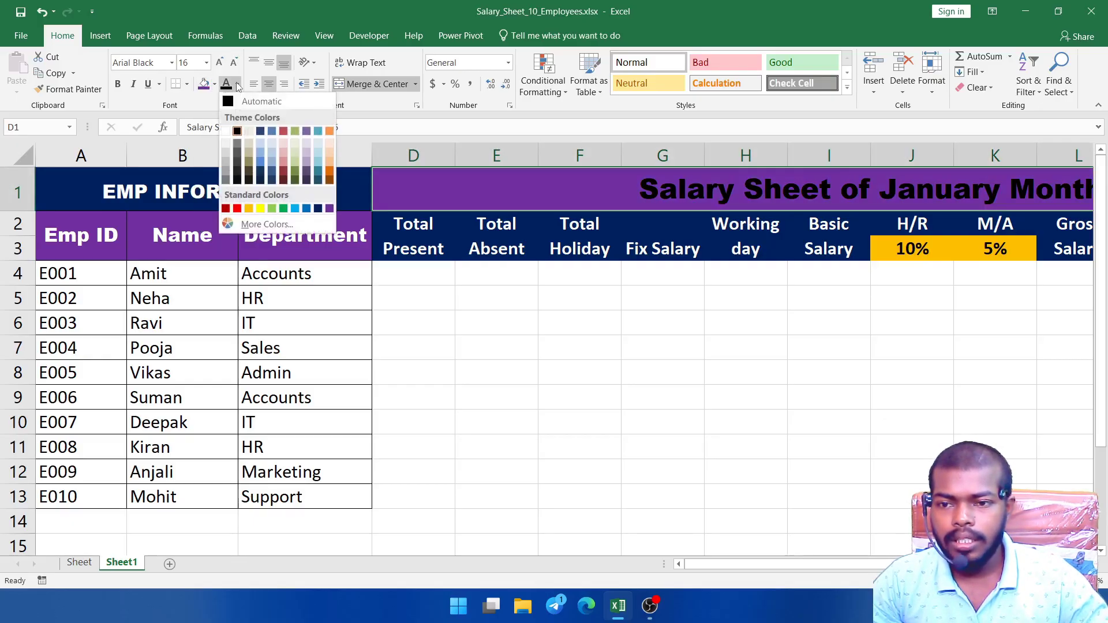
{"action": "left_click", "coordinate": [230, 132]}
{"action": "left_click", "coordinate": [639, 366]}
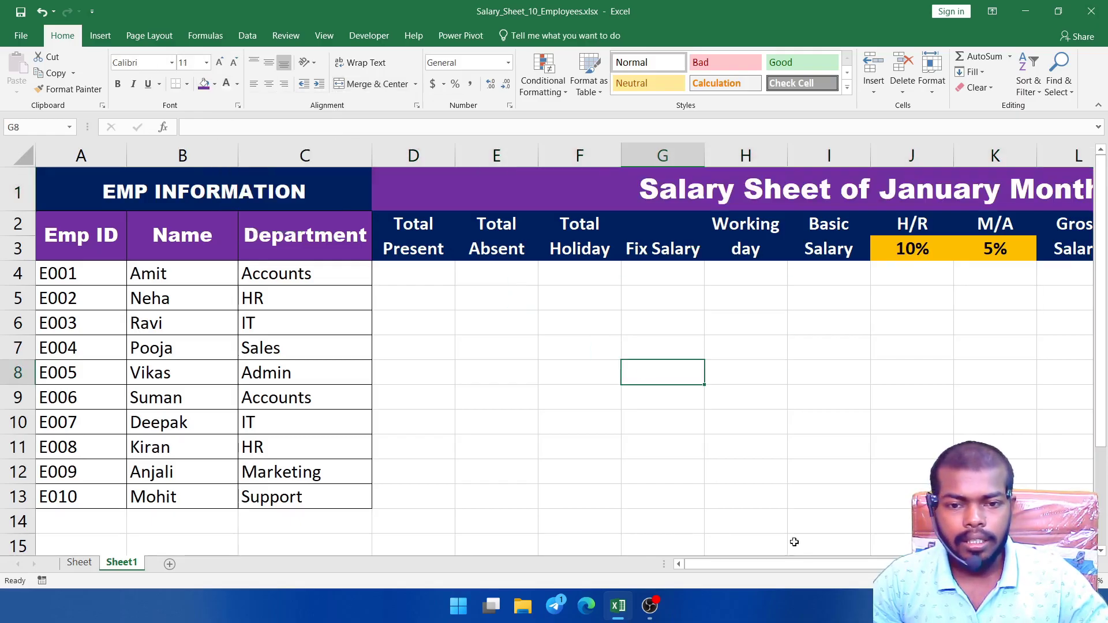
Apply all borders to the range D1:P13, covering the title, headers and employee rows.
{"action": "left_click_drag", "start_coordinate": [789, 564], "coordinate": [757, 561]}
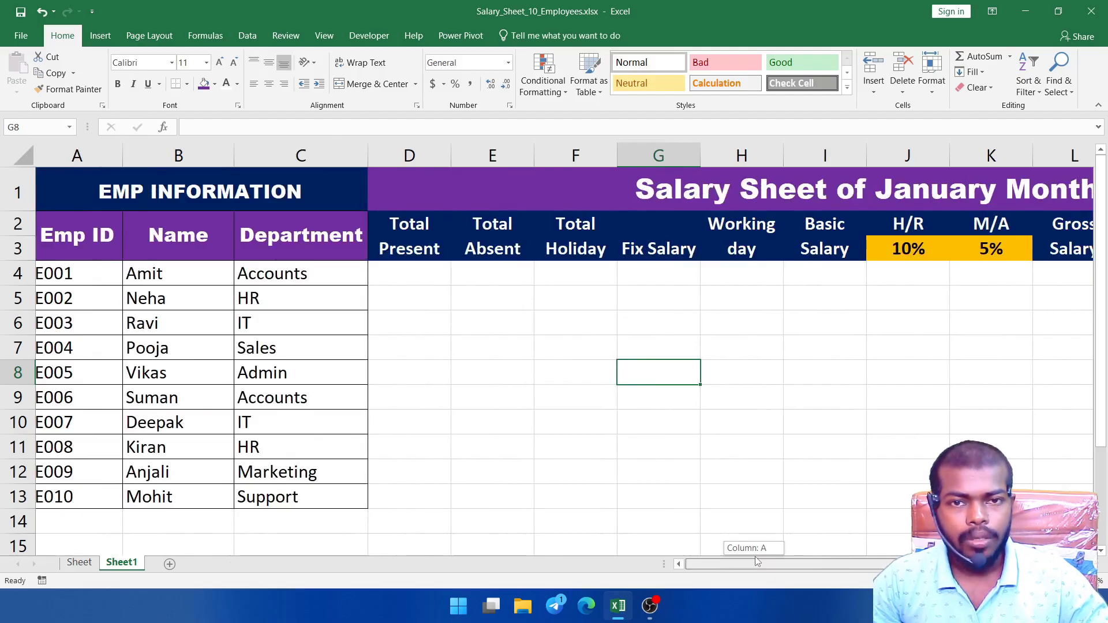
{"action": "left_click_drag", "start_coordinate": [757, 561], "coordinate": [751, 563]}
{"action": "left_click_drag", "start_coordinate": [549, 194], "coordinate": [571, 497]}
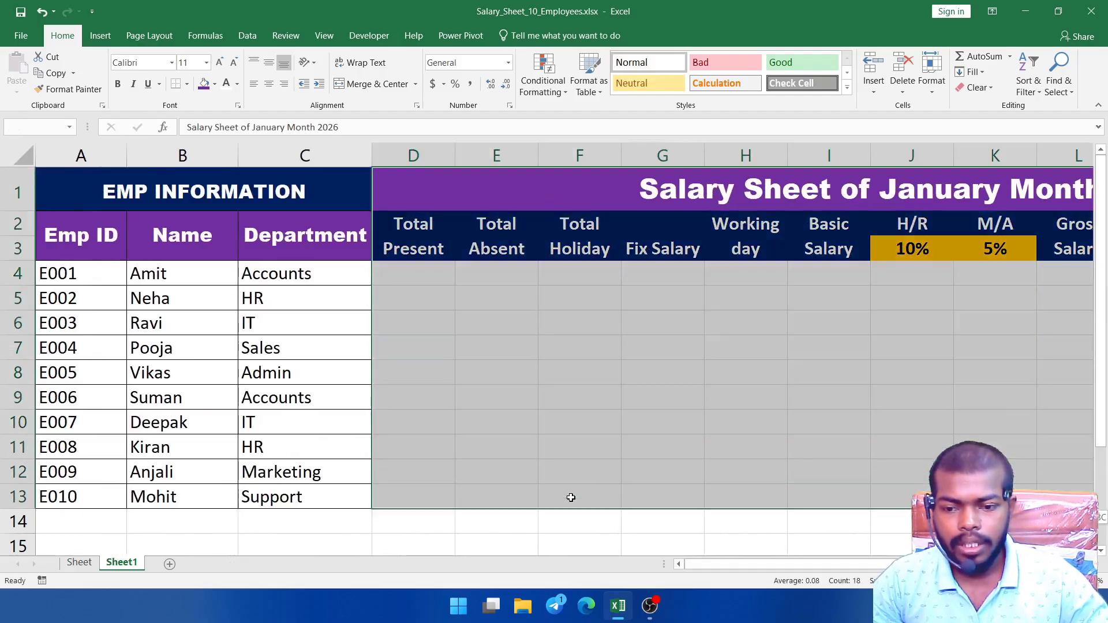
{"action": "left_click", "coordinate": [187, 84]}
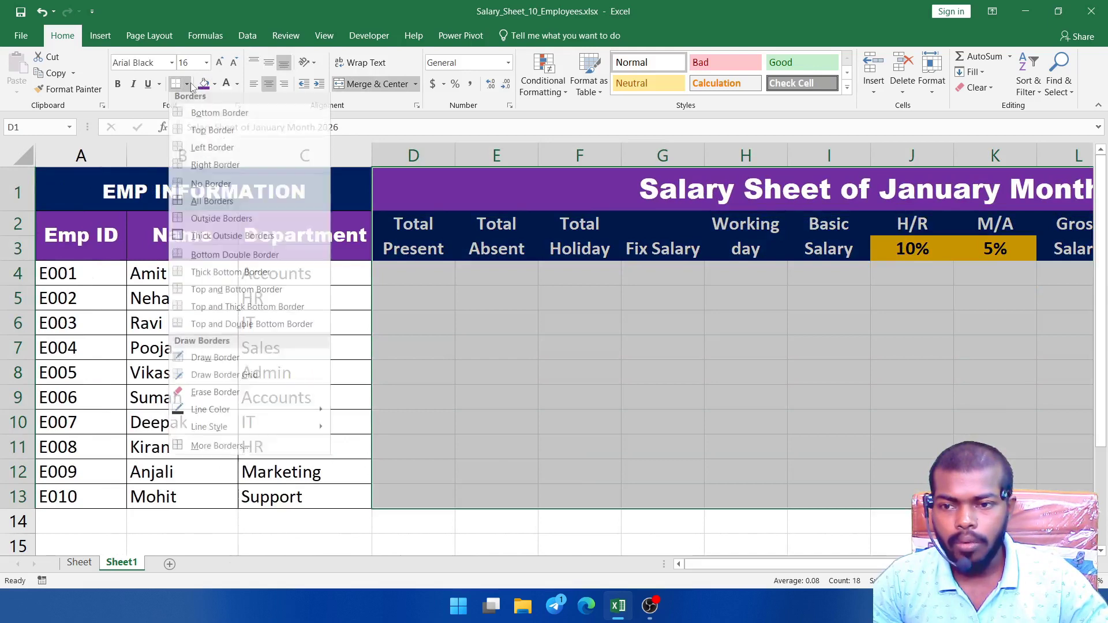
{"action": "left_click", "coordinate": [225, 206]}
{"action": "left_click", "coordinate": [550, 313]}
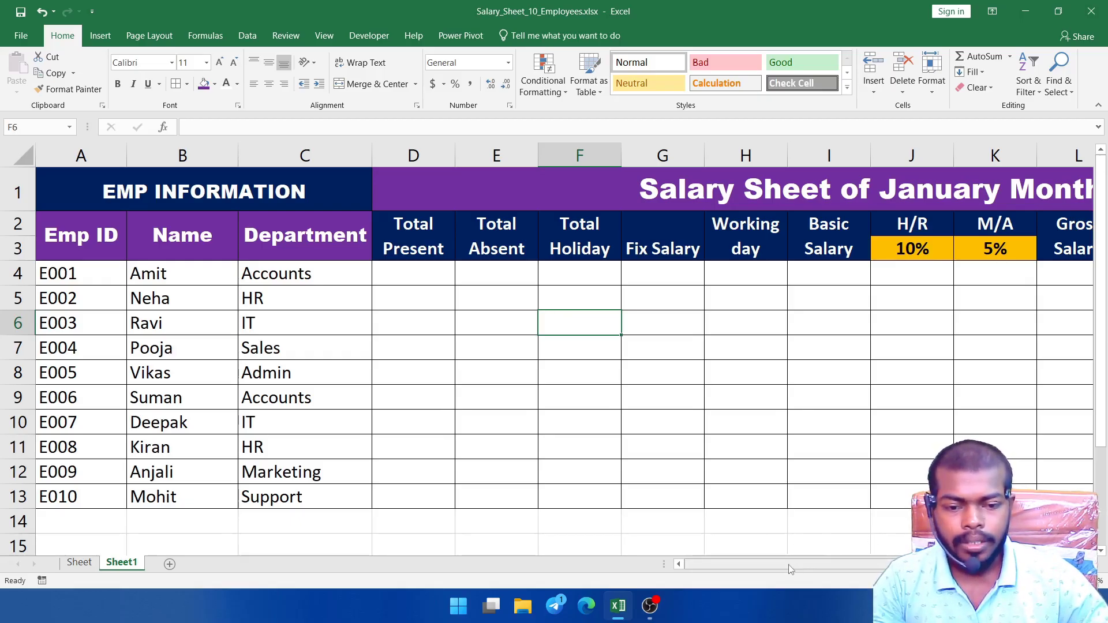
Enter =(Sheet!AI4) in D4 to pull the first employee's total present from the attendance sheet, and center the cell.
{"action": "left_click_drag", "start_coordinate": [791, 568], "coordinate": [832, 569]}
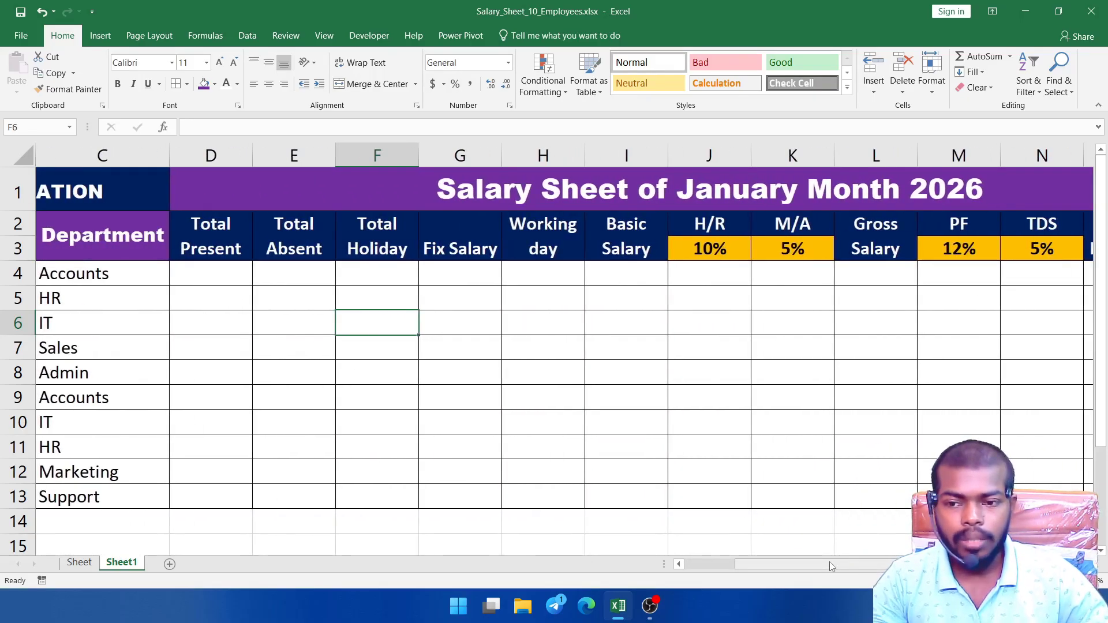
{"action": "left_click", "coordinate": [219, 280]}
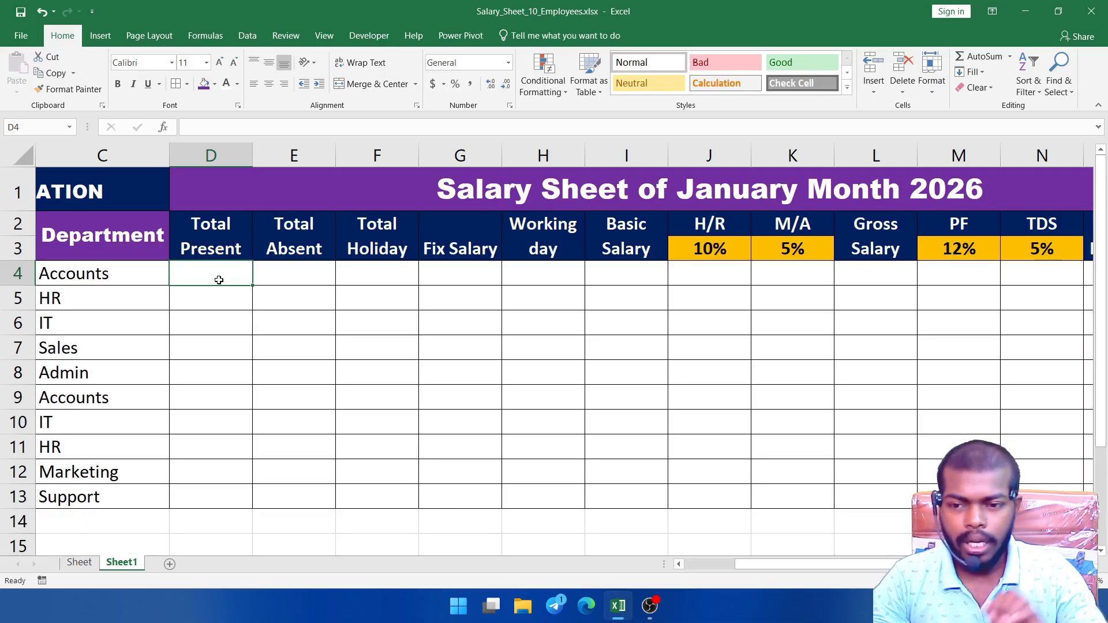
{"action": "type", "text": "="}
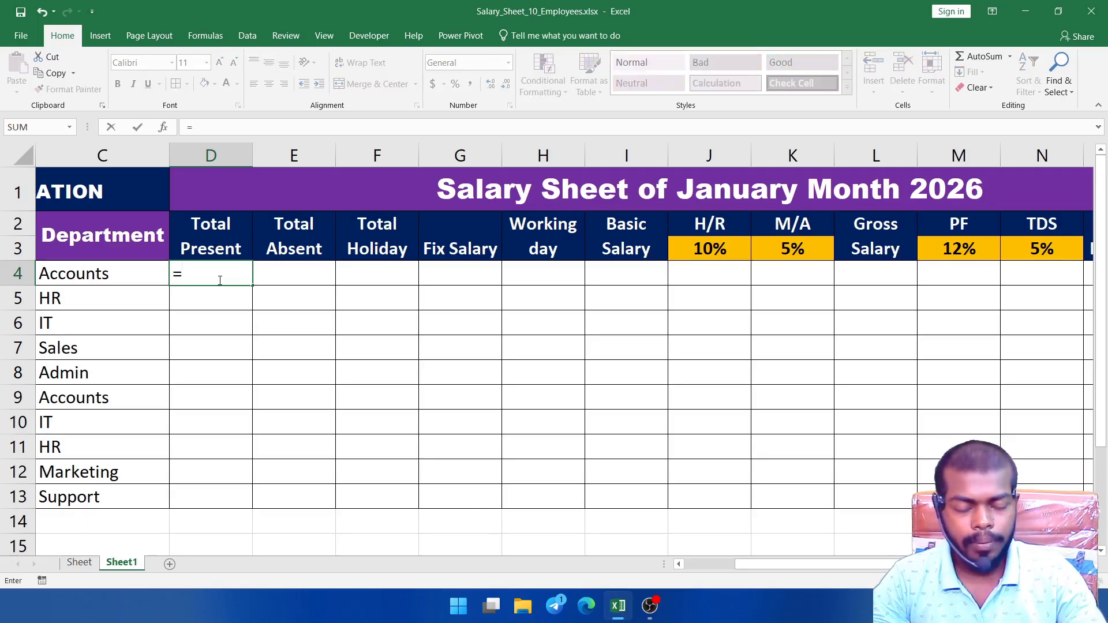
{"action": "type", "text": "("}
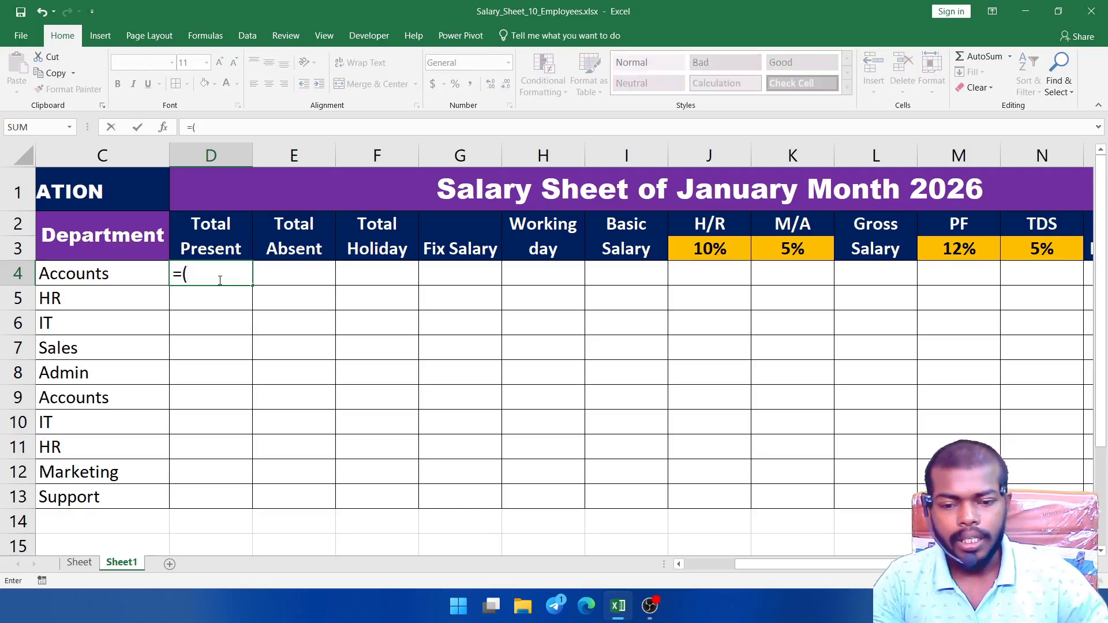
{"action": "left_click", "coordinate": [80, 563]}
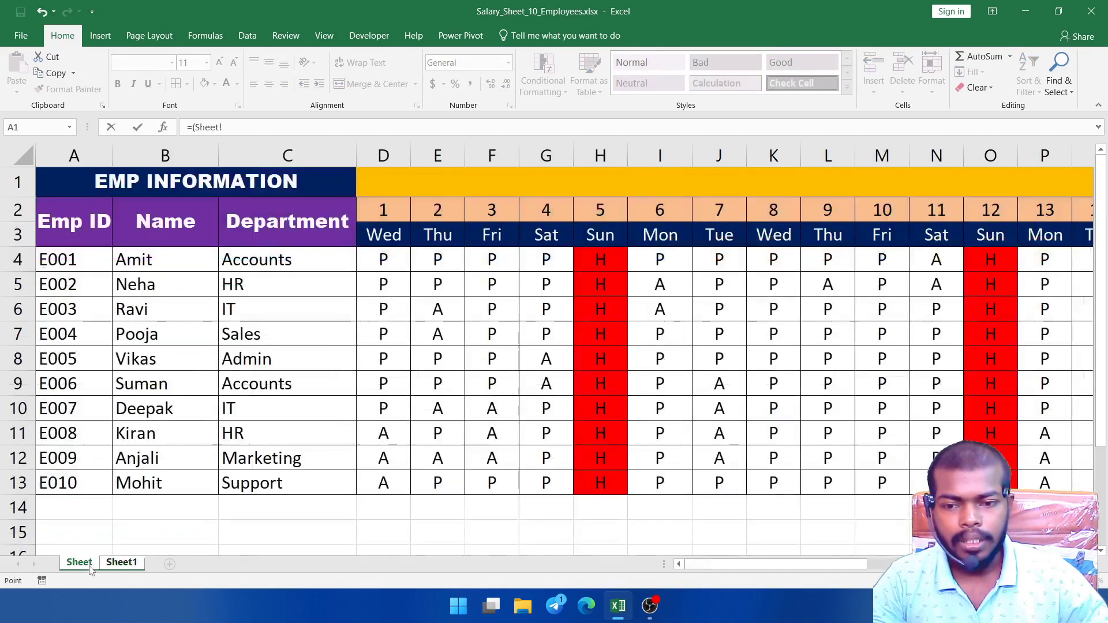
{"action": "left_click_drag", "start_coordinate": [716, 564], "coordinate": [907, 564]}
{"action": "left_click", "coordinate": [956, 260]}
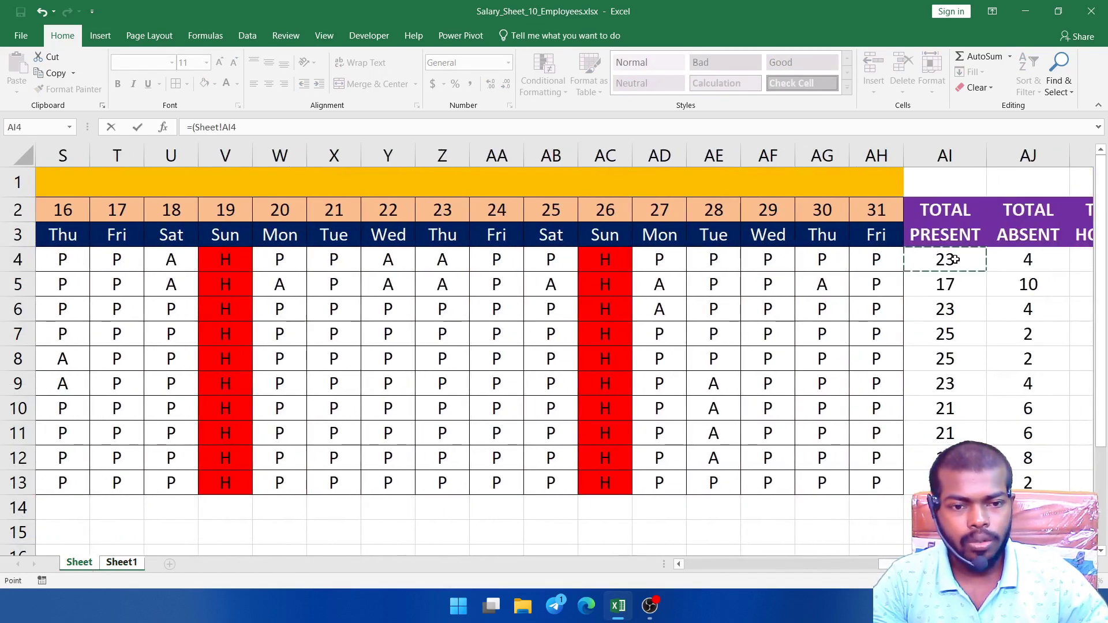
{"action": "key", "text": "Return"}
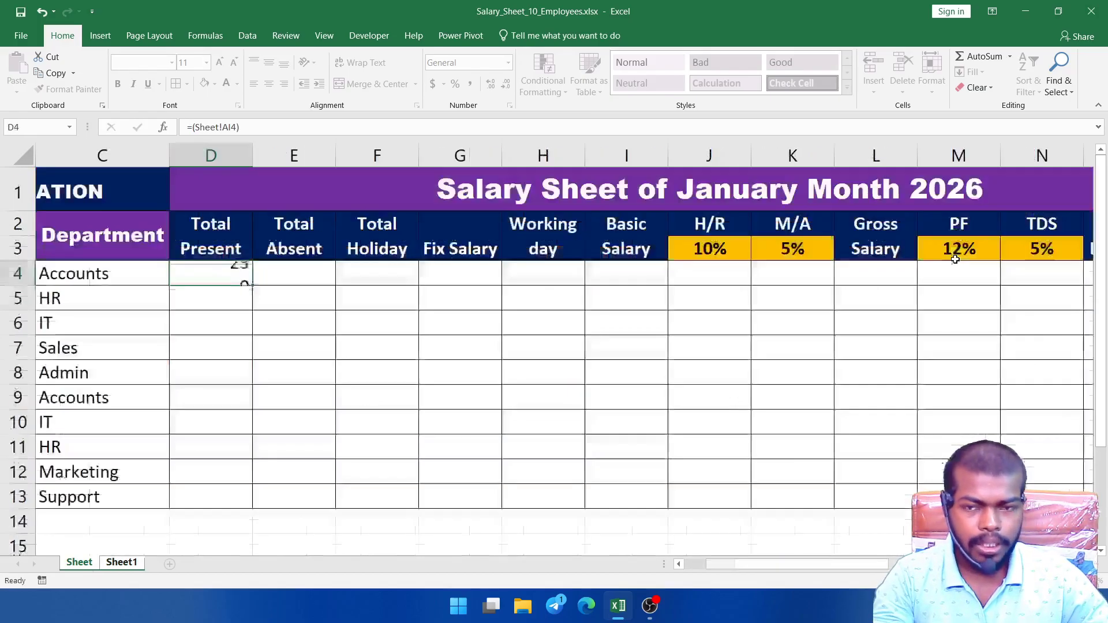
{"action": "left_click", "coordinate": [214, 274]}
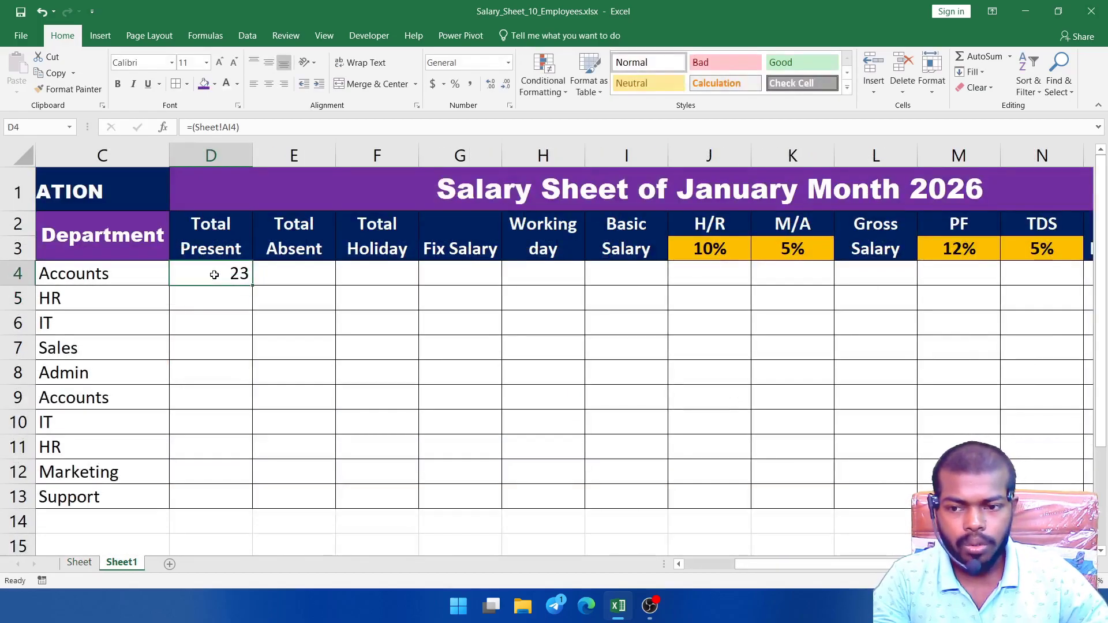
{"action": "left_click", "coordinate": [270, 84]}
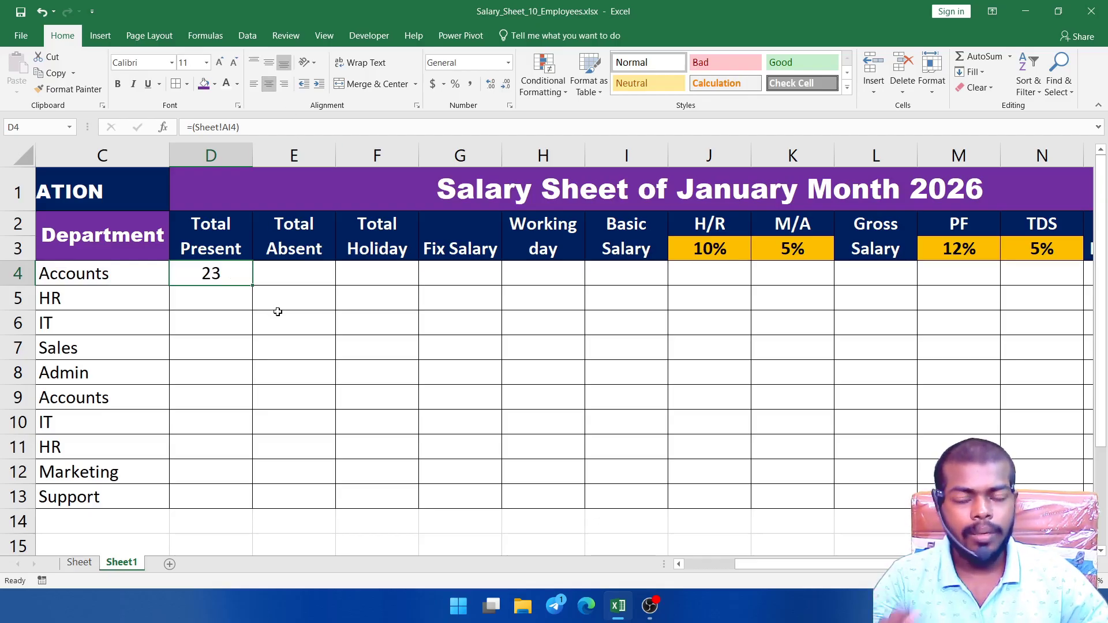
Enter =(Sheet!AJ4) in E4 to pull the first employee's total absent from the attendance sheet, and center the cell.
{"action": "left_click", "coordinate": [285, 283]}
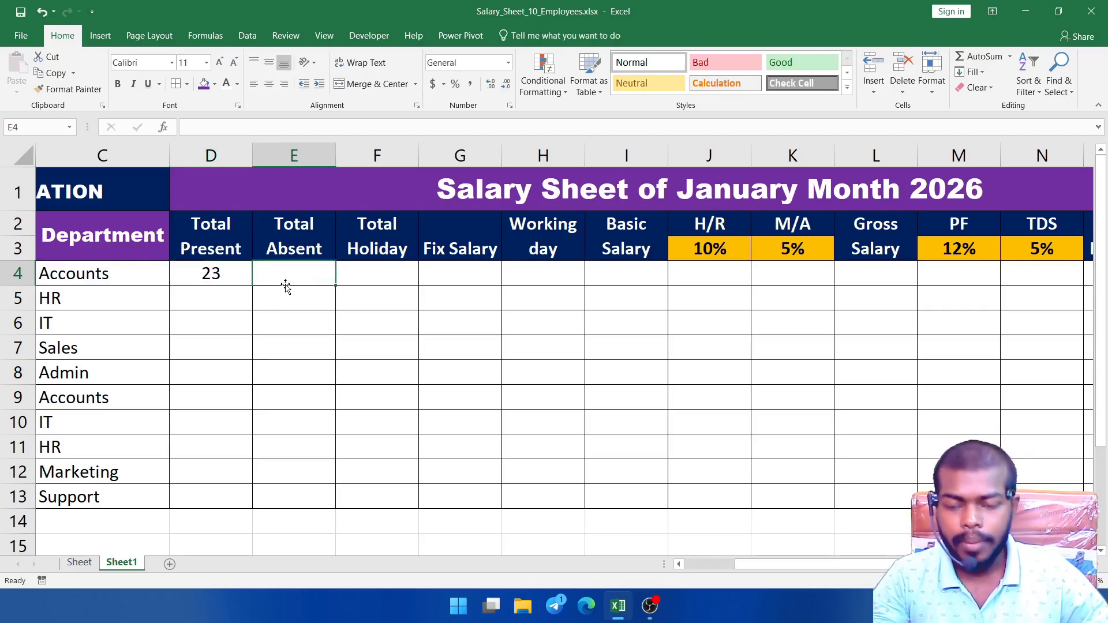
{"action": "type", "text": "-"}
{"action": "key", "text": "BackSpace"}
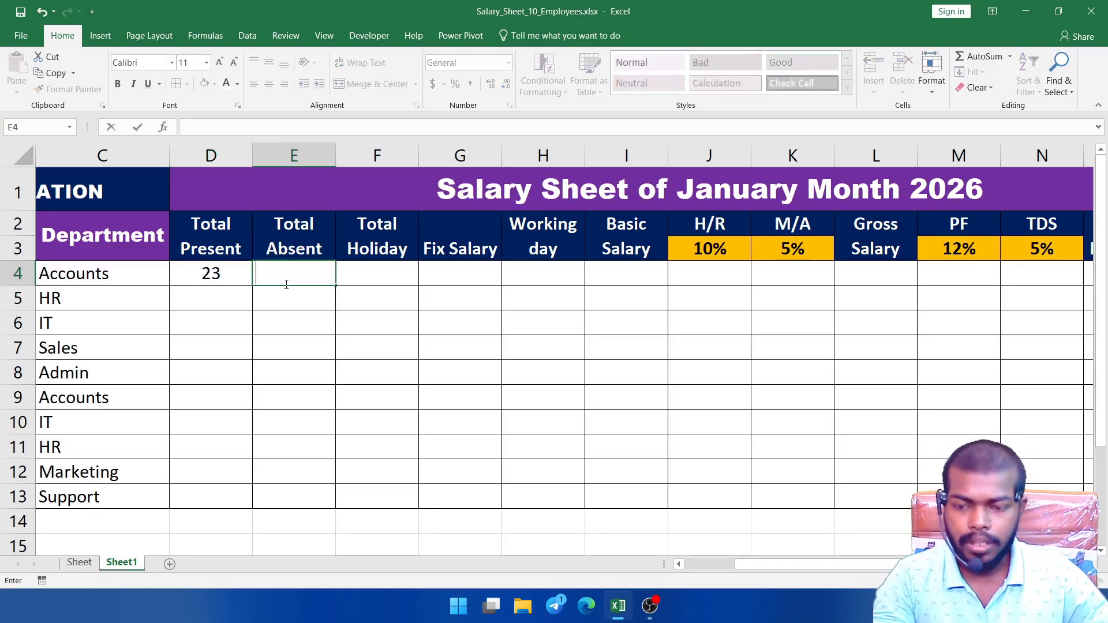
{"action": "type", "text": "=("}
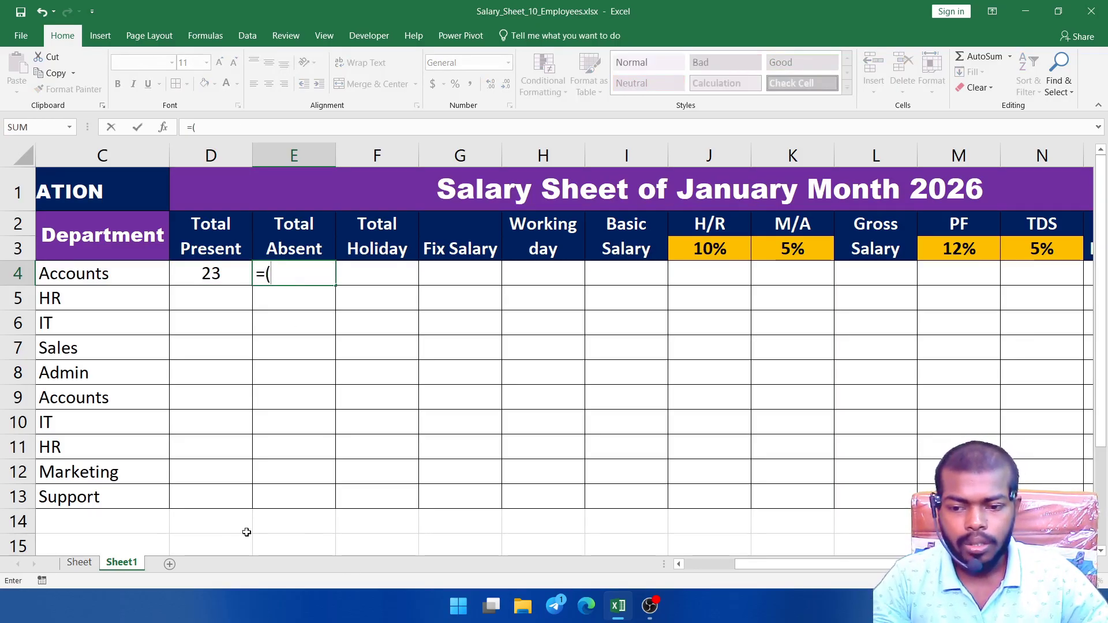
{"action": "left_click", "coordinate": [78, 563]}
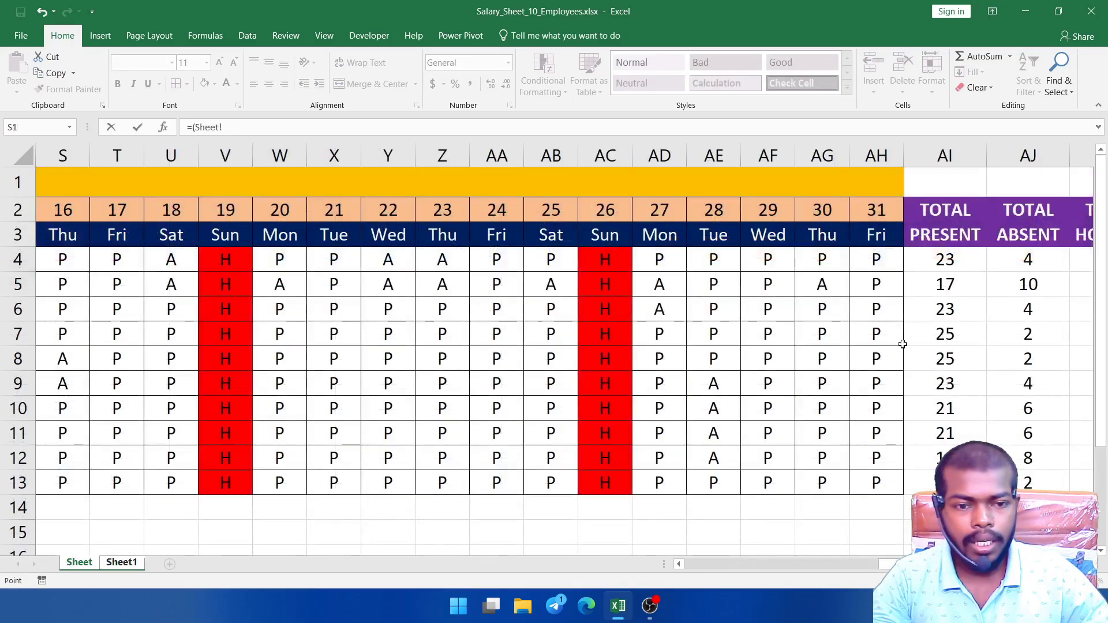
{"action": "left_click", "coordinate": [1026, 262]}
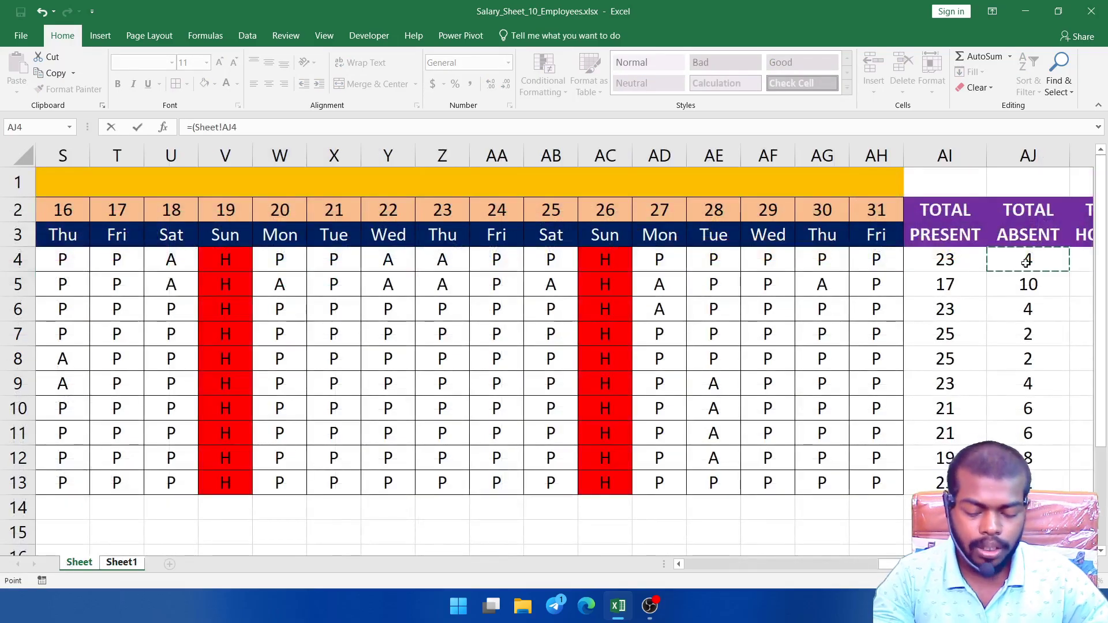
{"action": "type", "text": ")"}
{"action": "key", "text": "Return"}
{"action": "left_click", "coordinate": [298, 274]}
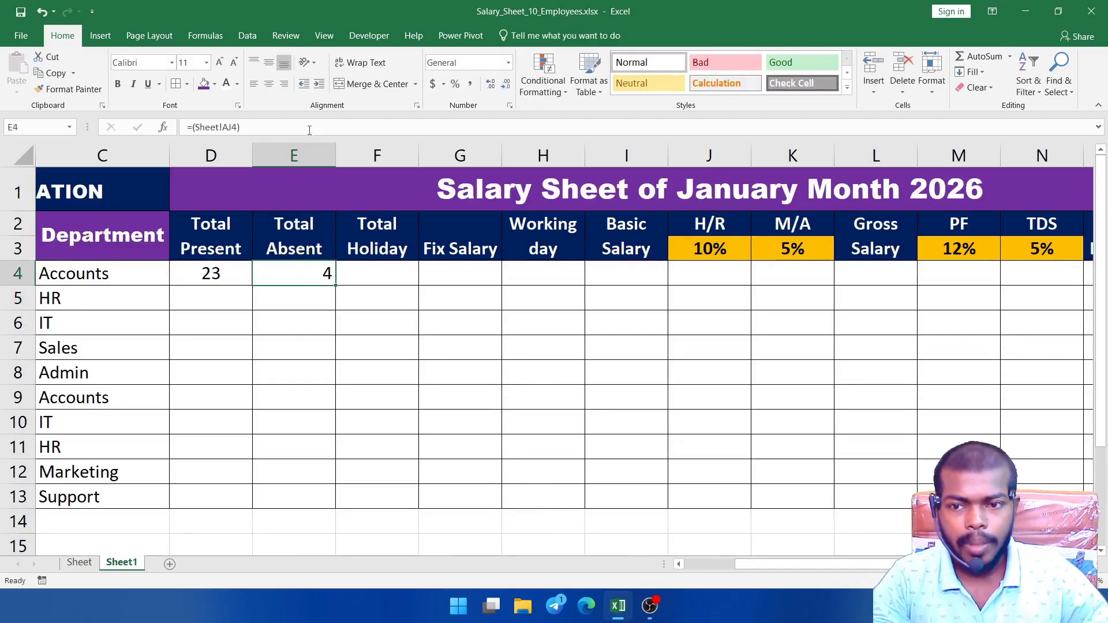
{"action": "left_click", "coordinate": [268, 88]}
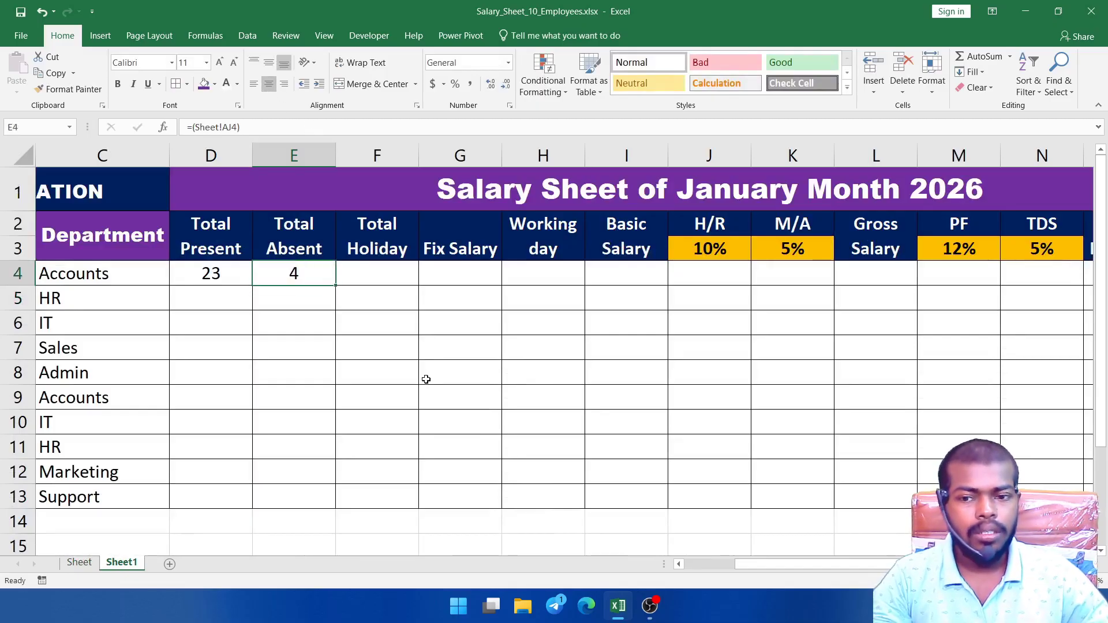
Enter =(Sheet!AK4) in F4 to pull the first employee's total holiday from the attendance sheet, and center the cell.
{"action": "left_click", "coordinate": [364, 278]}
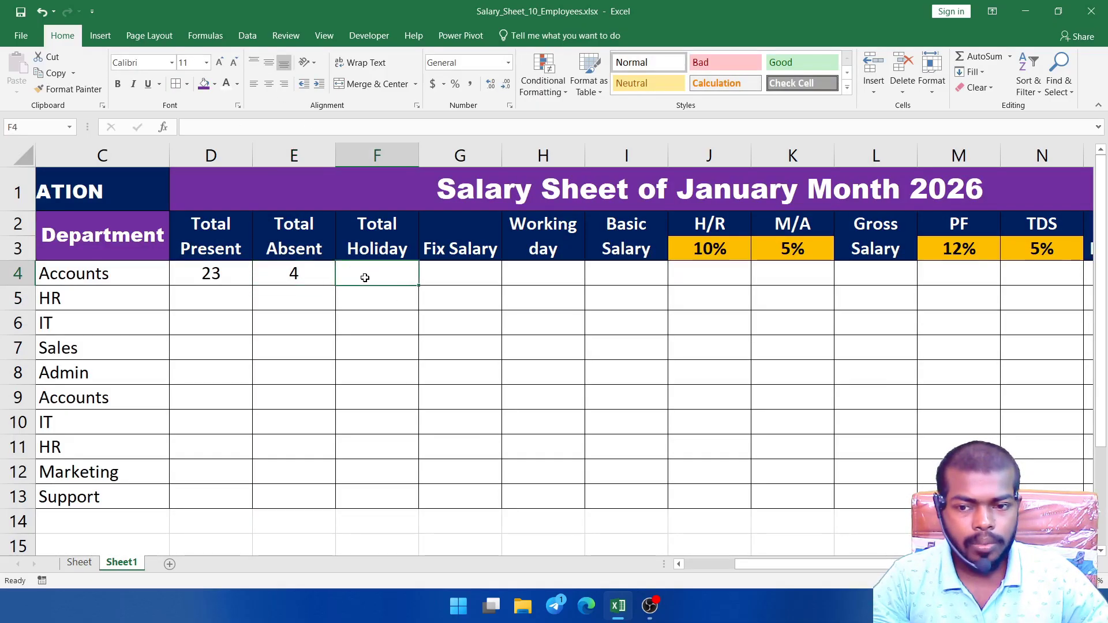
{"action": "type", "text": "=("}
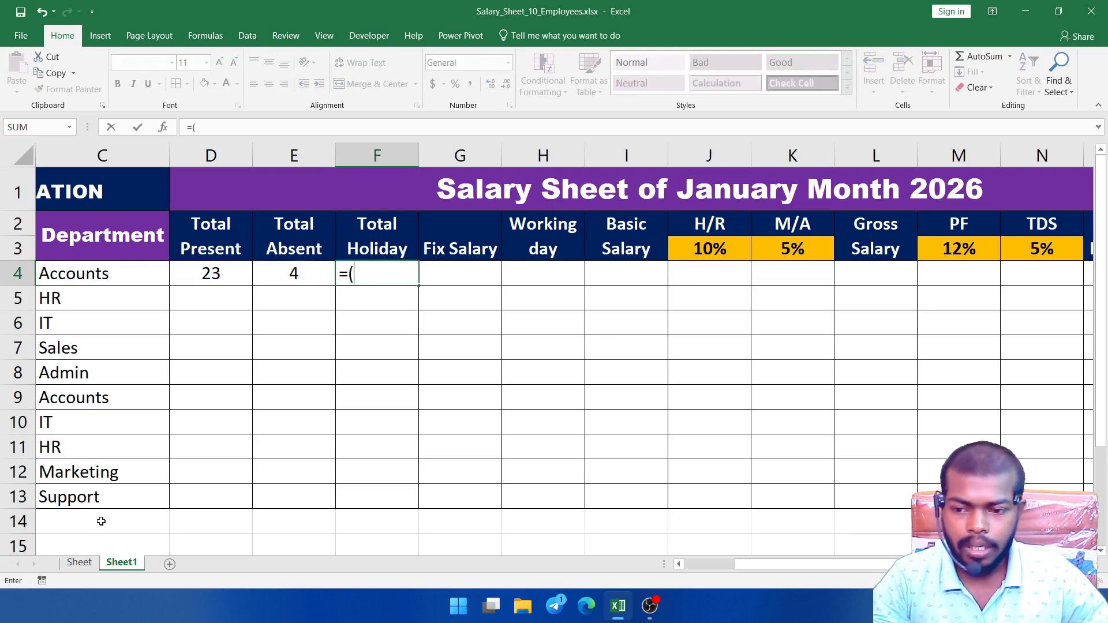
{"action": "left_click", "coordinate": [79, 562]}
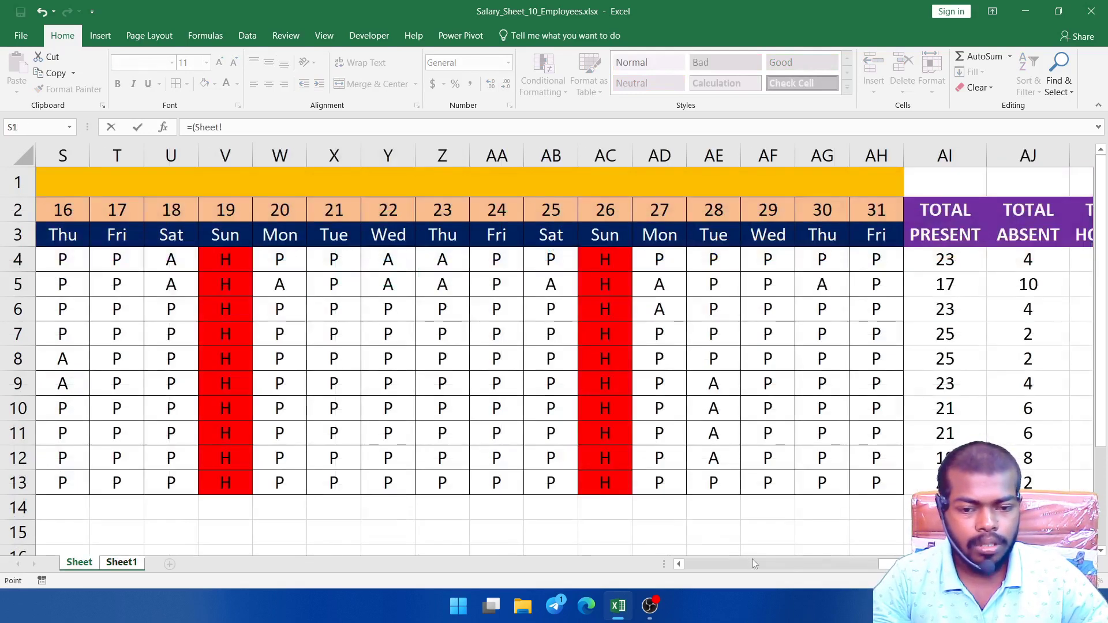
{"action": "scroll", "coordinate": [866, 346], "scroll_direction": "right", "scroll_amount": 2}
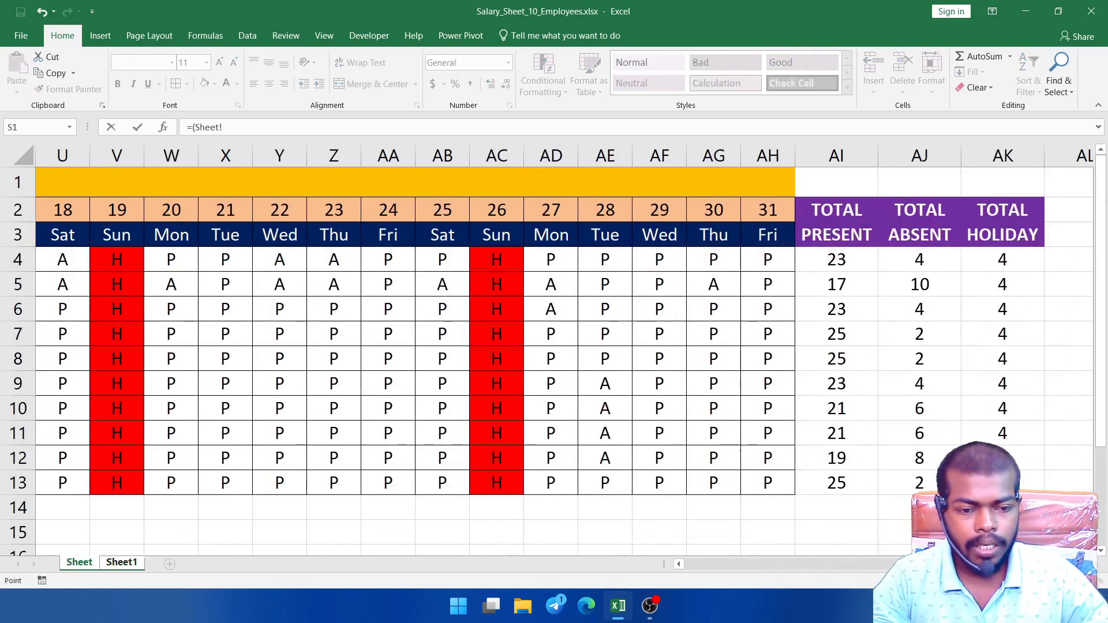
{"action": "left_click", "coordinate": [998, 259]}
{"action": "key", "text": "Return"}
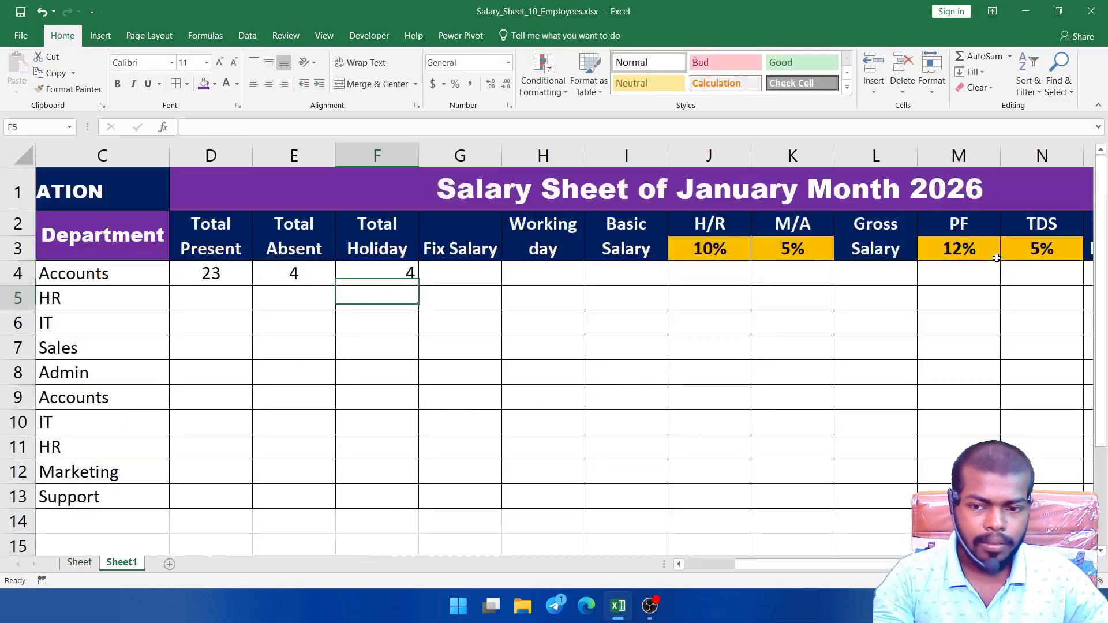
{"action": "left_click", "coordinate": [408, 275]}
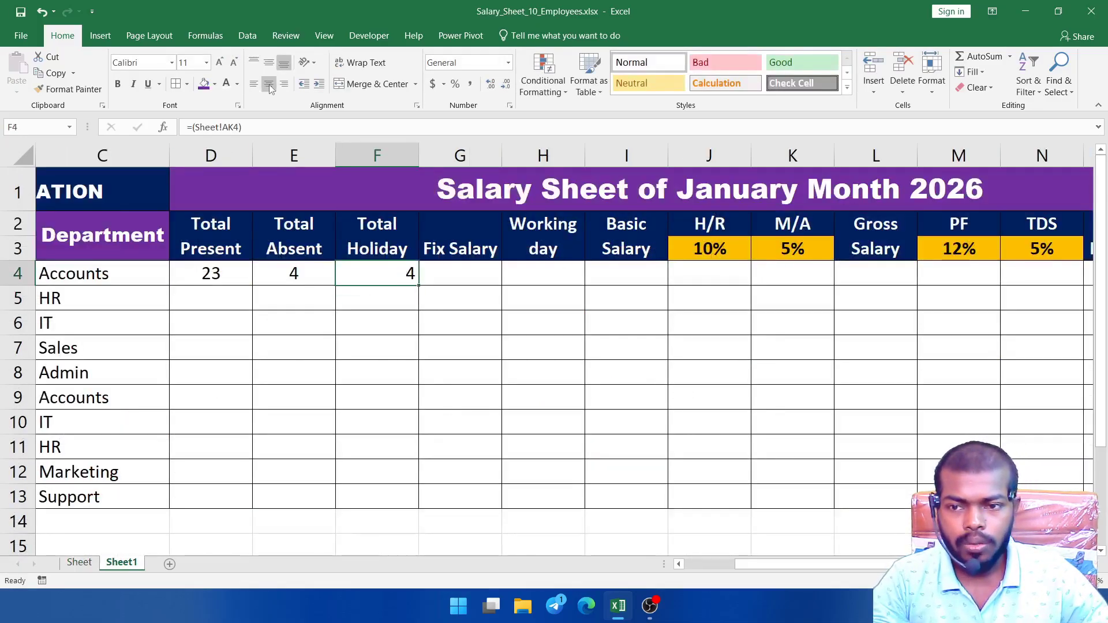
{"action": "left_click", "coordinate": [293, 346]}
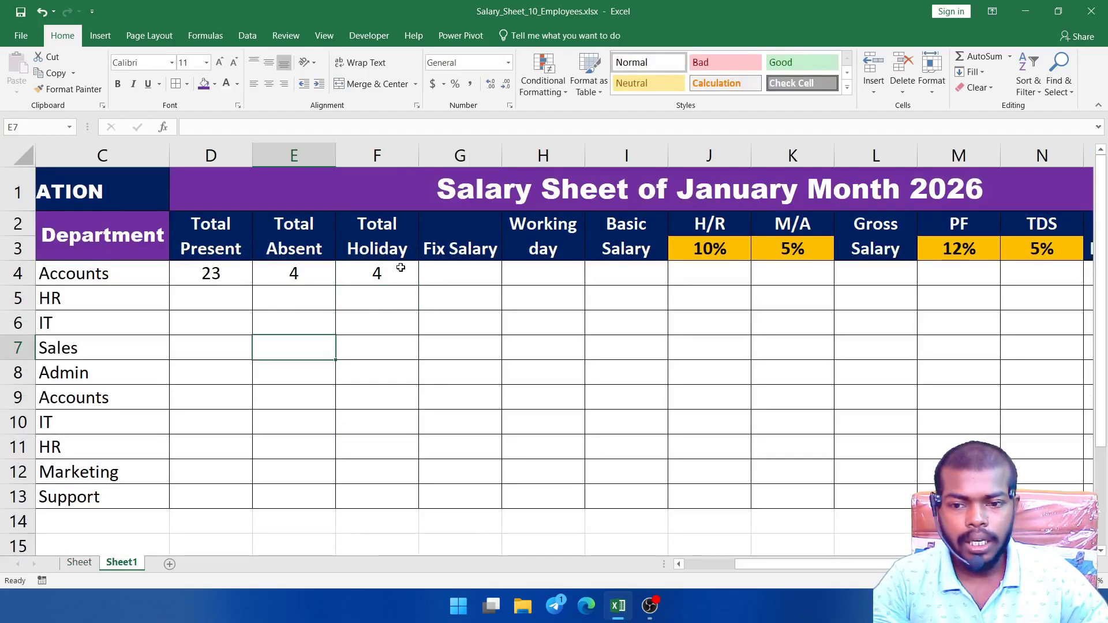
Fill the Total Holiday, Total Absent and Total Present formulas from row 4 down through row 13.
{"action": "left_click", "coordinate": [399, 271]}
{"action": "double_click", "coordinate": [418, 284]}
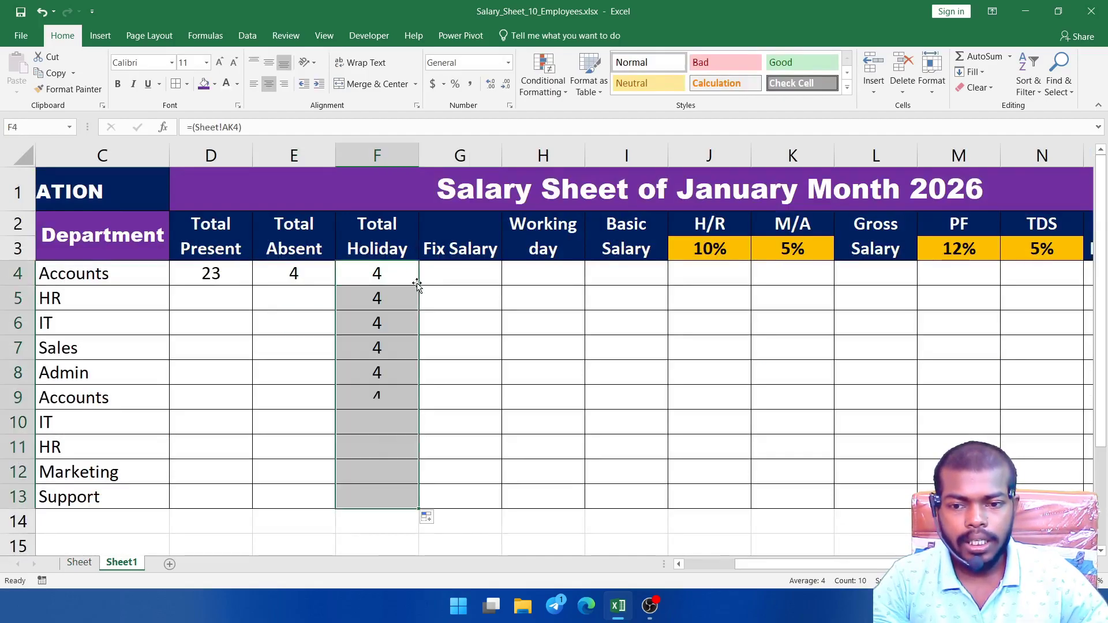
{"action": "left_click", "coordinate": [314, 278]}
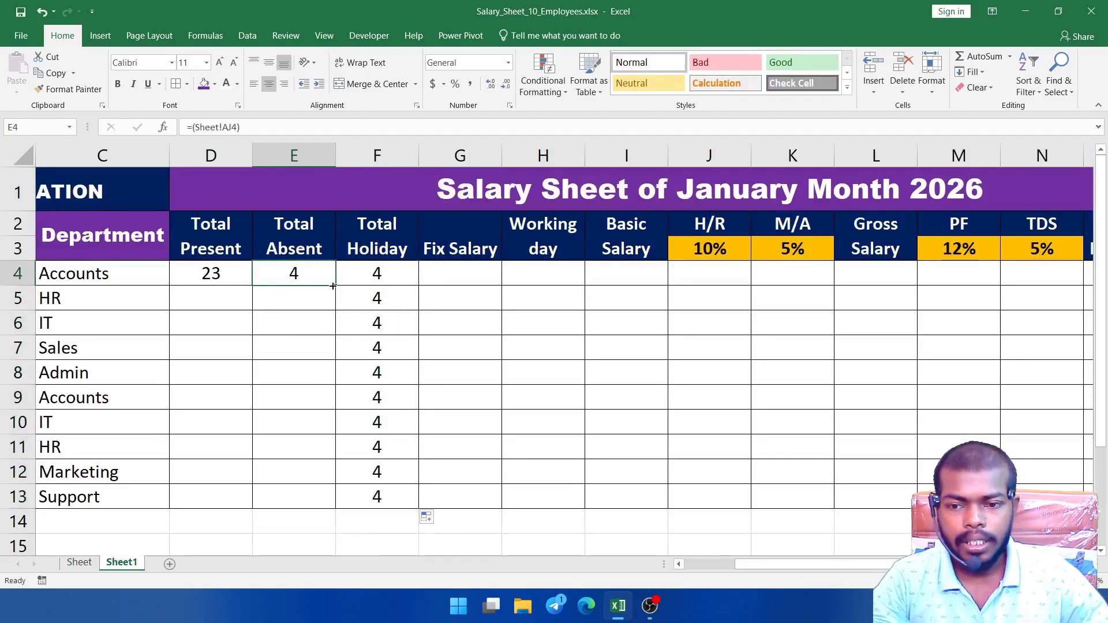
{"action": "double_click", "coordinate": [333, 285]}
{"action": "left_click", "coordinate": [234, 275]}
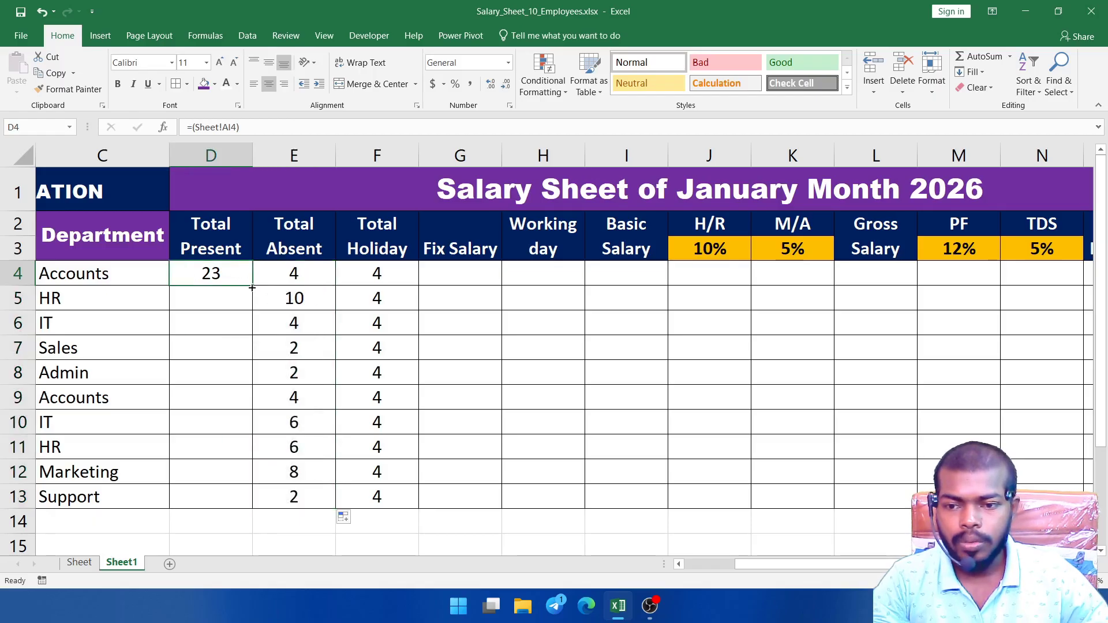
{"action": "double_click", "coordinate": [252, 287]}
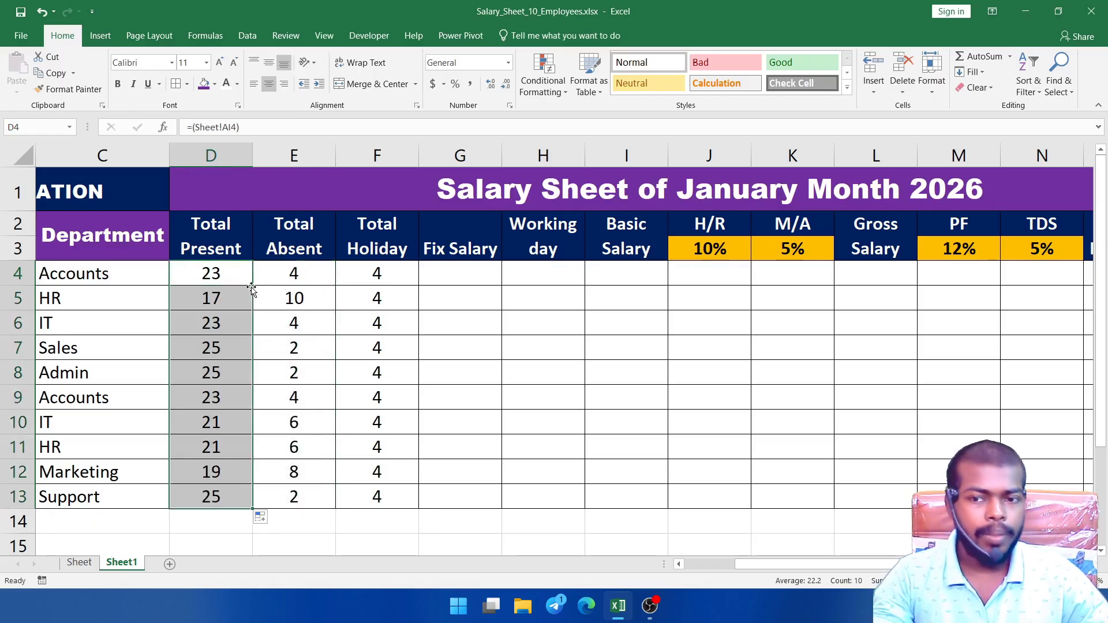
Enter the first two Fix Salary amounts: 25000 in G4 and 35000 in G5.
{"action": "left_click", "coordinate": [472, 273]}
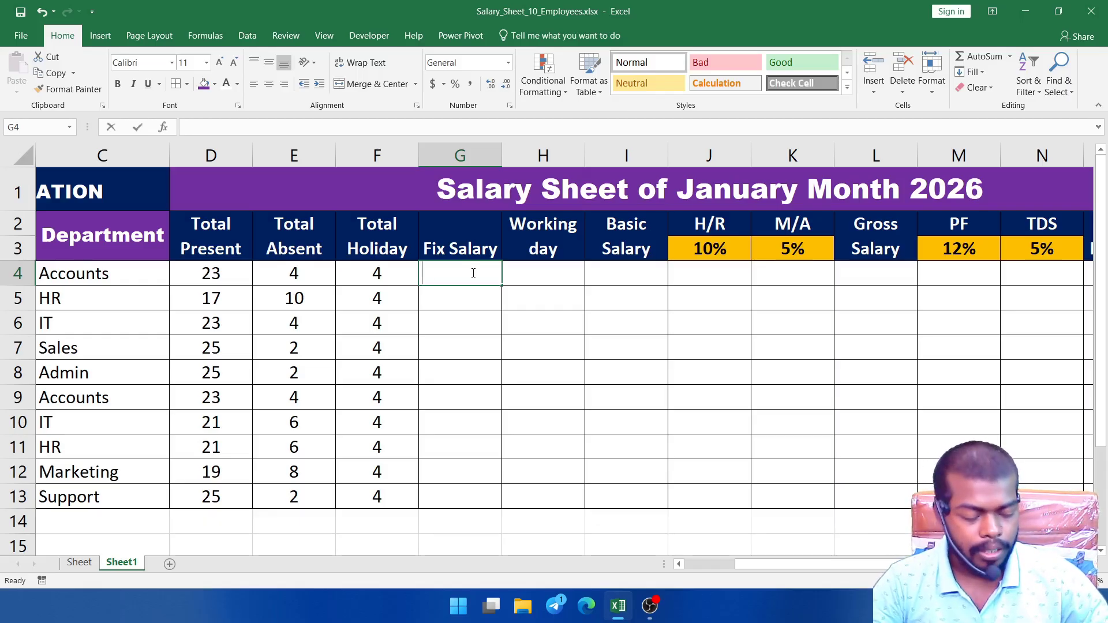
{"action": "type", "text": "25000"}
{"action": "key", "text": "Return"}
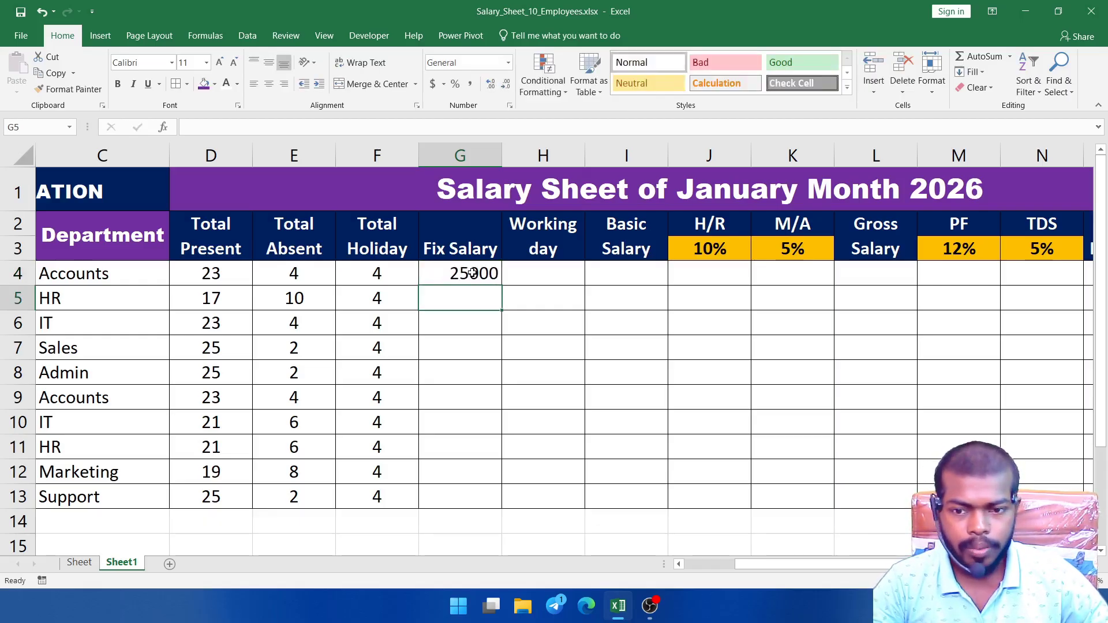
{"action": "type", "text": "35000"}
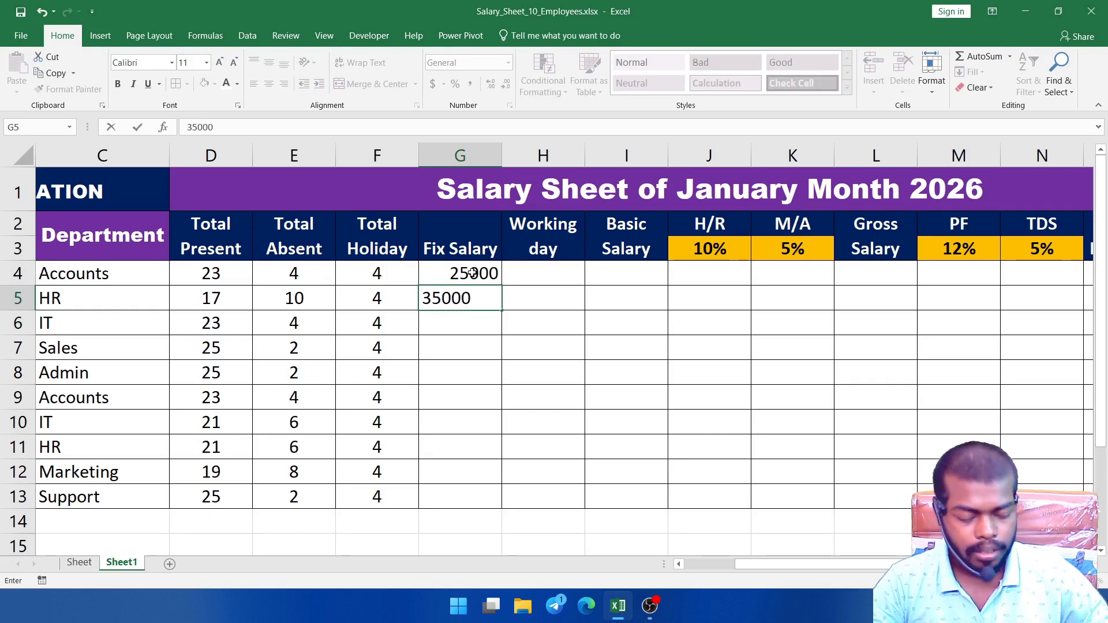
{"action": "key", "text": "Tab"}
{"action": "type", "text": "200"}
{"action": "key", "text": "BackSpace"}
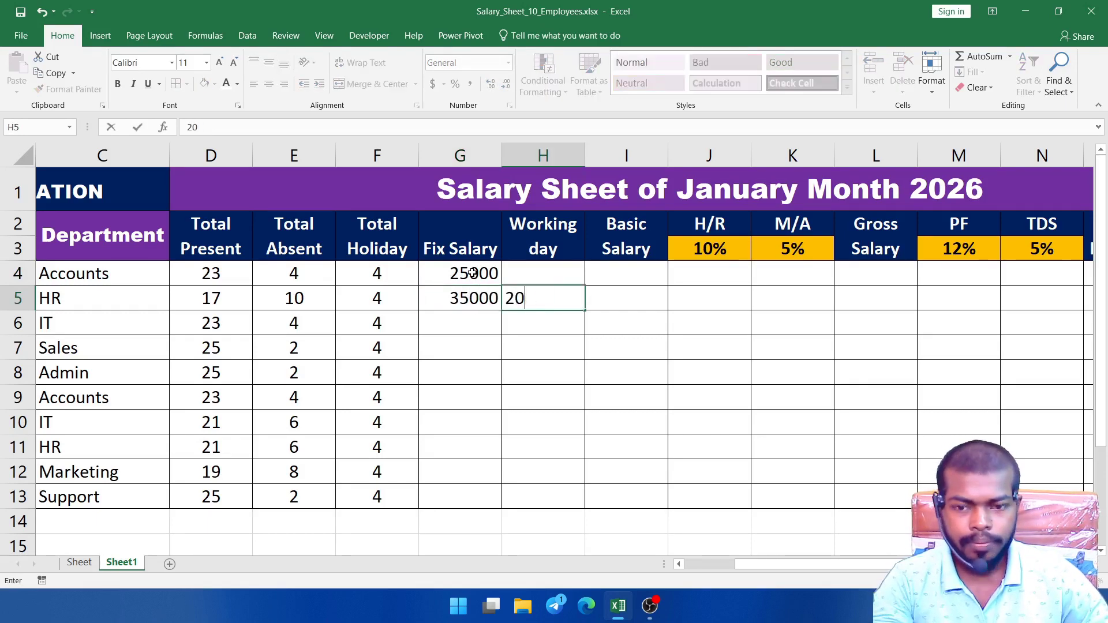
{"action": "key", "text": "BackSpace"}
{"action": "key", "text": "BackSpace"}
Enter a Fix Salary of 20000 in G6 for the IT employee.
{"action": "key", "text": "Left"}
{"action": "key", "text": "Down"}
{"action": "type", "text": "2"}
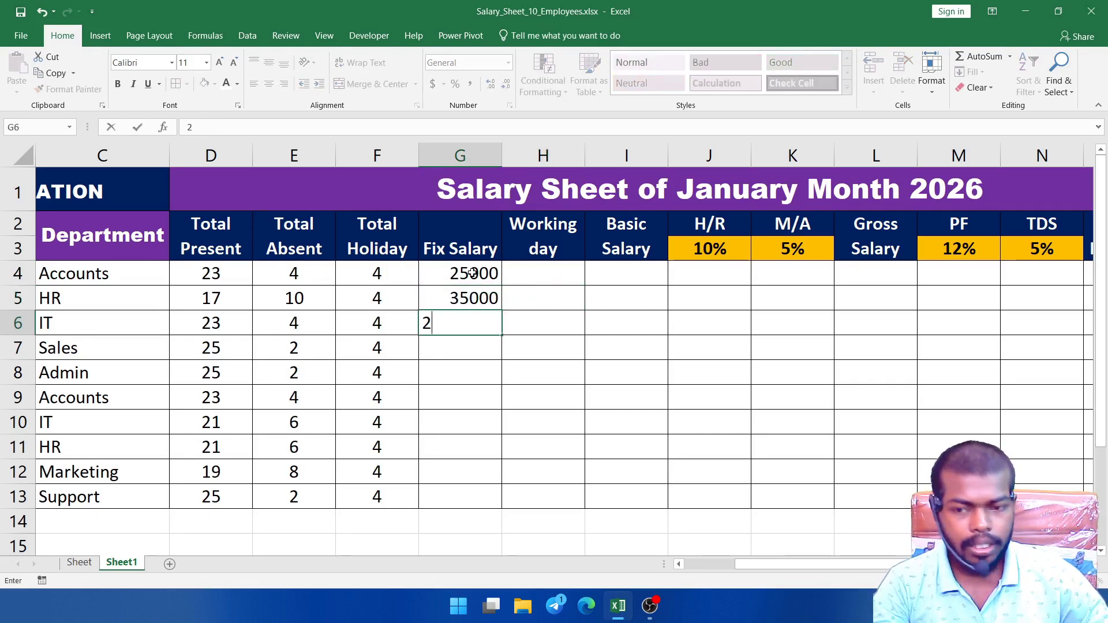
{"action": "type", "text": "0000"}
{"action": "key", "text": "Tab"}
{"action": "type", "text": "15"}
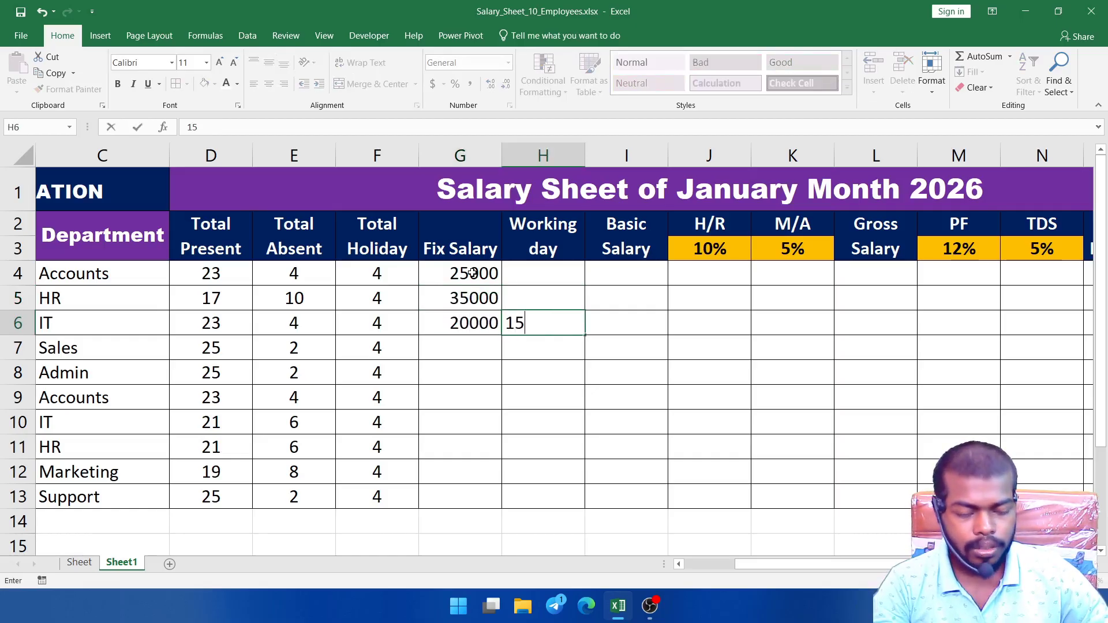
{"action": "type", "text": "000"}
{"action": "key", "text": "Left"}
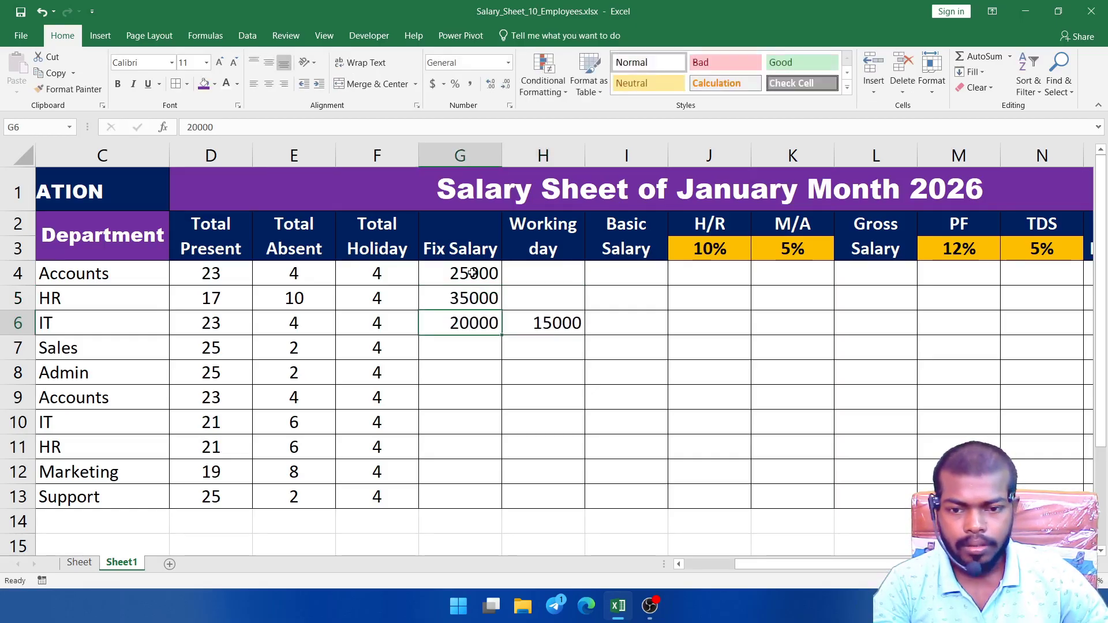
{"action": "key", "text": "Right"}
{"action": "key", "text": "Delete"}
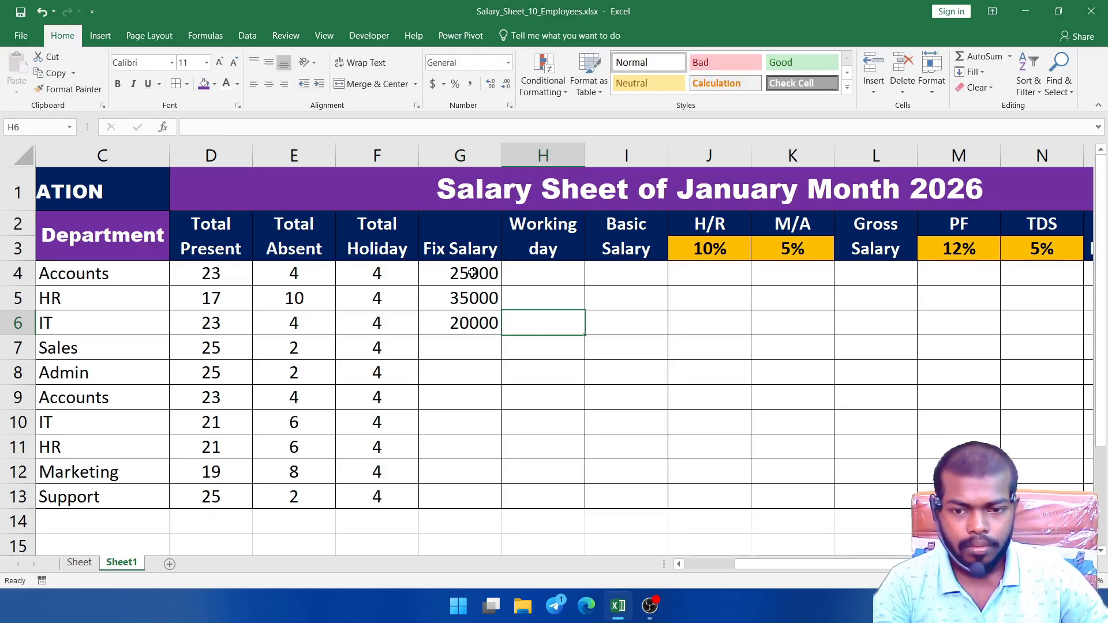
Enter Fix Salary amounts of 15000 in G7, 35000 in G8 and 40000 in G9.
{"action": "key", "text": "Down"}
{"action": "key", "text": "Left"}
{"action": "type", "text": "15000"}
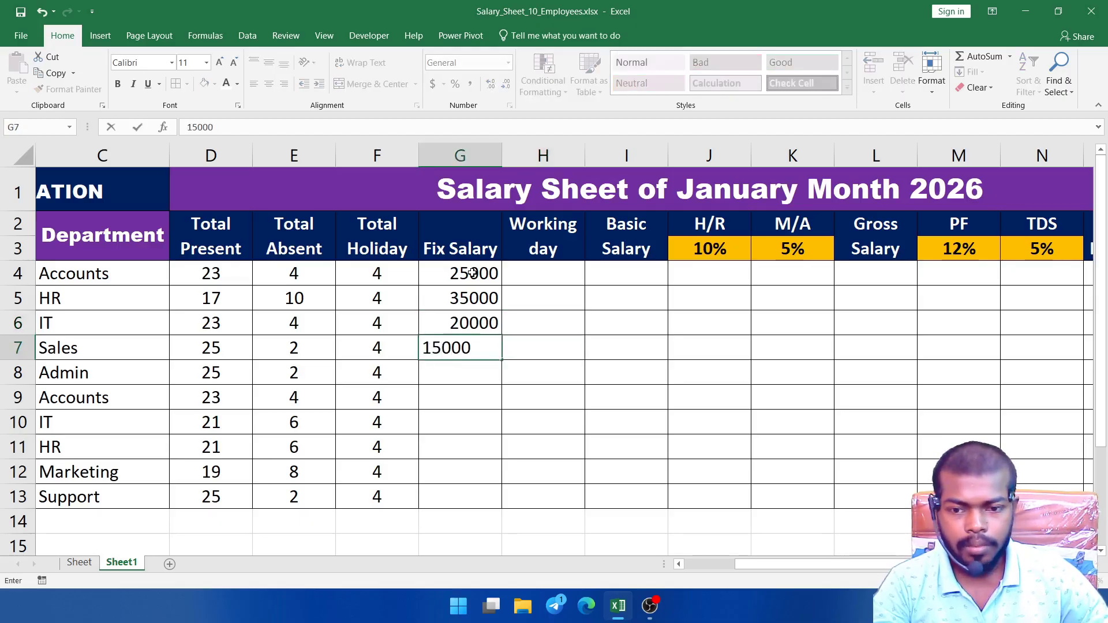
{"action": "key", "text": "Return"}
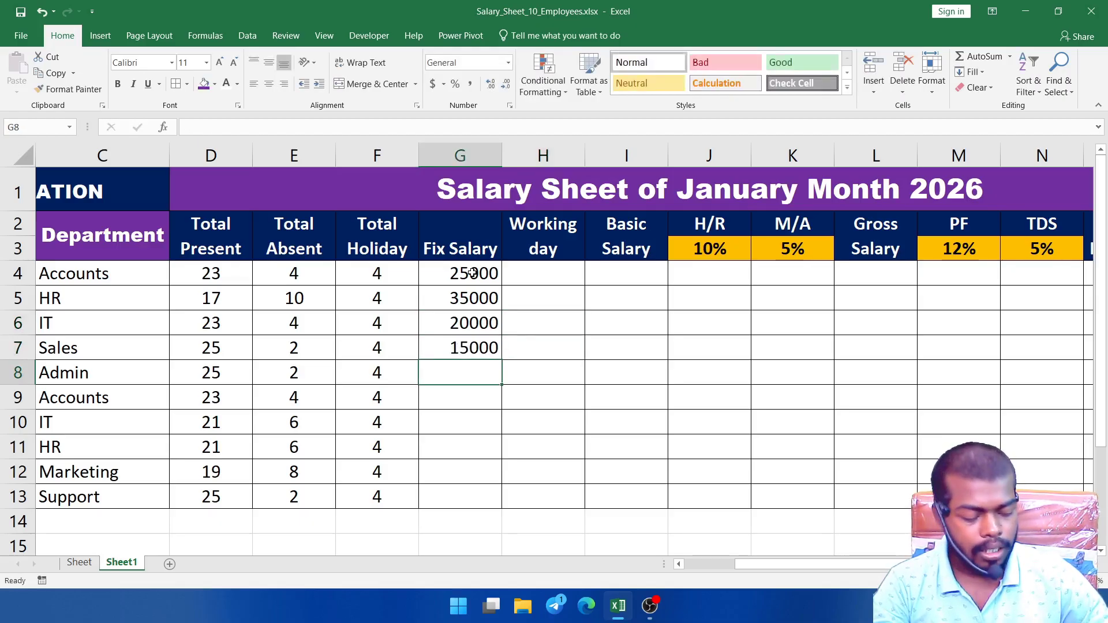
{"action": "type", "text": "35000"}
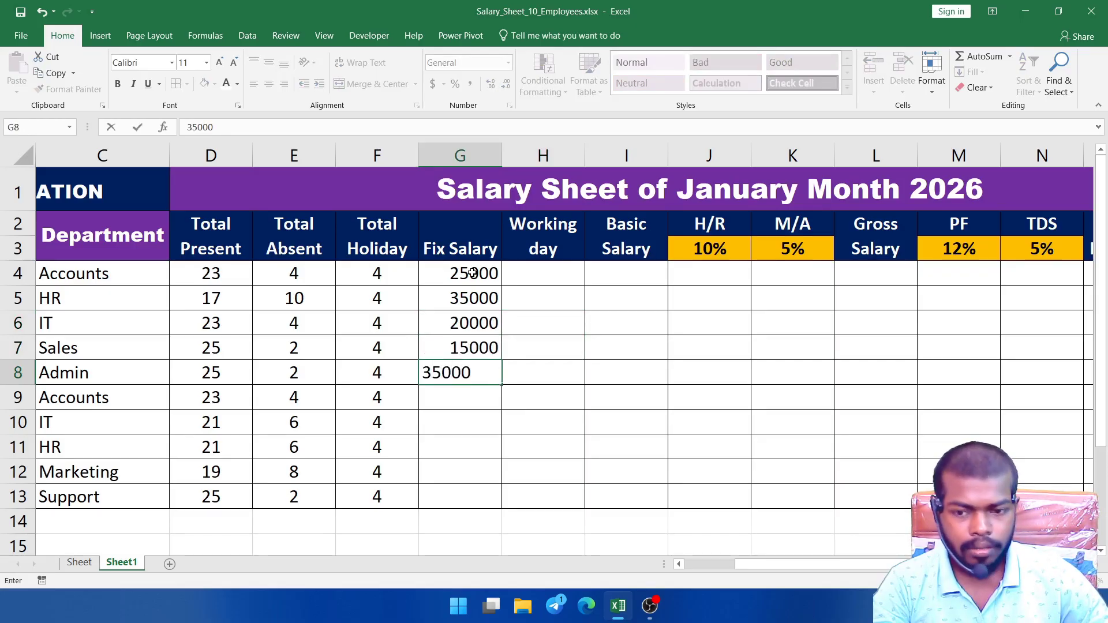
{"action": "key", "text": "Return"}
{"action": "type", "text": "4000"}
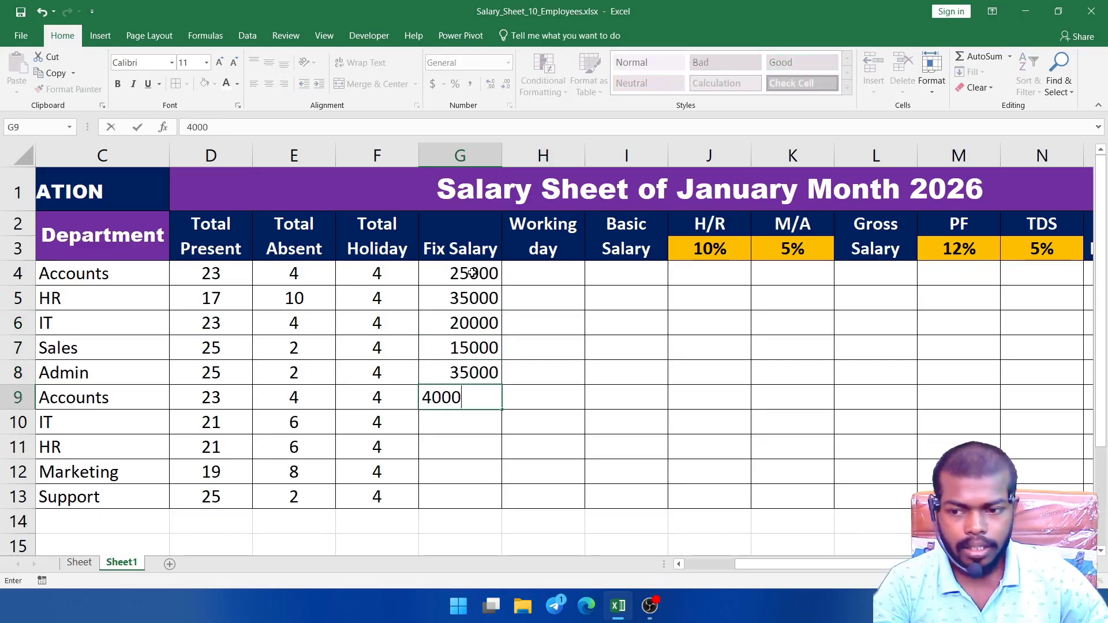
{"action": "type", "text": "0"}
{"action": "key", "text": "Return"}
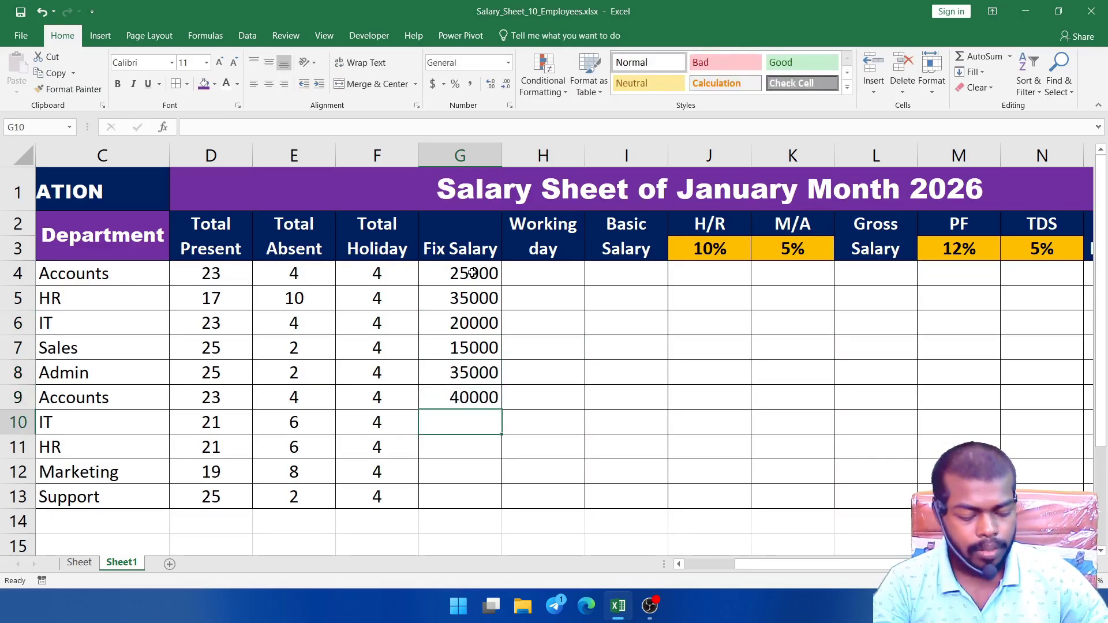
Enter Fix Salary amounts of 25000 in G10, 21000 in G11 and 24000 in G12.
{"action": "type", "text": "25000"}
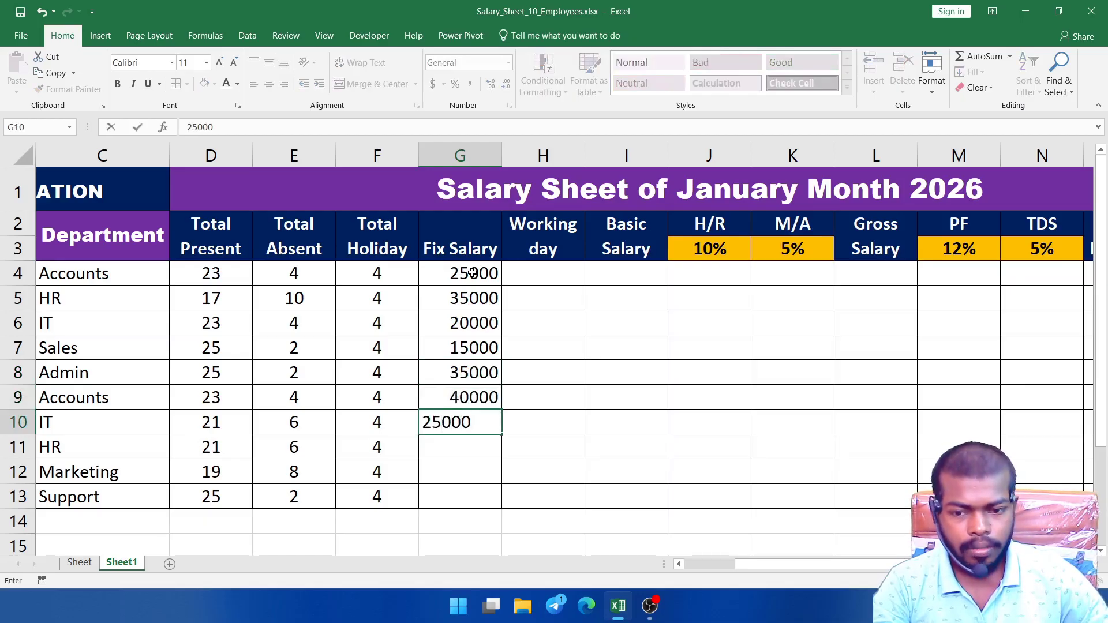
{"action": "key", "text": "Return"}
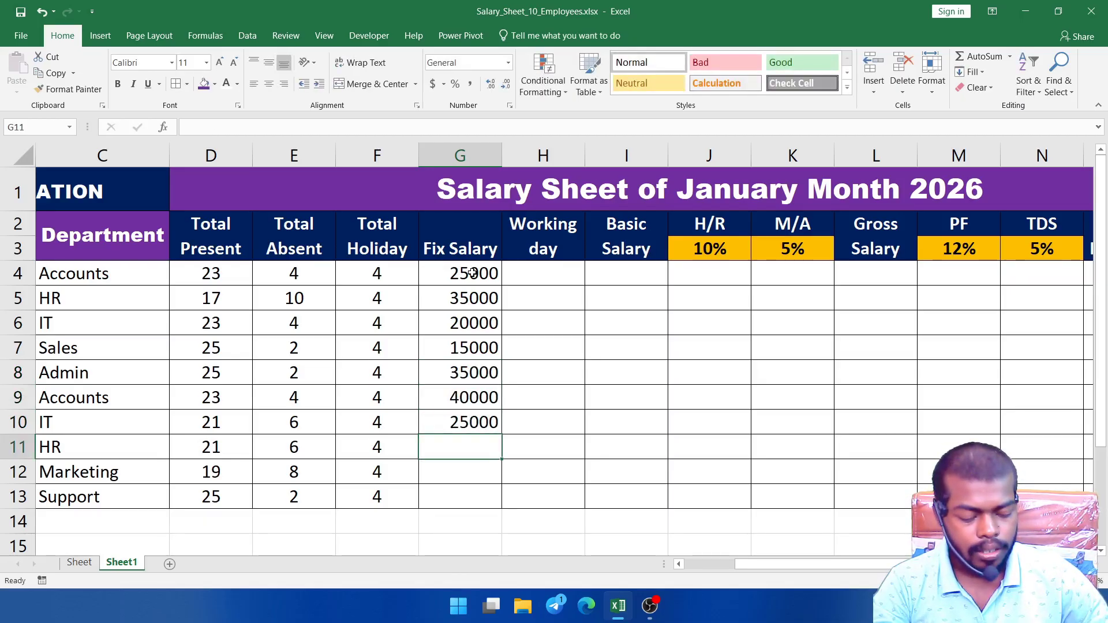
{"action": "type", "text": "21000"}
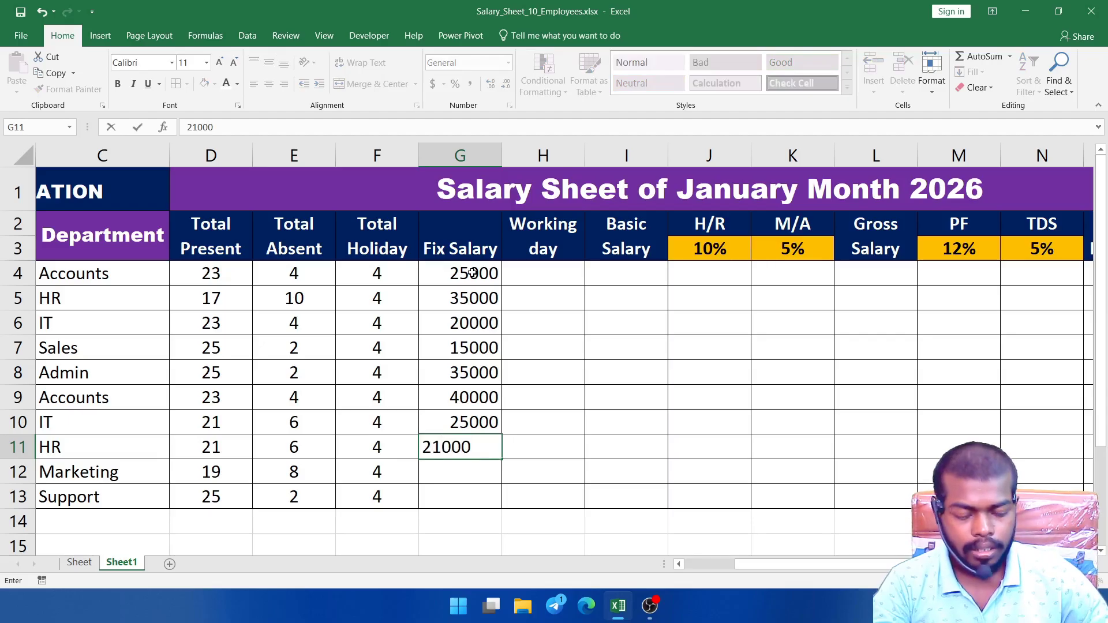
{"action": "key", "text": "Return"}
{"action": "type", "text": "25"}
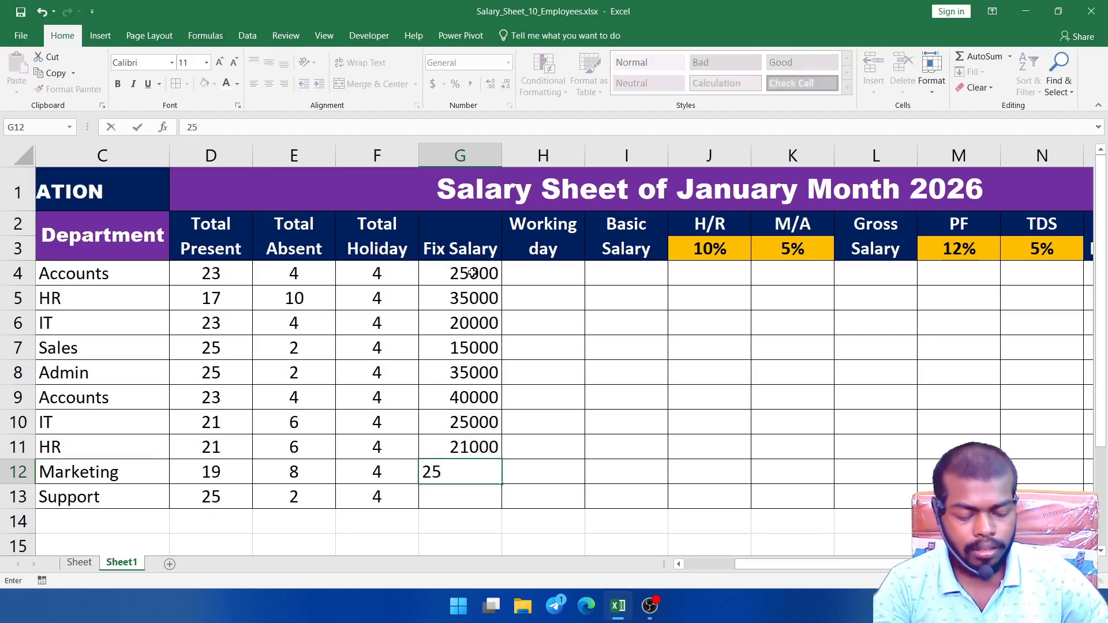
{"action": "key", "text": "BackSpace"}
{"action": "key", "text": "BackSpace"}
{"action": "type", "text": "2400"}
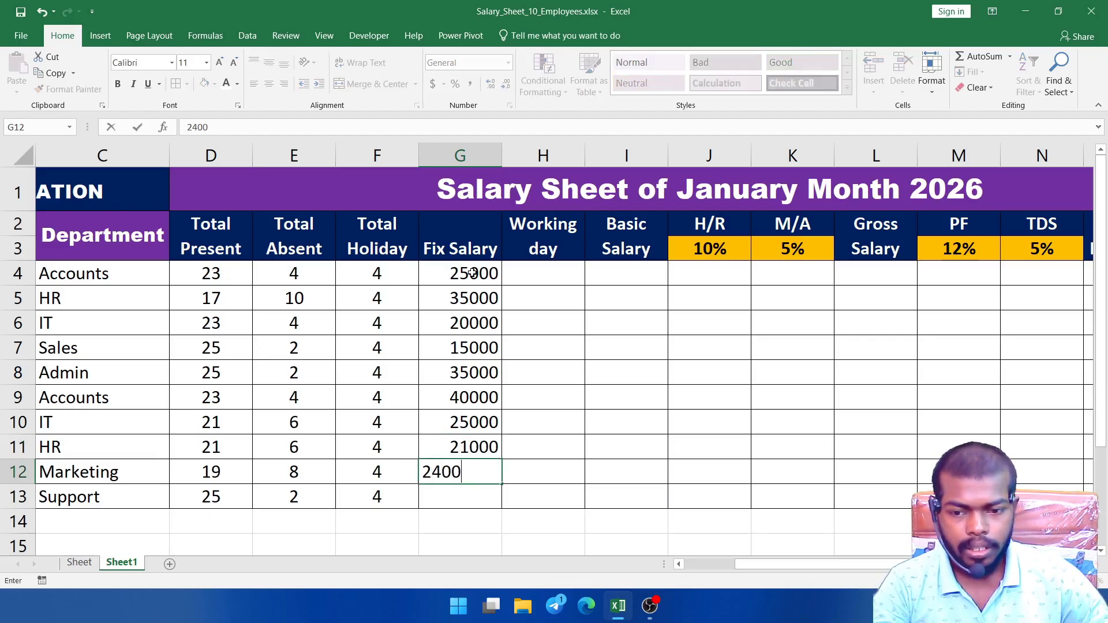
{"action": "type", "text": "0"}
{"action": "key", "text": "Return"}
Enter a Fix Salary of 26000 in G13 and centre the Fix Salary amounts in G4:G13.
{"action": "type", "text": "26"}
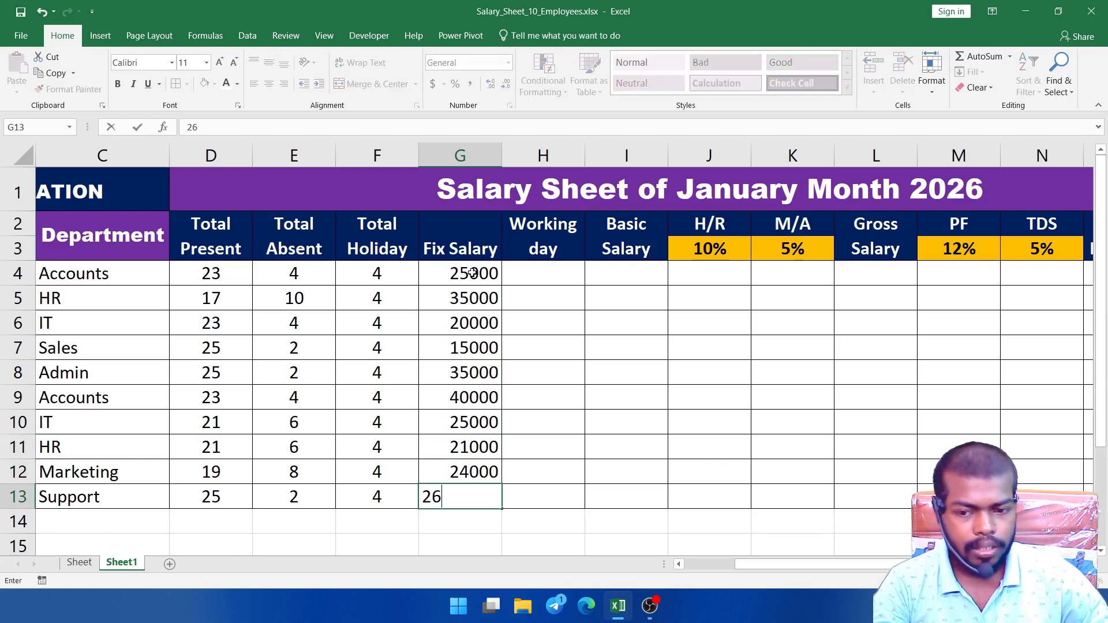
{"action": "type", "text": "000"}
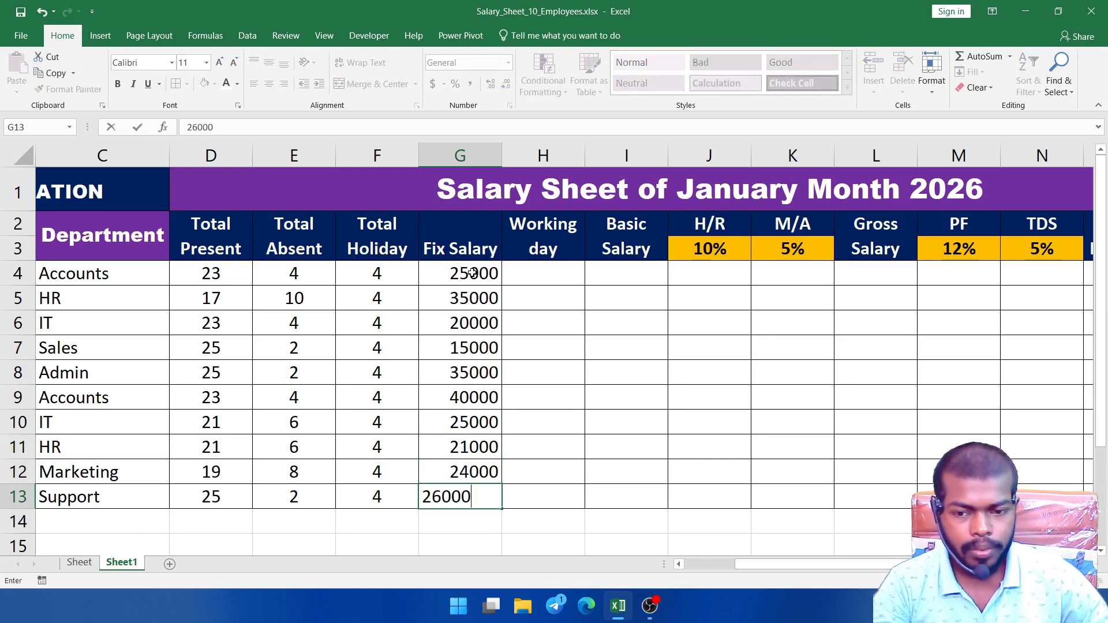
{"action": "key", "text": "Return"}
{"action": "left_click_drag", "start_coordinate": [473, 272], "coordinate": [497, 497]}
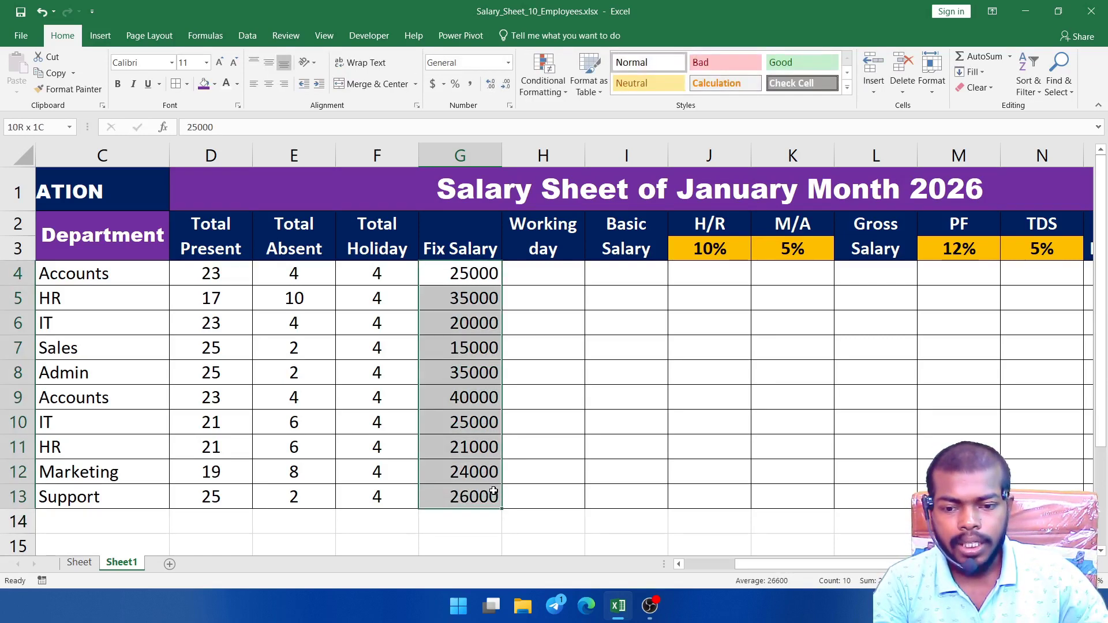
{"action": "left_click", "coordinate": [269, 84]}
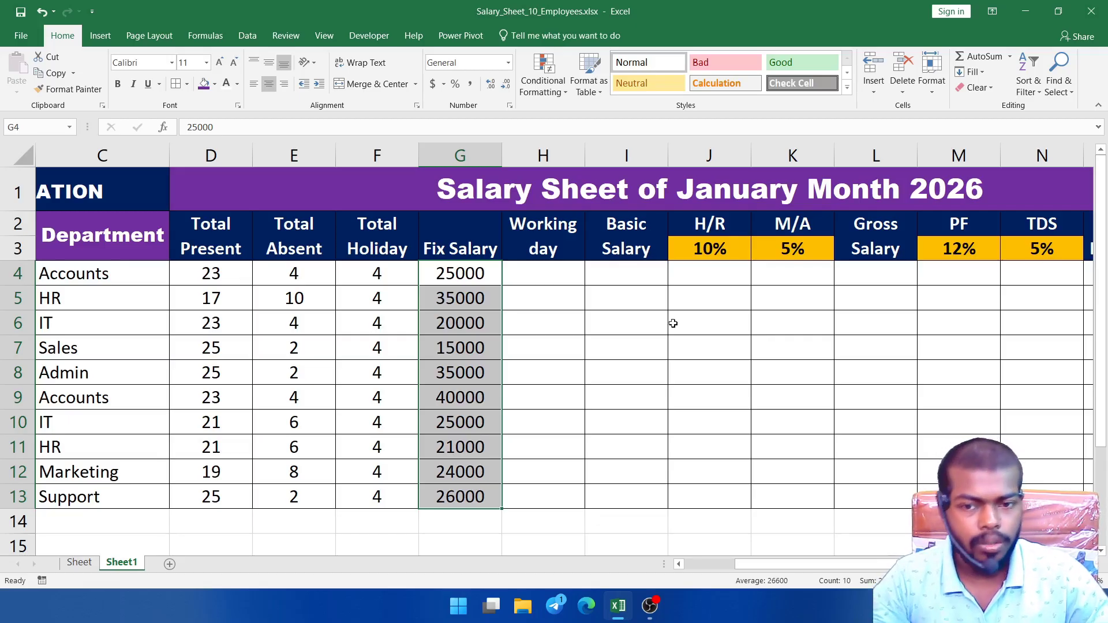
Fill the Working day cells H4 through H13 with 31 and centre them.
{"action": "left_click", "coordinate": [545, 322]}
{"action": "left_click", "coordinate": [556, 278]}
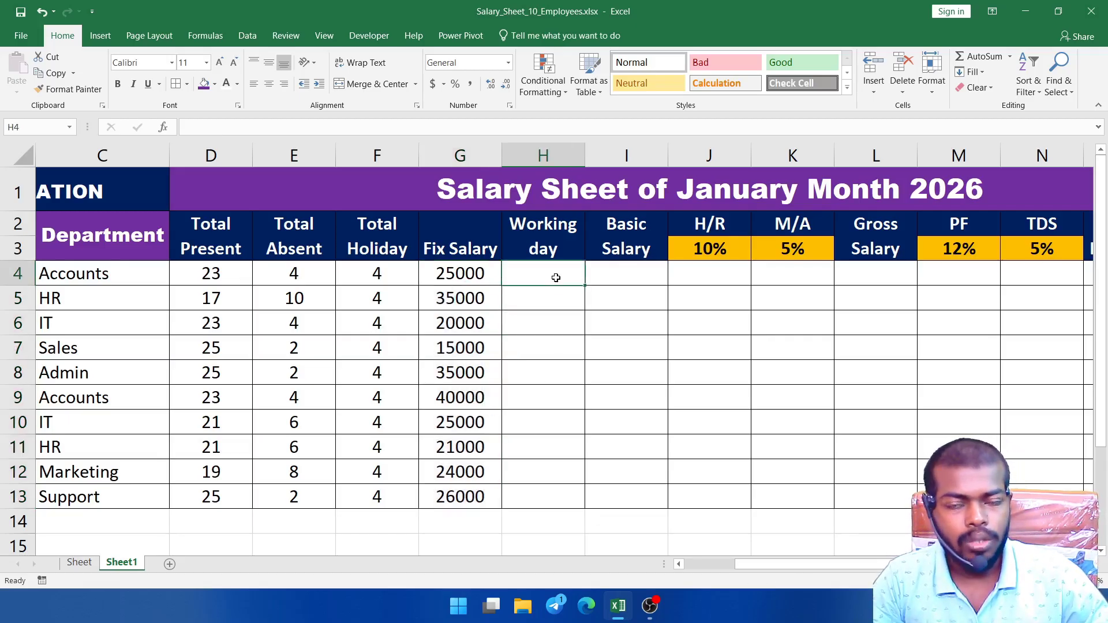
{"action": "type", "text": "31"}
{"action": "key", "text": "Return"}
{"action": "type", "text": "31"}
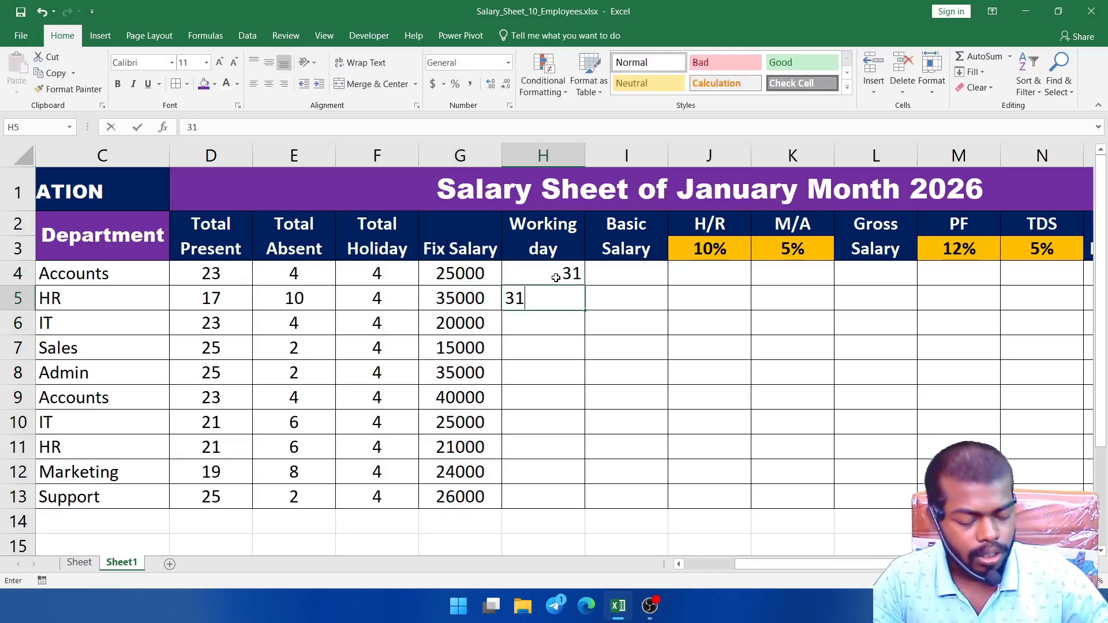
{"action": "key", "text": "Return"}
{"action": "left_click_drag", "start_coordinate": [555, 277], "coordinate": [593, 496]}
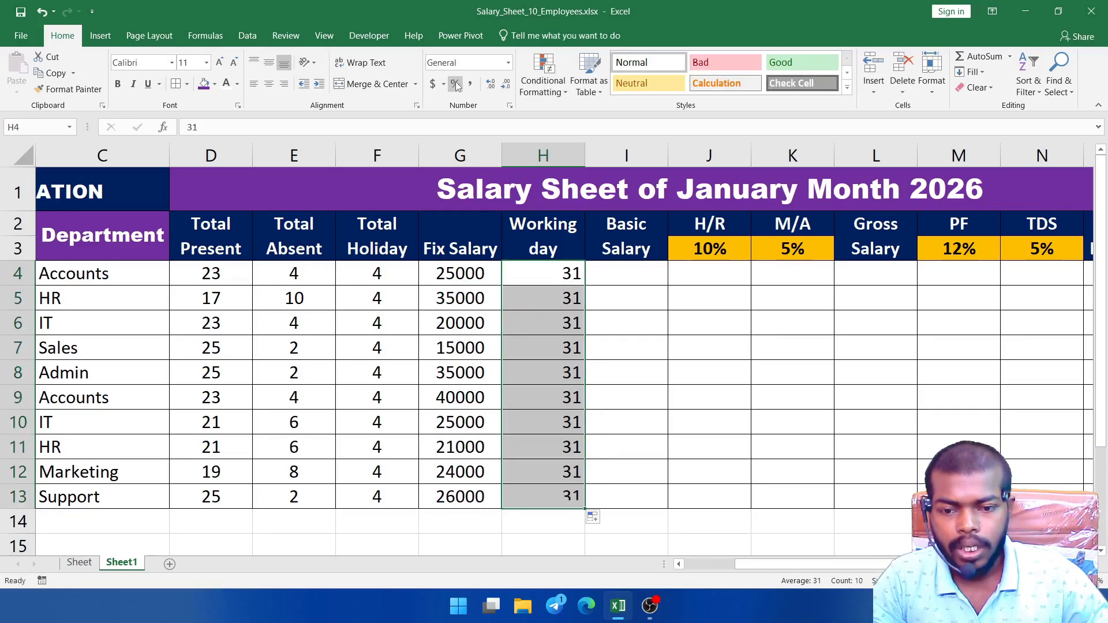
{"action": "left_click", "coordinate": [263, 84]}
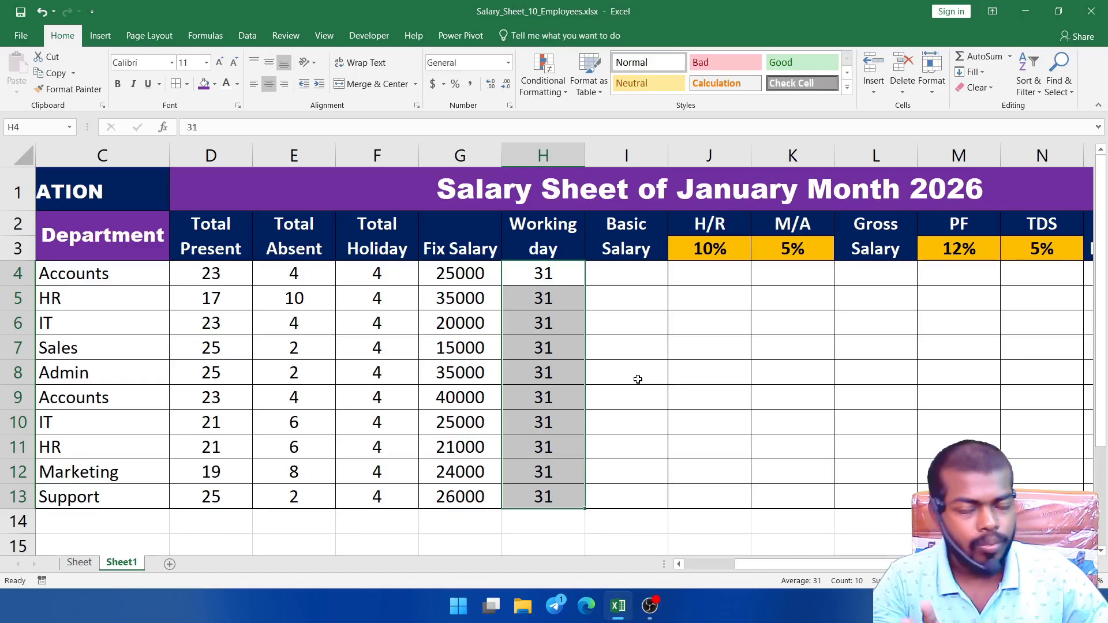
Begin the Basic Salary formula in I4 with the daily rate, Fix Salary divided by Working day: =(G4/H4).
{"action": "left_click", "coordinate": [624, 316]}
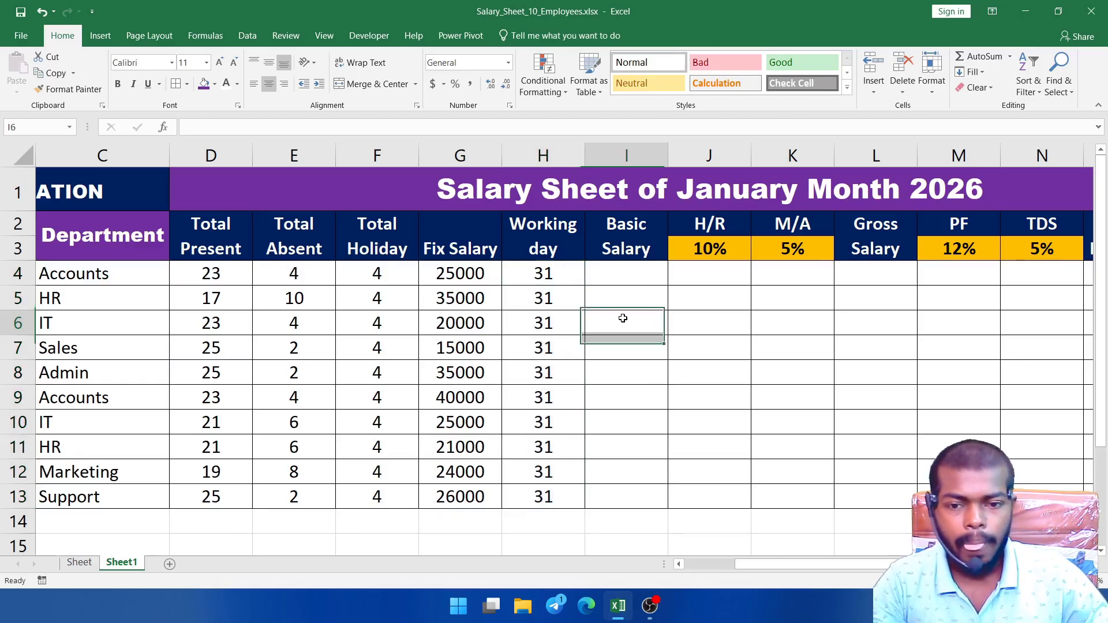
{"action": "left_click", "coordinate": [626, 277]}
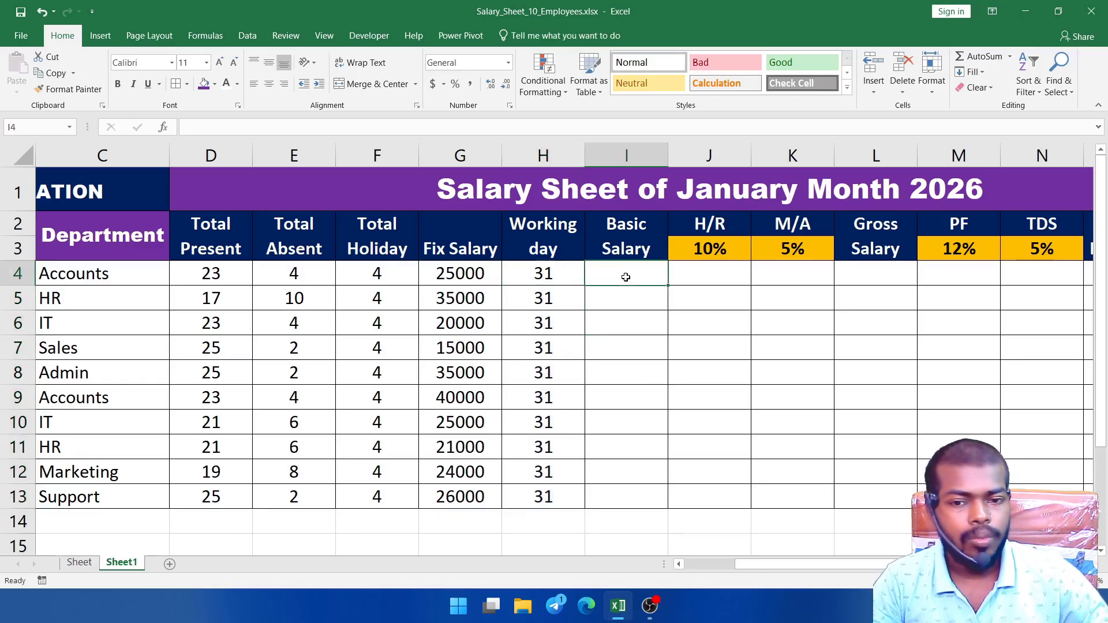
{"action": "type", "text": "=("}
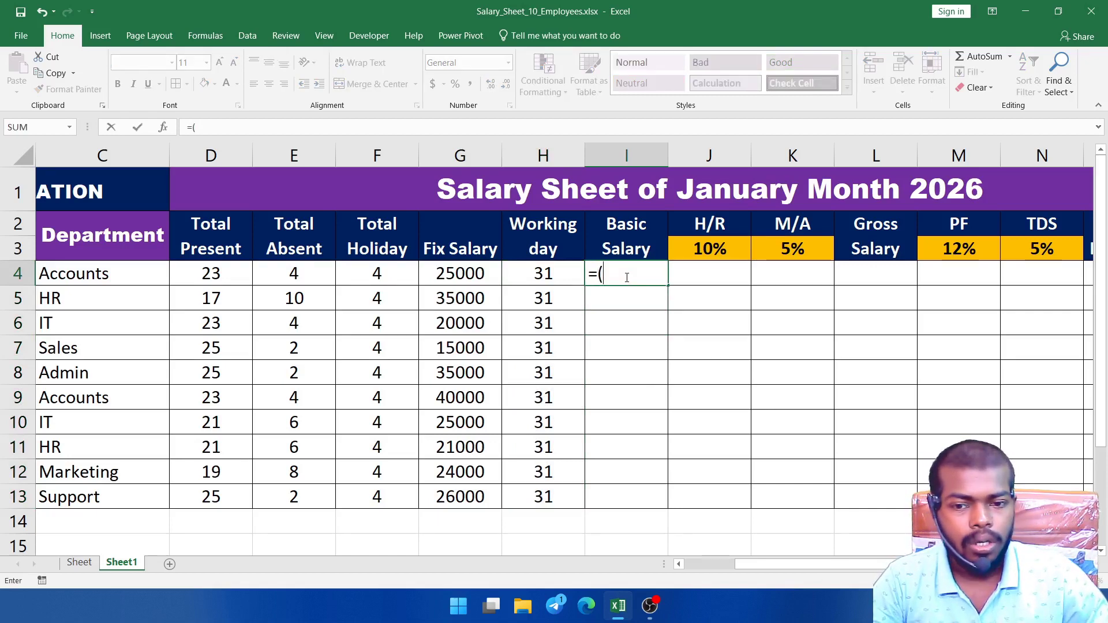
{"action": "left_click", "coordinate": [462, 273]}
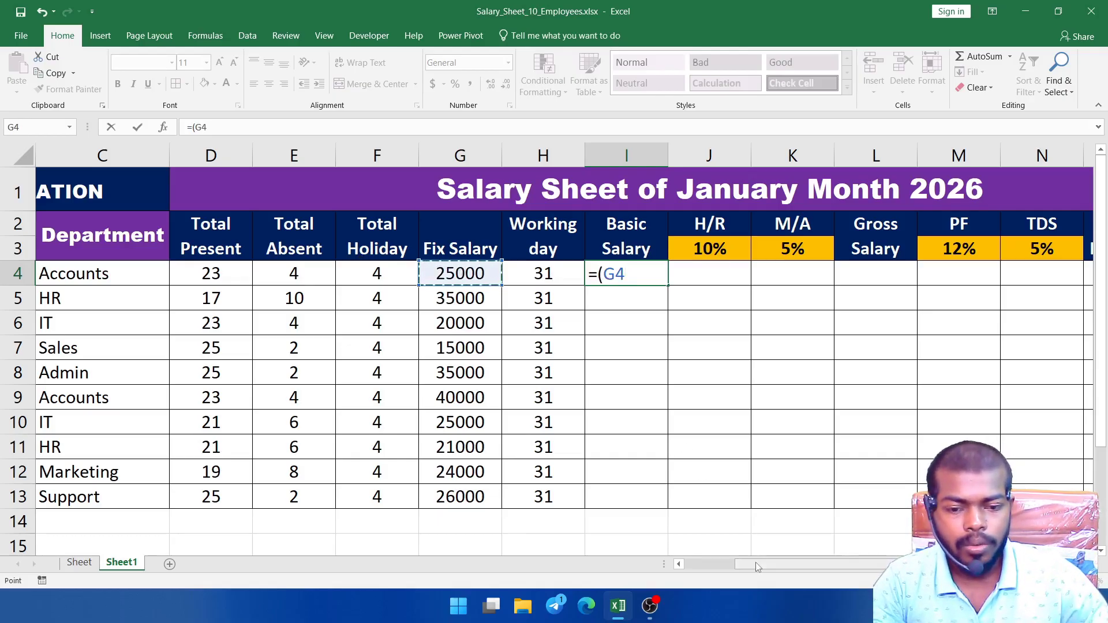
{"action": "left_click_drag", "start_coordinate": [759, 567], "coordinate": [822, 578]}
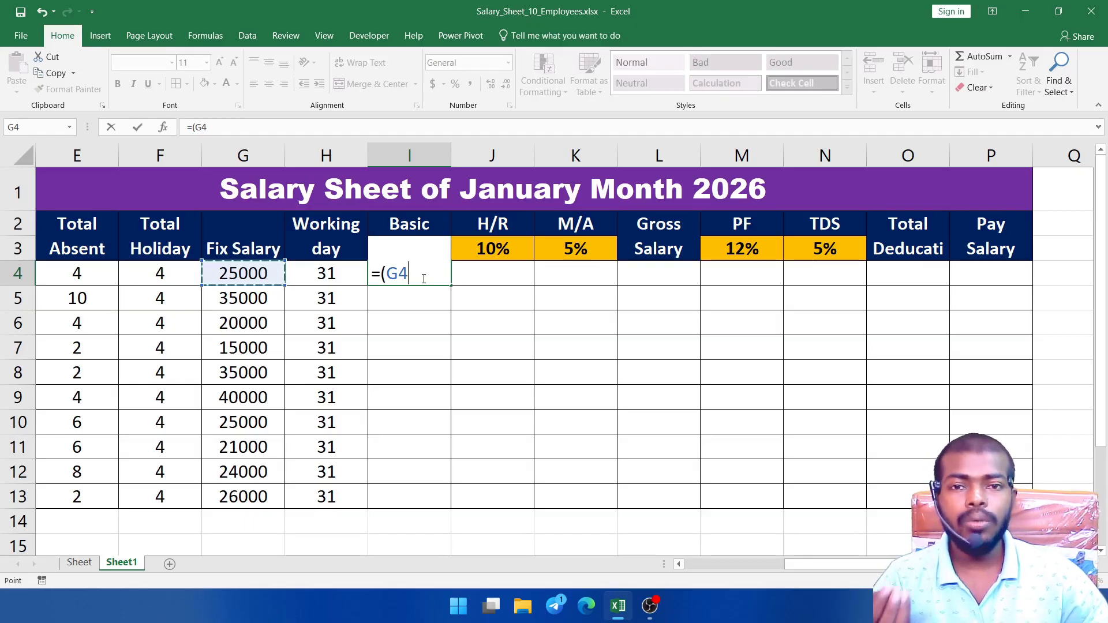
{"action": "type", "text": "/"}
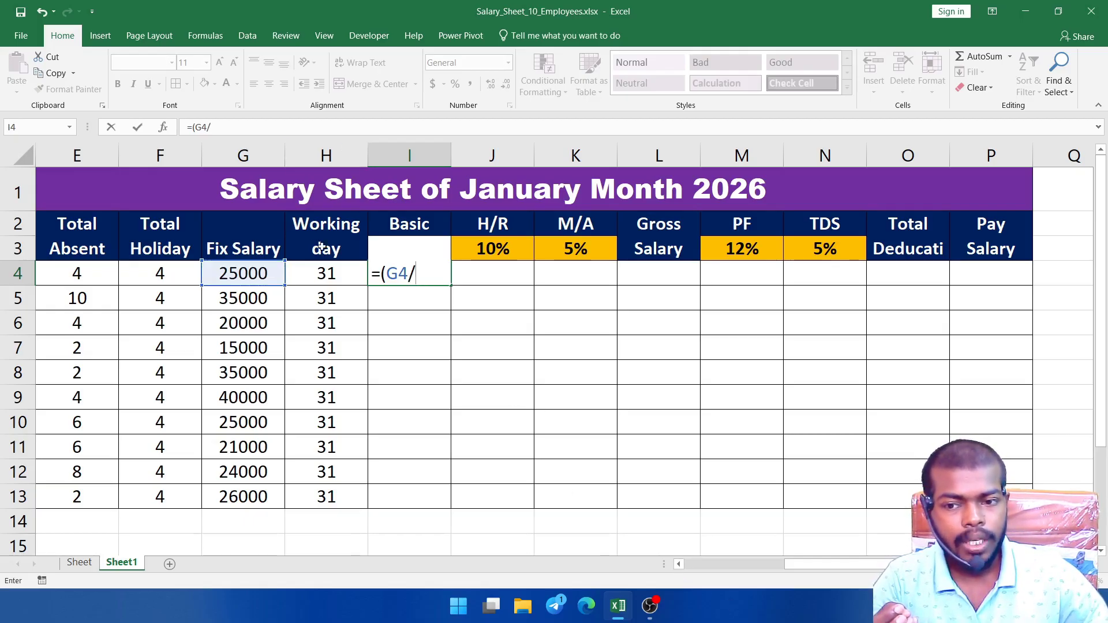
{"action": "left_click", "coordinate": [326, 269]}
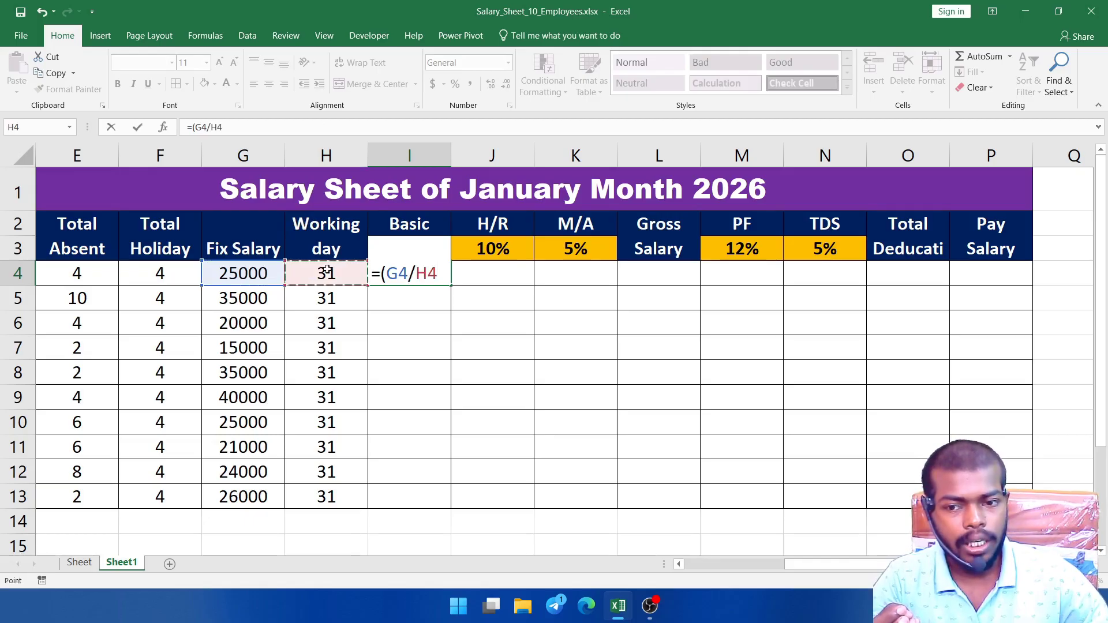
{"action": "type", "text": ")"}
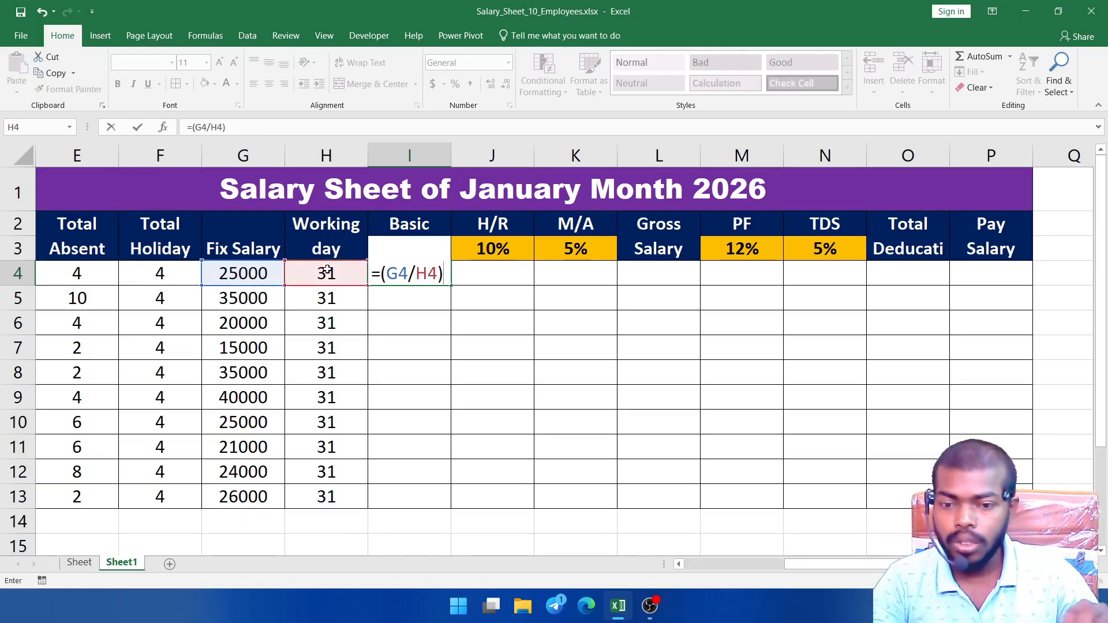
Complete the I4 formula as =(G4/H4)*(D4+F4) and fill the Basic Salary column down through row 13.
{"action": "type", "text": "*"}
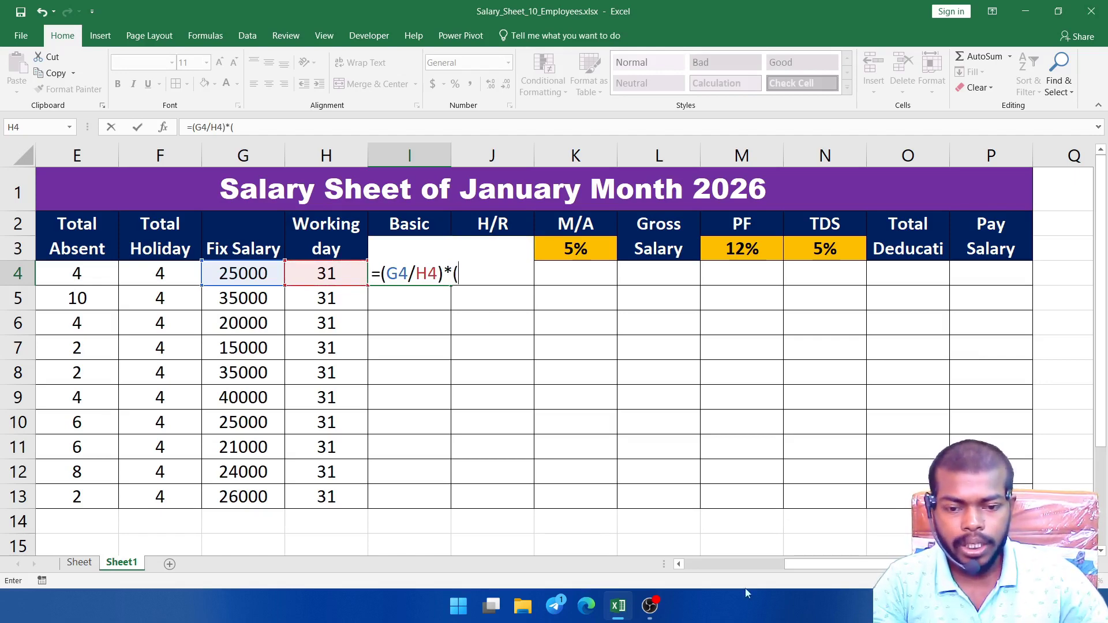
{"action": "left_click_drag", "start_coordinate": [802, 567], "coordinate": [765, 571]}
{"action": "left_click", "coordinate": [220, 278]}
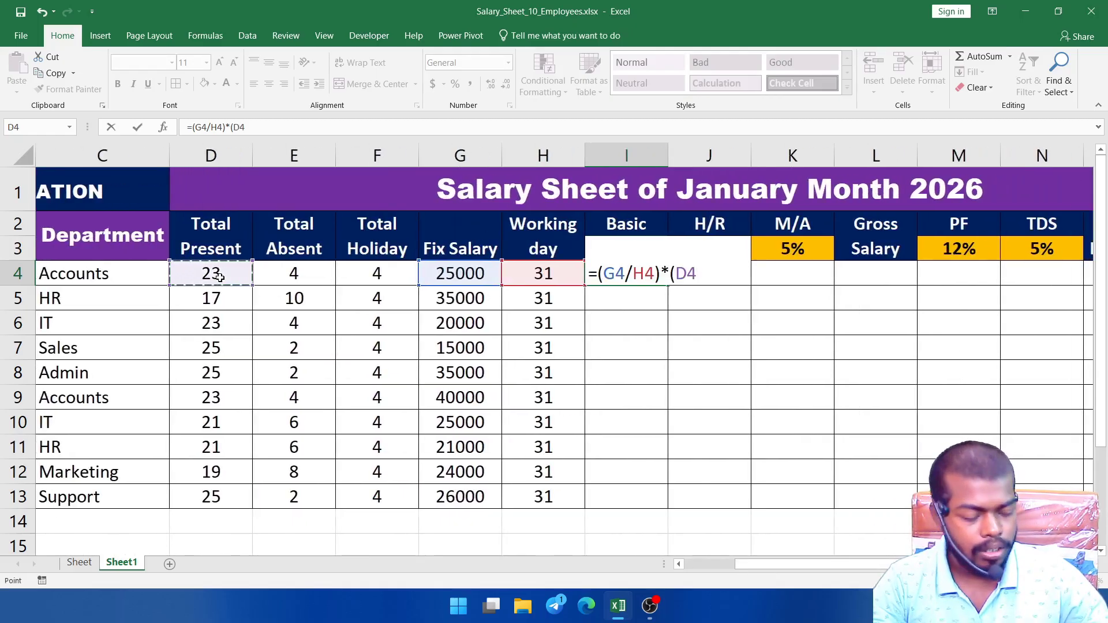
{"action": "type", "text": "+"}
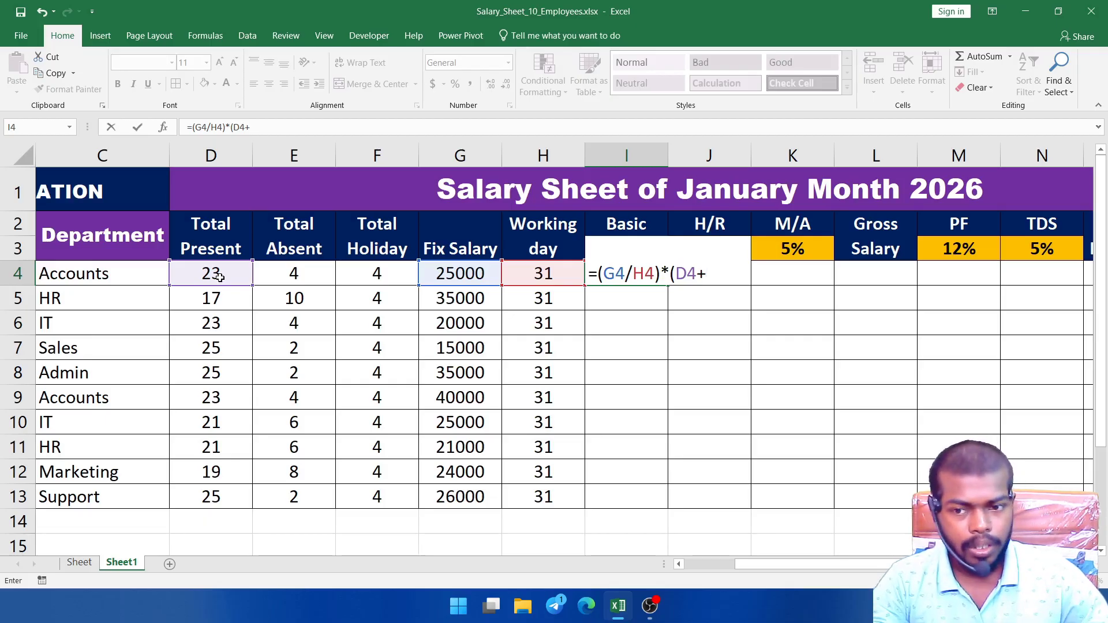
{"action": "left_click", "coordinate": [378, 273]}
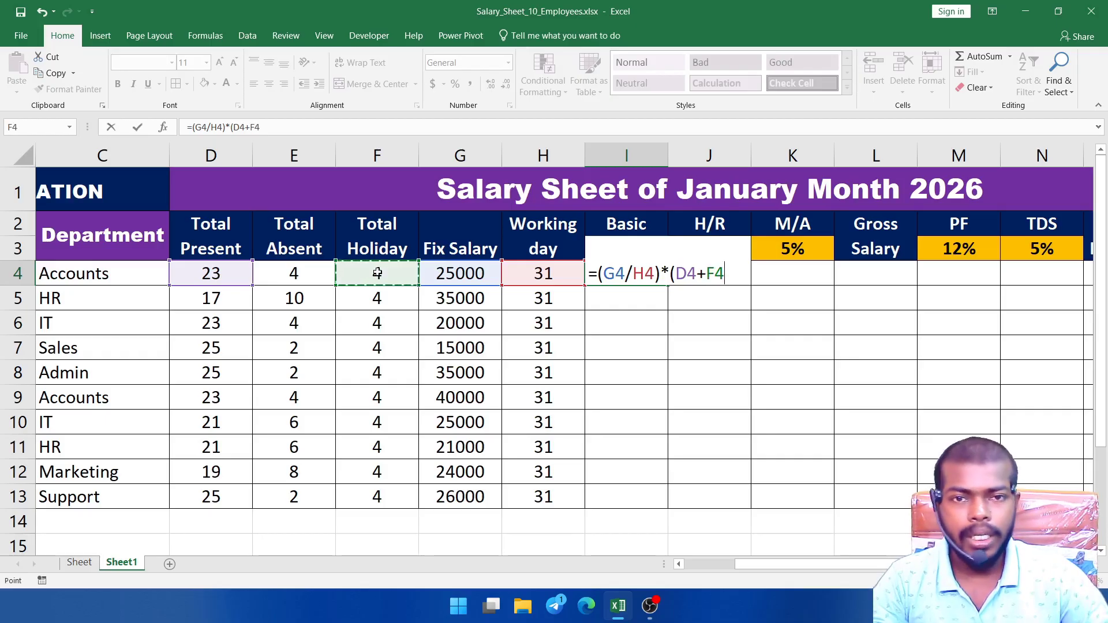
{"action": "type", "text": ")"}
{"action": "key", "text": "Return"}
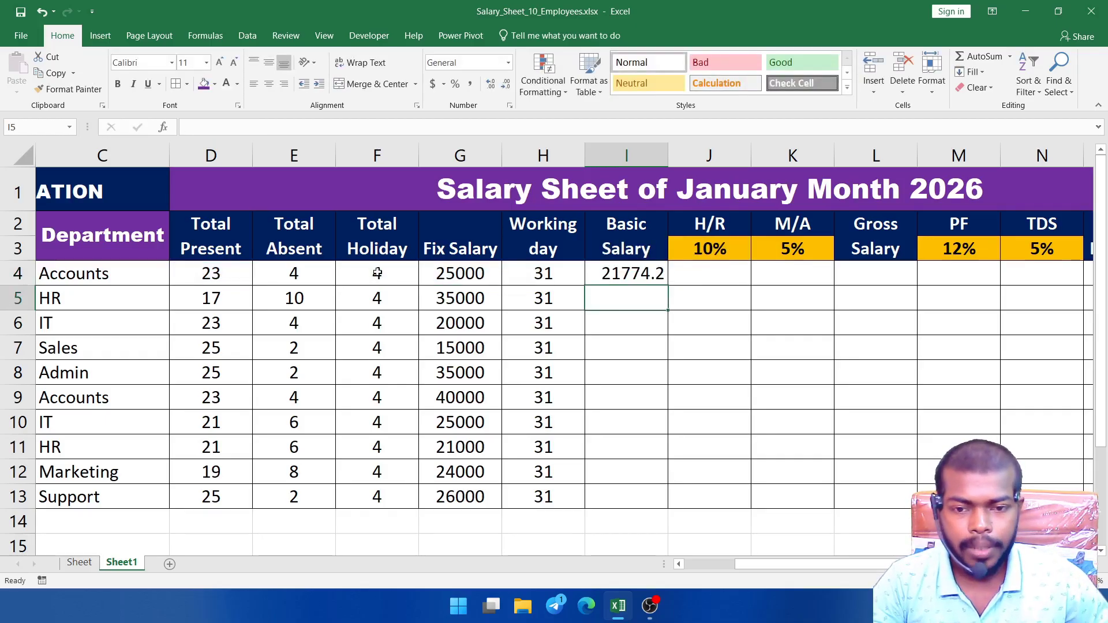
{"action": "left_click", "coordinate": [605, 269]}
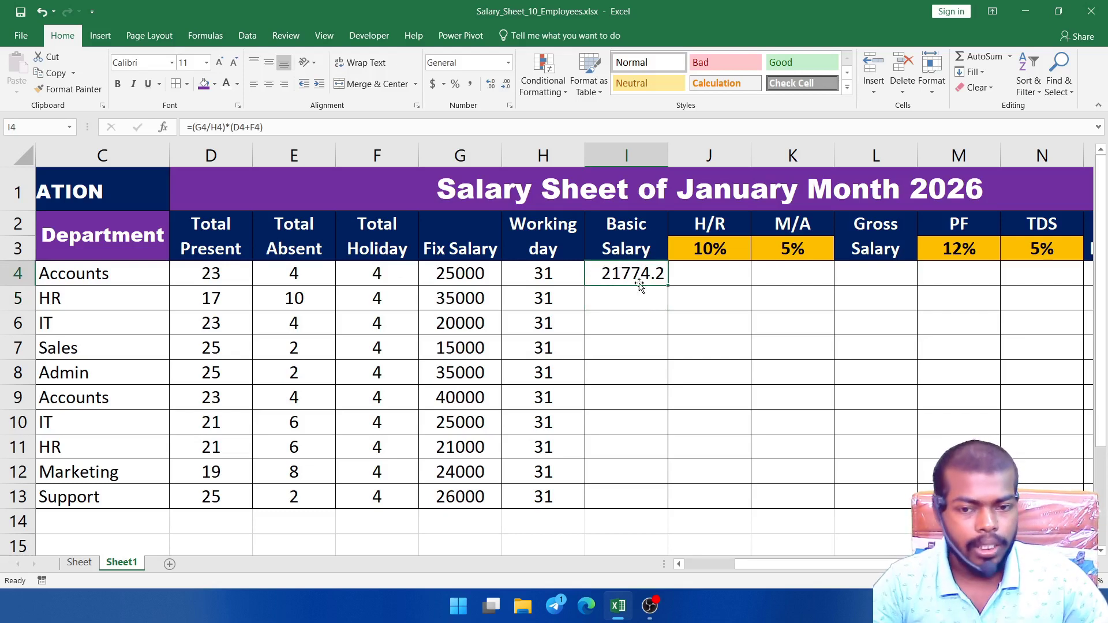
{"action": "left_click_drag", "start_coordinate": [668, 287], "coordinate": [655, 501]}
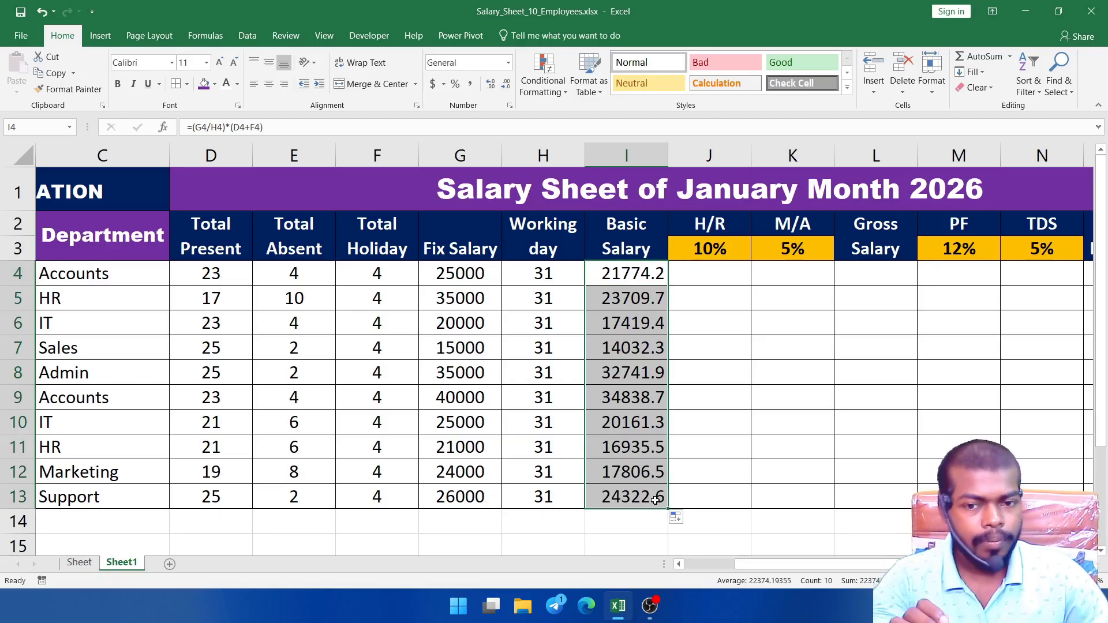
Calculate the H/R allowance in J4 as 10% of Basic Salary with the formula =(I4*10%).
{"action": "left_click", "coordinate": [696, 271]}
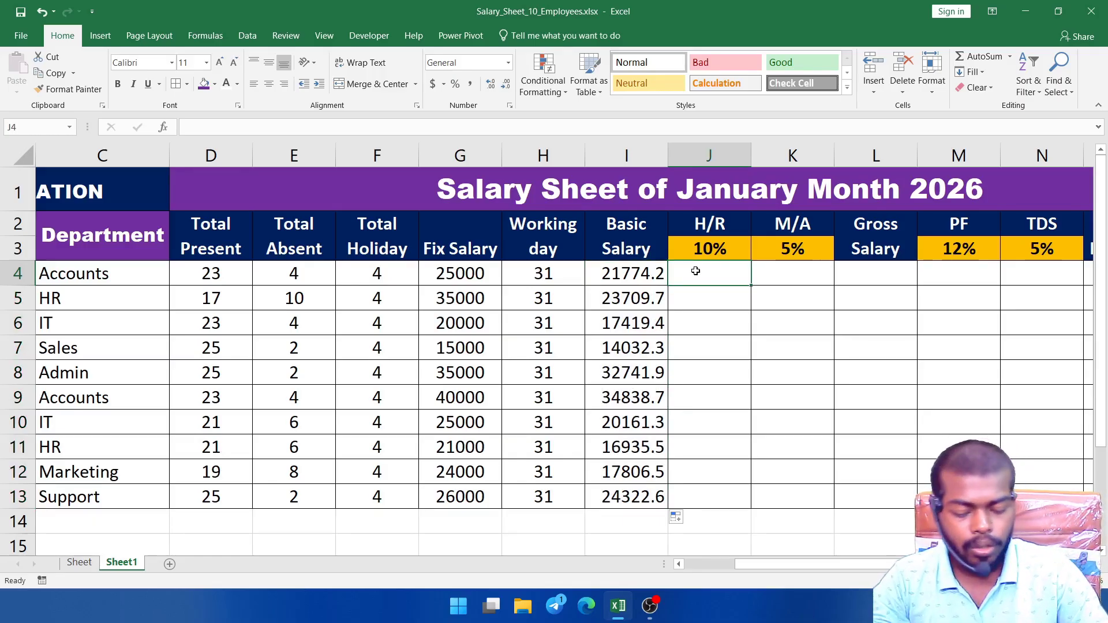
{"action": "type", "text": "=("}
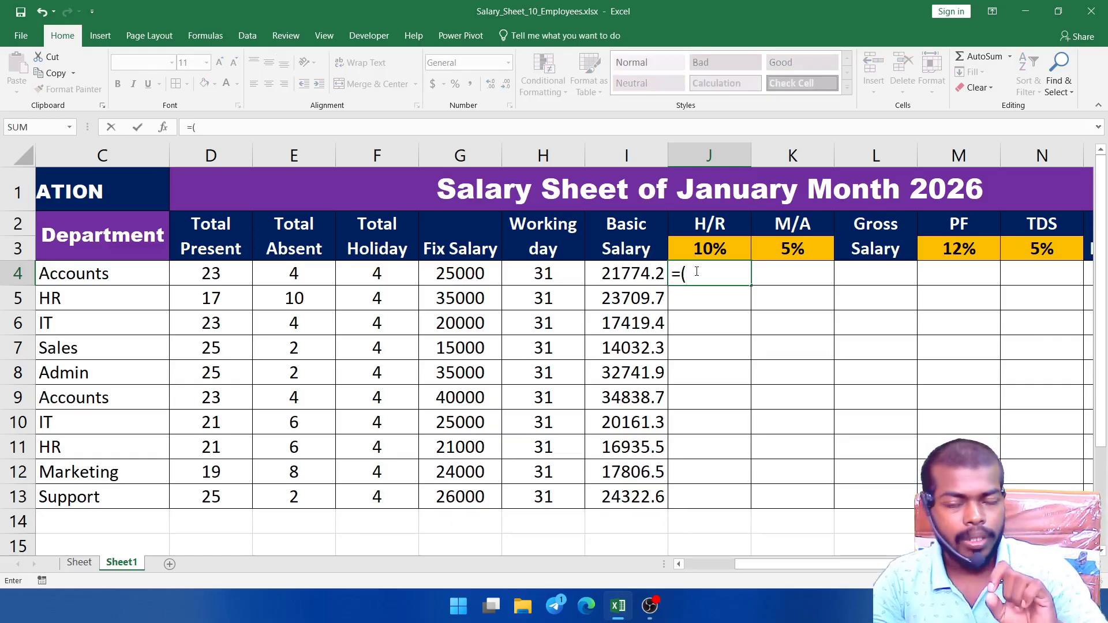
{"action": "left_click", "coordinate": [642, 276]}
{"action": "type", "text": "*"}
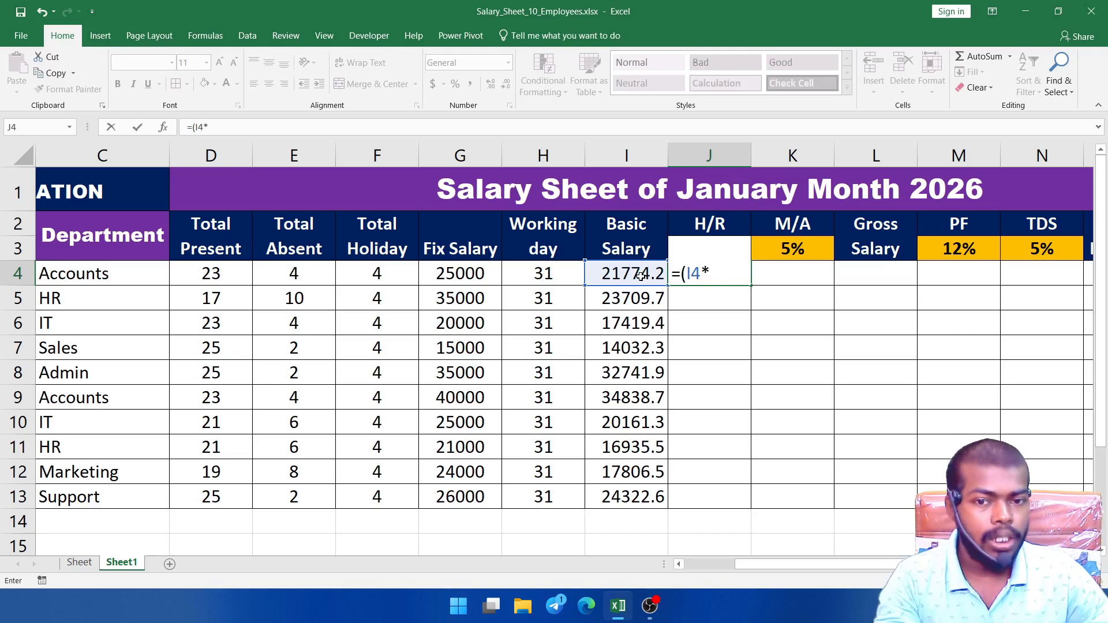
{"action": "type", "text": "10"}
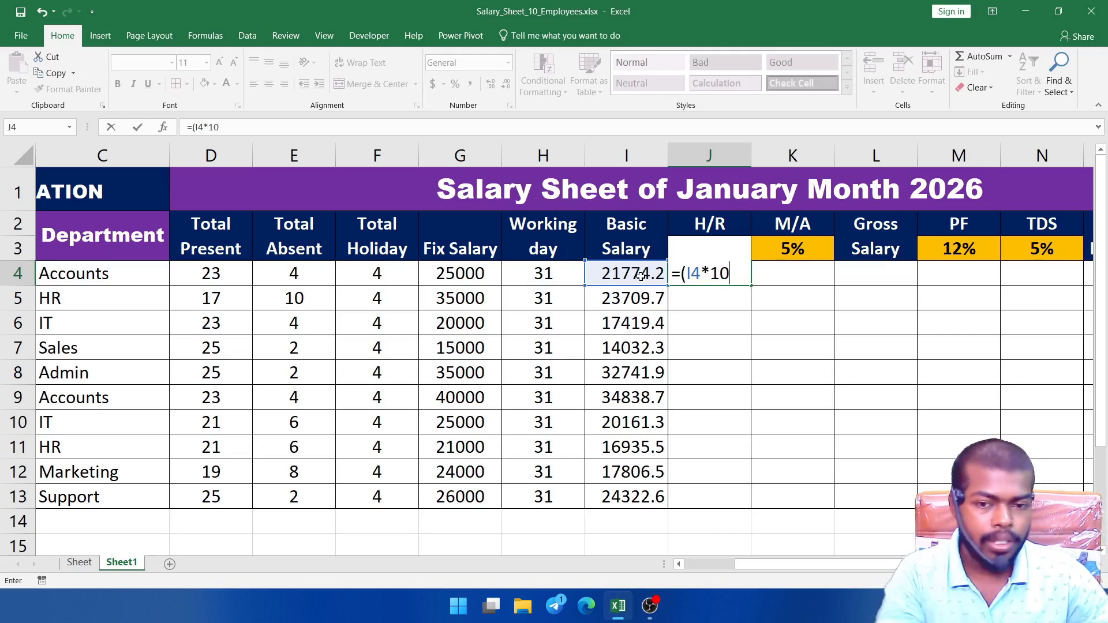
{"action": "type", "text": "%)"}
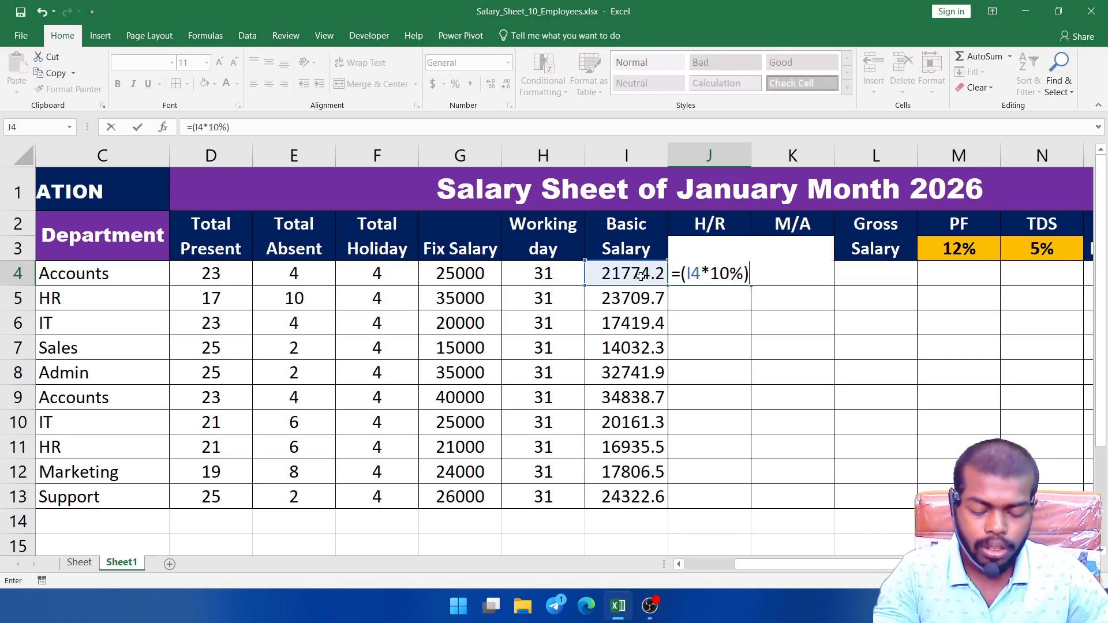
{"action": "key", "text": "Return"}
{"action": "left_click", "coordinate": [732, 275]}
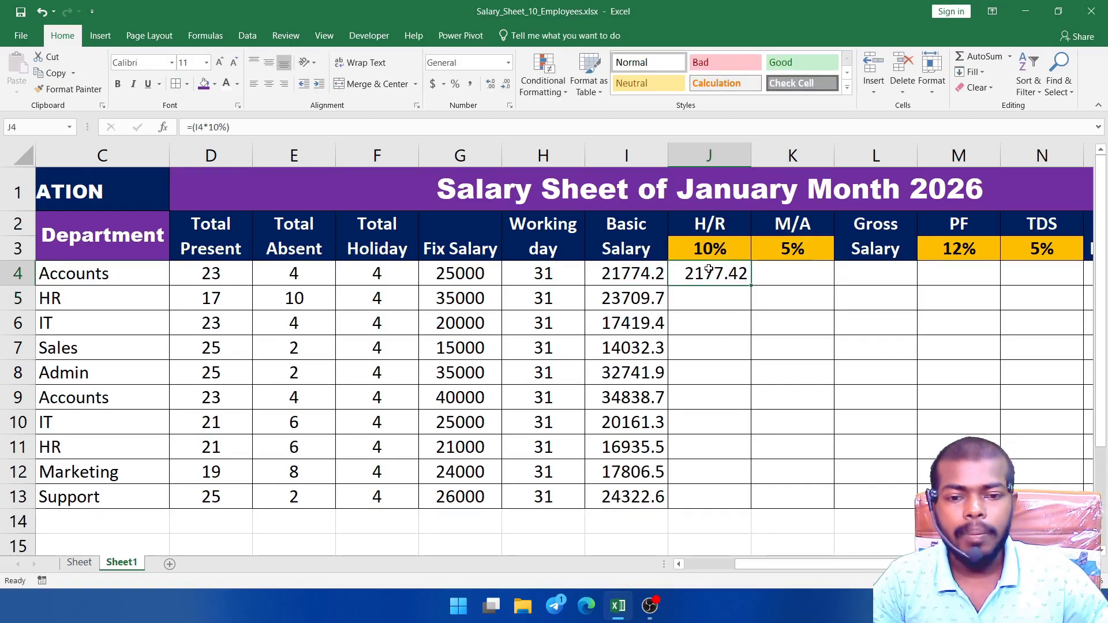
{"action": "left_click", "coordinate": [718, 295]}
{"action": "left_click", "coordinate": [719, 280]}
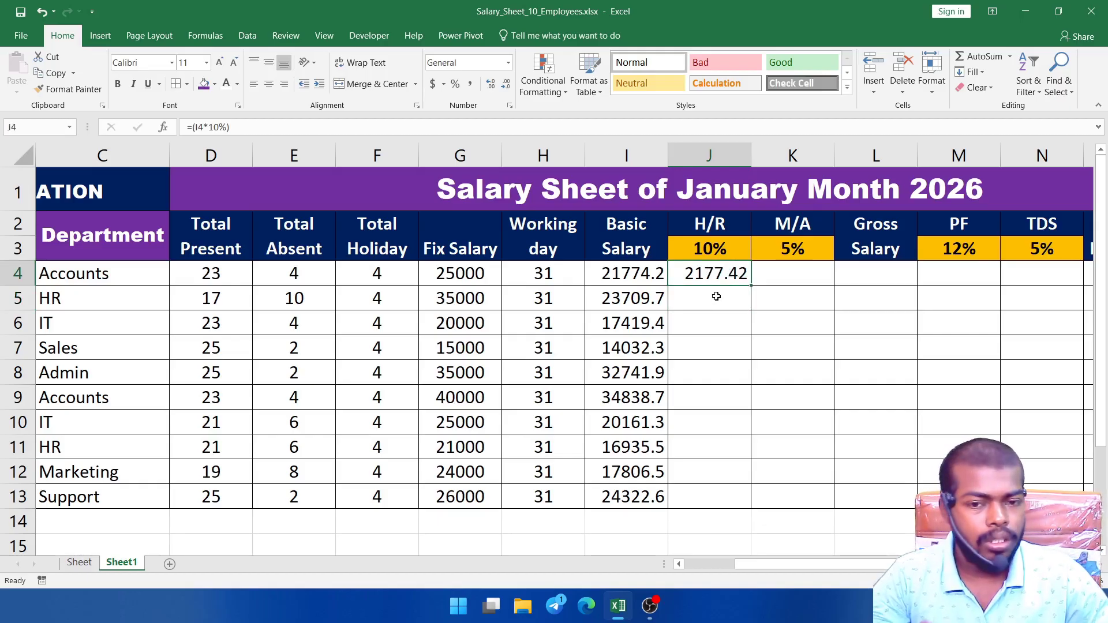
Fill the H/R allowance formula from J4 down through J13.
{"action": "left_click", "coordinate": [716, 300]}
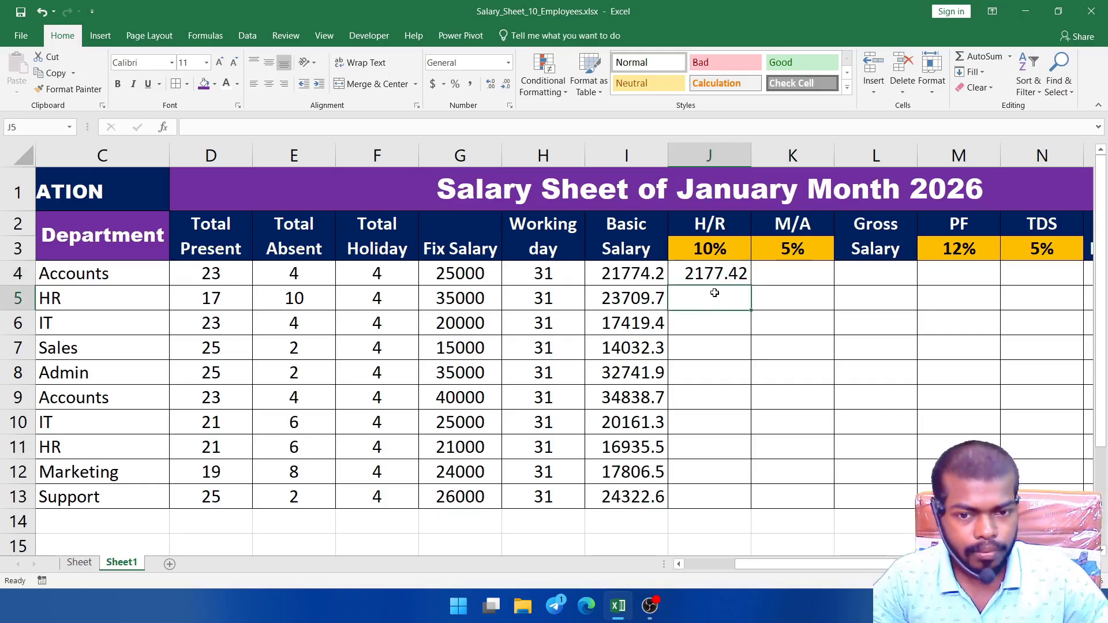
{"action": "left_click", "coordinate": [715, 276]}
{"action": "left_click", "coordinate": [753, 290]}
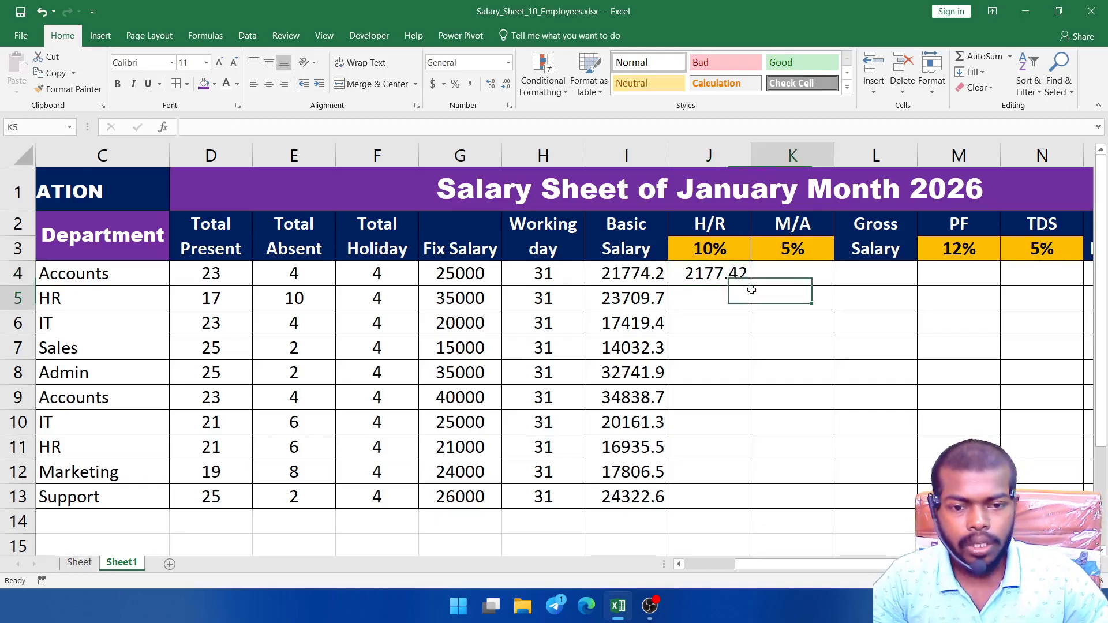
{"action": "left_click", "coordinate": [728, 273]}
{"action": "left_click_drag", "start_coordinate": [750, 287], "coordinate": [723, 504]}
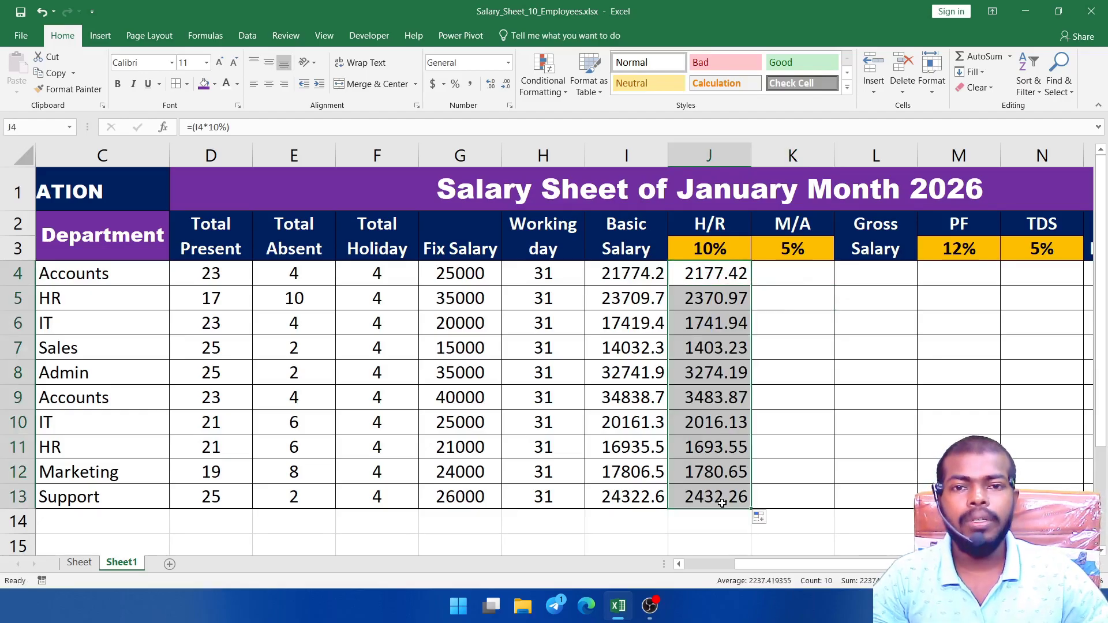
Calculate the M/A allowance in K4 with the formula =(I4*5%) and fill it down through K13.
{"action": "left_click", "coordinate": [776, 274]}
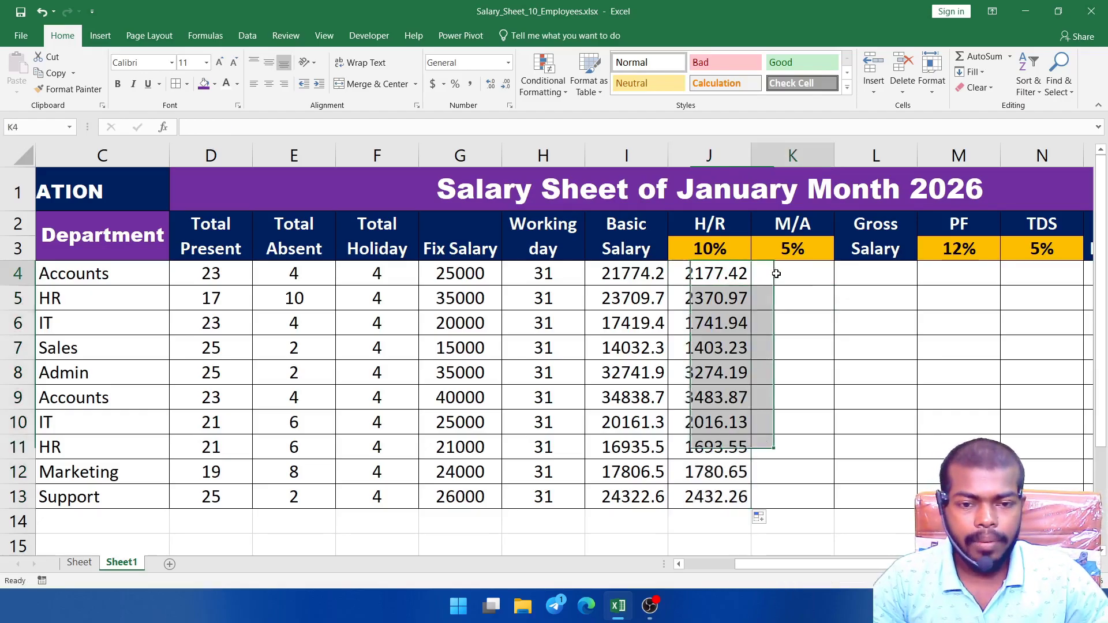
{"action": "type", "text": "=("}
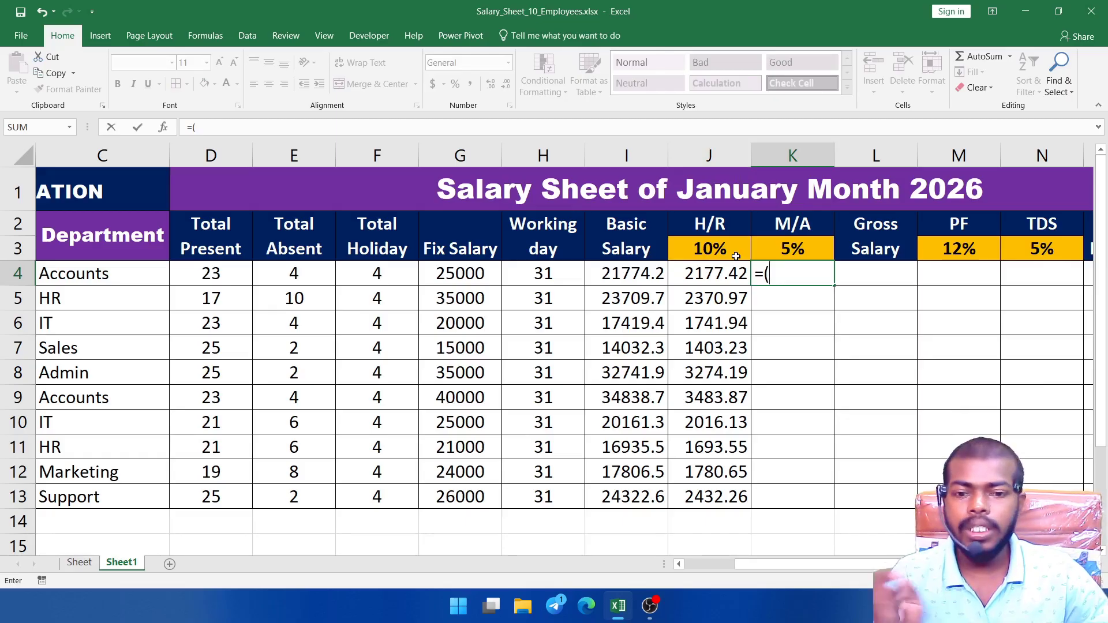
{"action": "left_click", "coordinate": [624, 266]}
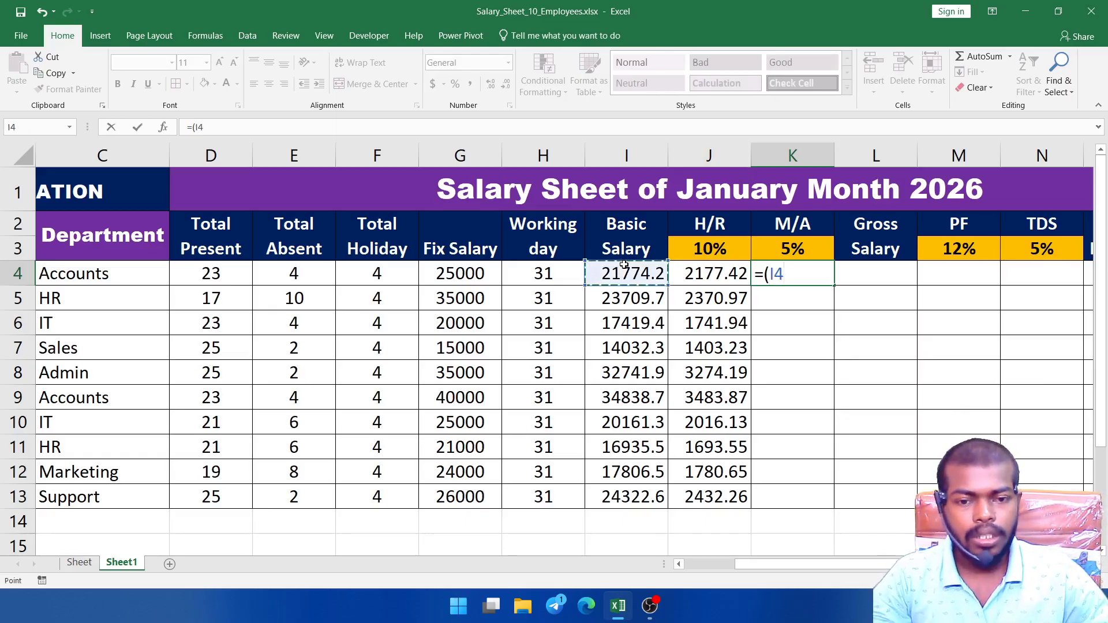
{"action": "type", "text": "*5%"}
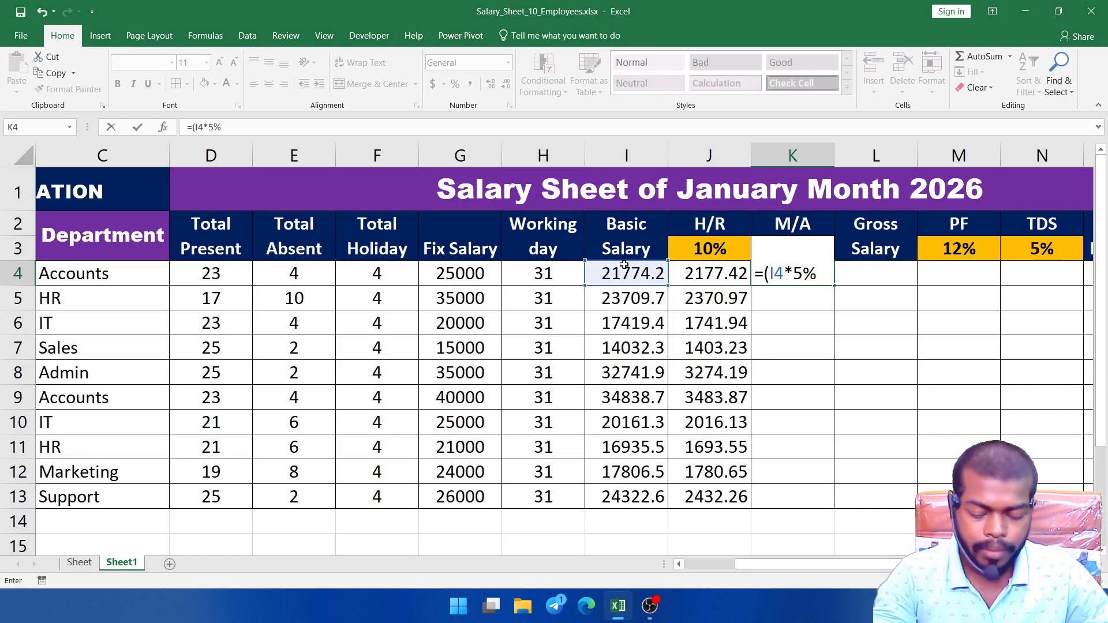
{"action": "type", "text": ")"}
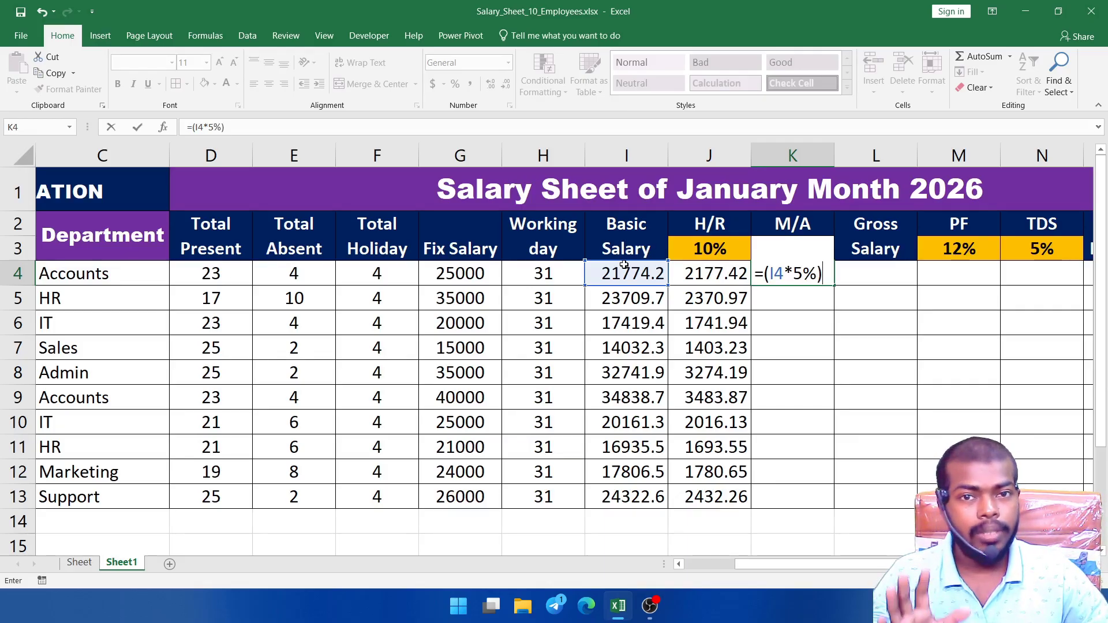
{"action": "key", "text": "ctrl+Return"}
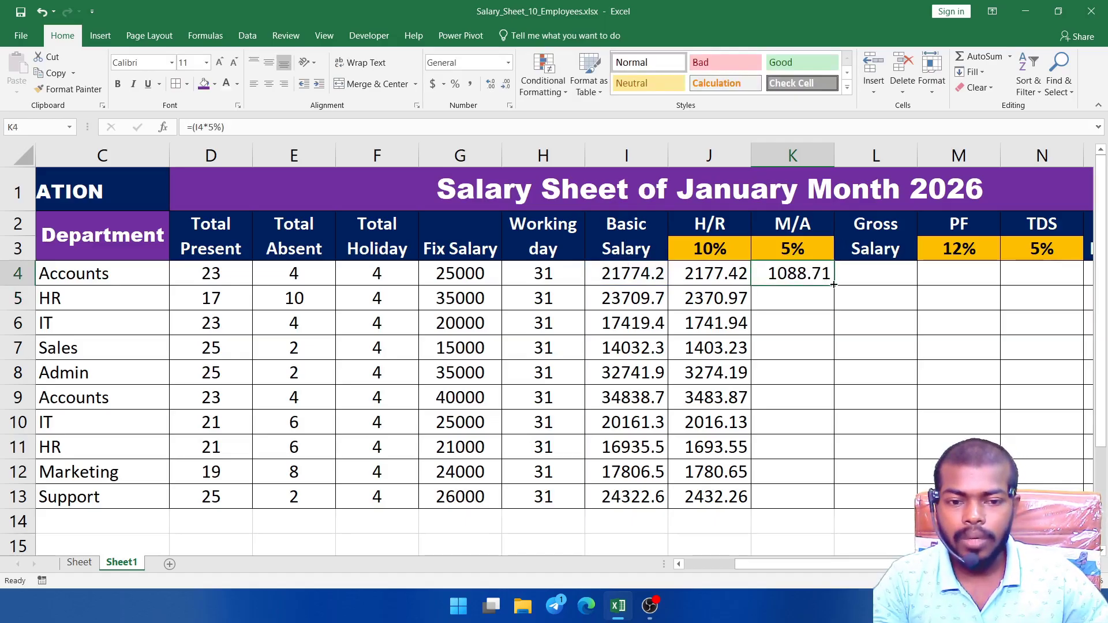
{"action": "left_click_drag", "start_coordinate": [833, 285], "coordinate": [813, 502]}
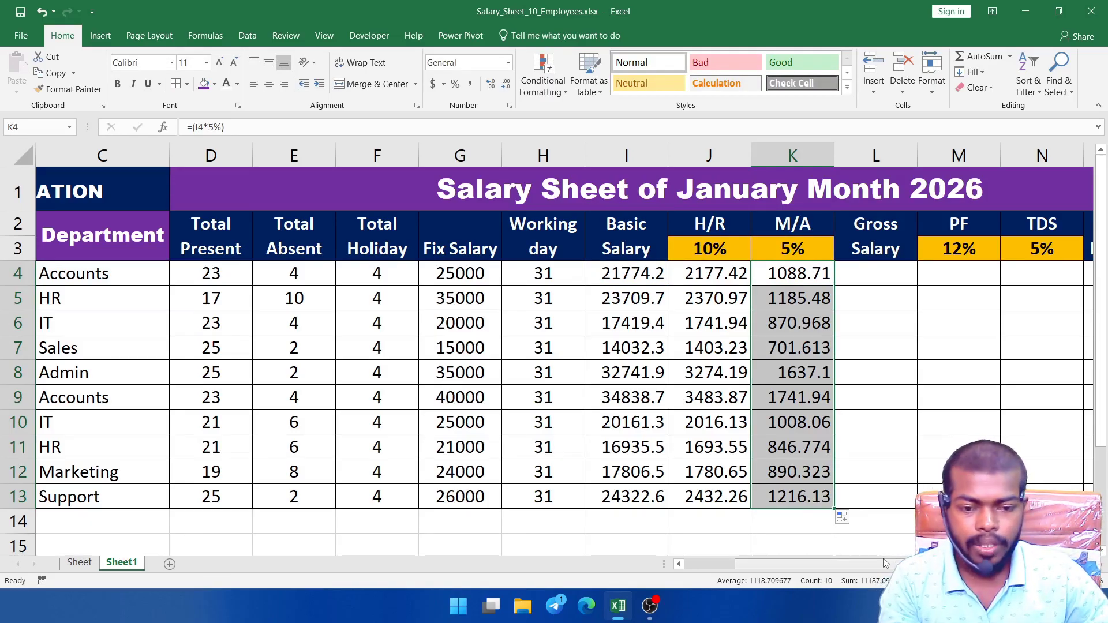
Calculate the Gross Salary in L4 by summing Basic Salary, H/R and M/A with =SUM(I4:K4).
{"action": "scroll", "coordinate": [892, 370], "scroll_direction": "right", "scroll_amount": 2}
{"action": "left_click", "coordinate": [892, 369]}
{"action": "key", "text": "Right"}
{"action": "key", "text": "Right"}
{"action": "key", "text": "Right"}
{"action": "key", "text": "Right"}
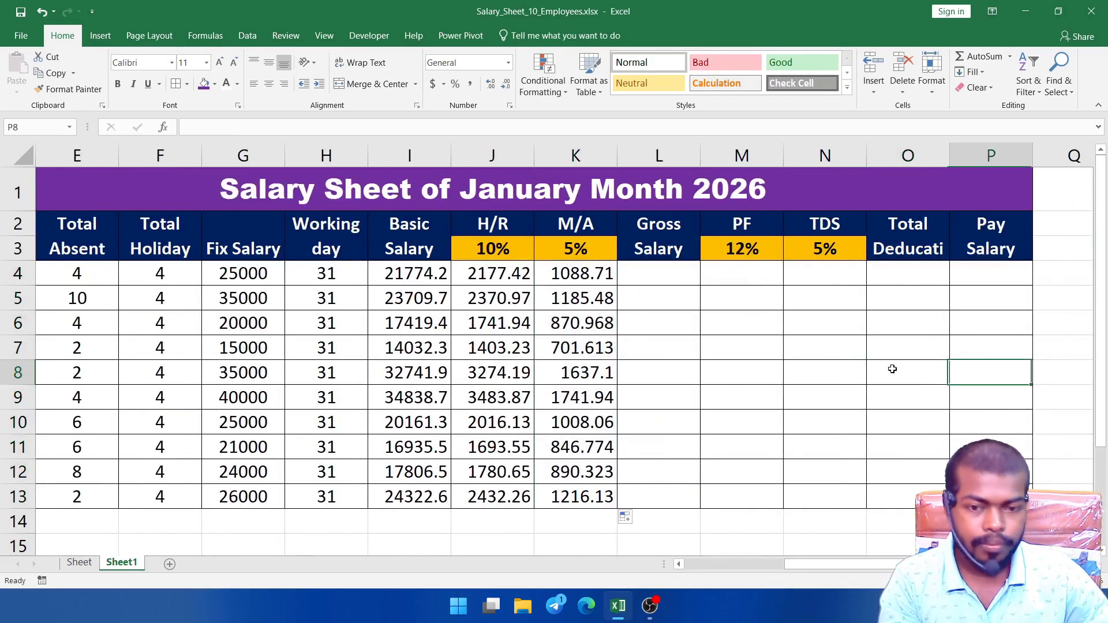
{"action": "left_click", "coordinate": [359, 297]}
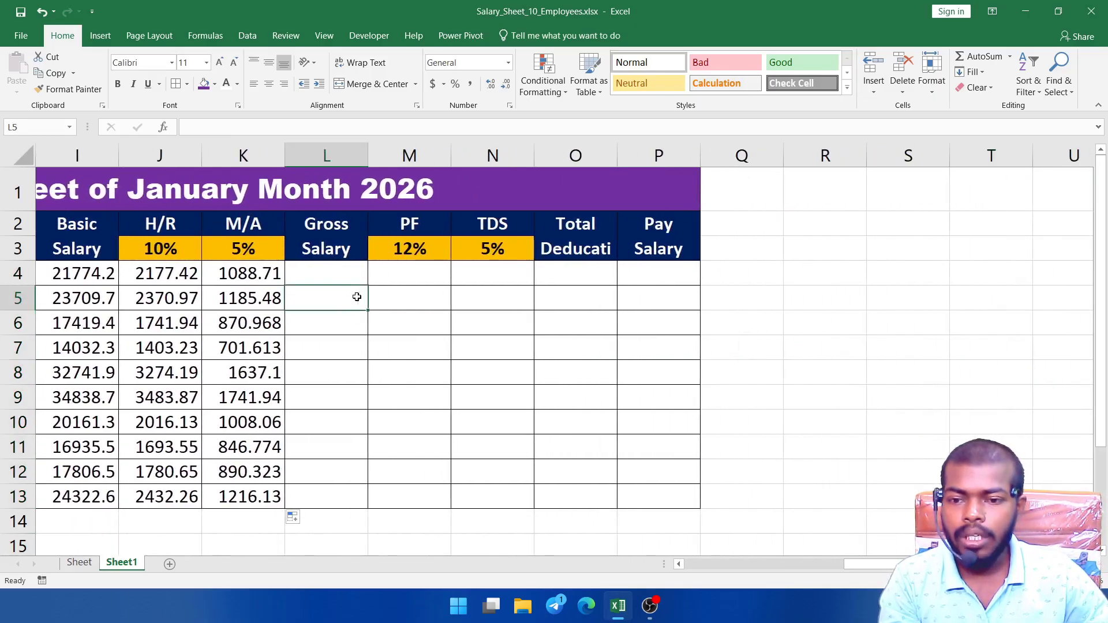
{"action": "left_click", "coordinate": [346, 270]}
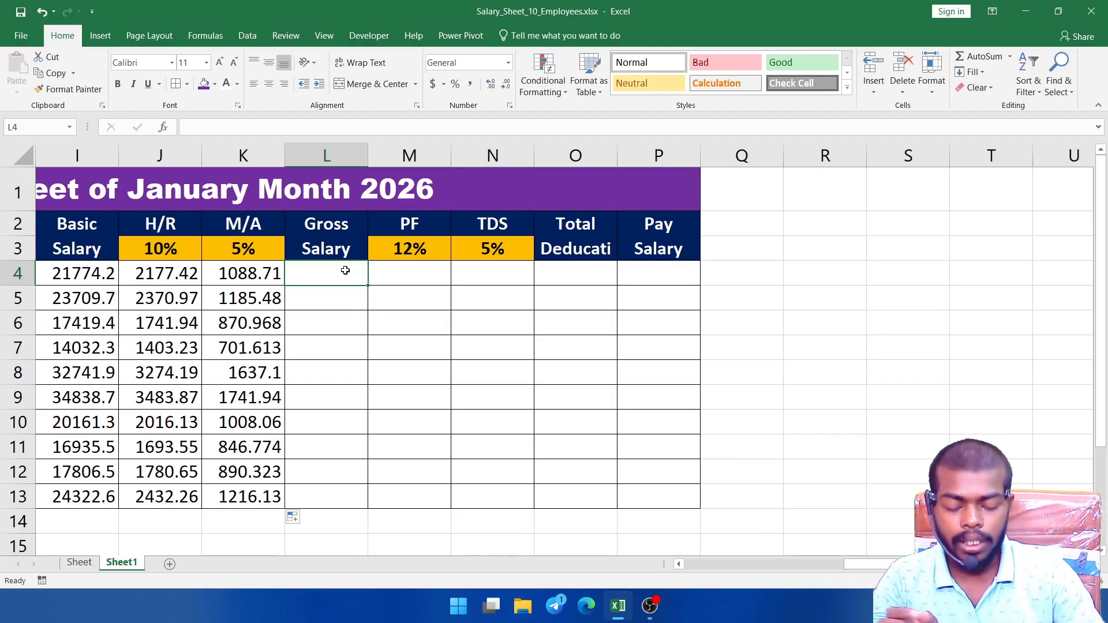
{"action": "type", "text": "="}
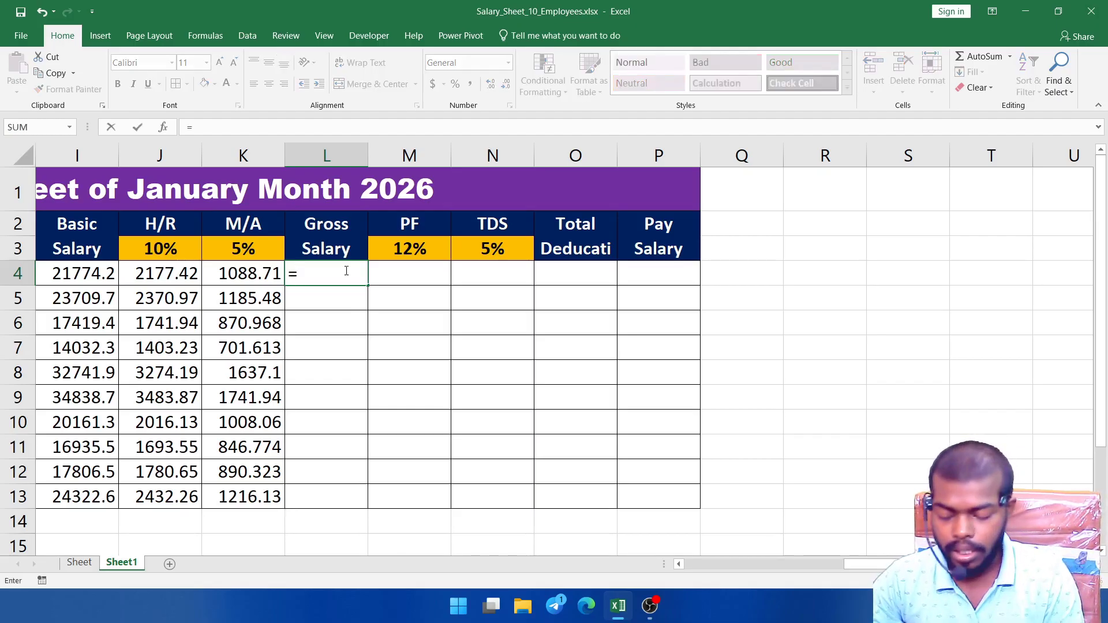
{"action": "type", "text": "sun"}
{"action": "key", "text": "BackSpace"}
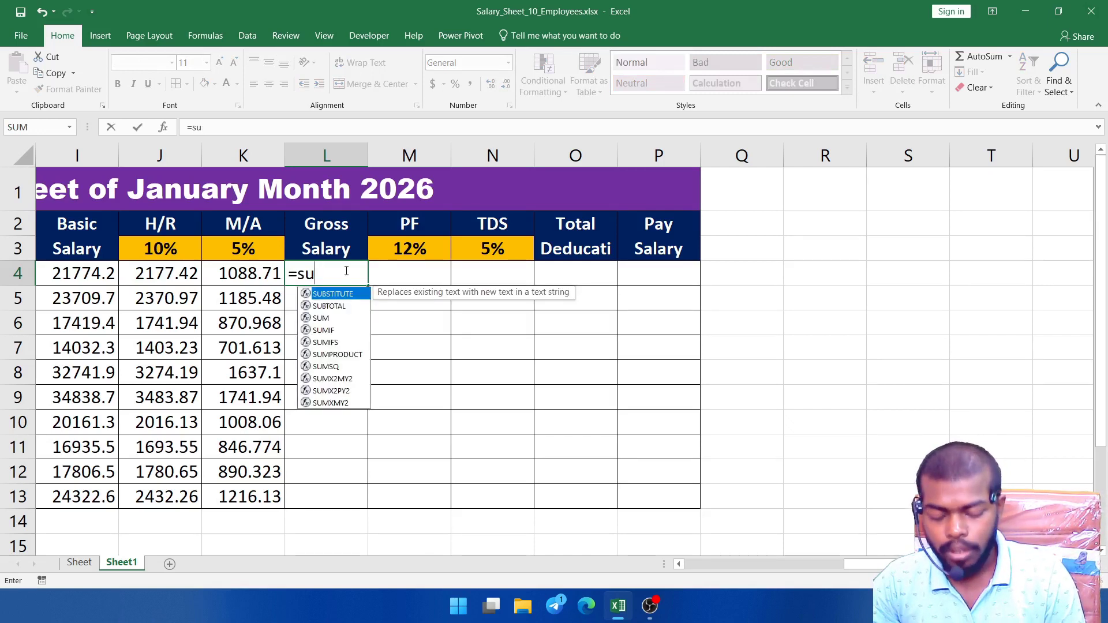
{"action": "type", "text": "m("}
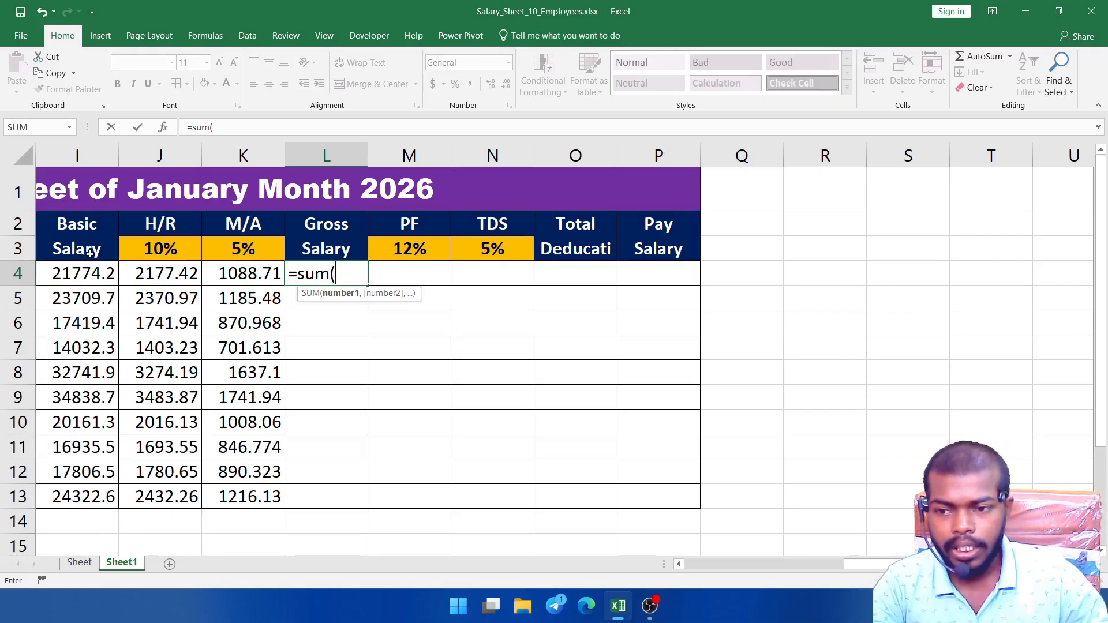
{"action": "left_click_drag", "start_coordinate": [79, 271], "coordinate": [240, 269]}
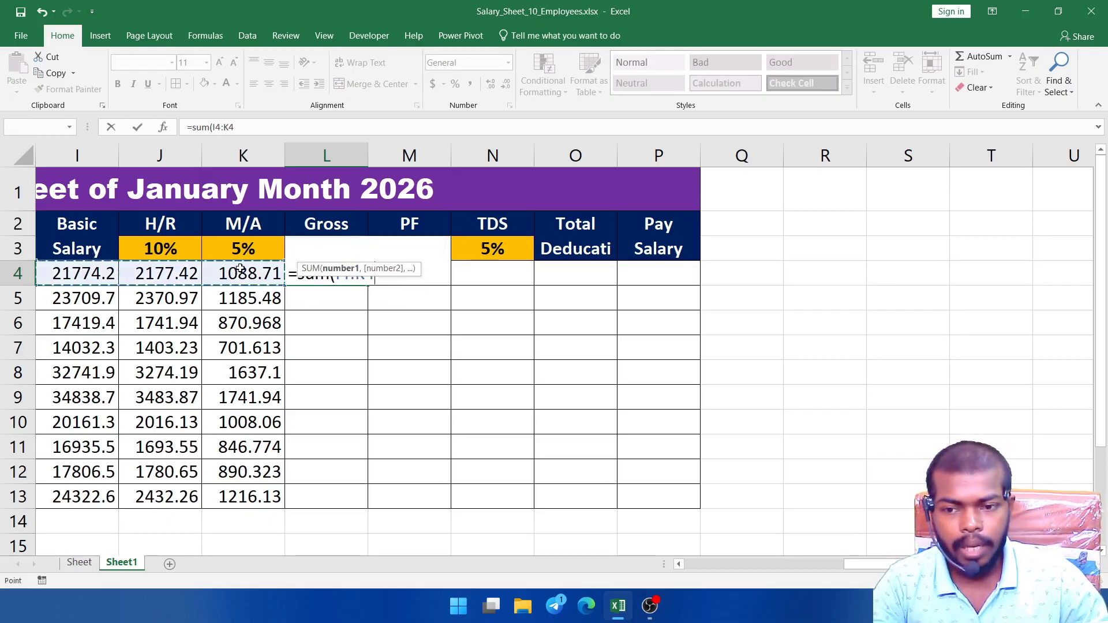
{"action": "type", "text": ")"}
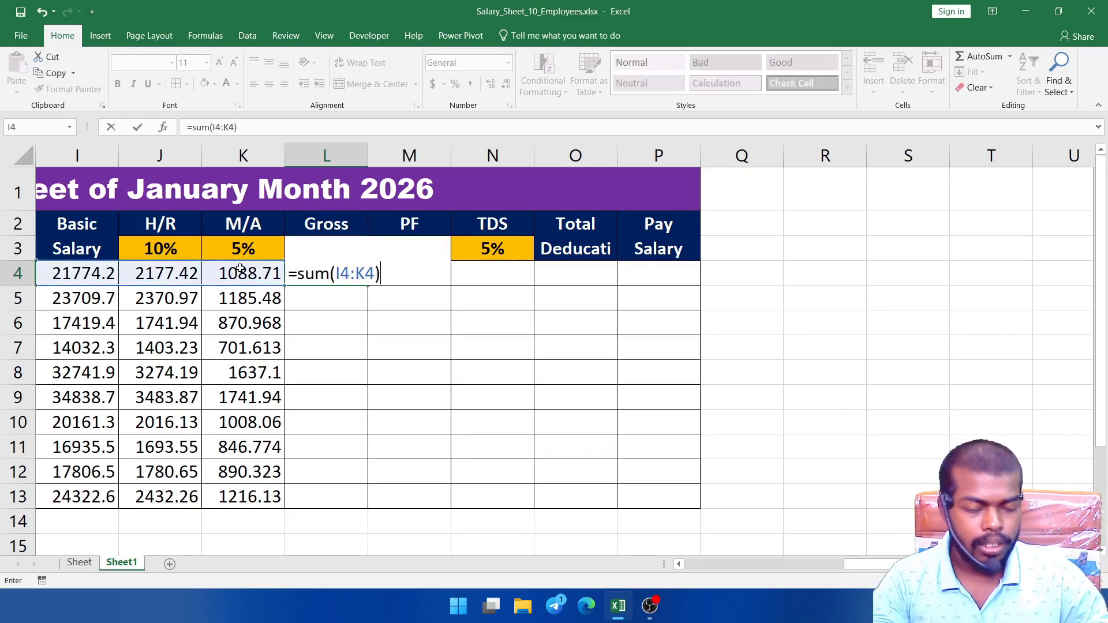
{"action": "key", "text": "Return"}
Fill the Gross Salary formula from L4 down through L13.
{"action": "left_click", "coordinate": [309, 276]}
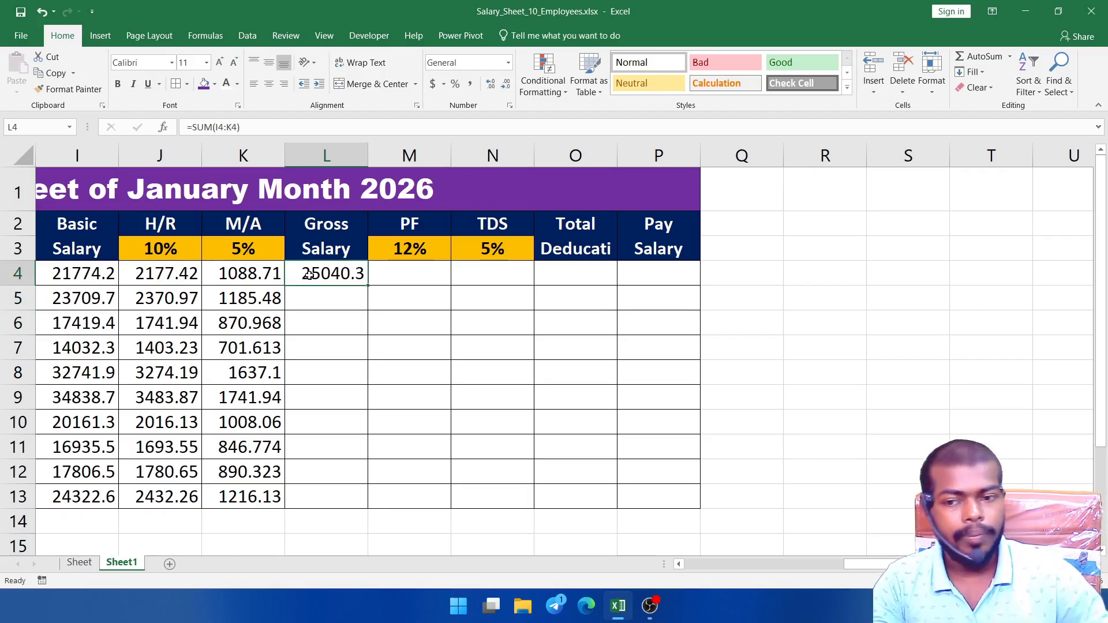
{"action": "left_click", "coordinate": [329, 333]}
{"action": "left_click", "coordinate": [336, 269]}
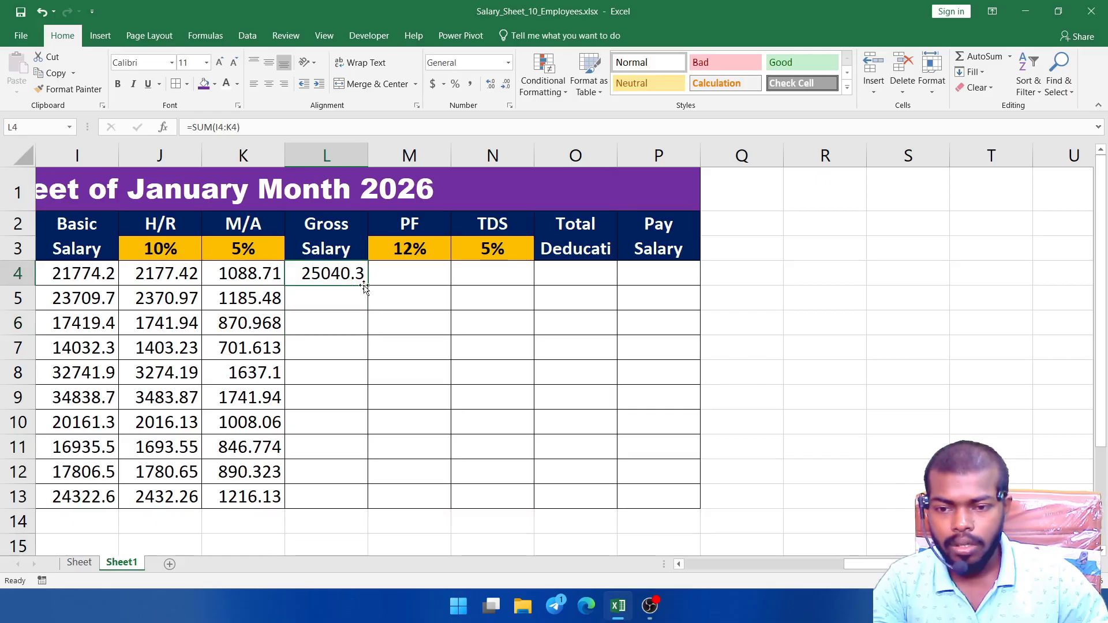
{"action": "left_click_drag", "start_coordinate": [365, 287], "coordinate": [372, 503]}
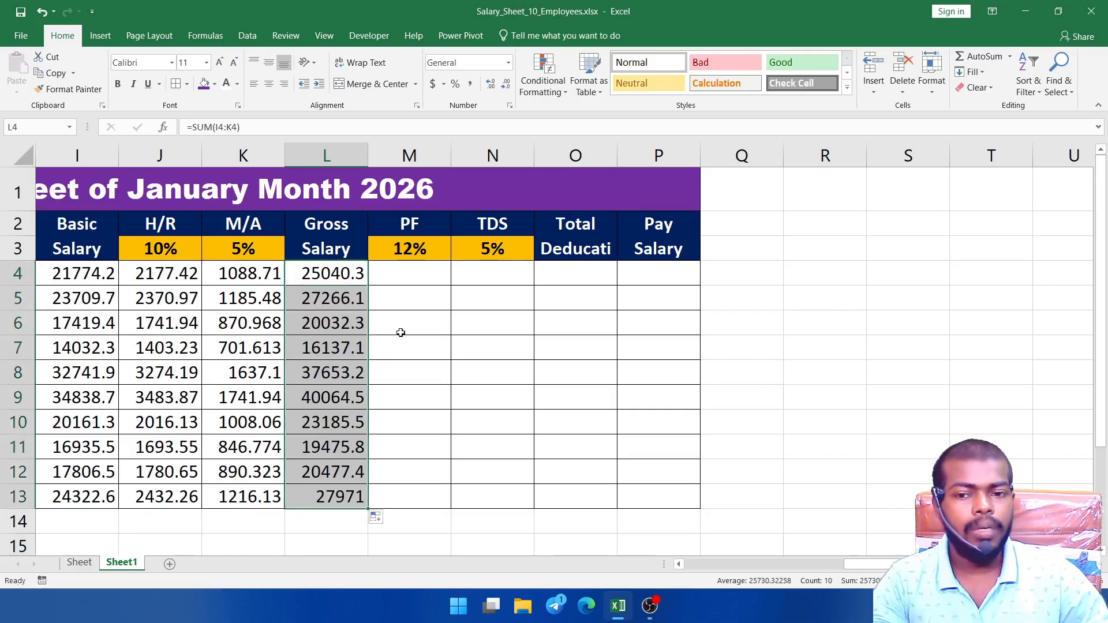
{"action": "left_click", "coordinate": [417, 270]}
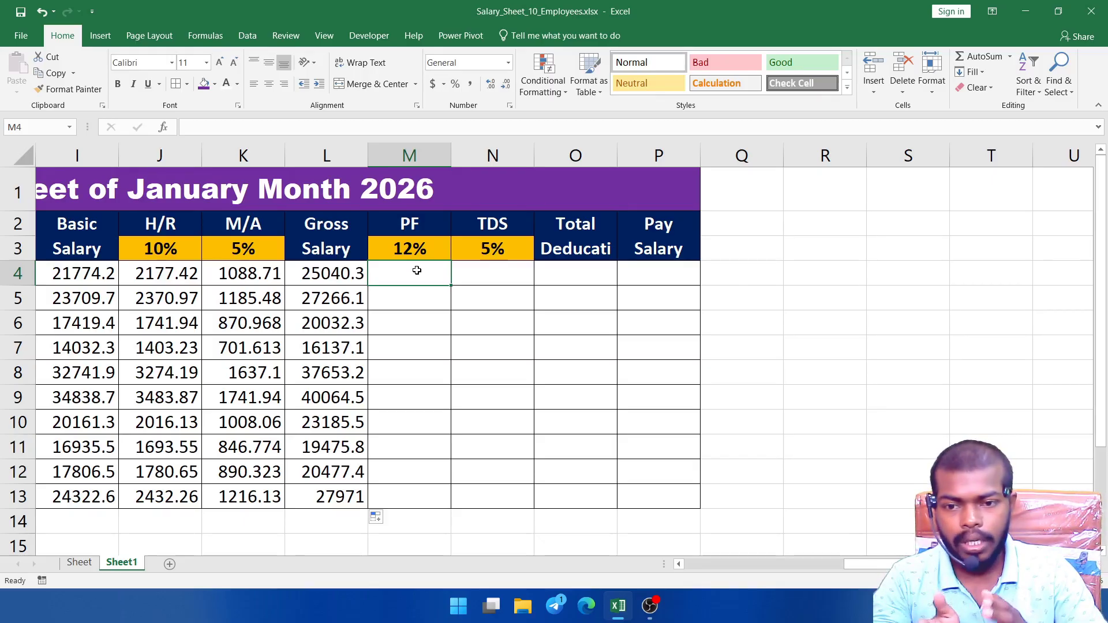
{"action": "type", "text": "="}
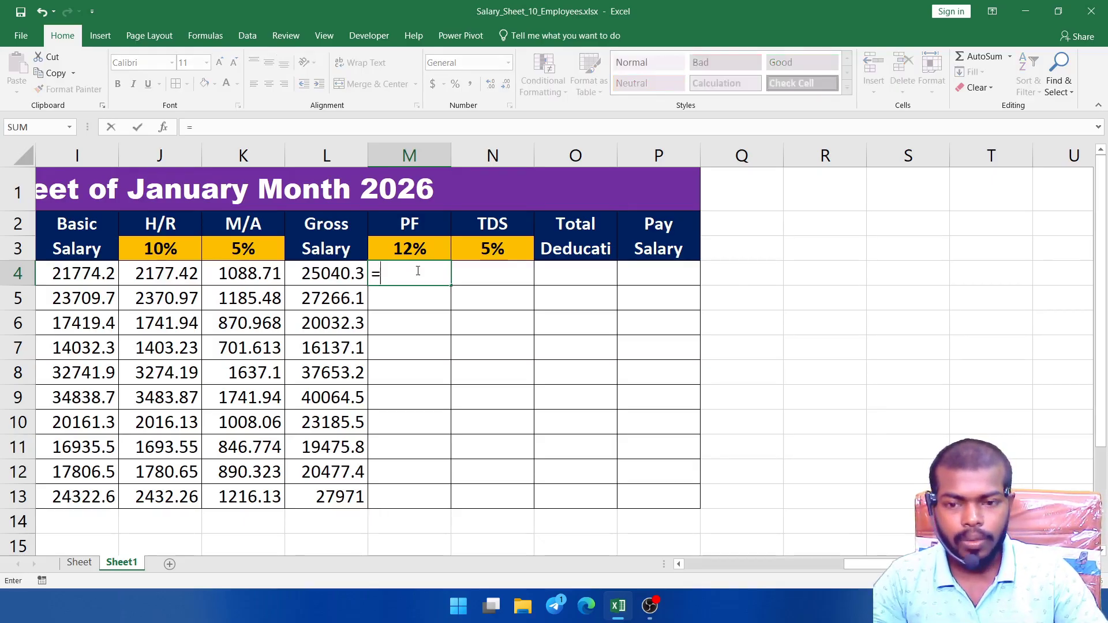
{"action": "key", "text": "Return"}
{"action": "type", "text": "("}
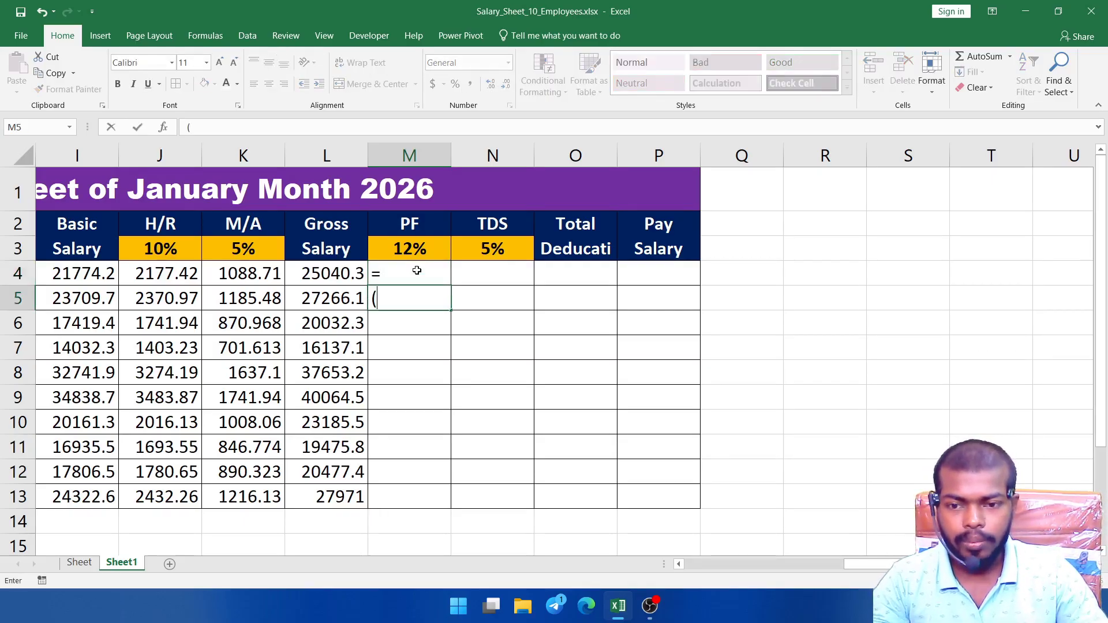
{"action": "key", "text": "Up"}
{"action": "key", "text": "Delete"}
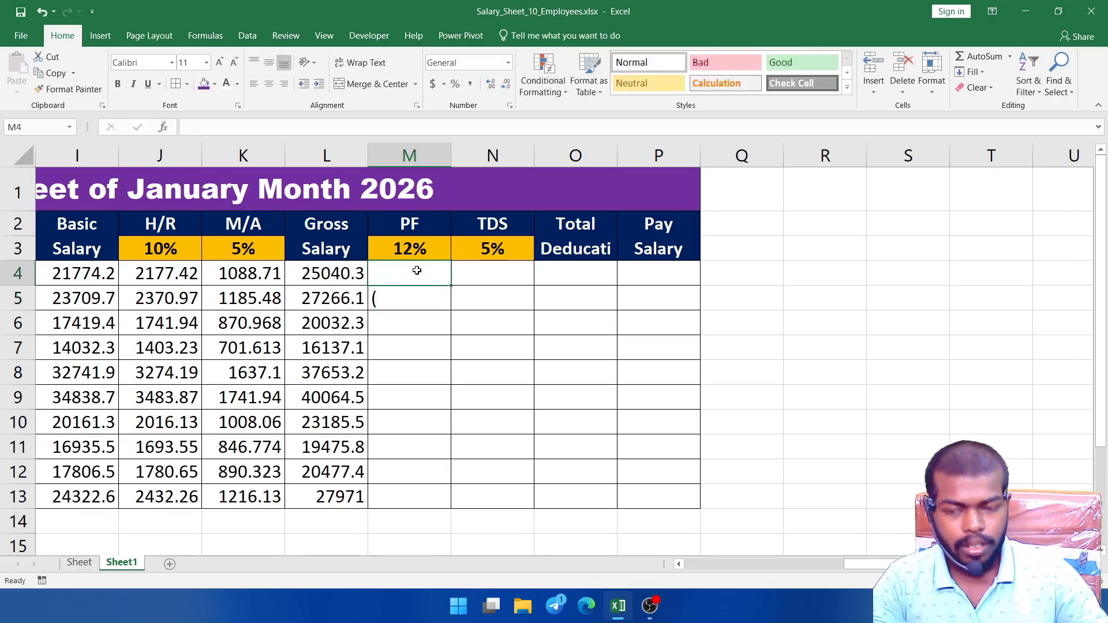
{"action": "key", "text": "Down"}
{"action": "key", "text": "Delete"}
{"action": "key", "text": "Up"}
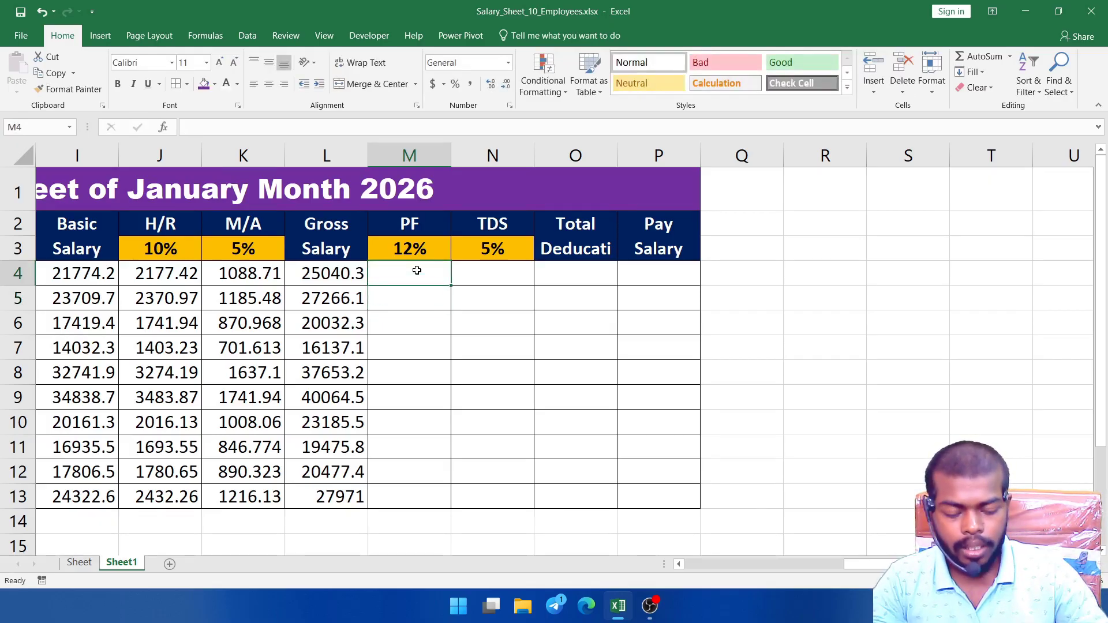
Calculate the PF deduction in M4 as 12% of Gross Salary with the formula =(L4*12%).
{"action": "type", "text": "=("}
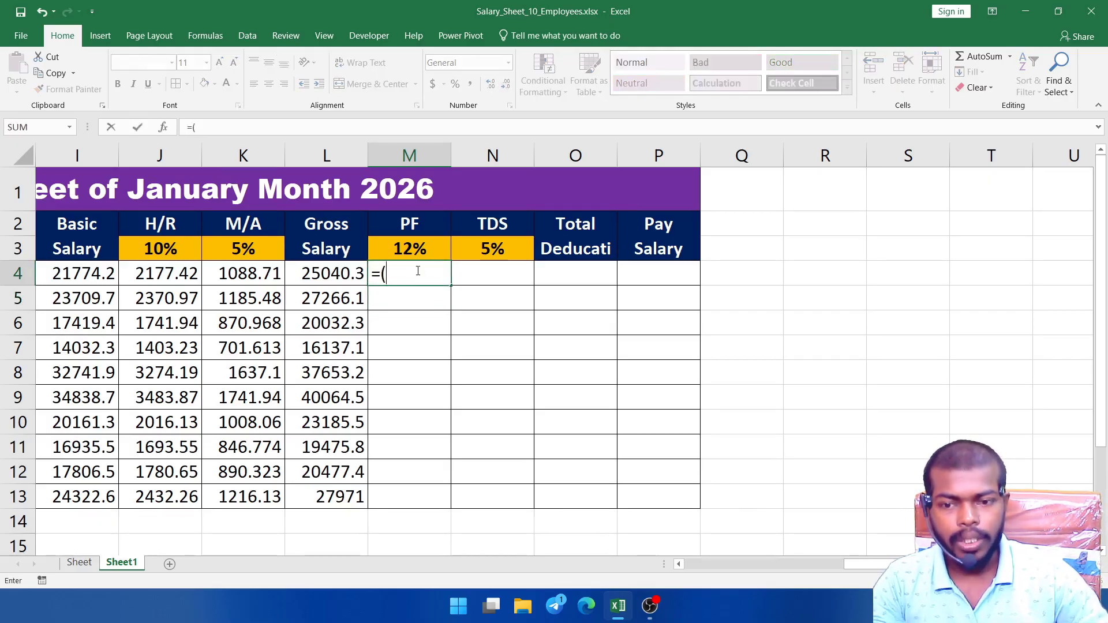
{"action": "left_click", "coordinate": [335, 273]}
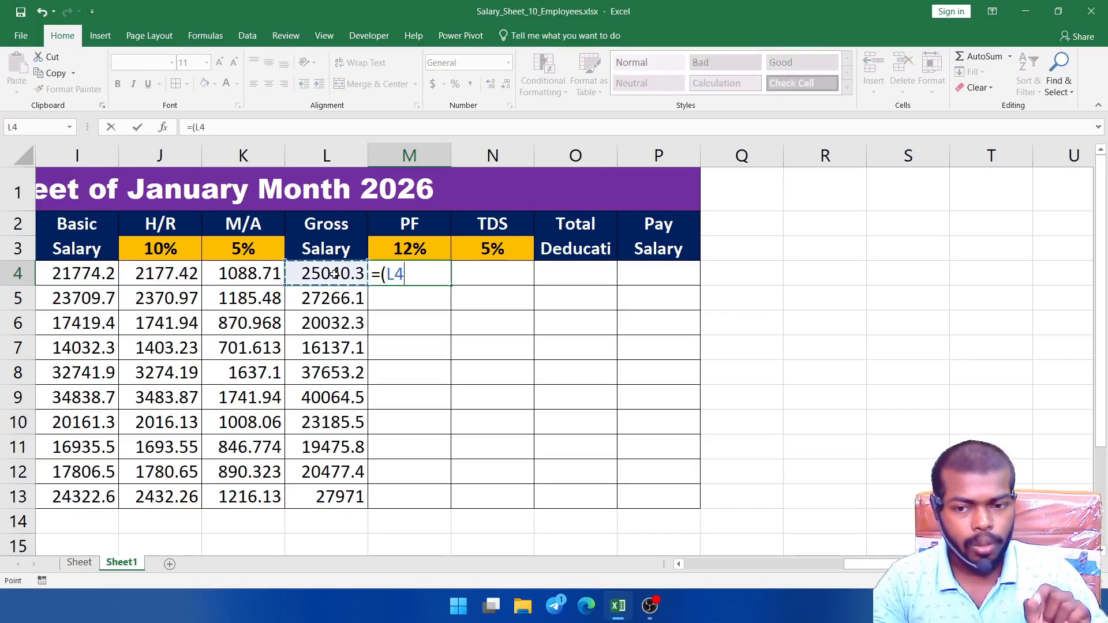
{"action": "type", "text": "*"}
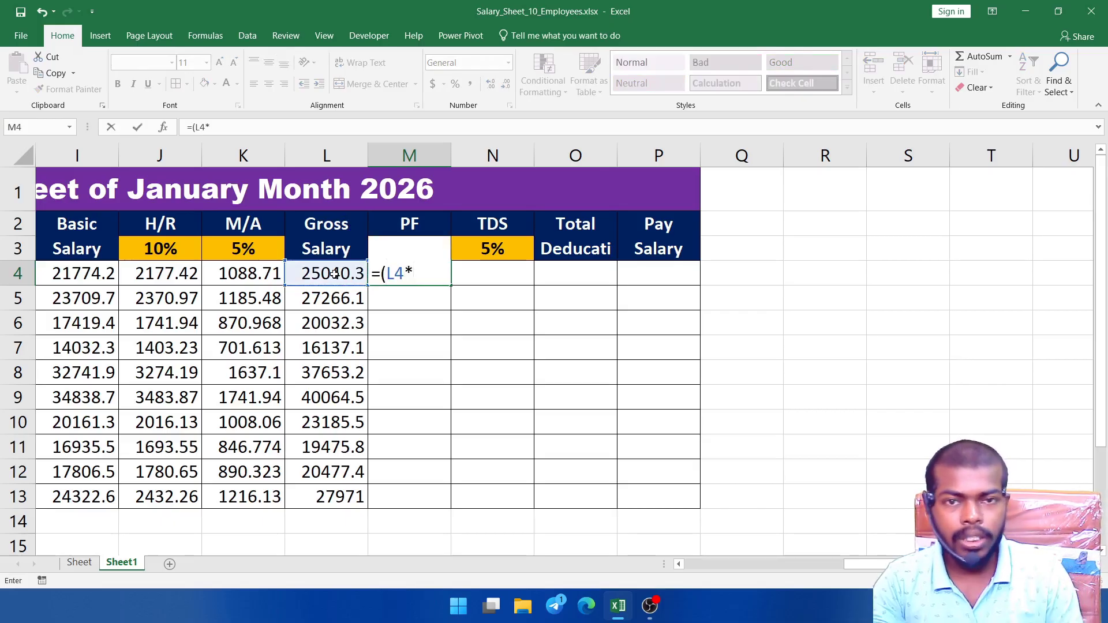
{"action": "type", "text": "12%"}
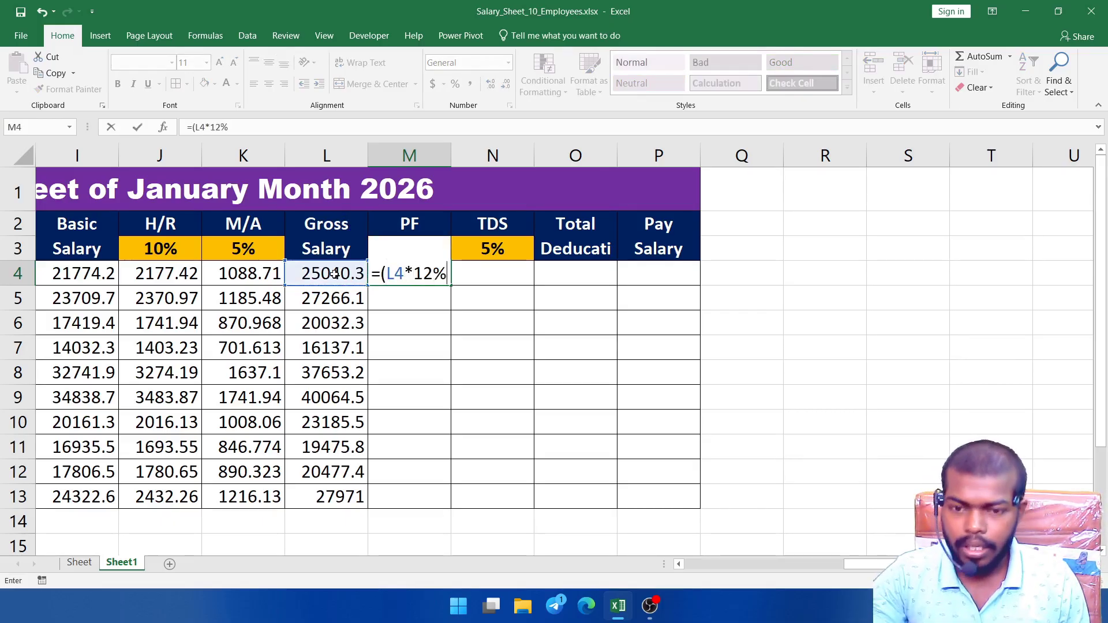
{"action": "type", "text": ")"}
{"action": "key", "text": "Return"}
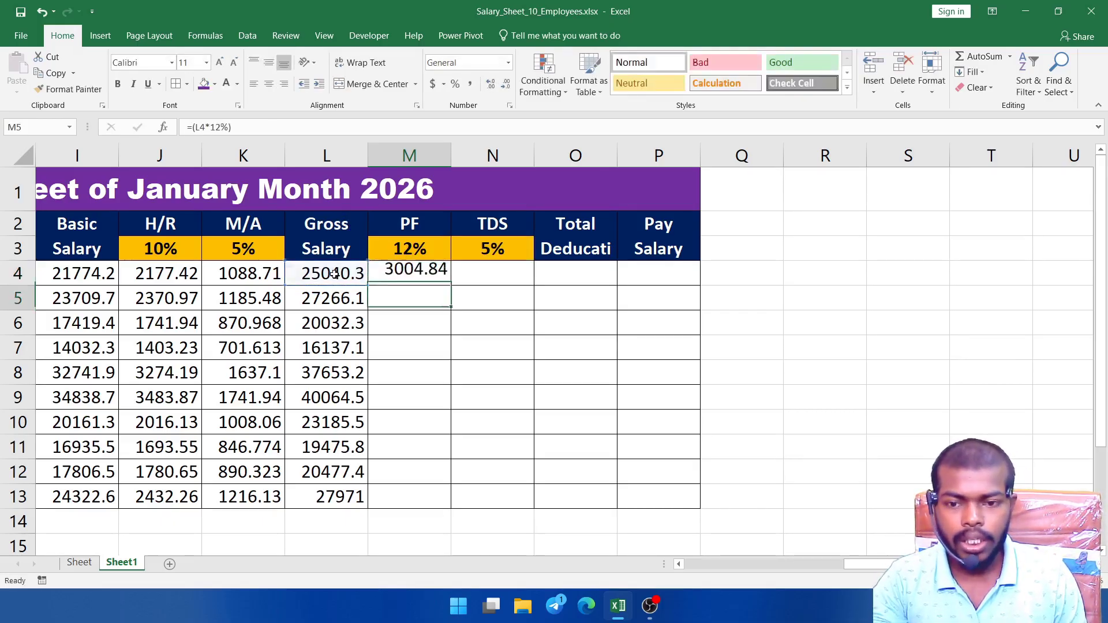
{"action": "key", "text": "Up"}
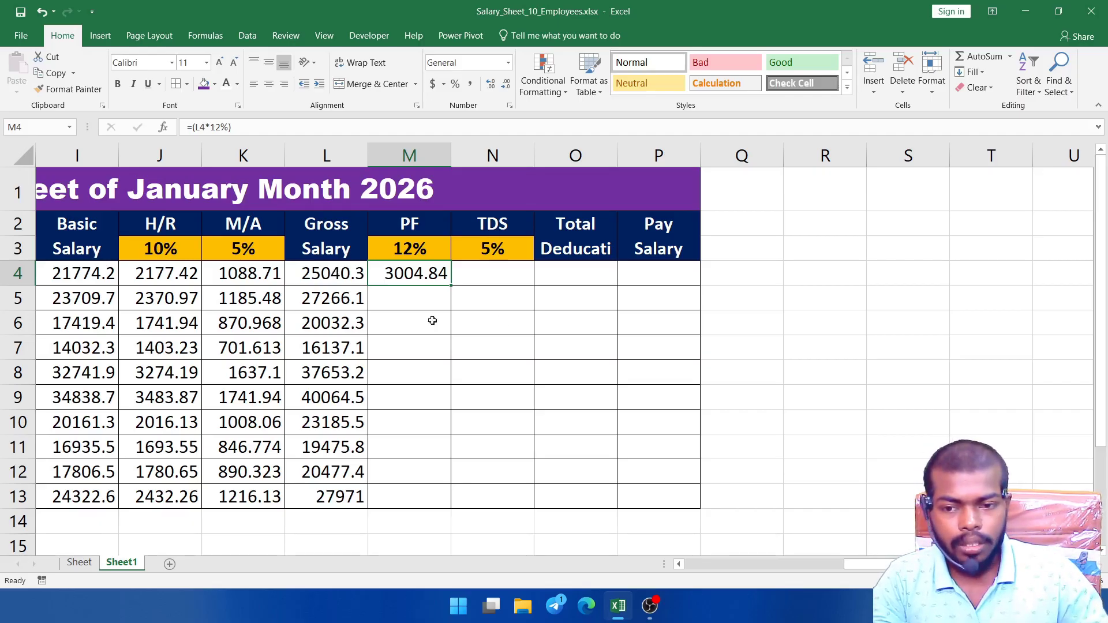
Enter the PF formula =(L5*12%) in M5 and fill the PF calculation from M4 down through M13.
{"action": "left_click", "coordinate": [416, 300]}
{"action": "left_click", "coordinate": [422, 272]}
{"action": "left_click", "coordinate": [417, 299]}
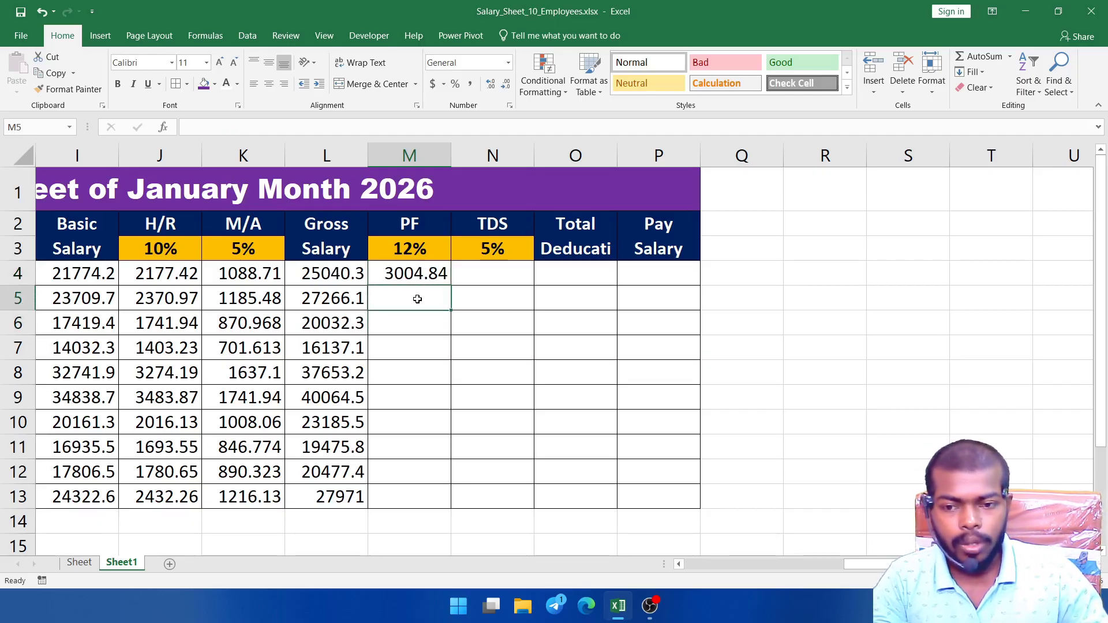
{"action": "type", "text": "="}
{"action": "type", "text": "("}
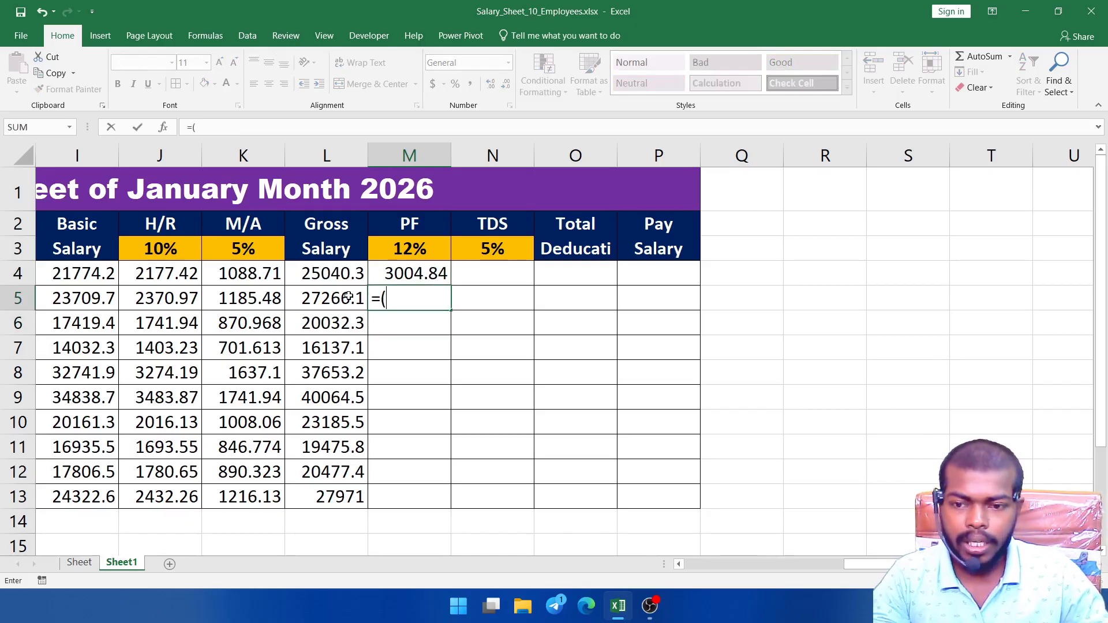
{"action": "left_click", "coordinate": [341, 298]}
{"action": "type", "text": "*12"}
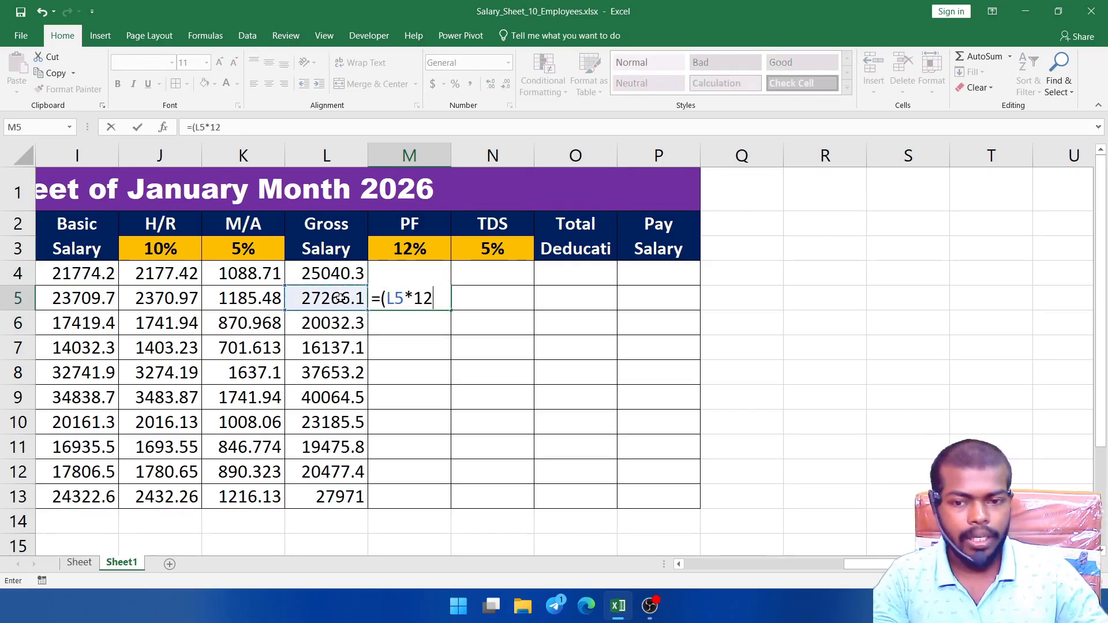
{"action": "type", "text": "%)"}
{"action": "key", "text": "Return"}
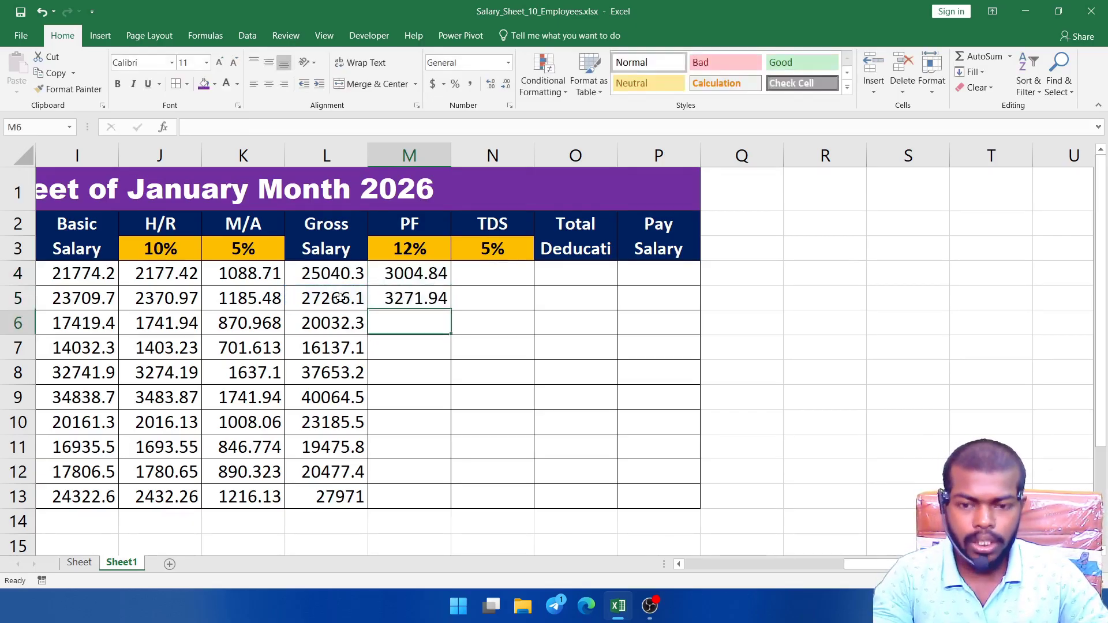
{"action": "left_click_drag", "start_coordinate": [398, 271], "coordinate": [453, 505]}
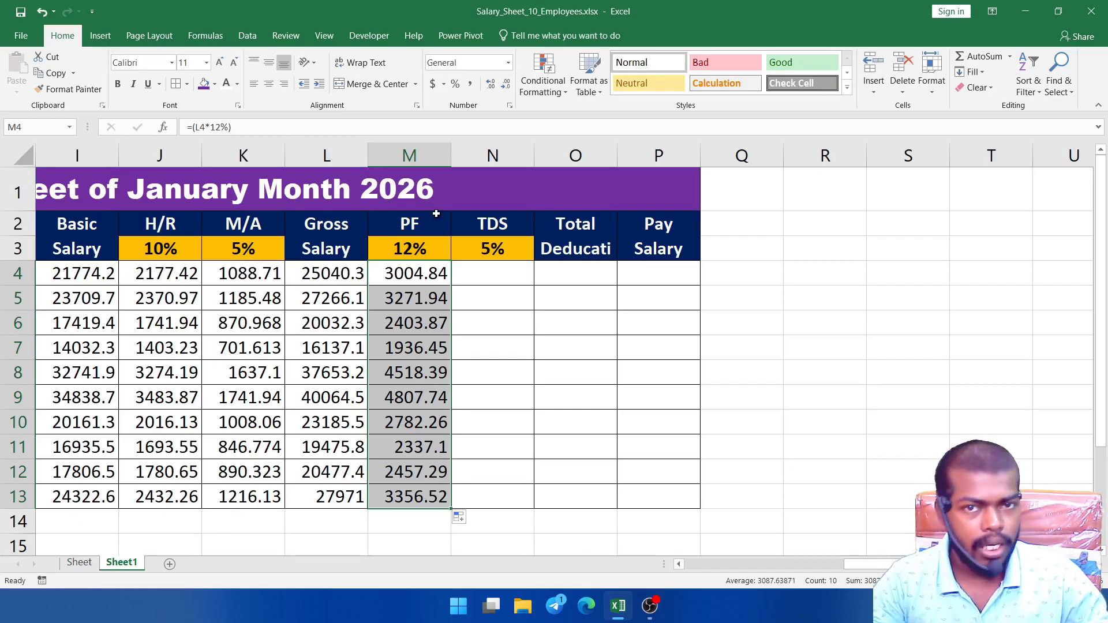
Calculate the TDS deduction in N4 with the formula =(L4*5%) and fill it down through N13.
{"action": "left_click", "coordinate": [493, 274]}
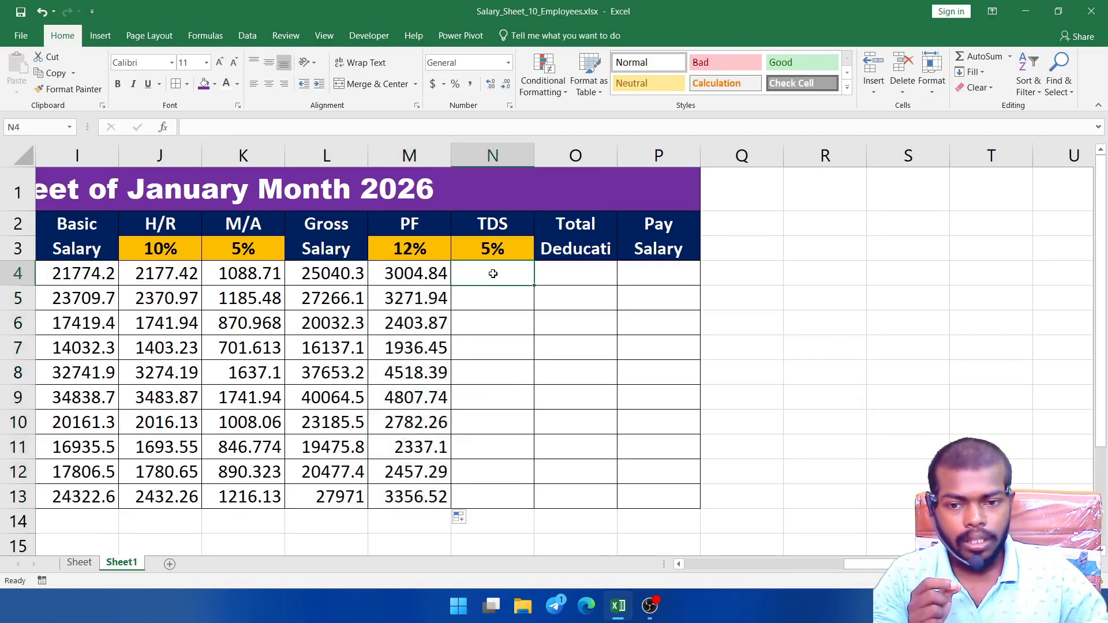
{"action": "type", "text": "=("}
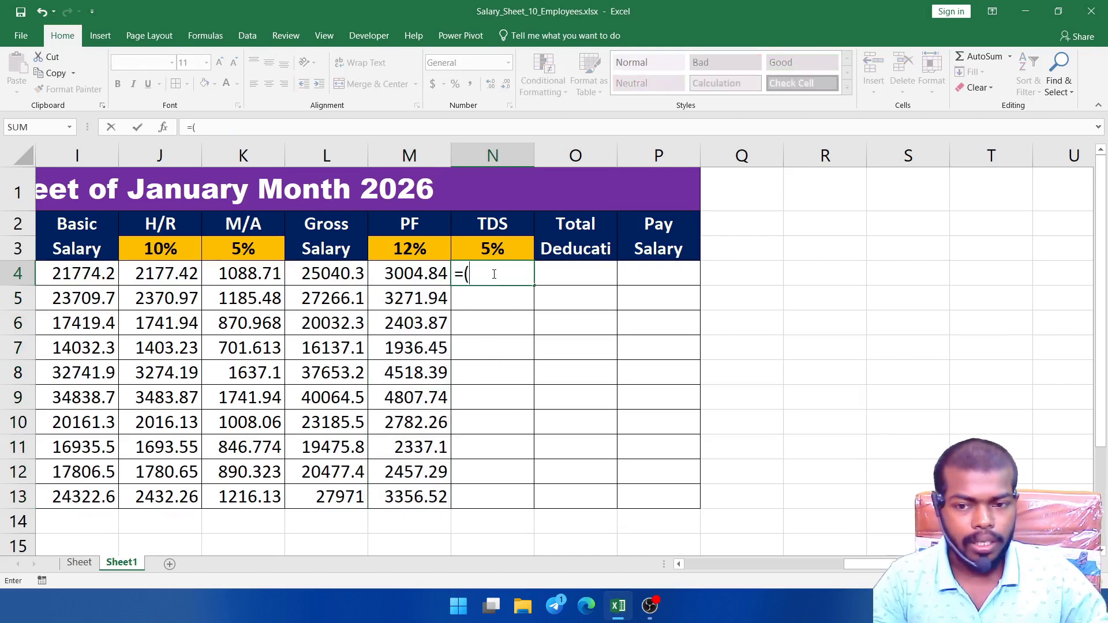
{"action": "left_click", "coordinate": [325, 276]}
{"action": "type", "text": "*"}
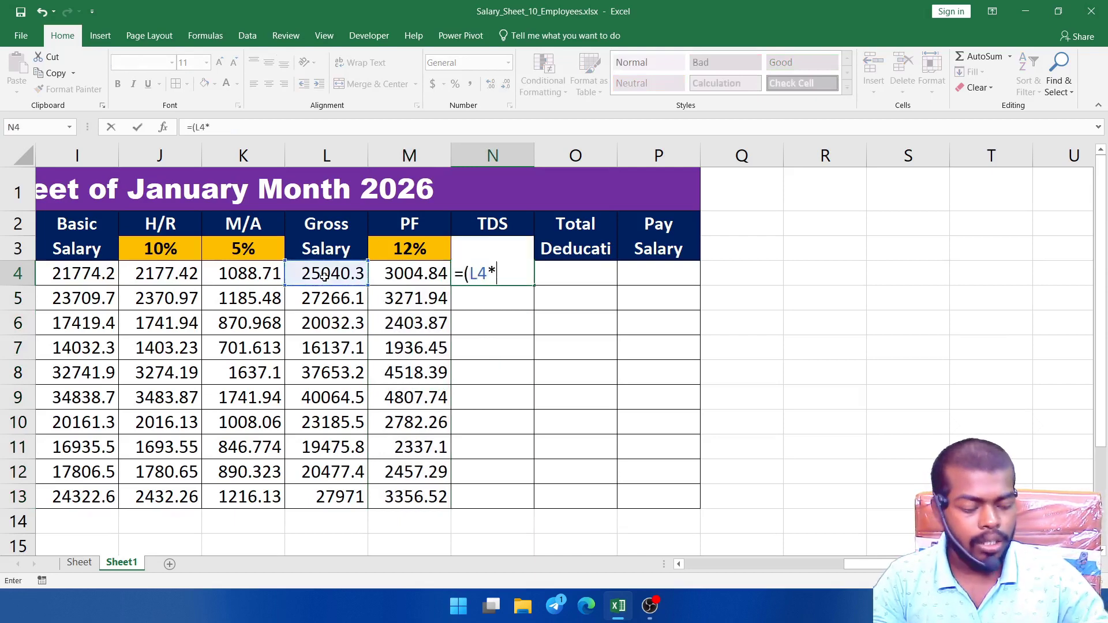
{"action": "type", "text": "5"}
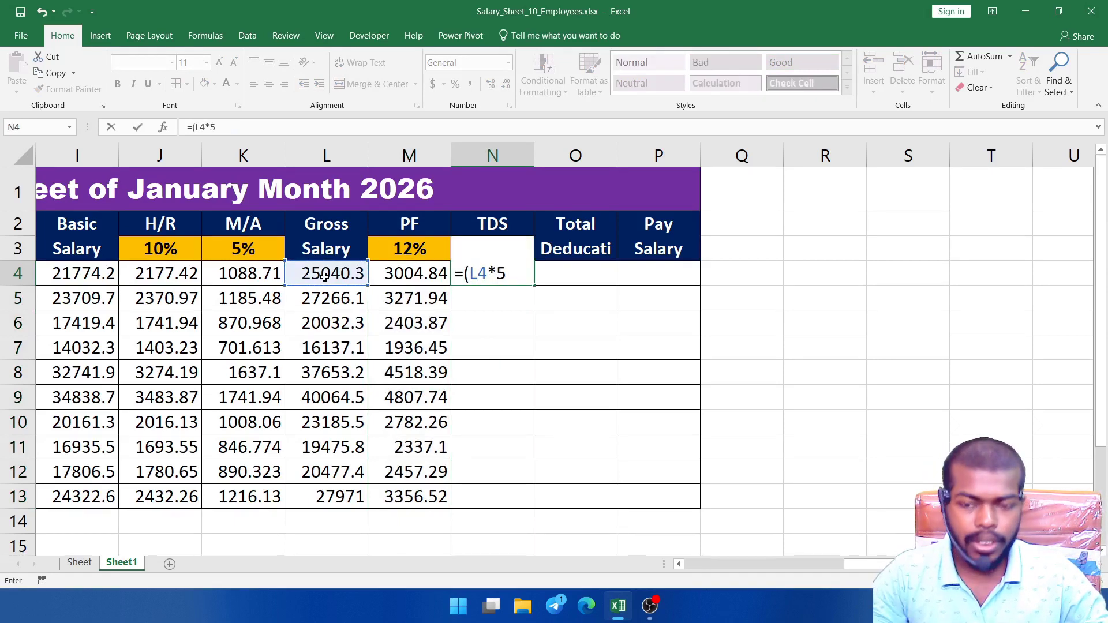
{"action": "type", "text": "%)"}
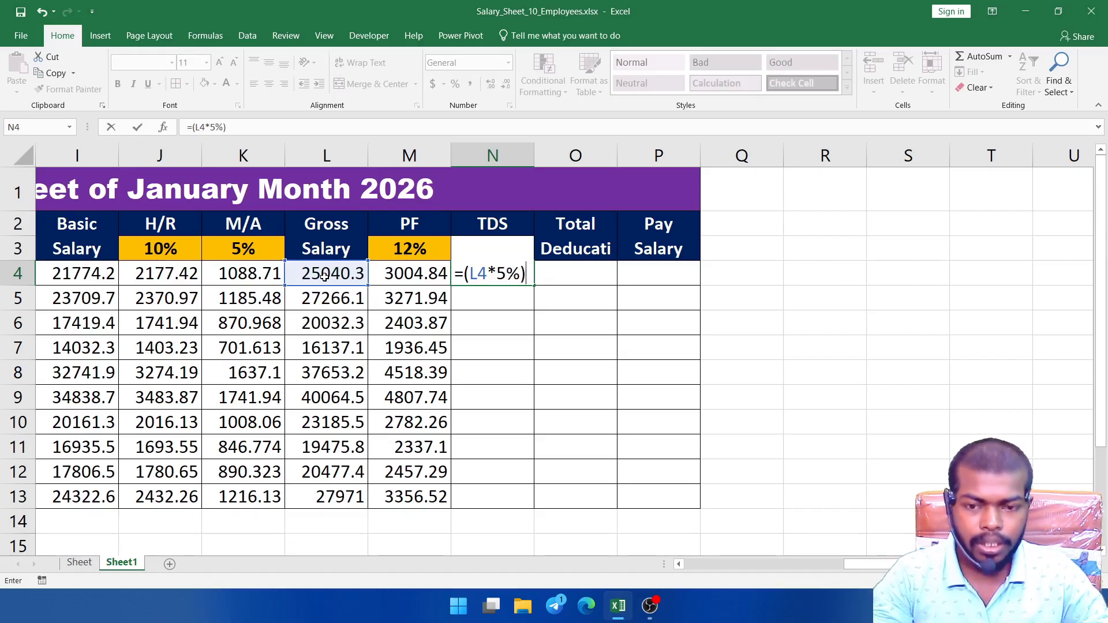
{"action": "key", "text": "Return"}
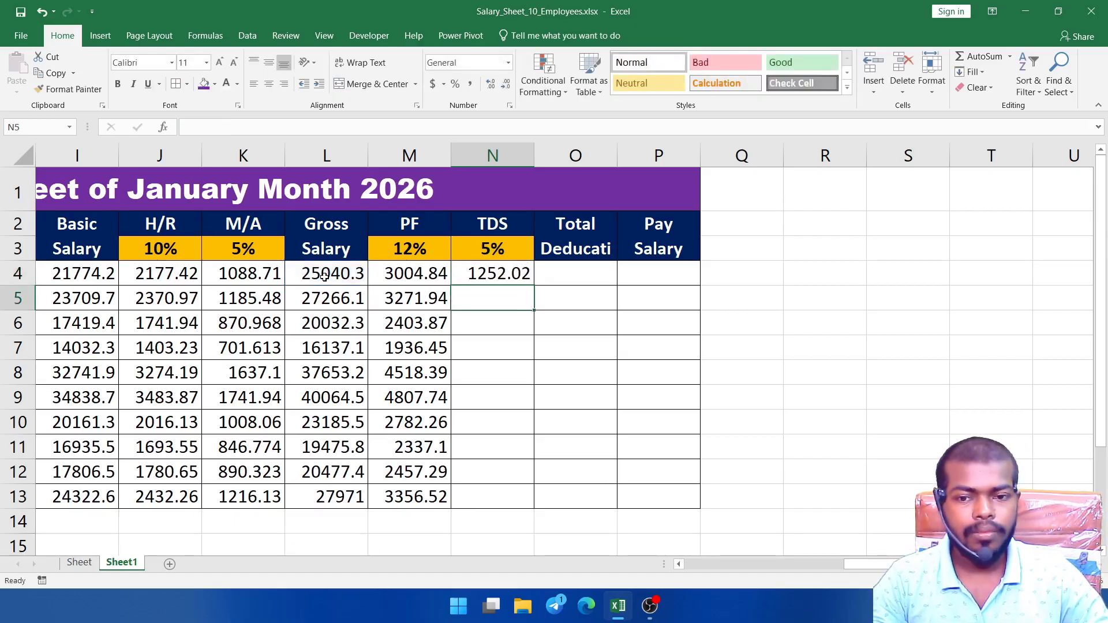
{"action": "left_click", "coordinate": [479, 264]}
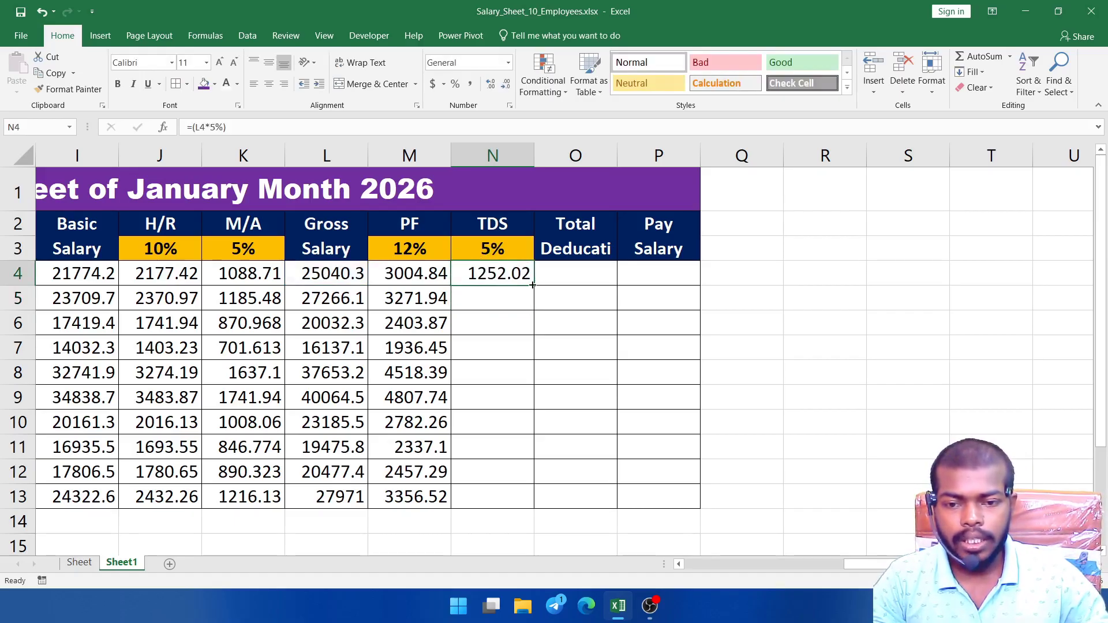
{"action": "left_click_drag", "start_coordinate": [533, 286], "coordinate": [532, 506]}
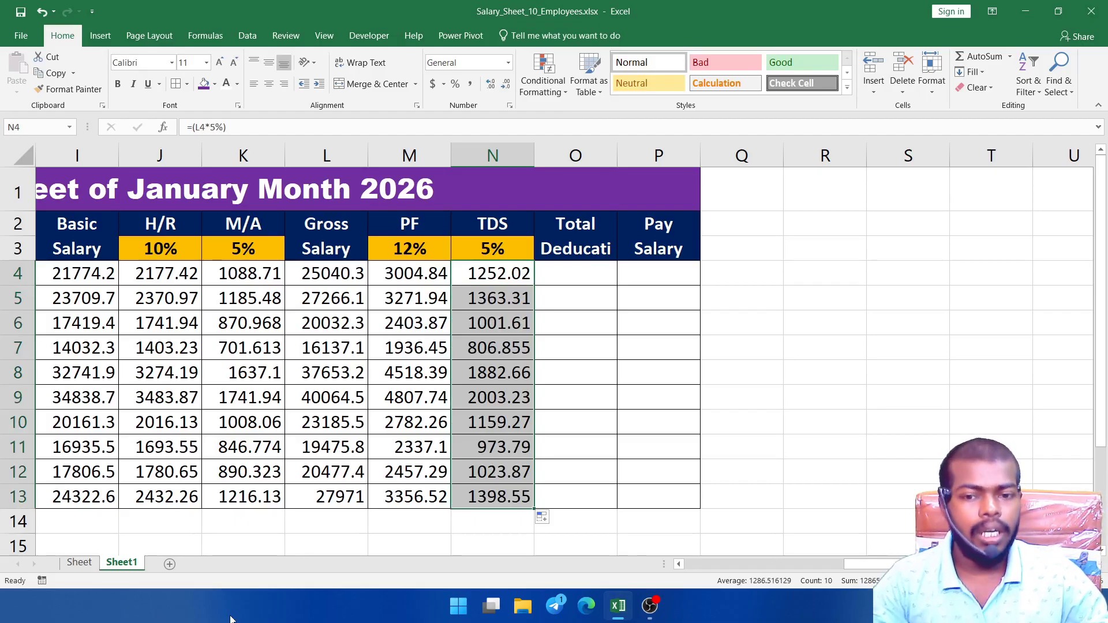
Widen column O so that the full Total Deducation header fits.
{"action": "left_click", "coordinate": [601, 276]}
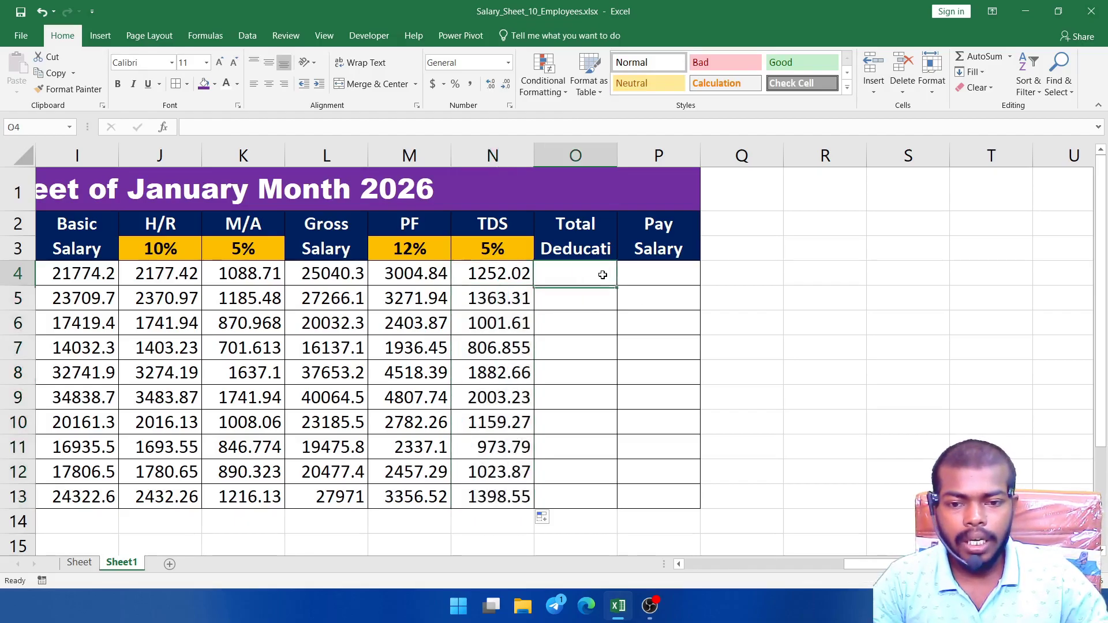
{"action": "left_click_drag", "start_coordinate": [618, 151], "coordinate": [647, 162]}
{"action": "left_click", "coordinate": [594, 300]}
{"action": "left_click", "coordinate": [591, 273]}
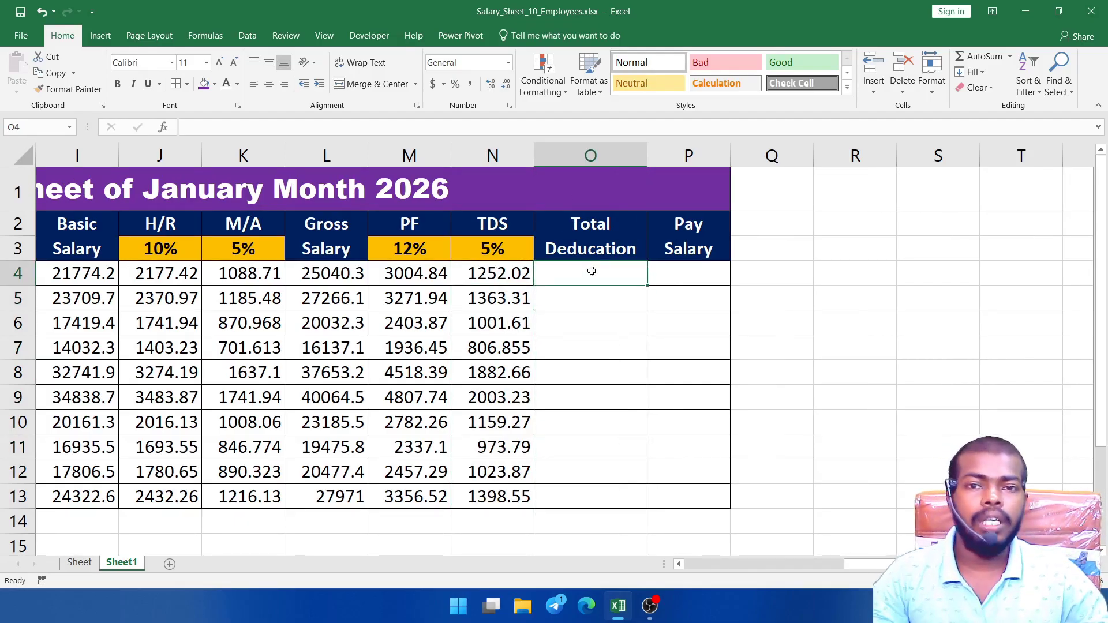
Calculate the Total Deducation in O4 by adding PF and TDS with =SUM(M4:N4) and fill it down through O13.
{"action": "left_click", "coordinate": [591, 311]}
{"action": "left_click", "coordinate": [590, 273]}
{"action": "type", "text": "=s"}
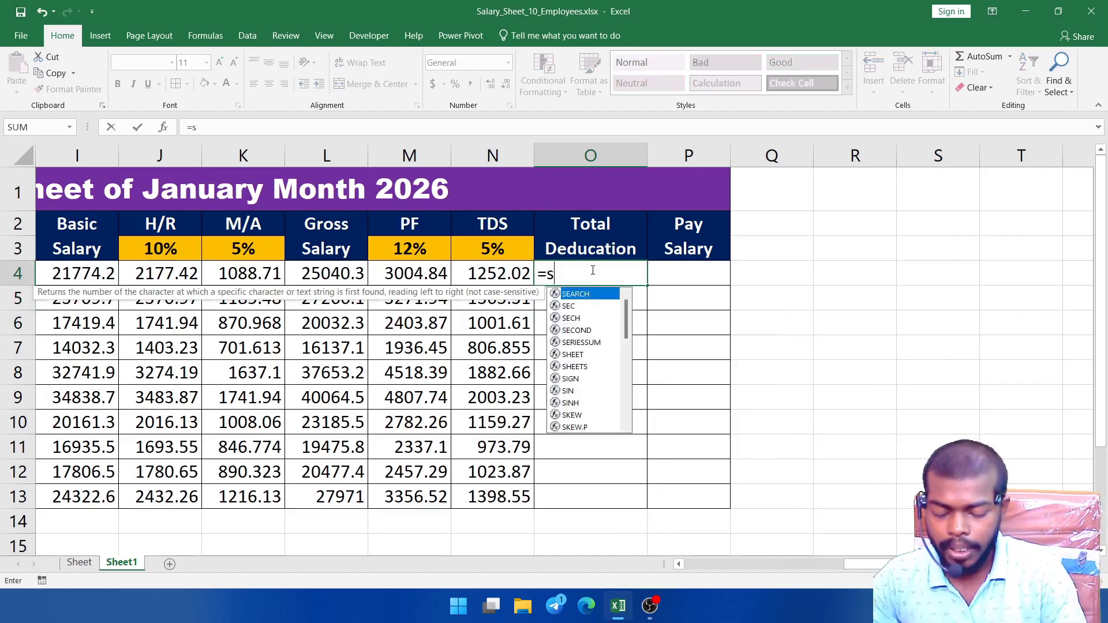
{"action": "type", "text": "um("}
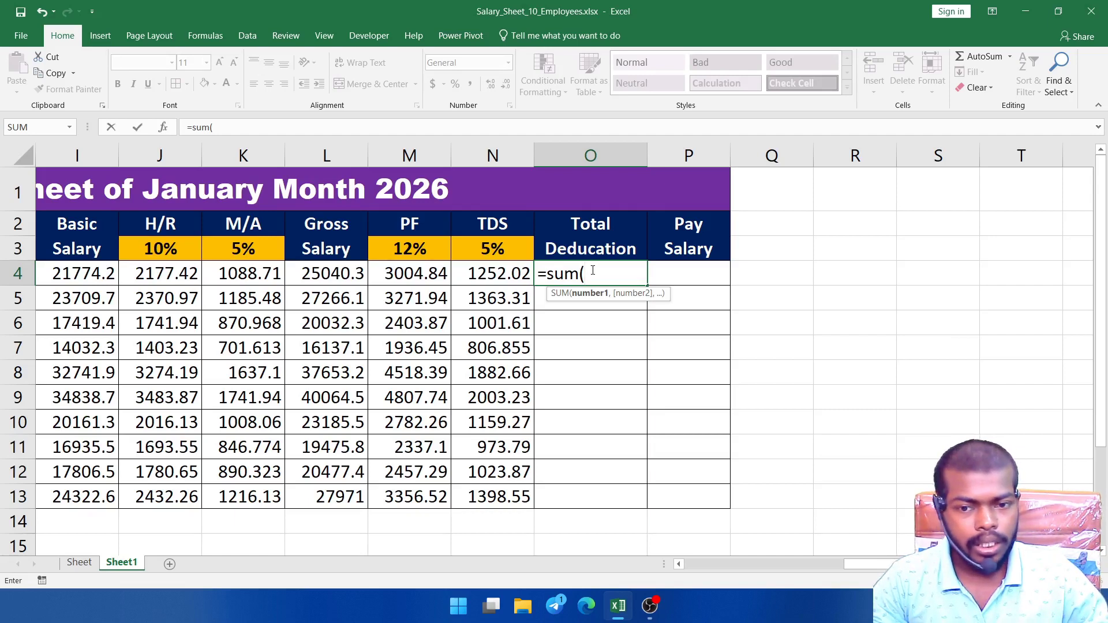
{"action": "left_click_drag", "start_coordinate": [430, 273], "coordinate": [505, 267]}
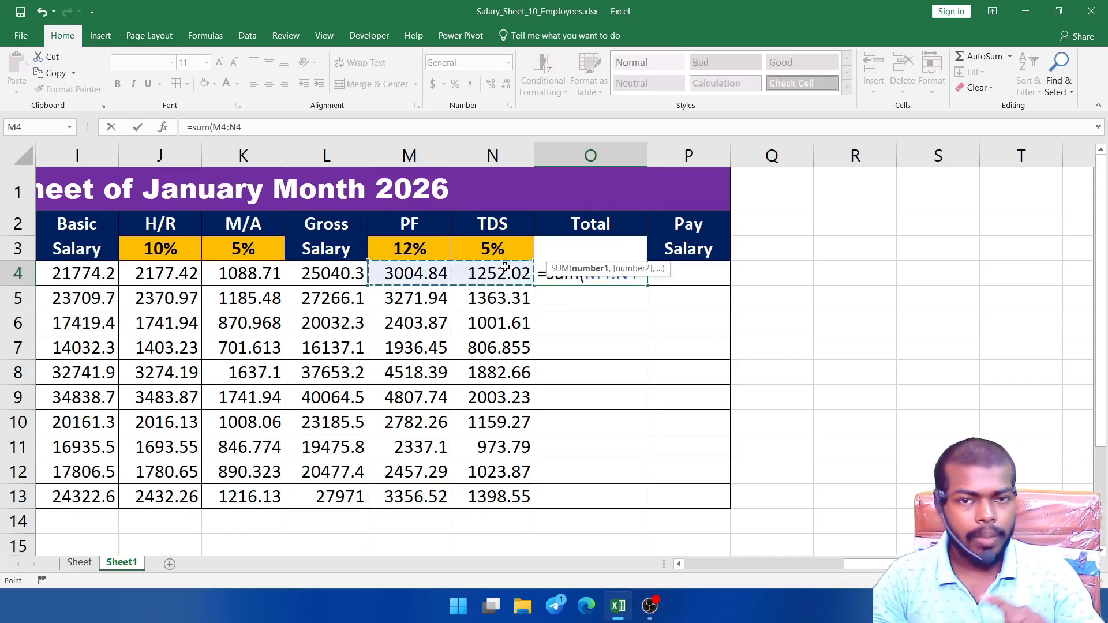
{"action": "type", "text": ")"}
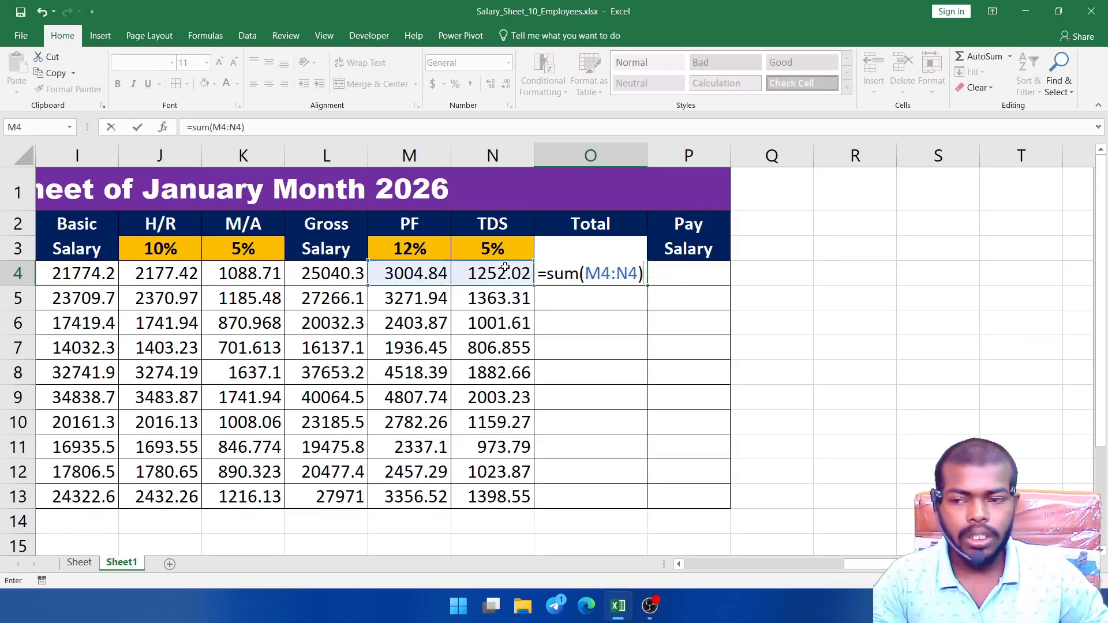
{"action": "key", "text": "Return"}
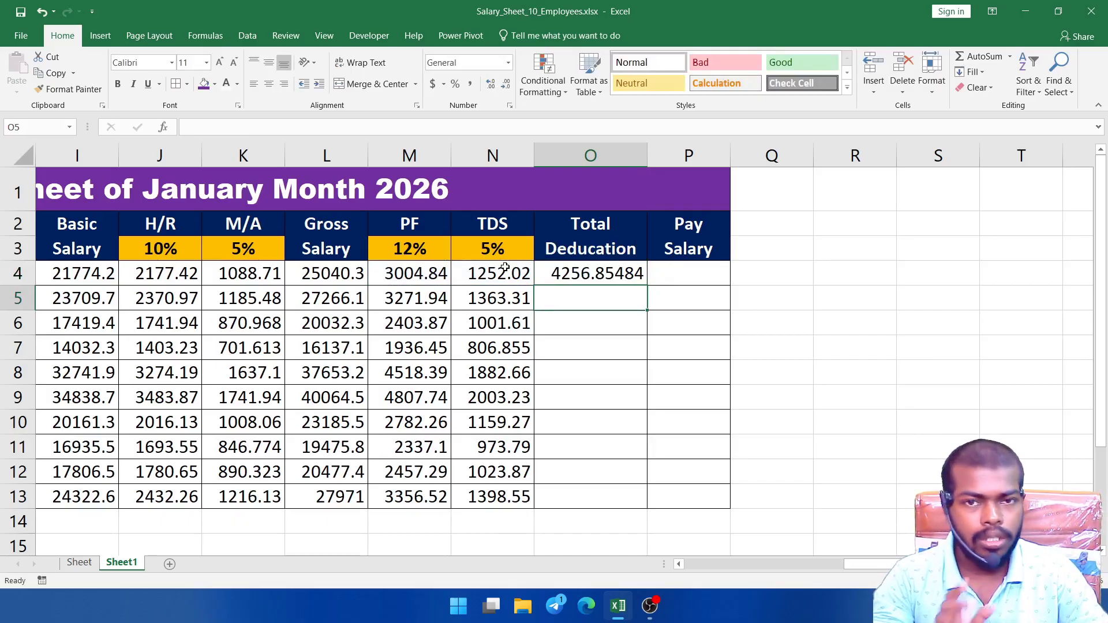
{"action": "left_click", "coordinate": [594, 271]}
{"action": "left_click_drag", "start_coordinate": [647, 287], "coordinate": [648, 498]}
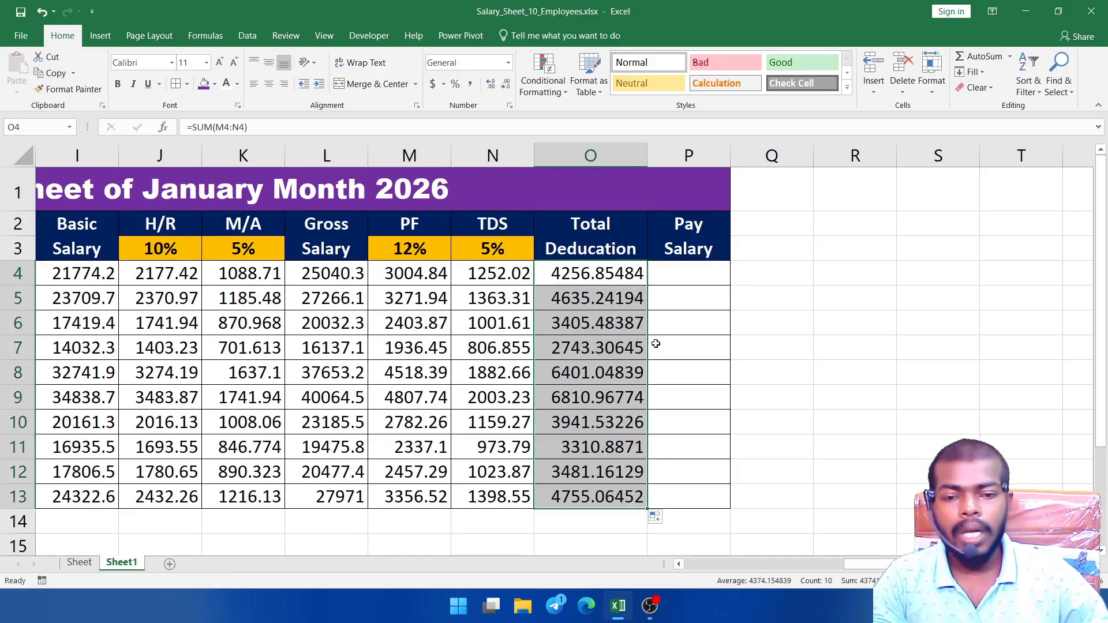
Widen column P so that the Pay Salary header fits on one line.
{"action": "left_click", "coordinate": [687, 275]}
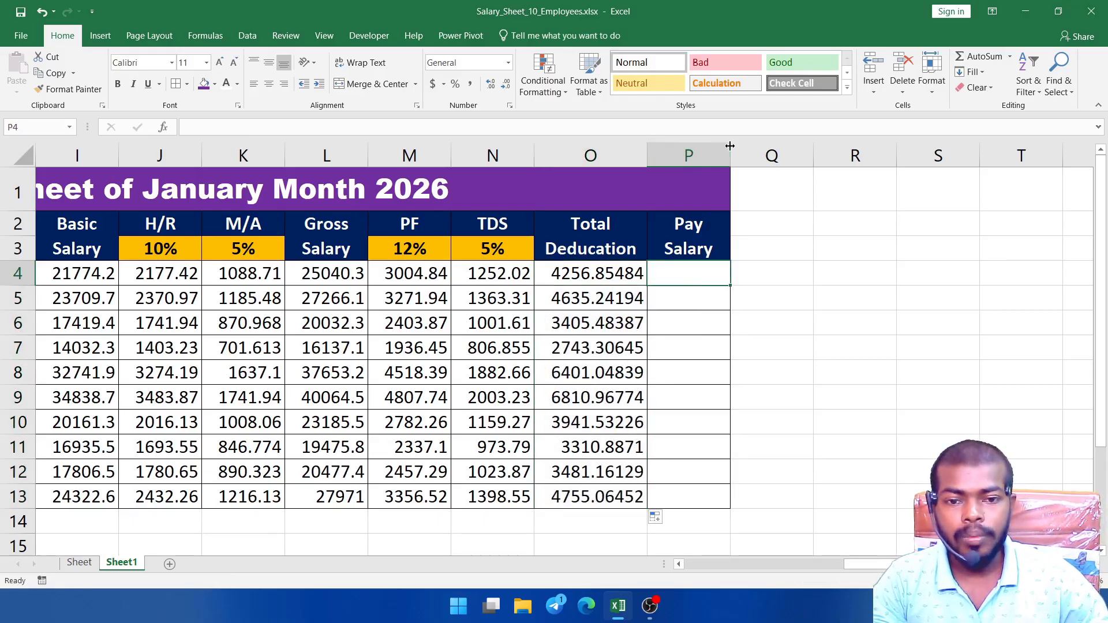
{"action": "left_click_drag", "start_coordinate": [731, 146], "coordinate": [754, 146]}
{"action": "left_click", "coordinate": [725, 297]}
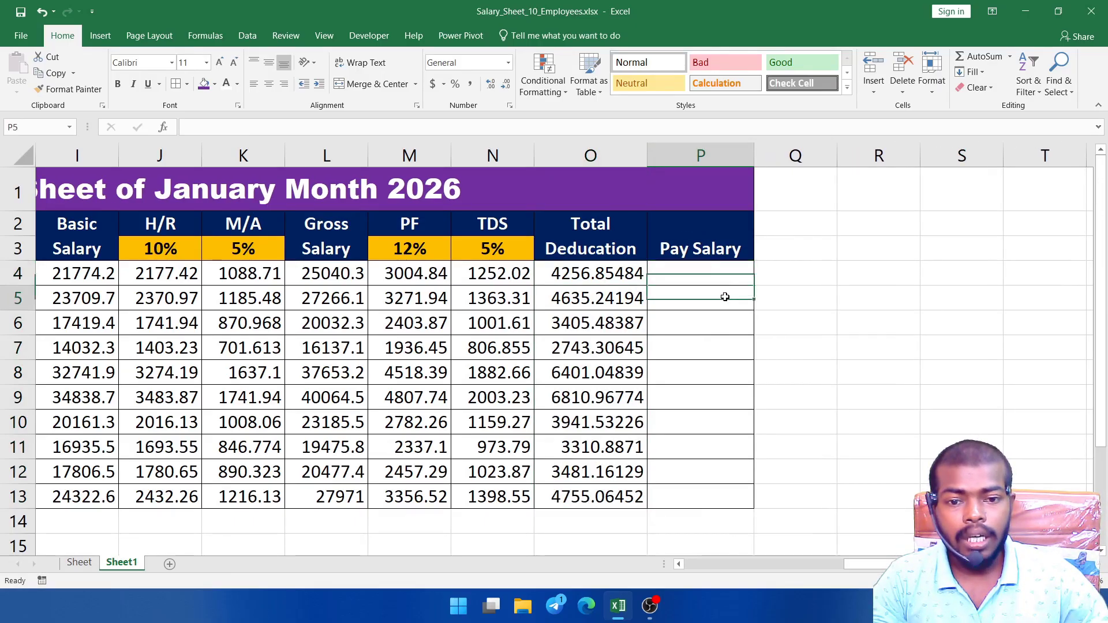
Calculate the Pay Salary in P4 by subtracting Total Deducation from Gross Salary with the formula =(L4-O4).
{"action": "left_click", "coordinate": [710, 269]}
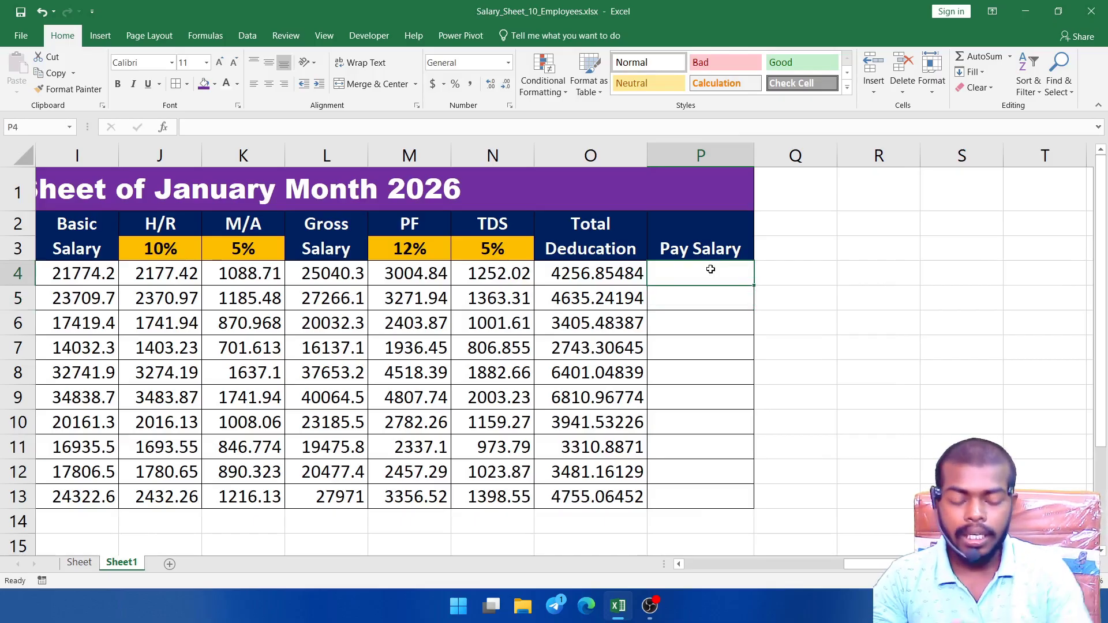
{"action": "type", "text": "=su"}
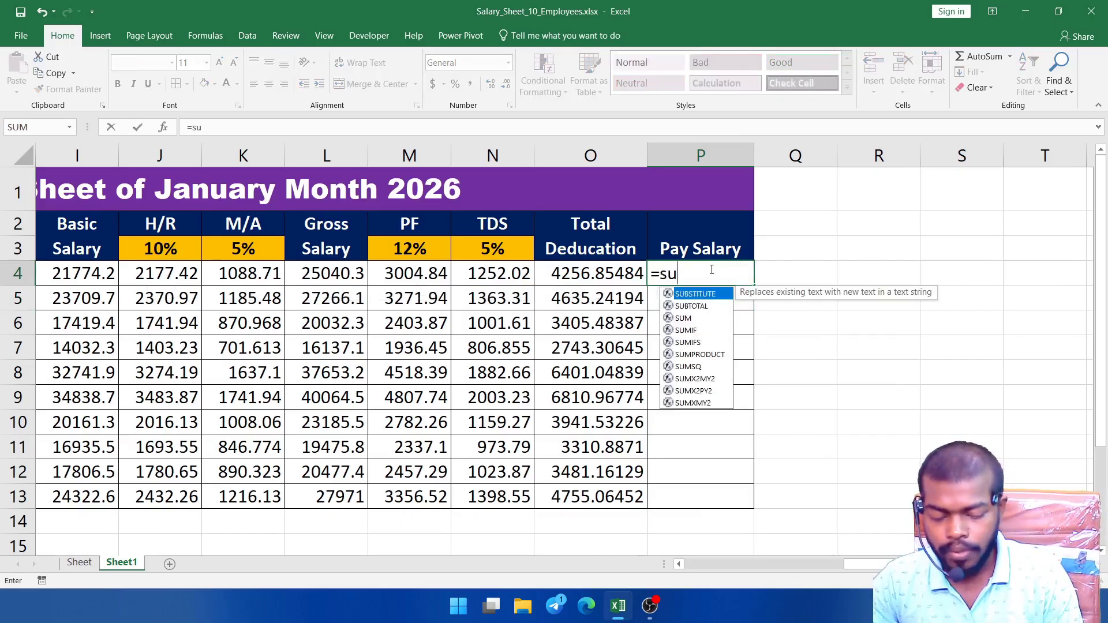
{"action": "key", "text": "BackSpace"}
{"action": "key", "text": "BackSpace"}
{"action": "type", "text": "("}
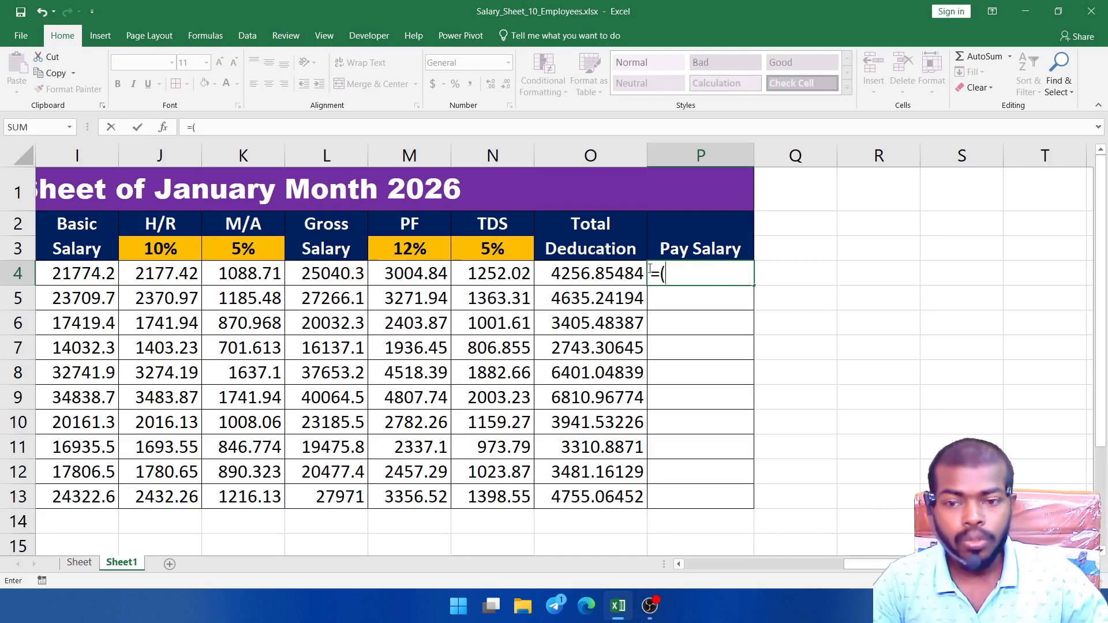
{"action": "left_click", "coordinate": [348, 274]}
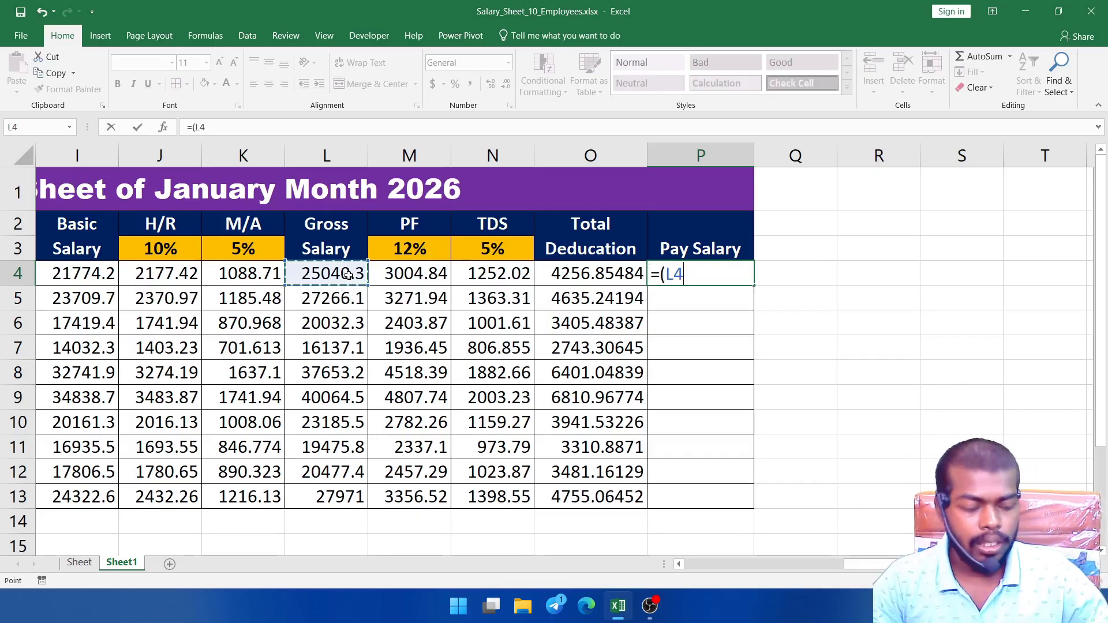
{"action": "type", "text": "-"}
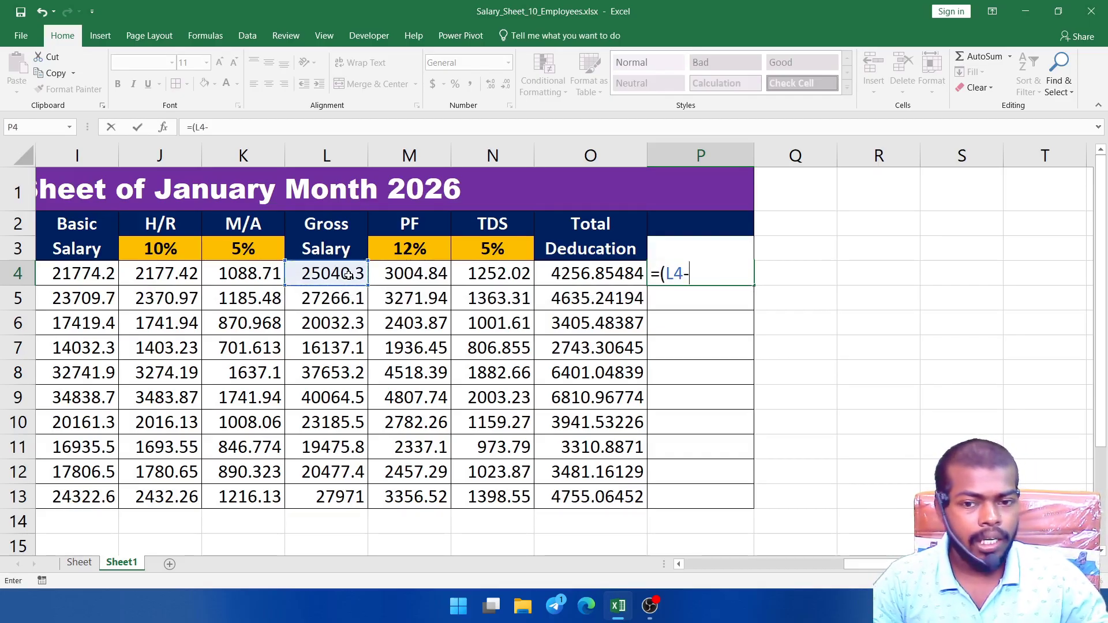
{"action": "left_click", "coordinate": [610, 273]}
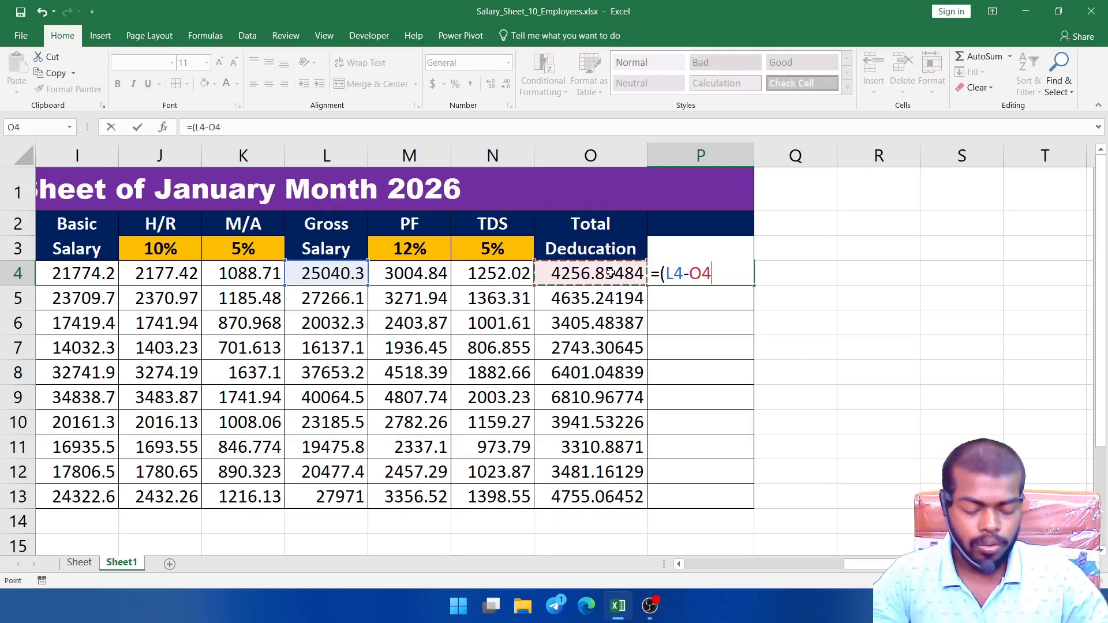
{"action": "type", "text": ")"}
{"action": "key", "text": "Return"}
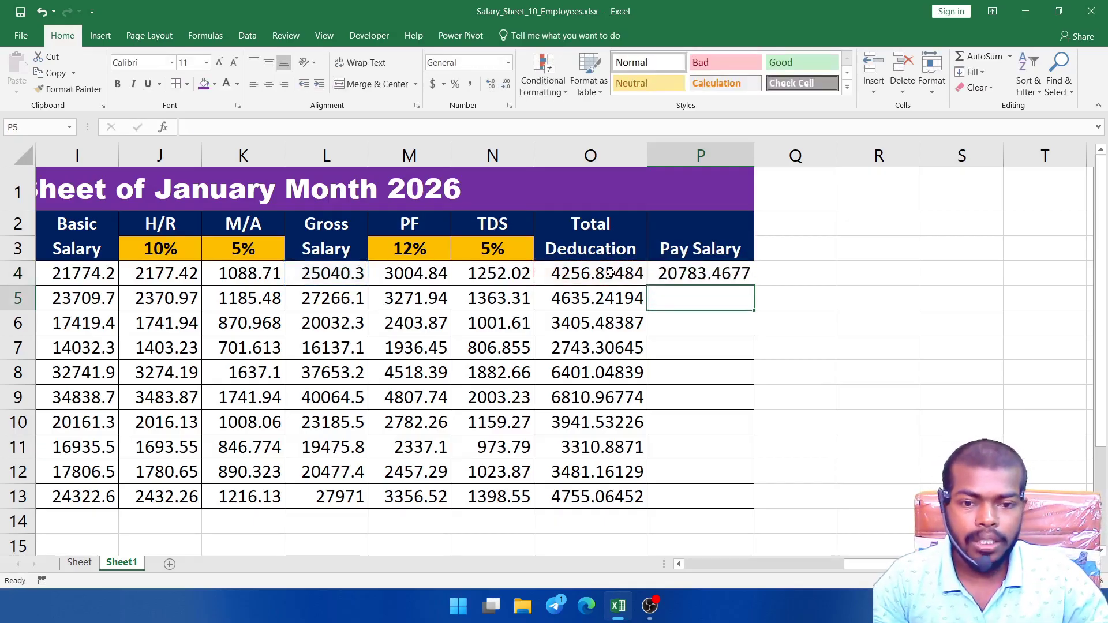
Fill the Pay Salary formula from P4 down through P13.
{"action": "left_click", "coordinate": [702, 278]}
{"action": "left_click", "coordinate": [705, 294]}
{"action": "left_click", "coordinate": [707, 277]}
{"action": "left_click", "coordinate": [703, 295]}
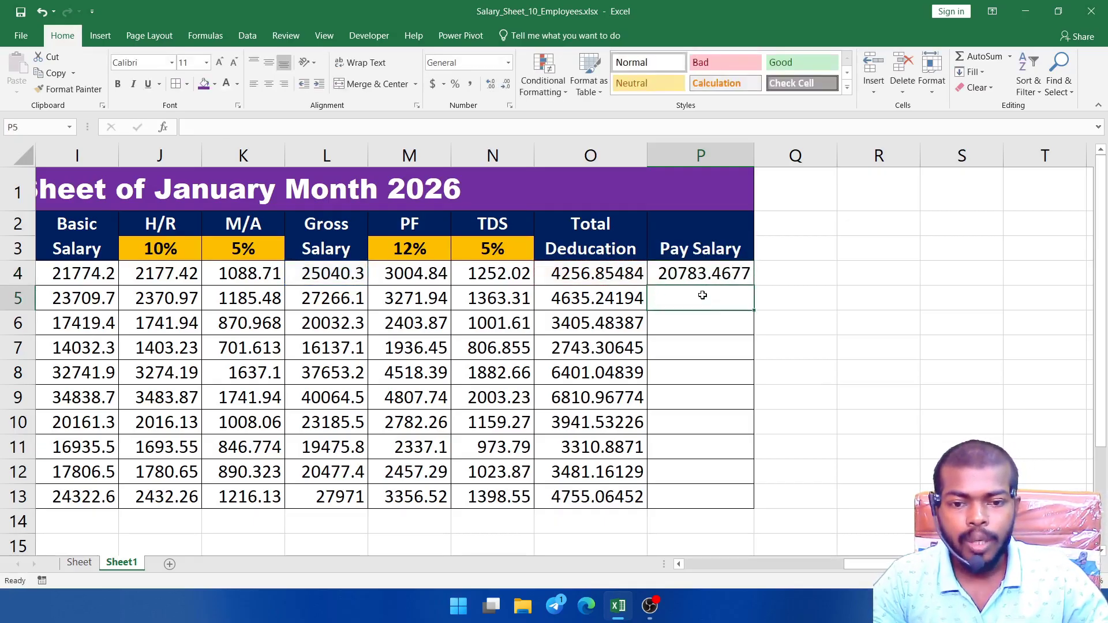
{"action": "left_click", "coordinate": [703, 278]}
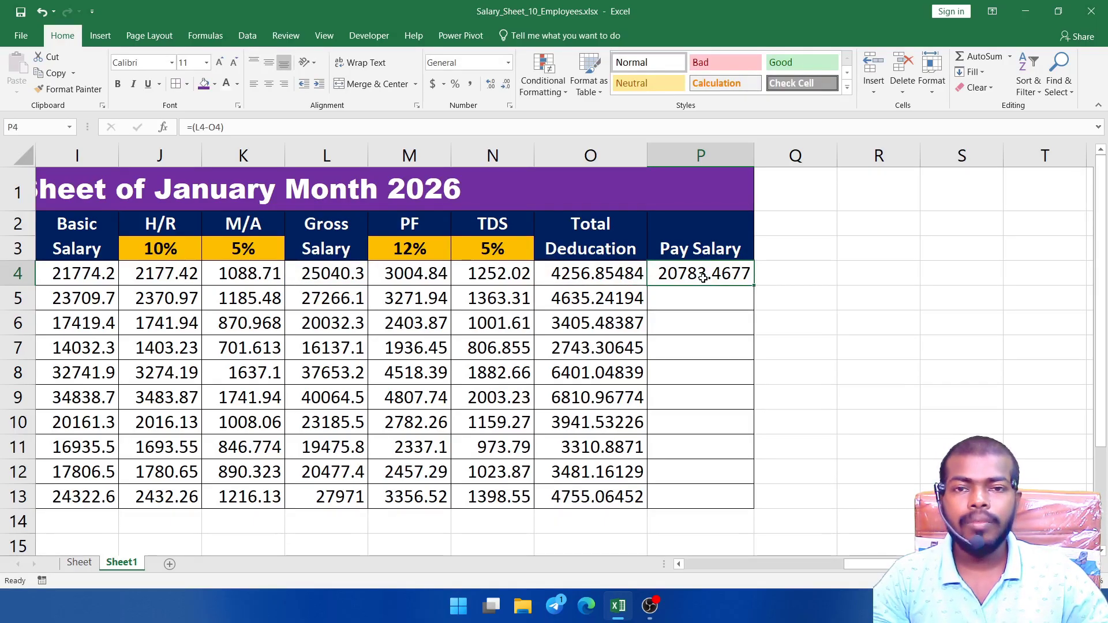
{"action": "left_click", "coordinate": [702, 305]}
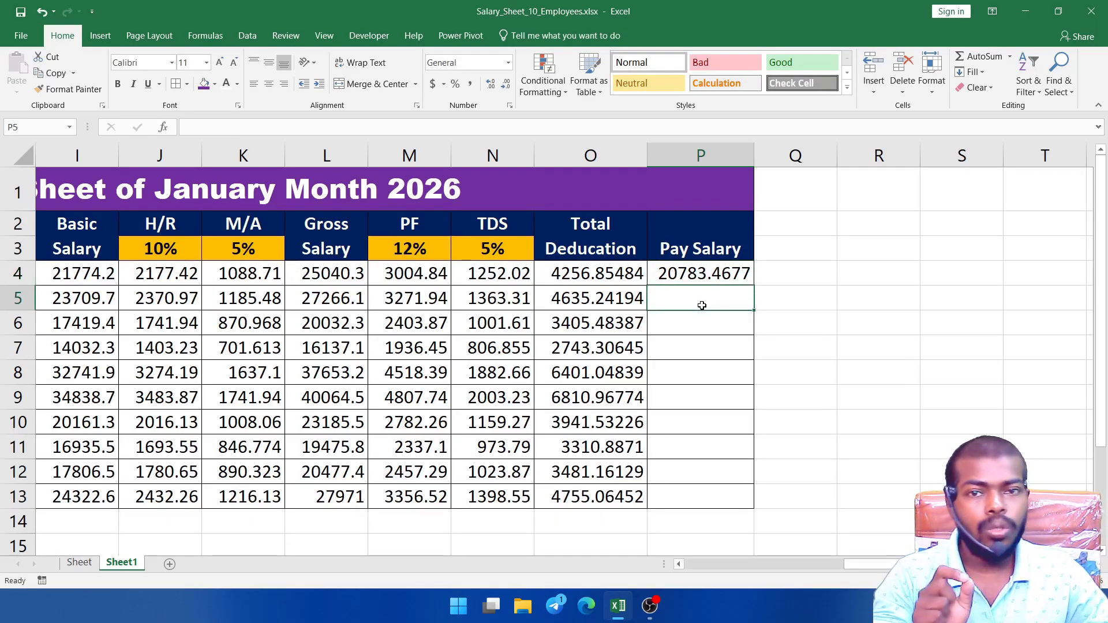
{"action": "left_click", "coordinate": [711, 278]}
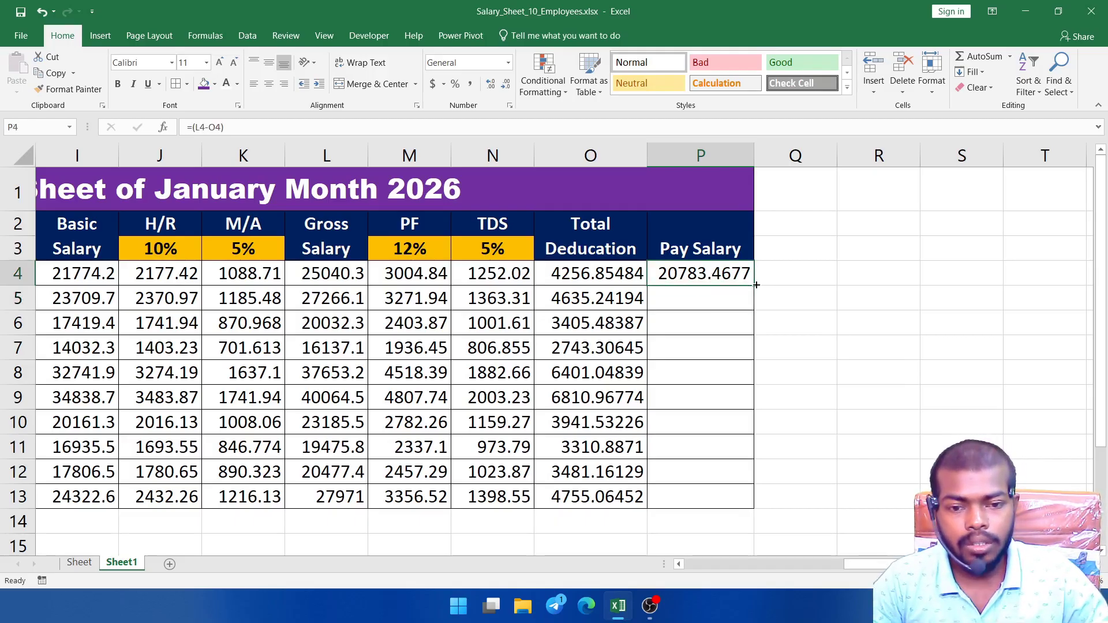
{"action": "left_click_drag", "start_coordinate": [756, 285], "coordinate": [788, 504]}
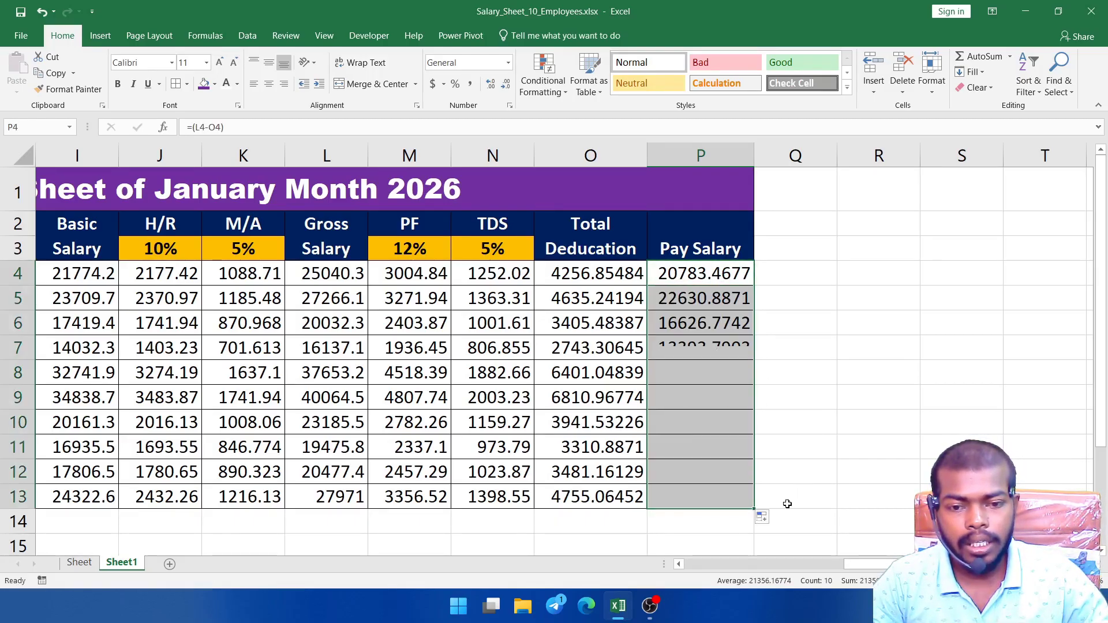
Format the Pay Salary values in P4:P13 to show no decimal places and centre them horizontally.
{"action": "left_click", "coordinate": [797, 316]}
{"action": "left_click", "coordinate": [702, 292]}
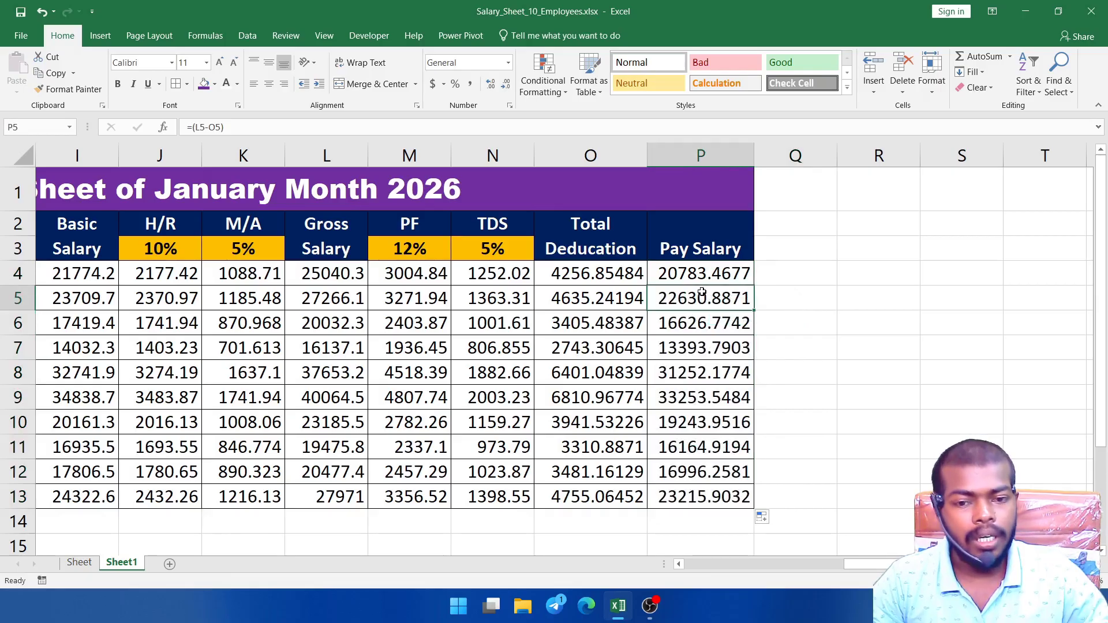
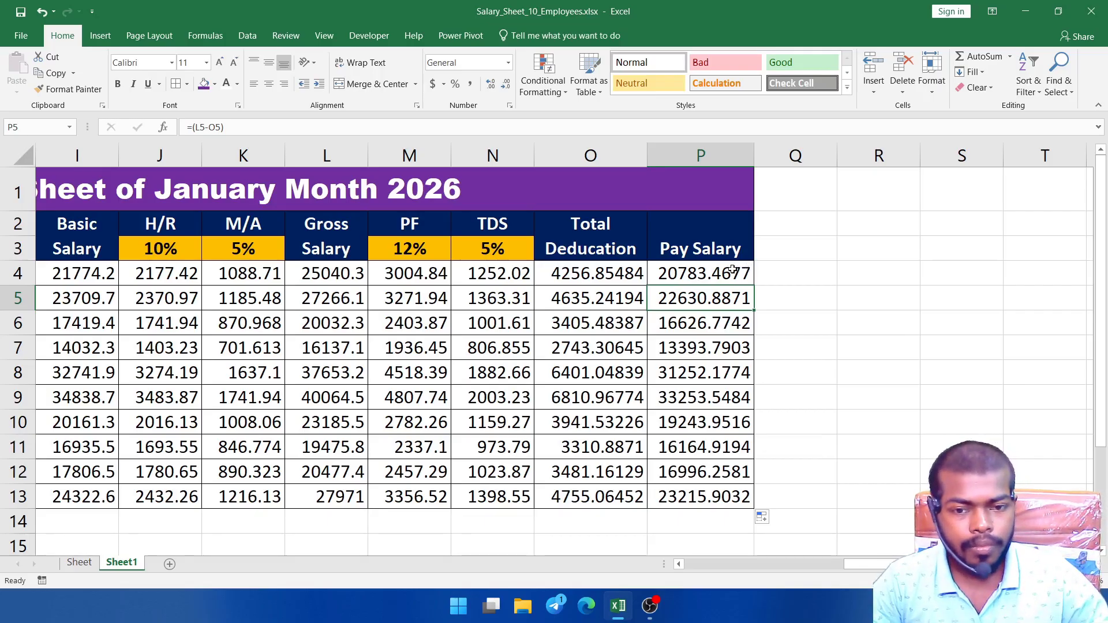
{"action": "left_click_drag", "start_coordinate": [733, 269], "coordinate": [730, 498]}
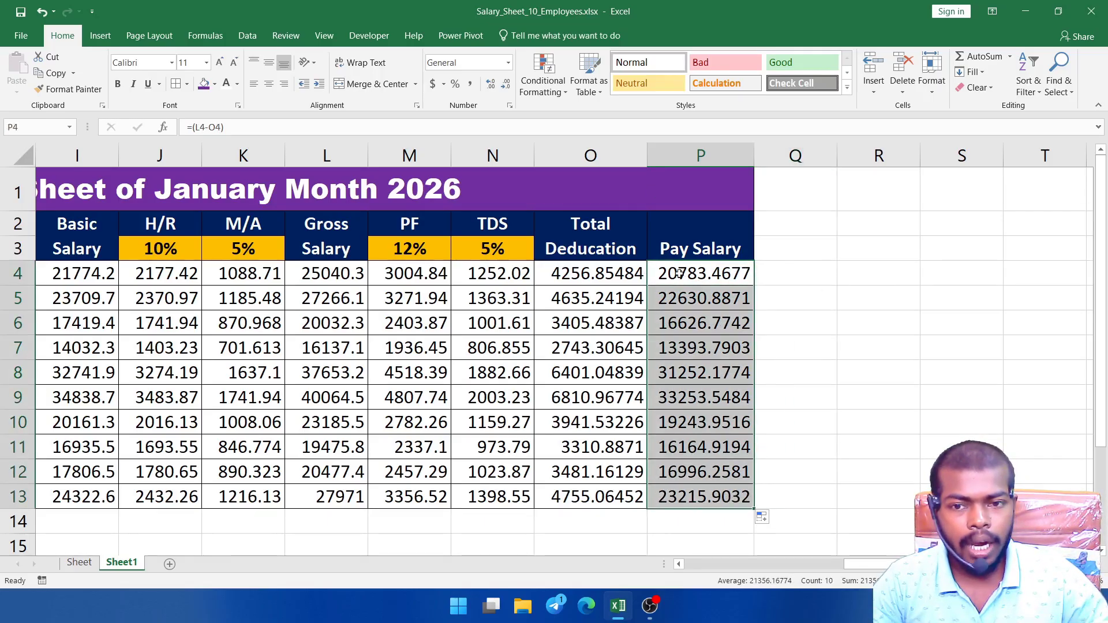
{"action": "left_click", "coordinate": [507, 83]}
{"action": "left_click", "coordinate": [507, 84]}
{"action": "left_click", "coordinate": [507, 84]}
{"action": "left_click", "coordinate": [506, 83]}
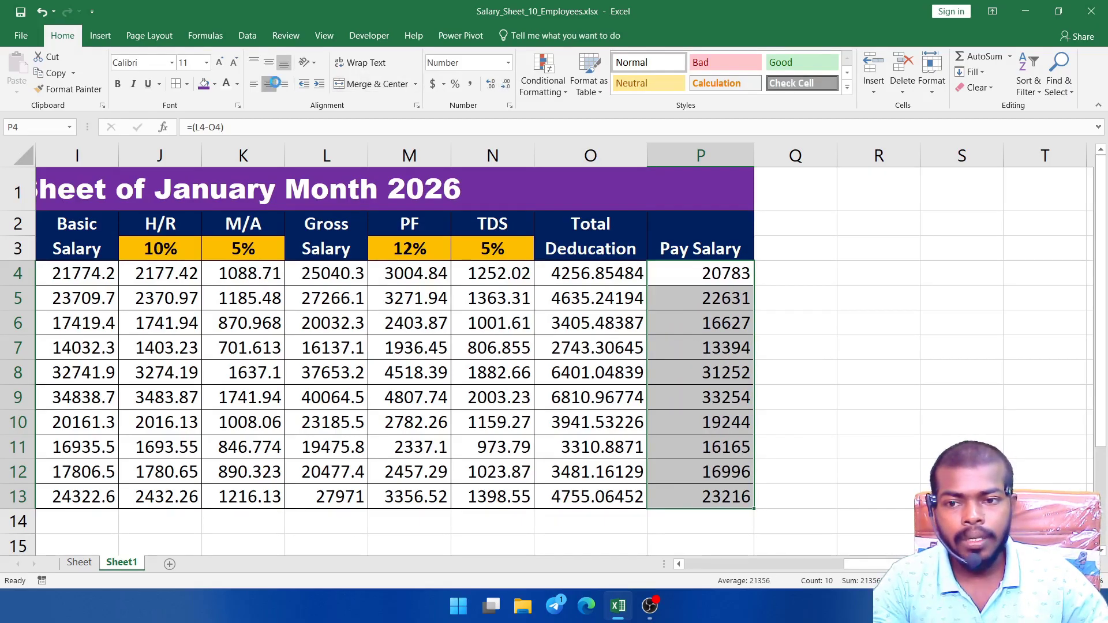
{"action": "left_click", "coordinate": [269, 84]}
{"action": "left_click", "coordinate": [883, 309]}
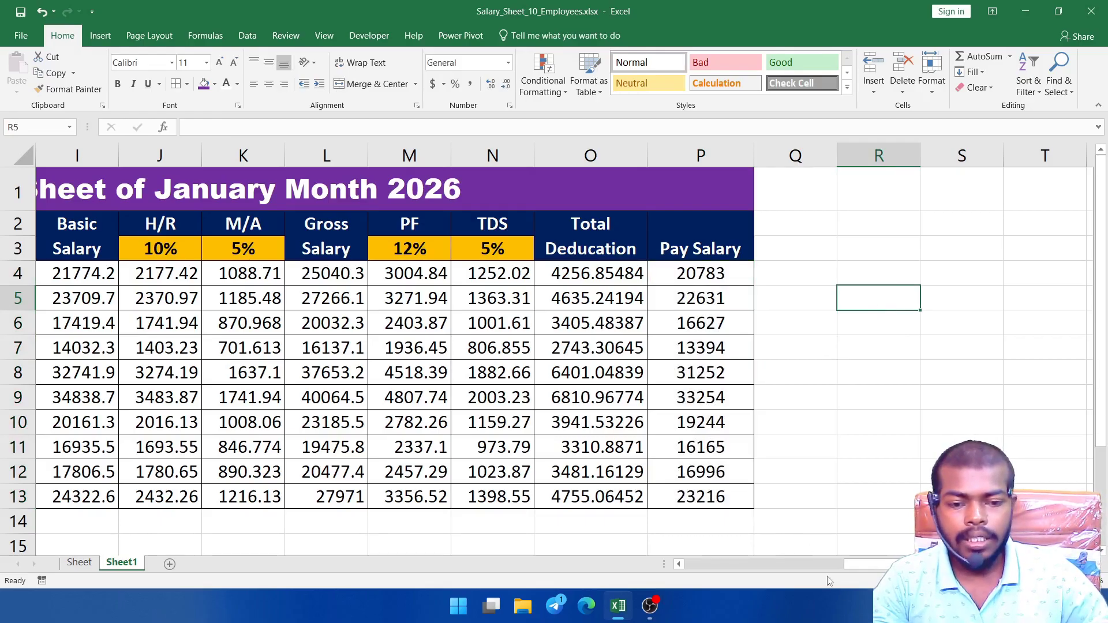
{"action": "left_click_drag", "start_coordinate": [858, 565], "coordinate": [736, 571]}
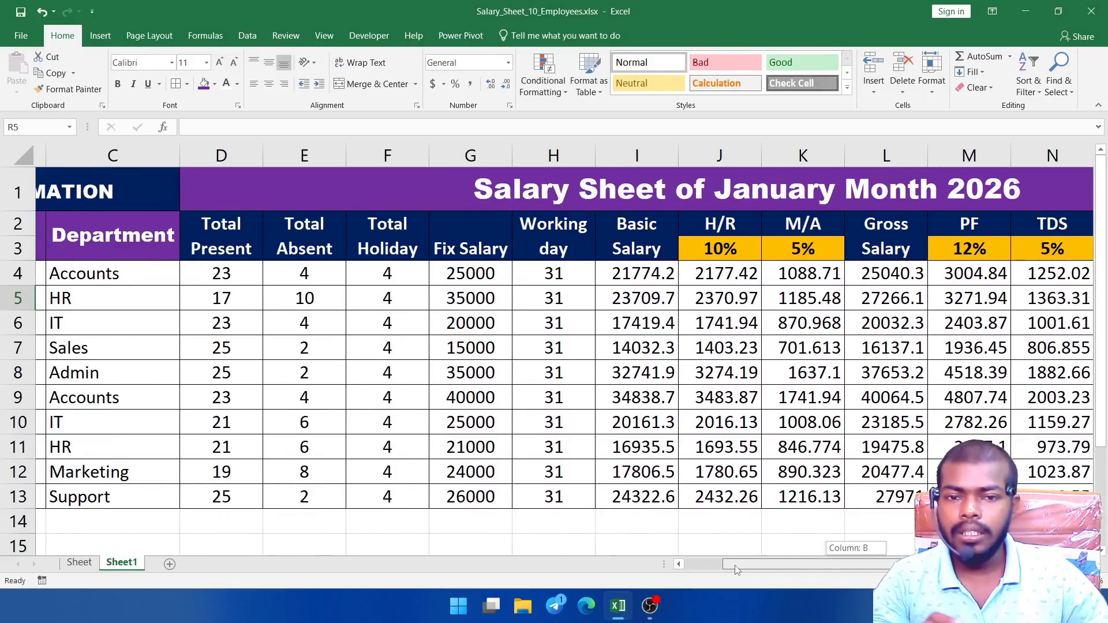
{"action": "left_click_drag", "start_coordinate": [737, 570], "coordinate": [829, 570]}
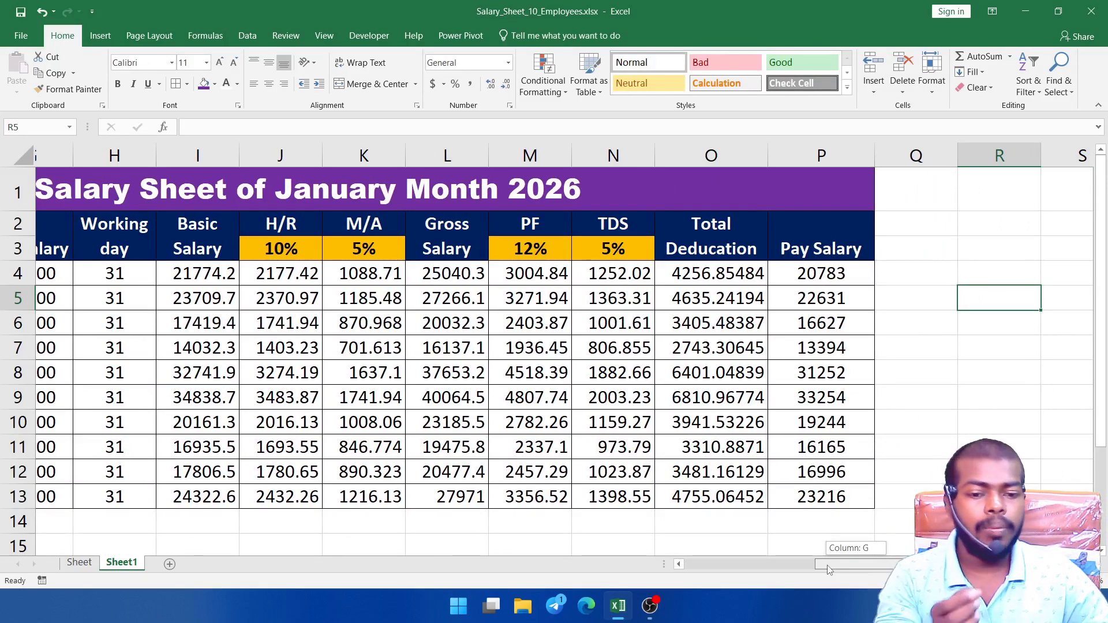
{"action": "left_click_drag", "start_coordinate": [829, 571], "coordinate": [834, 564]}
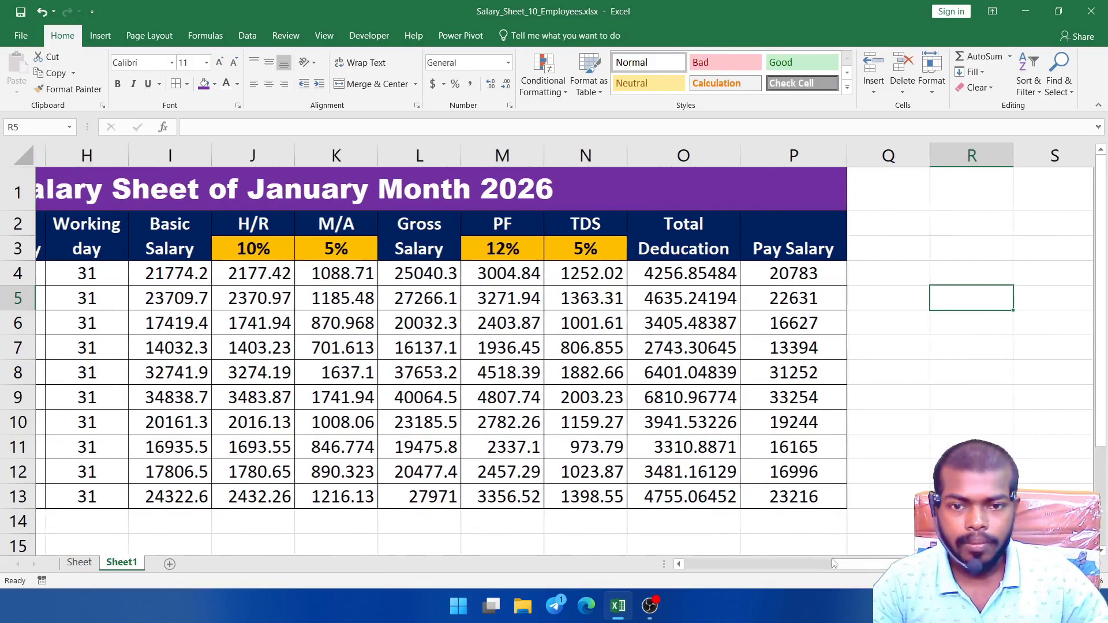
{"action": "left_click", "coordinate": [841, 567]}
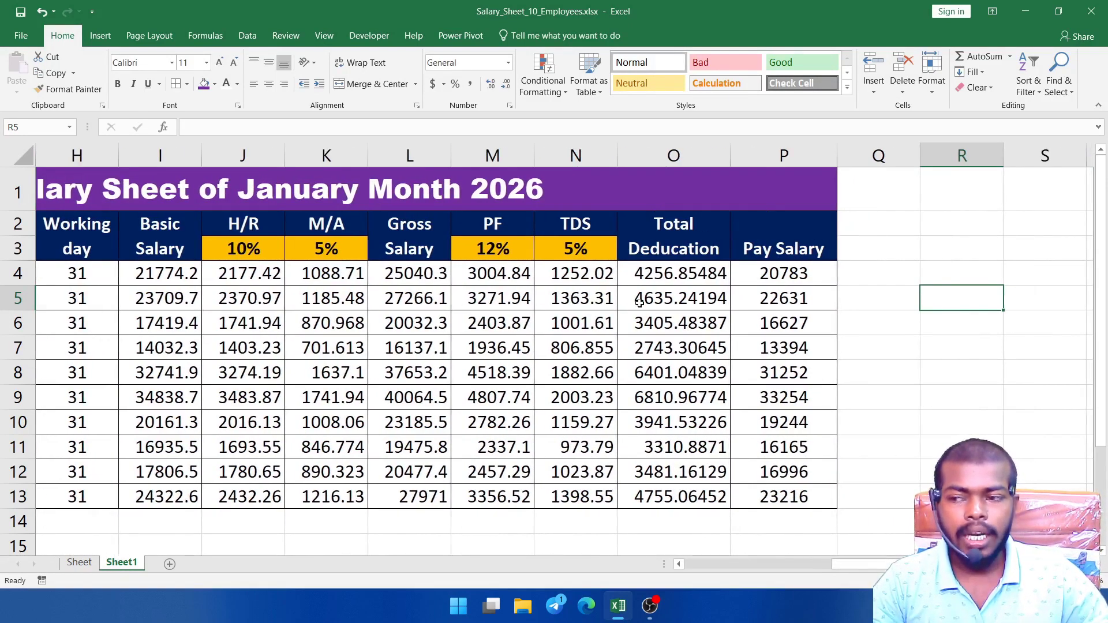